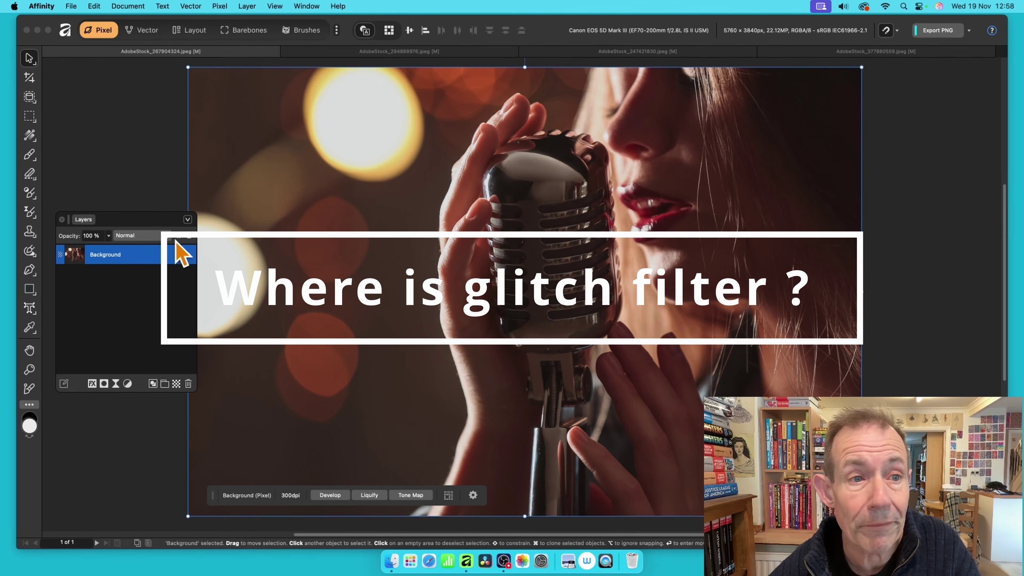
Open the Glitch distortion filter for the Background layer with the Aberration (Distortion) glitch type
click(221, 6)
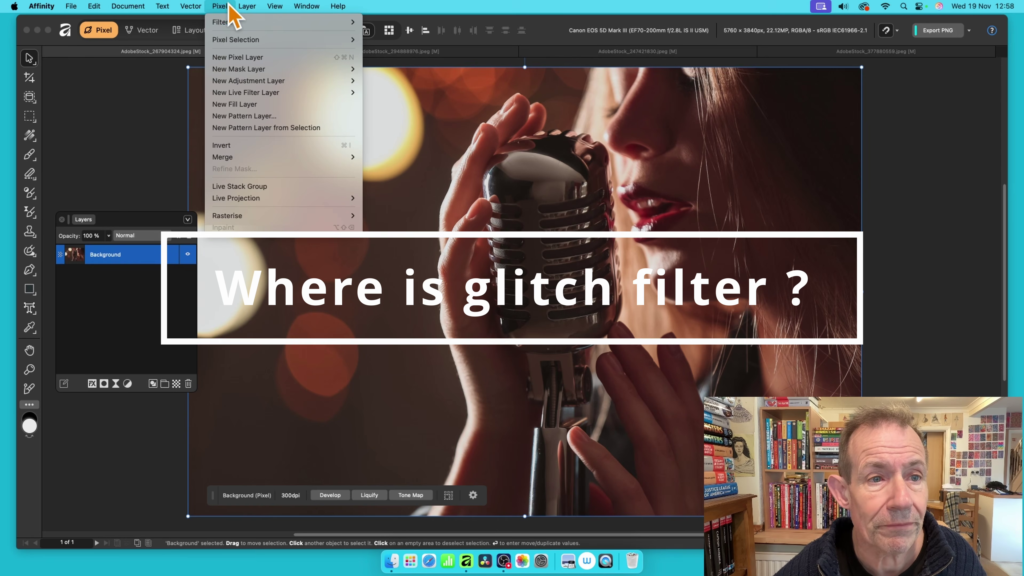
mouse_move(236, 22)
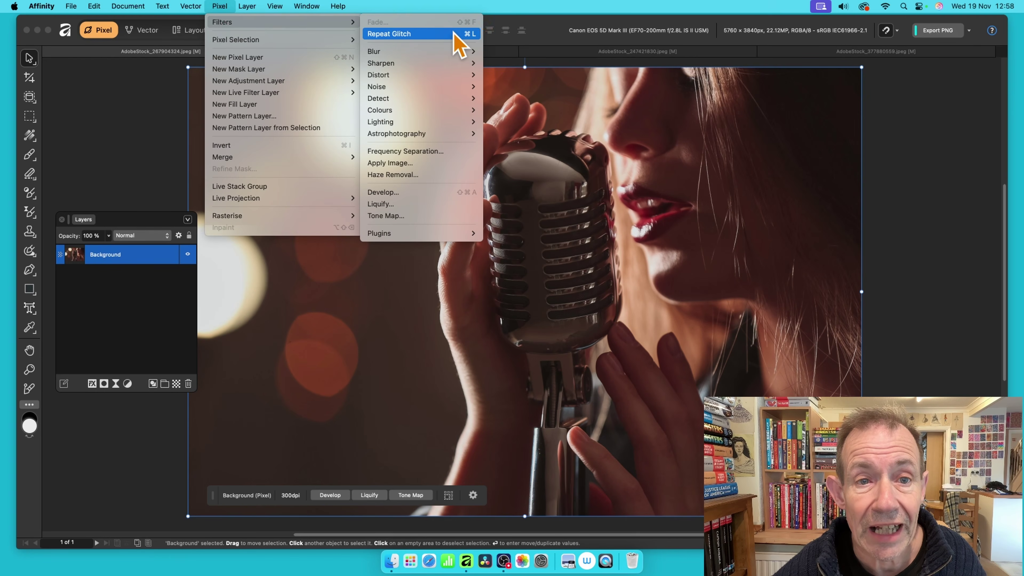
mouse_move(419, 76)
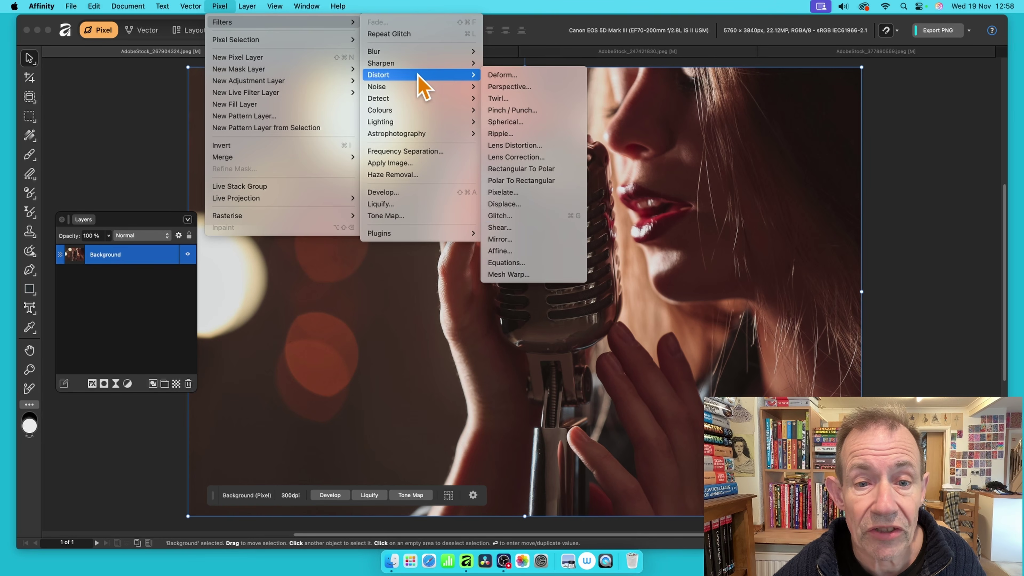
click(578, 220)
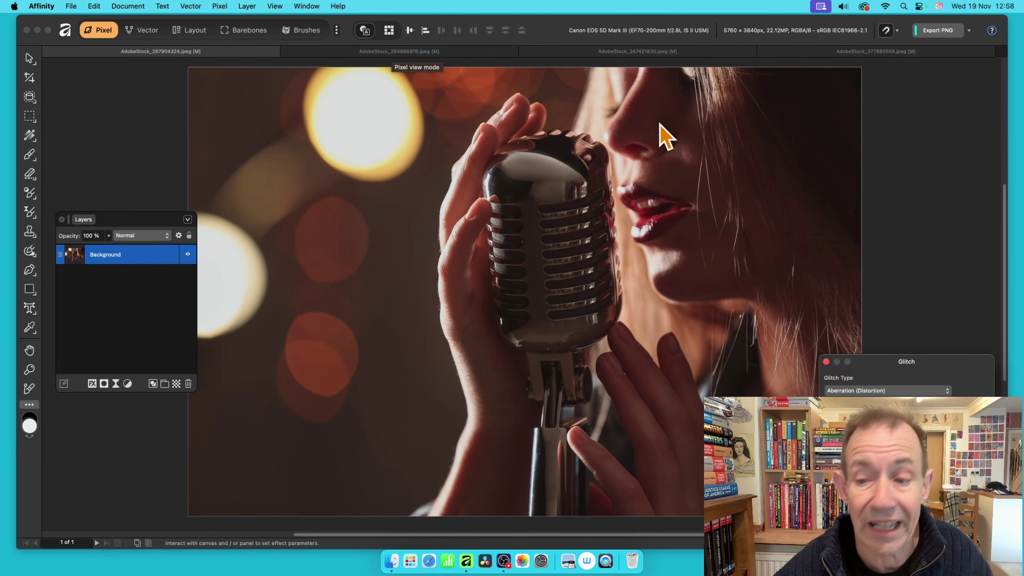
drag(923, 360, 472, 161)
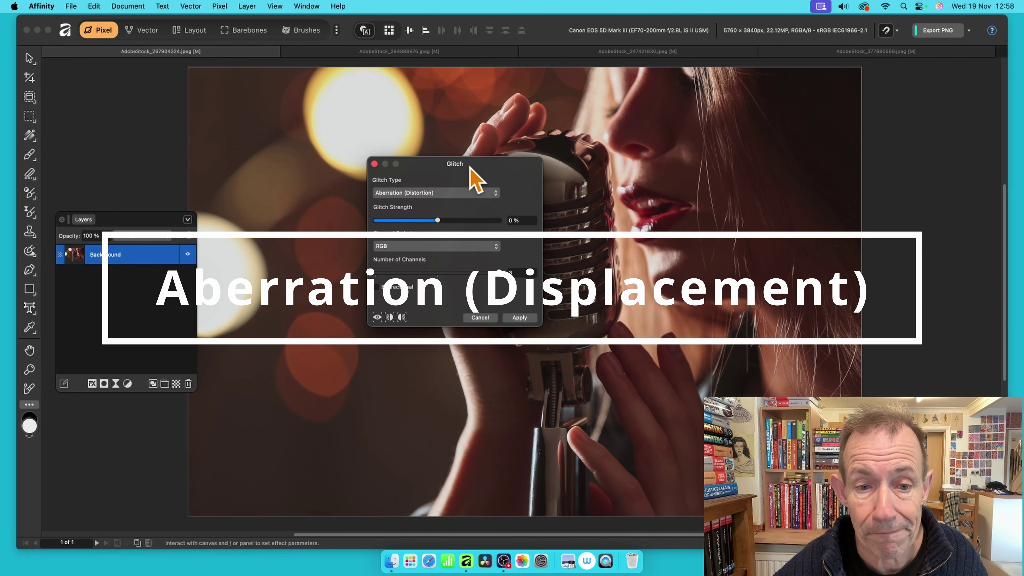
click(423, 197)
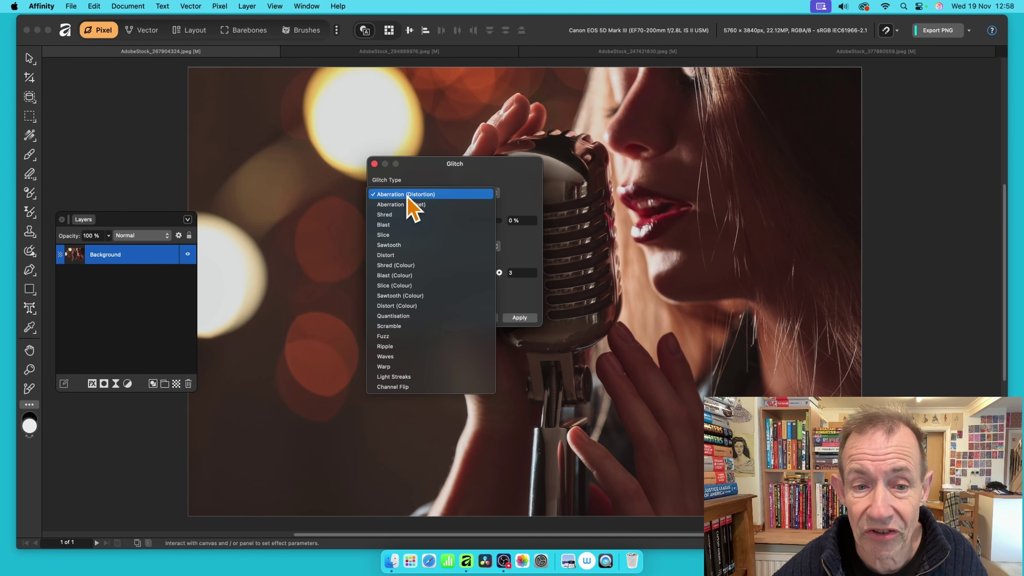
click(421, 194)
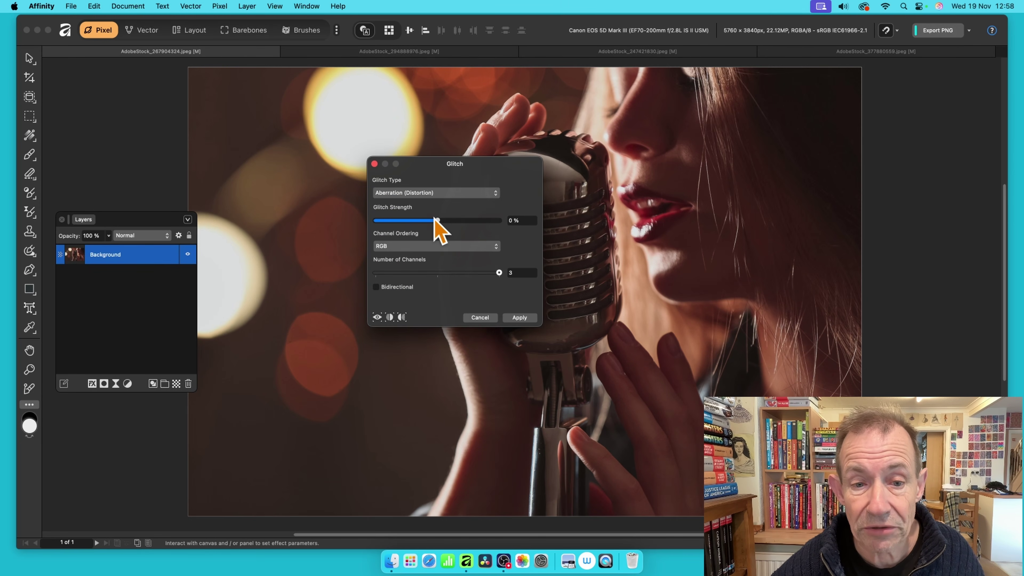
Set the glitch strength to 100 % and shift the aberration across the singer photo directly on the canvas
drag(435, 220, 560, 235)
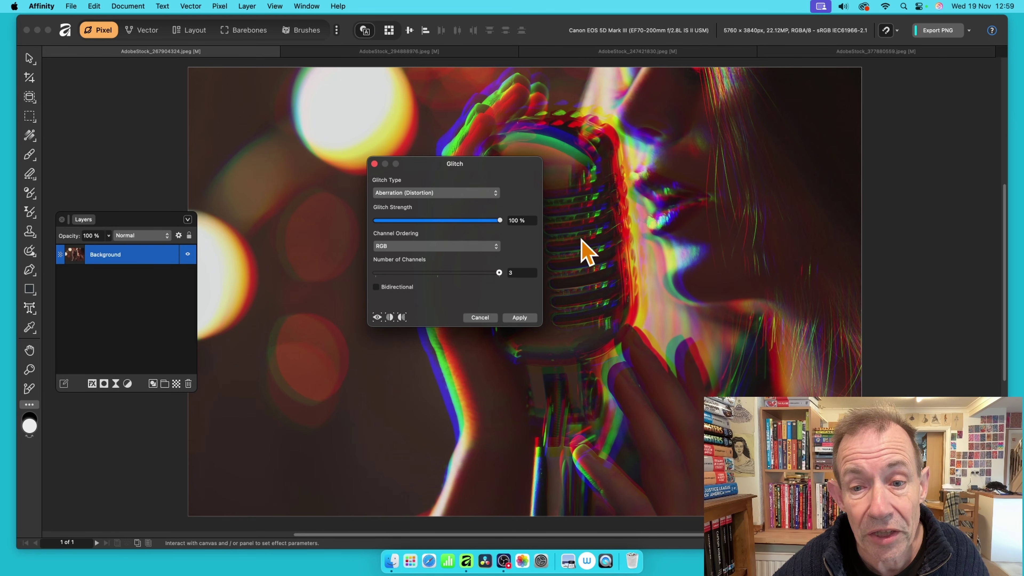
drag(578, 184, 740, 227)
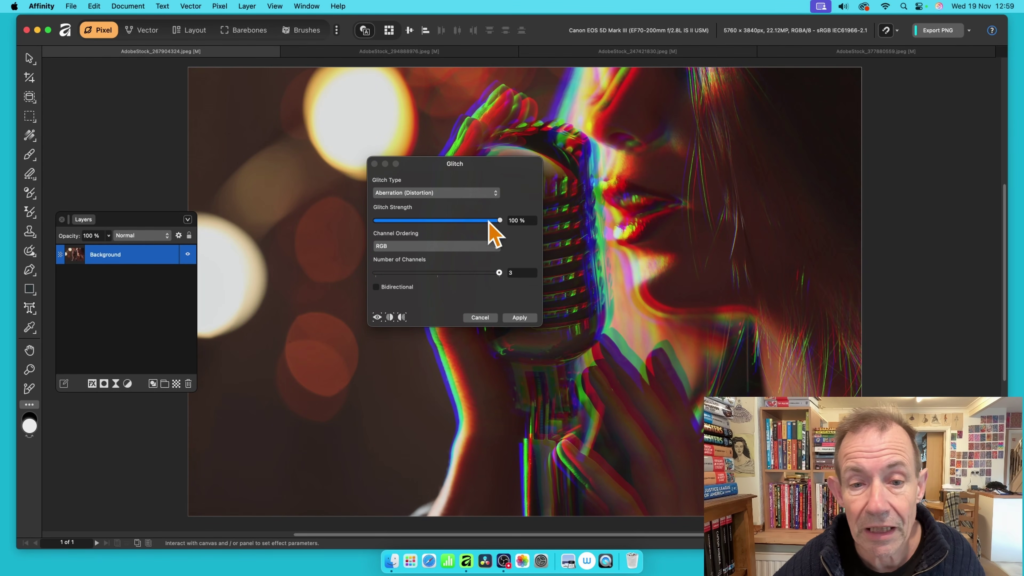
drag(499, 220, 526, 232)
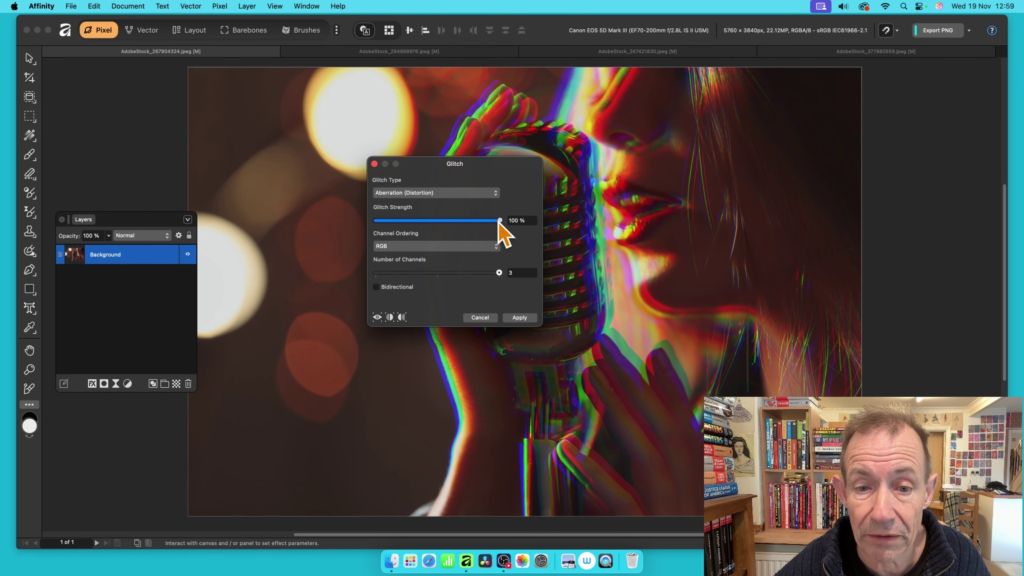
Try a glitch strength of -100 %, return it to 100 %, and keep the Aberration (Distortion) type
drag(500, 221, 343, 235)
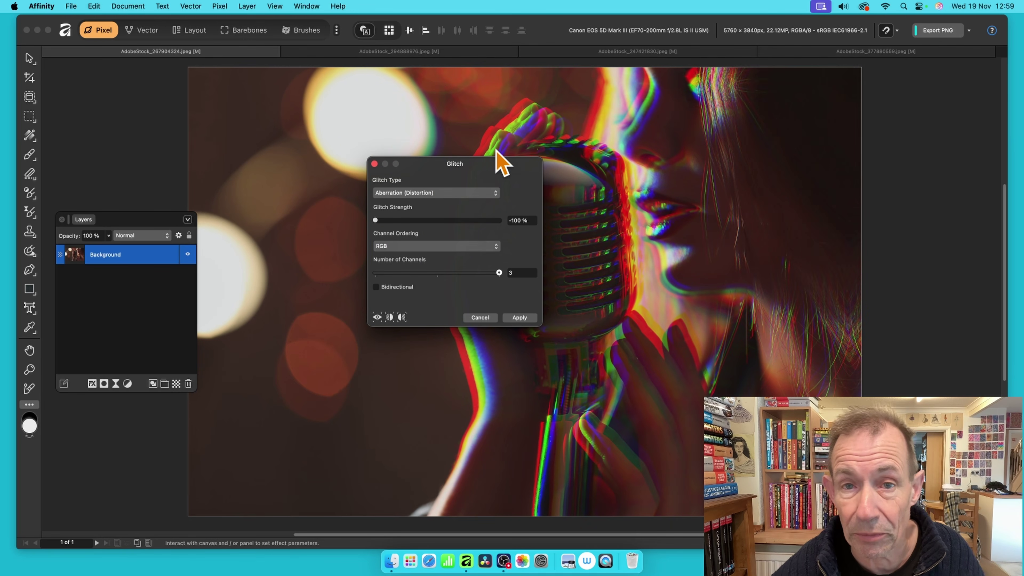
drag(378, 223, 501, 232)
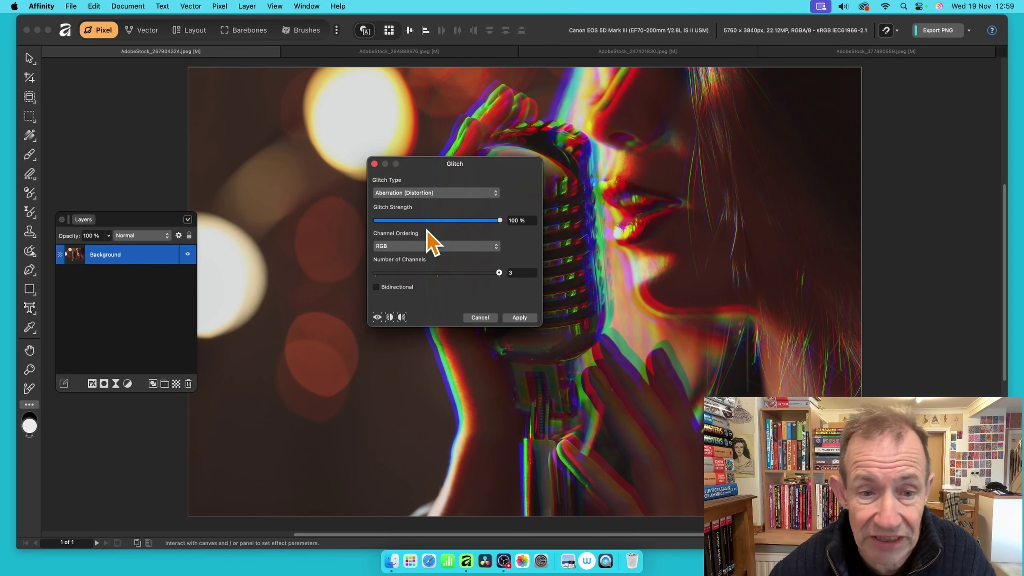
click(492, 192)
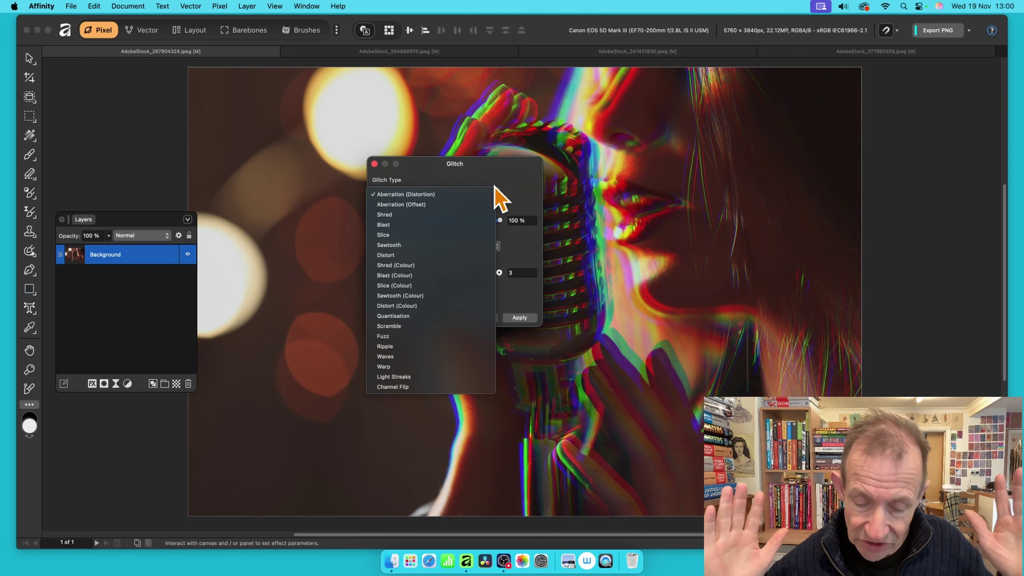
click(516, 178)
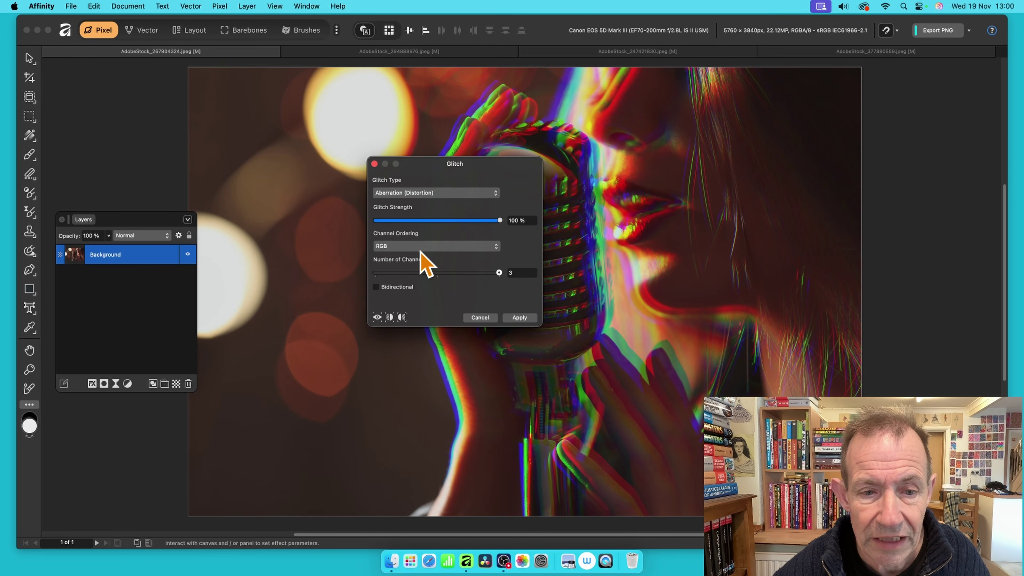
Try the channel orderings GRB, BRG and RBG on the aberration, and return to RGB
click(418, 251)
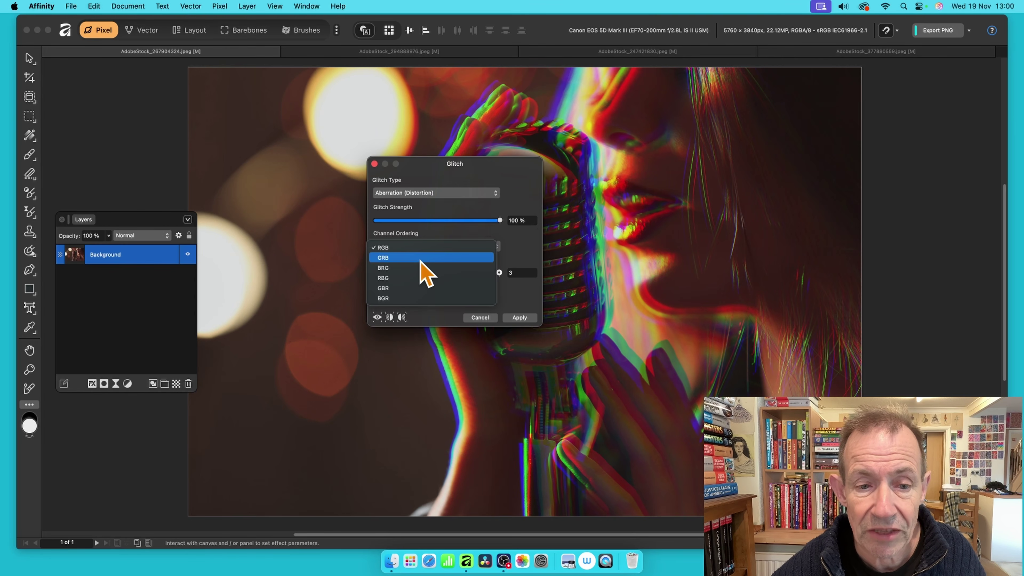
click(420, 258)
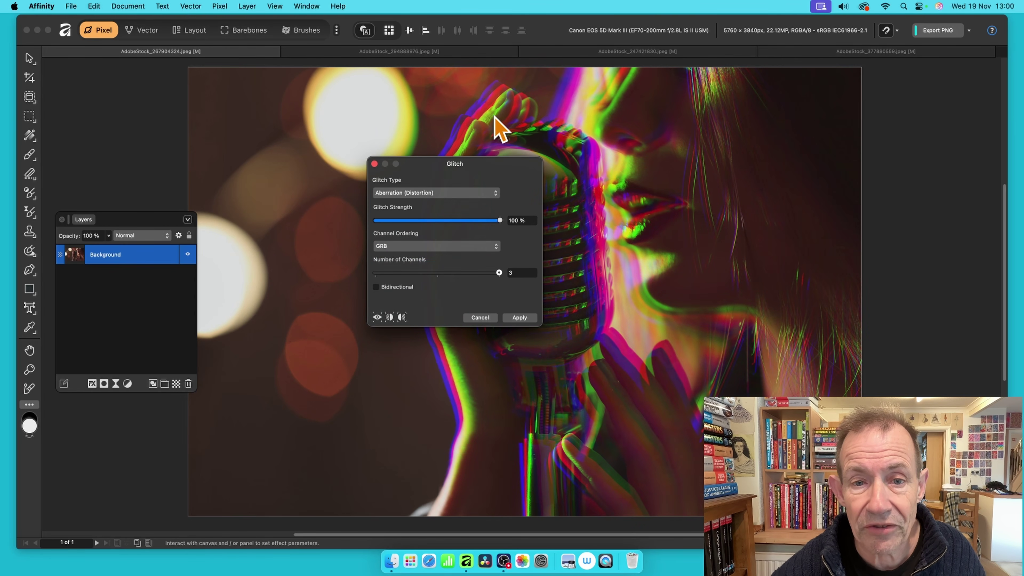
click(418, 247)
click(417, 260)
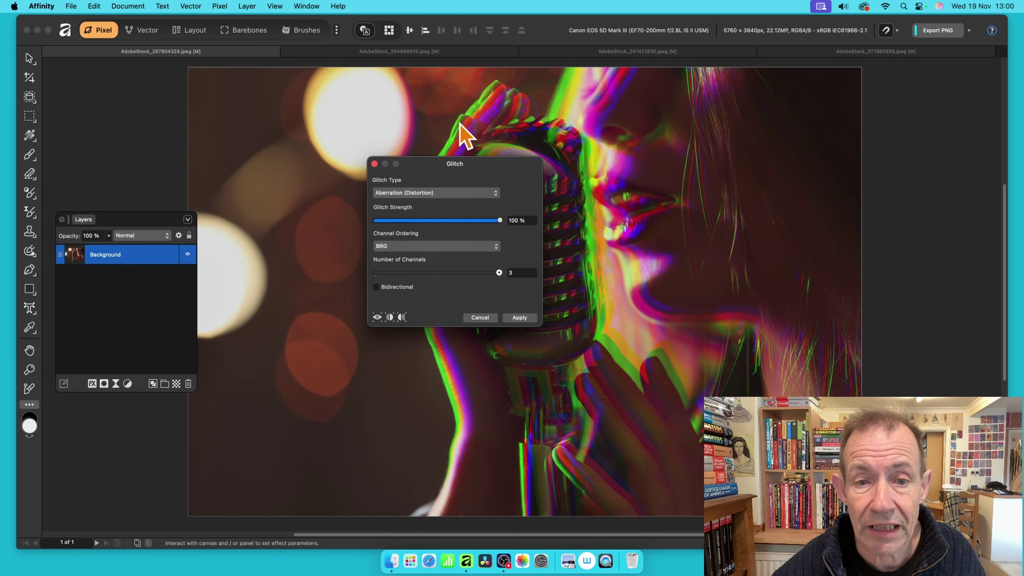
click(408, 247)
click(407, 259)
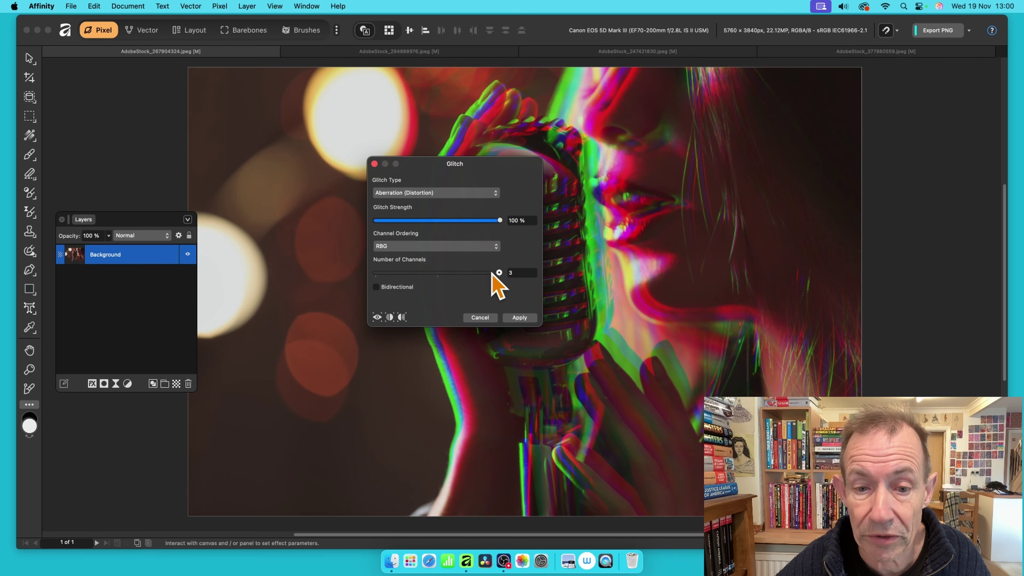
click(434, 246)
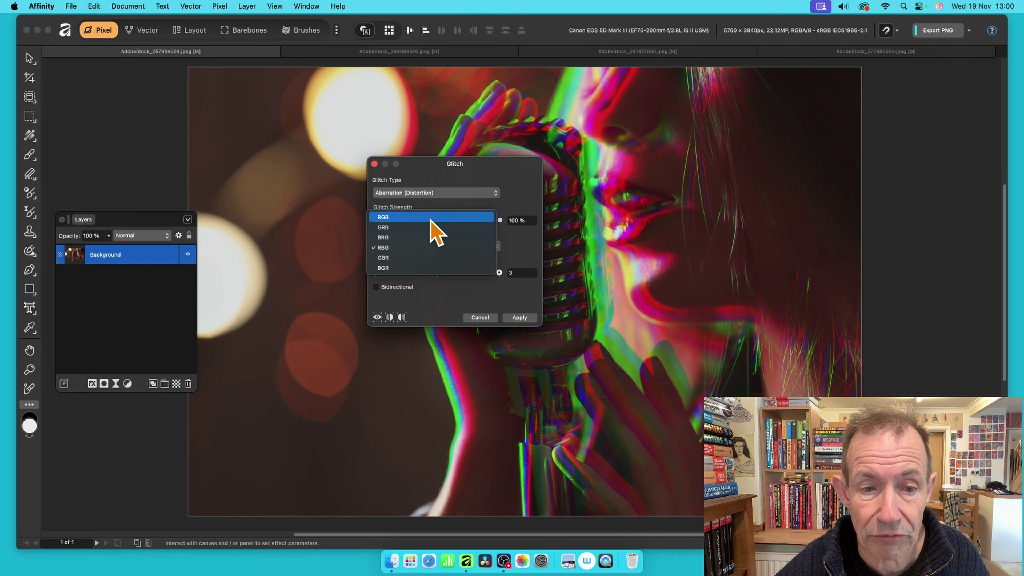
click(430, 230)
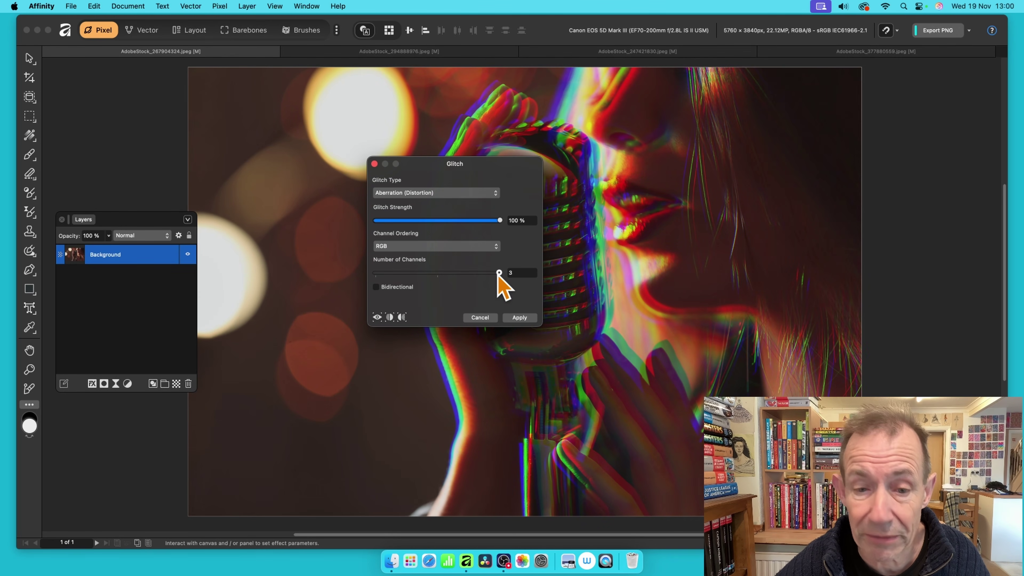
Reduce the number of channels to 2 and try the orderings GRB and BRG before returning to RGB
drag(498, 273, 446, 276)
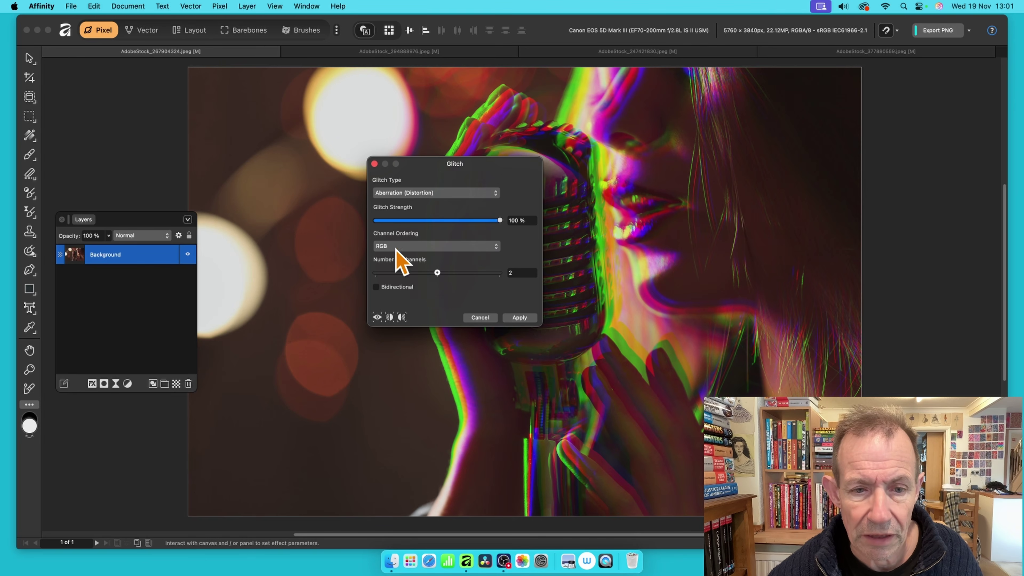
click(412, 246)
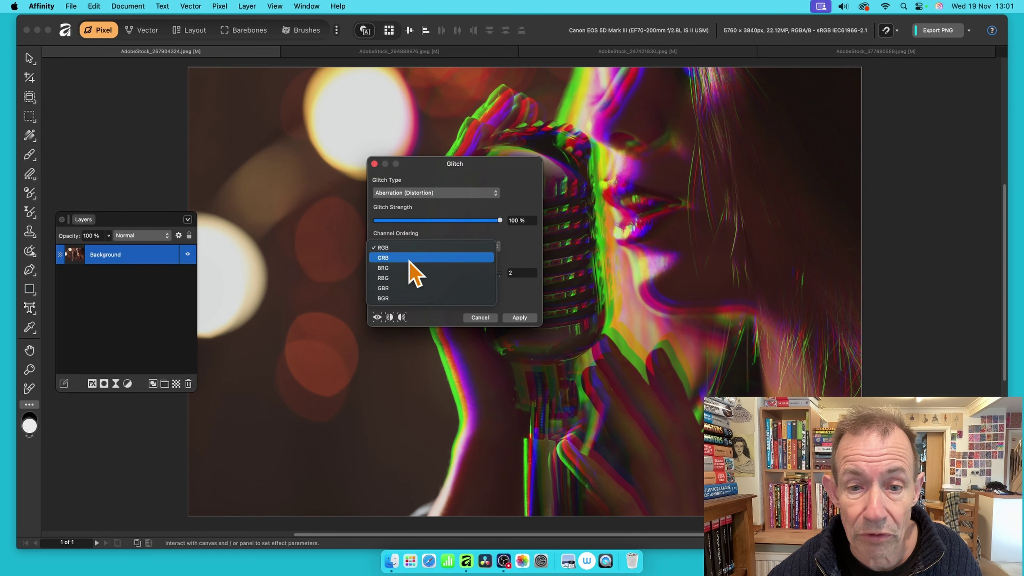
click(409, 258)
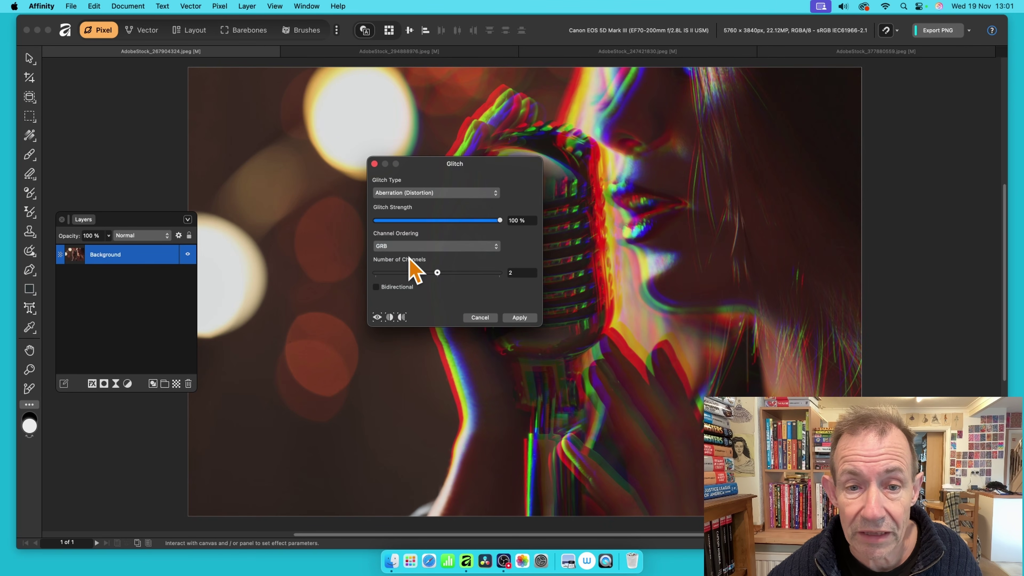
click(393, 250)
click(395, 258)
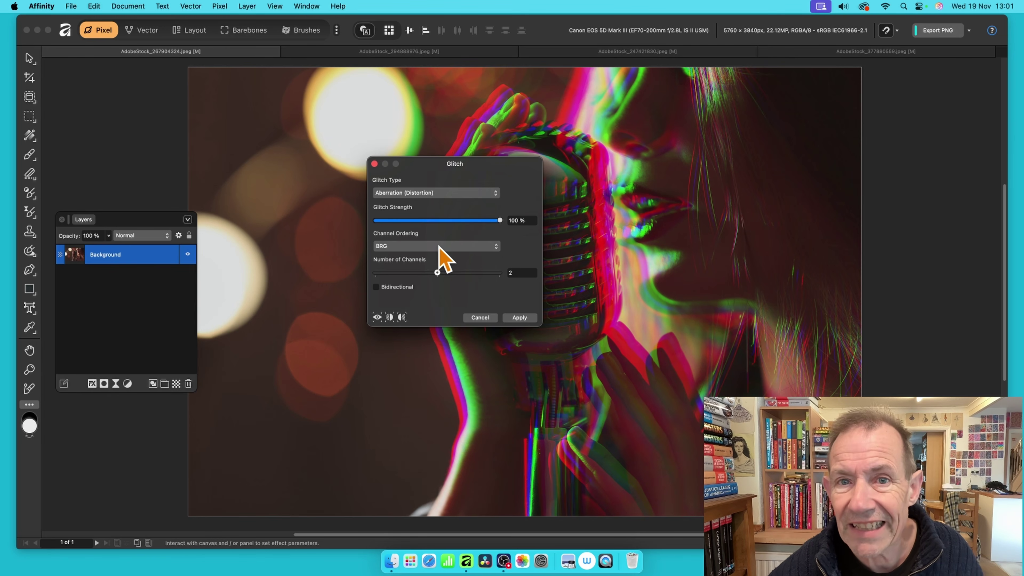
click(425, 248)
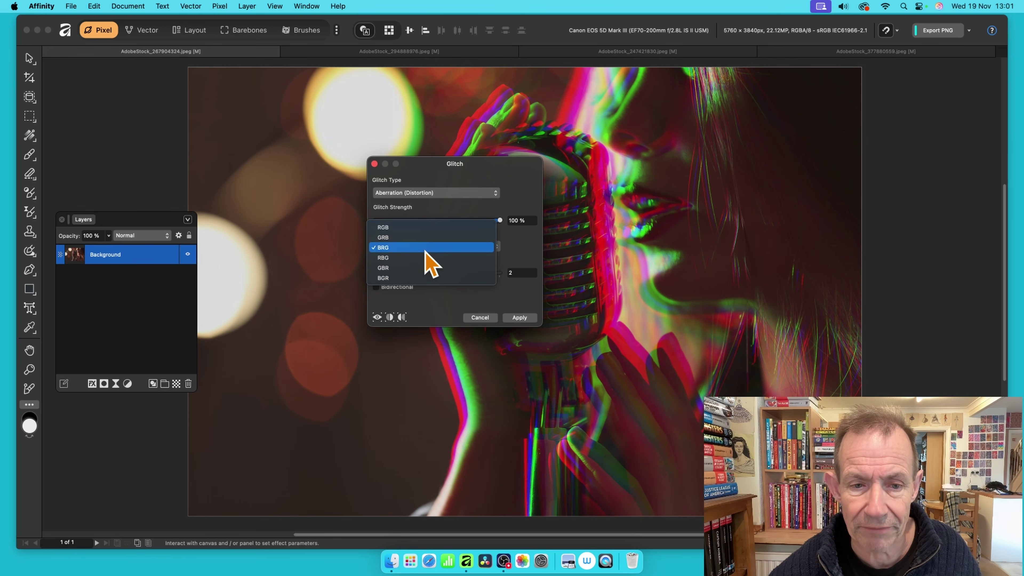
click(429, 228)
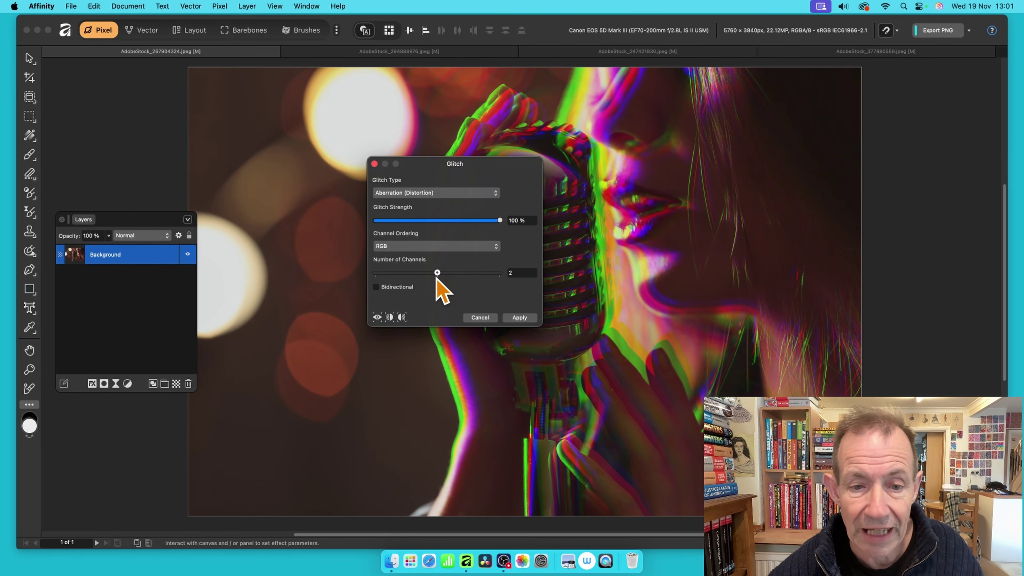
Reduce the number of channels to 1 and try the GRB and BRG channel orderings
drag(438, 275, 377, 275)
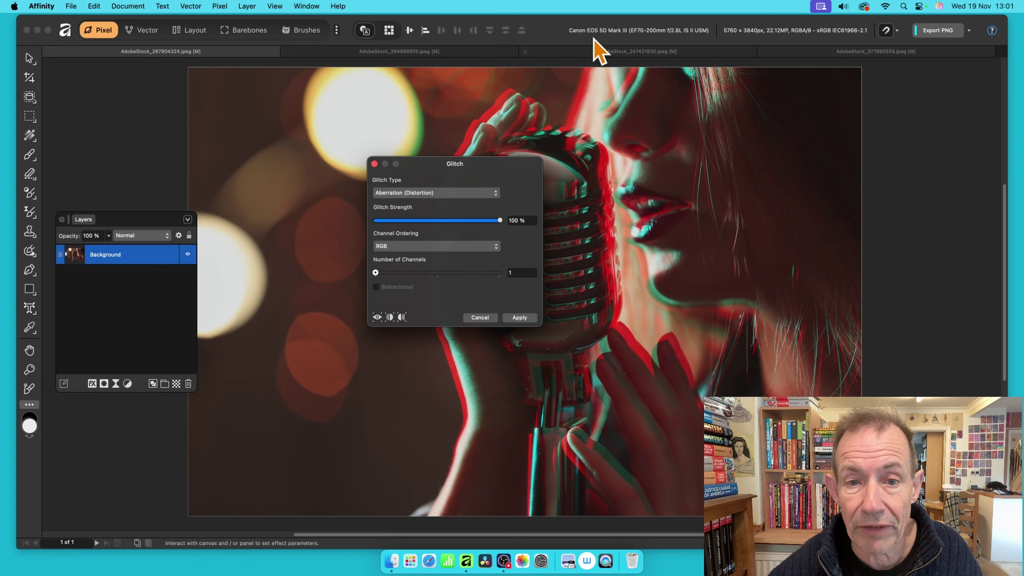
click(423, 247)
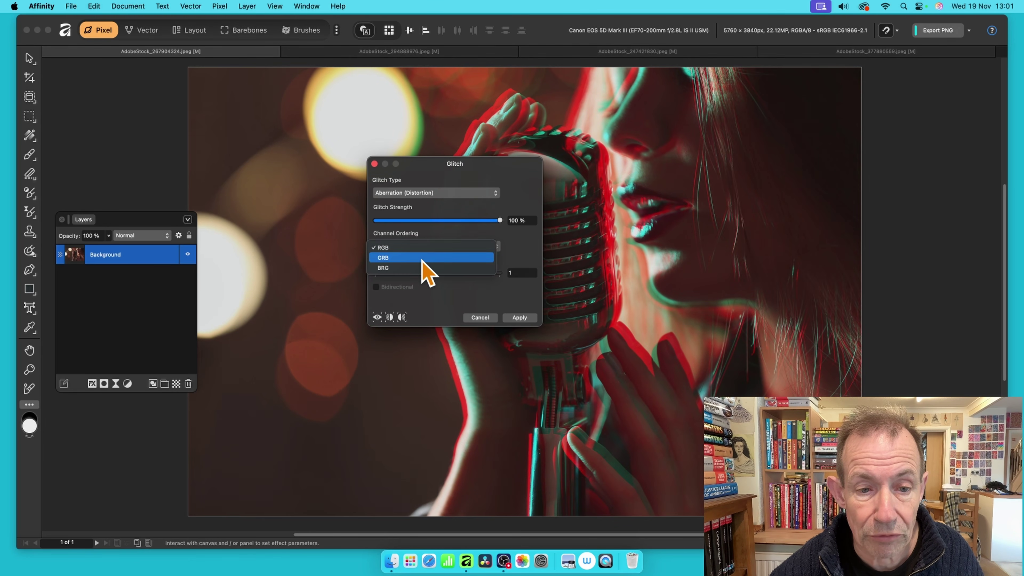
click(422, 258)
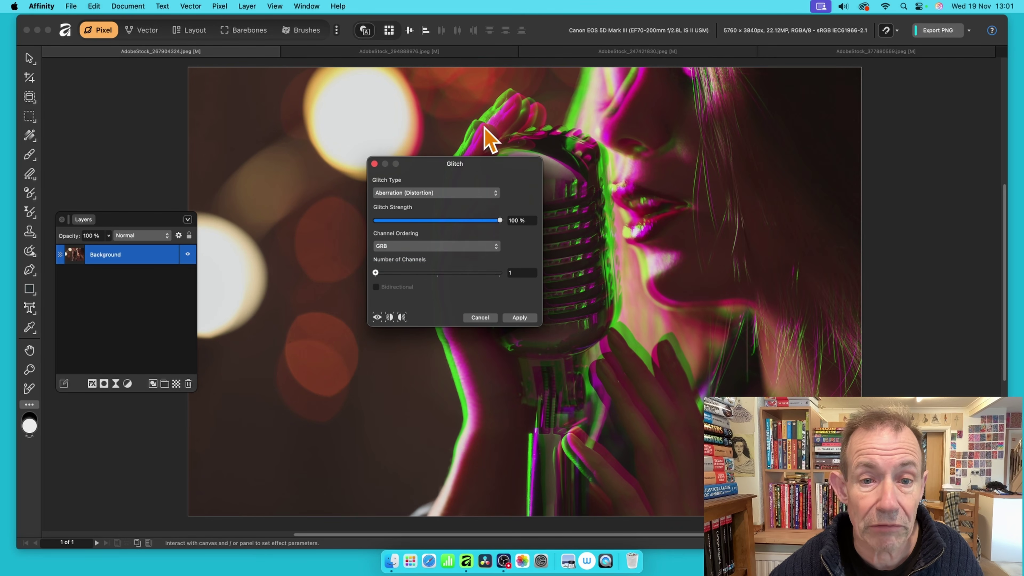
click(416, 247)
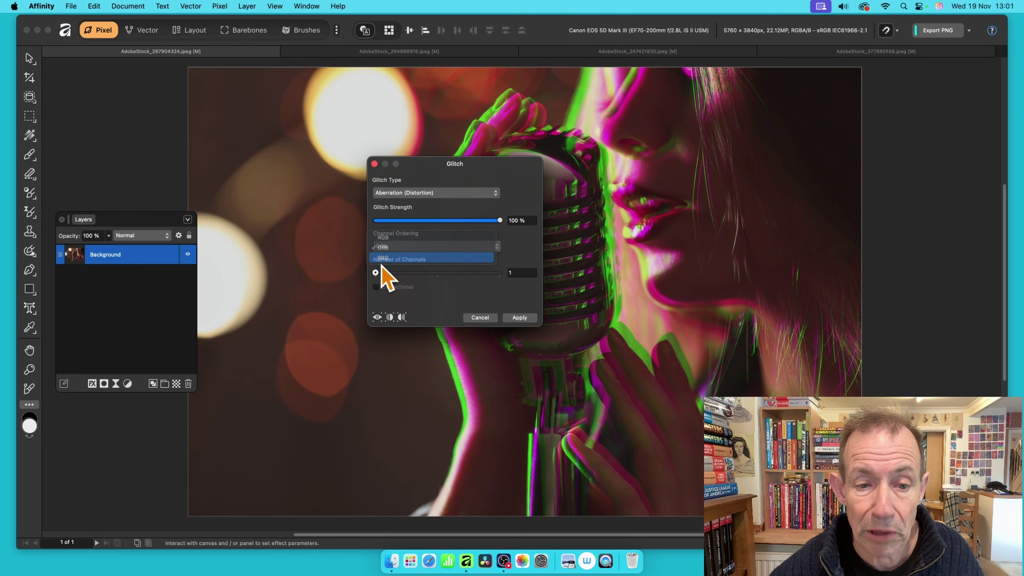
click(417, 257)
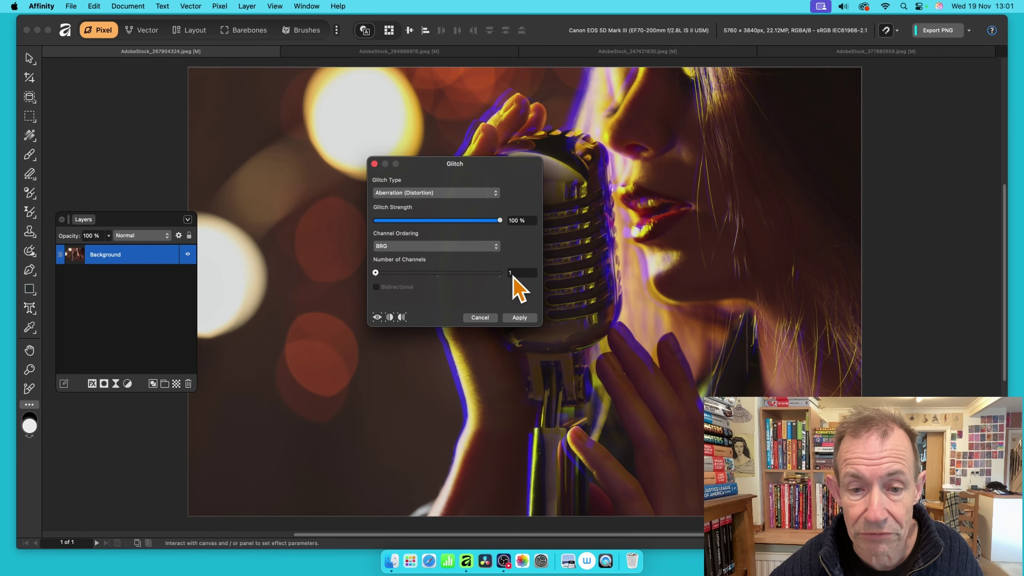
Set the number of channels to 3 and make the aberration bidirectional
click(411, 273)
drag(458, 273, 515, 273)
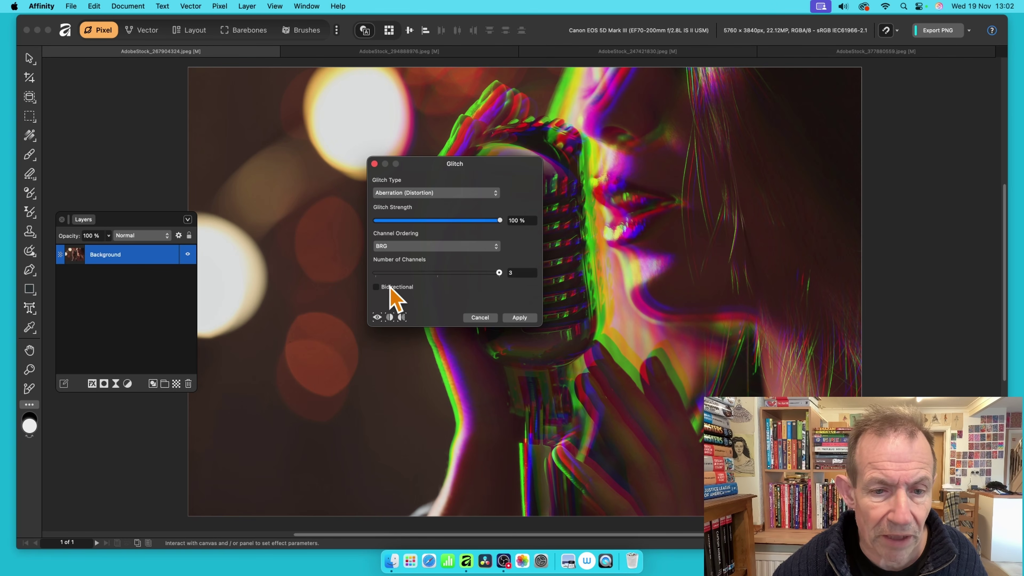
click(377, 287)
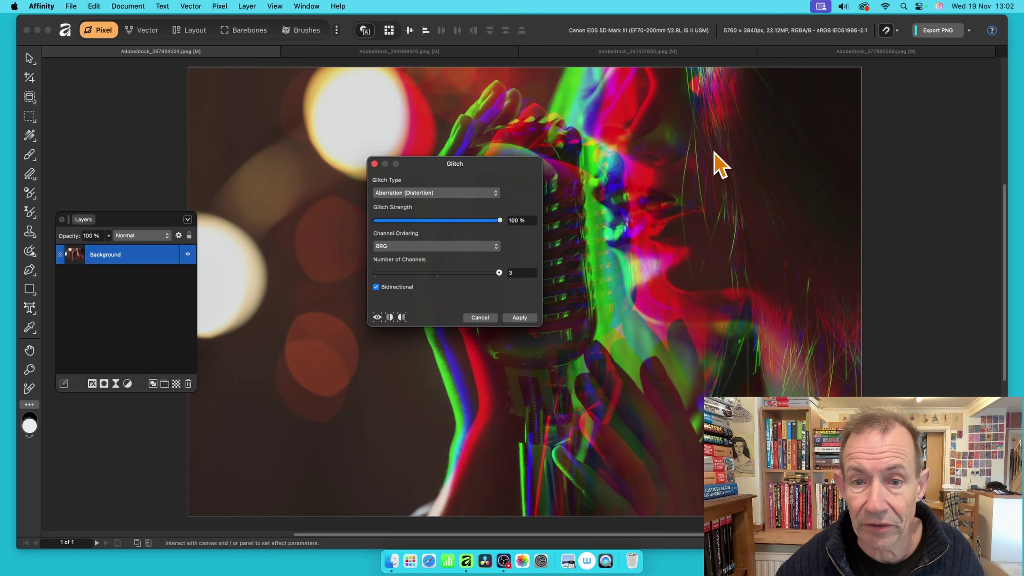
Set the channel ordering of the bidirectional aberration to RGB
click(419, 247)
click(421, 227)
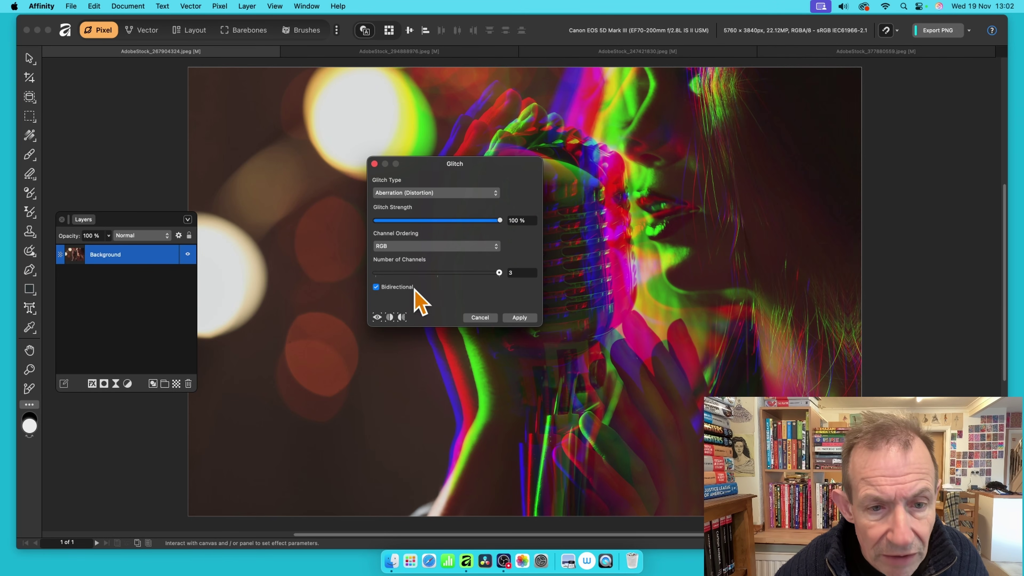
click(381, 246)
click(381, 247)
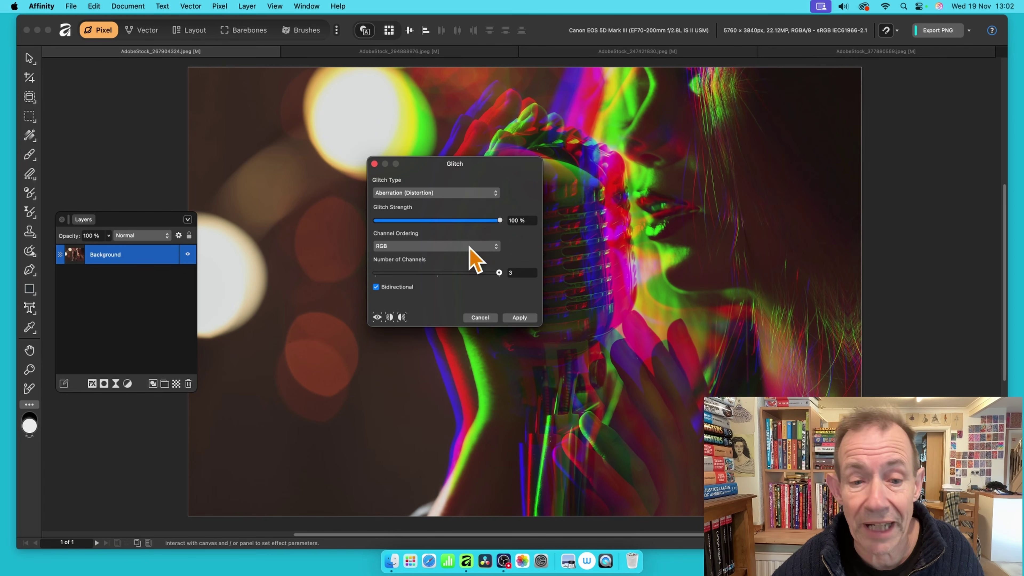
Apply the bidirectional aberration with BRG channel ordering to the photo, and undo the applied filter
click(408, 248)
click(415, 281)
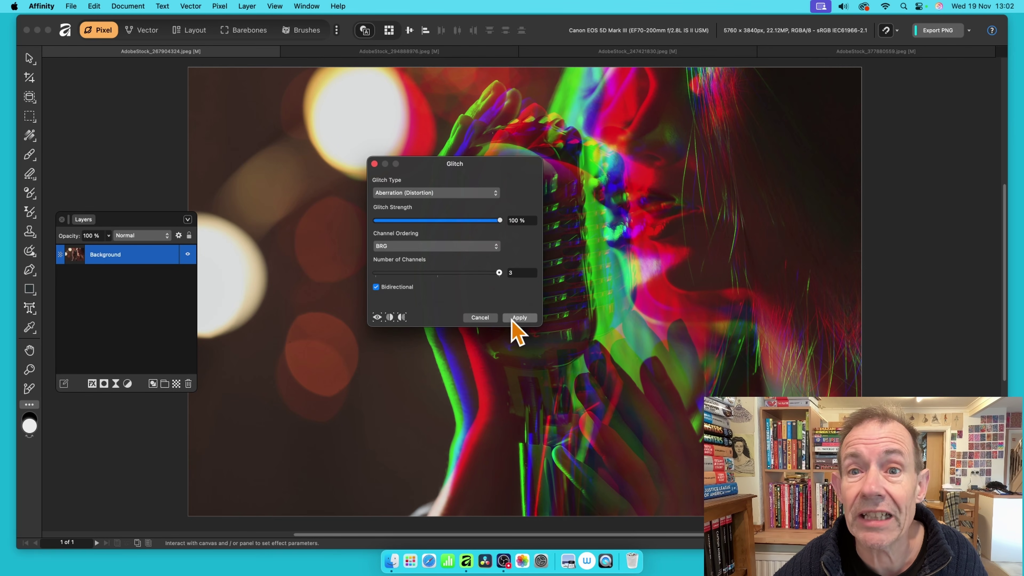
click(519, 318)
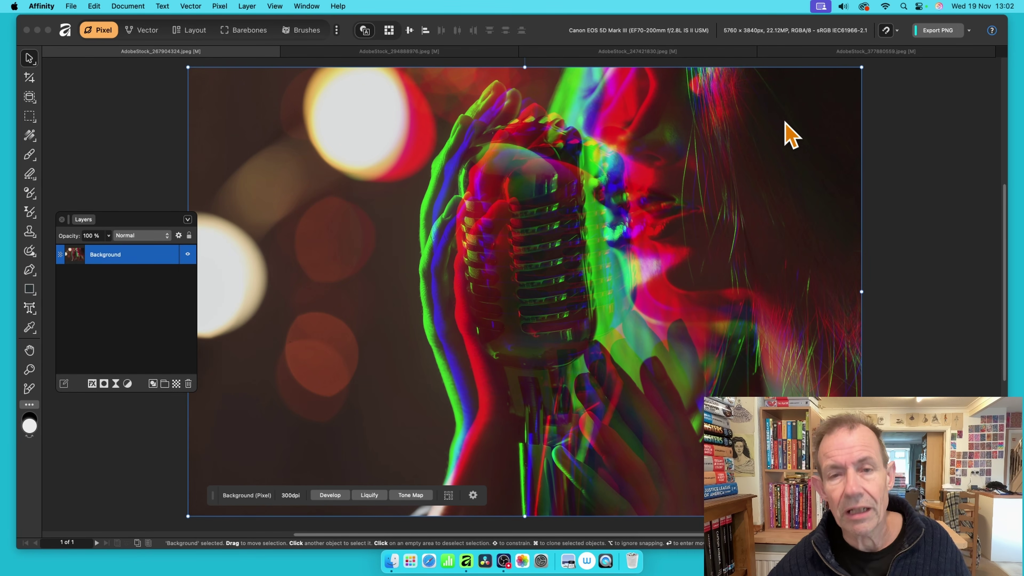
key(super+z)
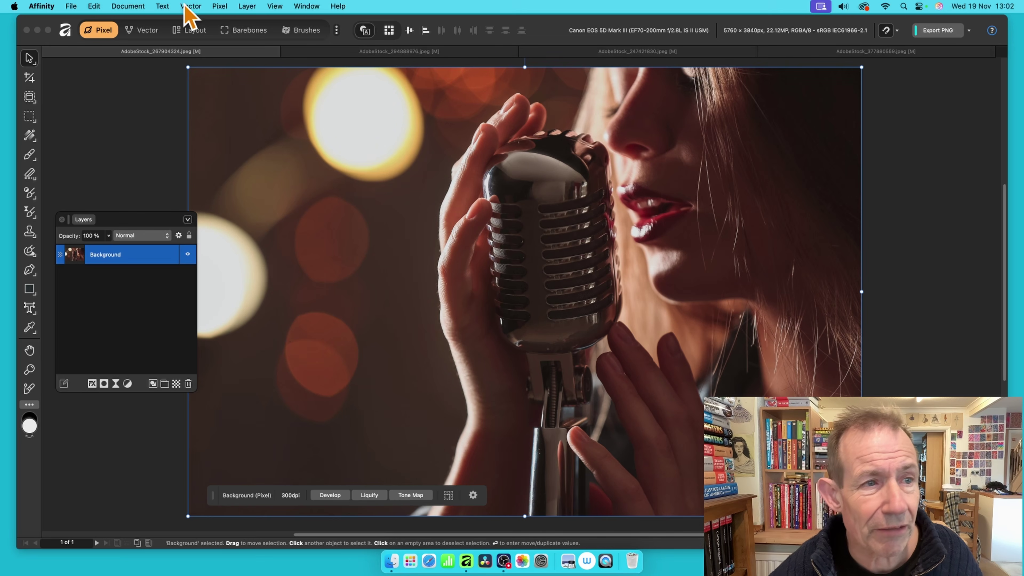
Review the keyboard shortcut settings for the Pixel studio, including the studio choices, command categories and Pixel command list, and close the settings
click(53, 6)
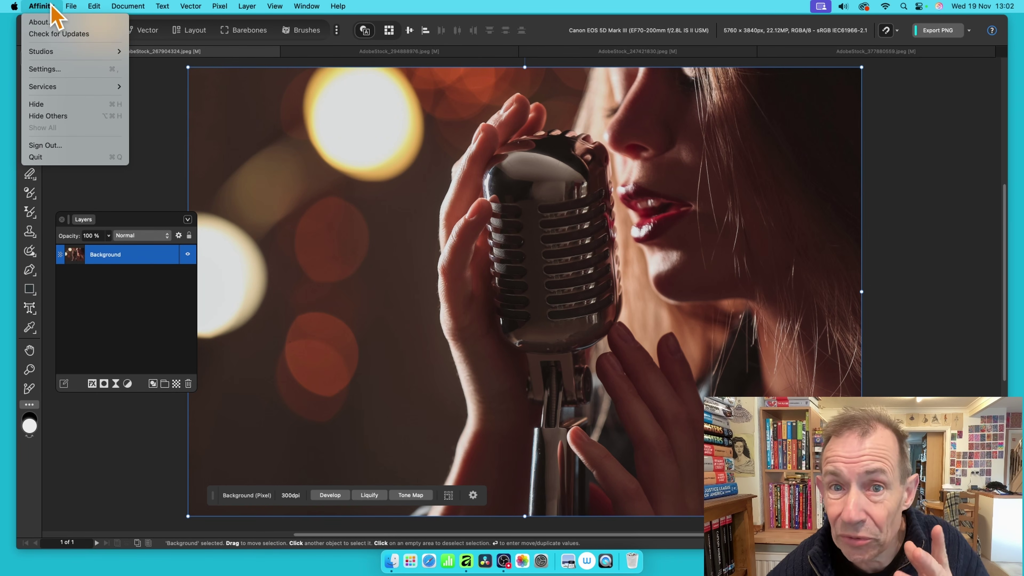
click(45, 69)
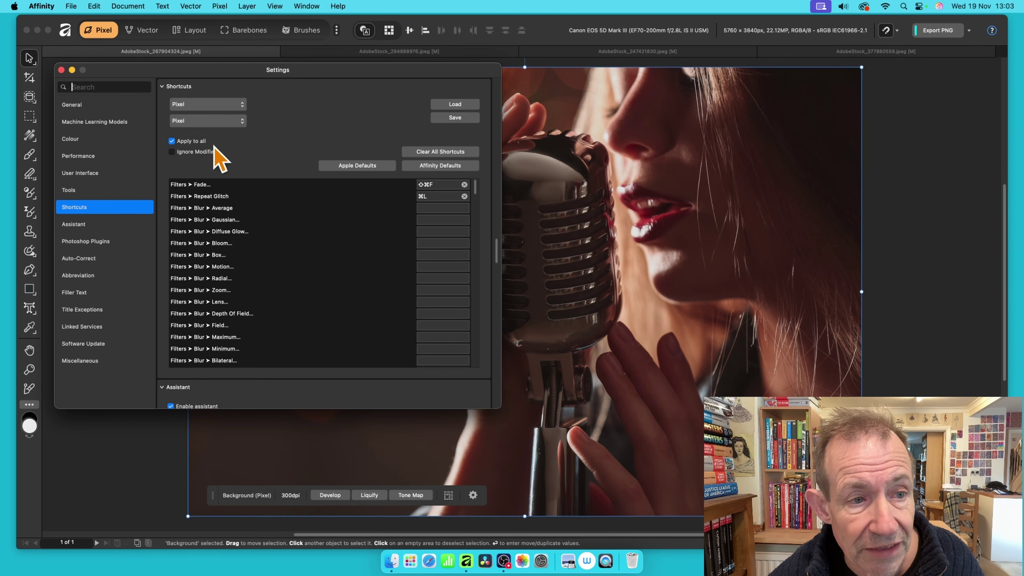
click(200, 106)
click(197, 106)
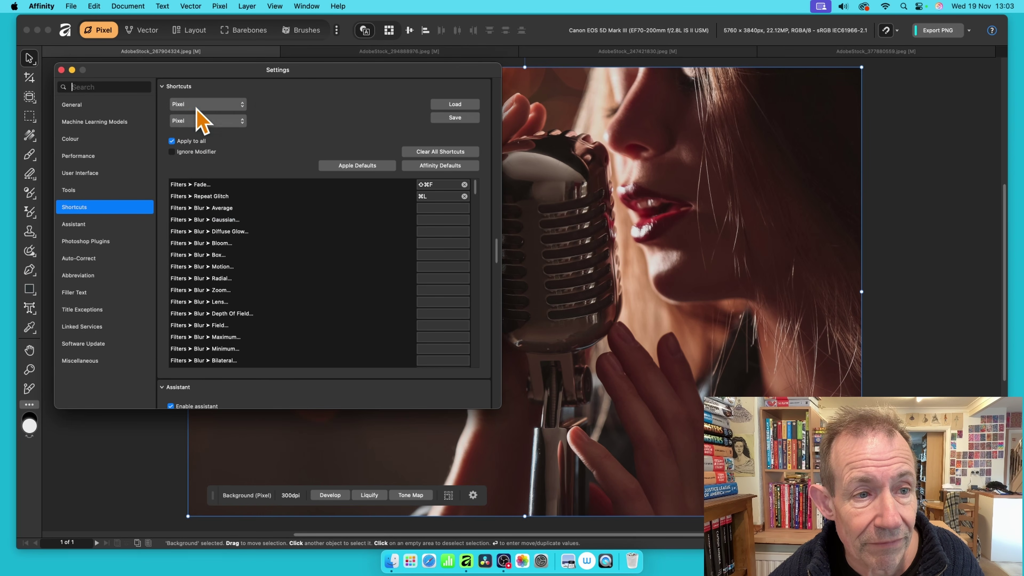
click(222, 121)
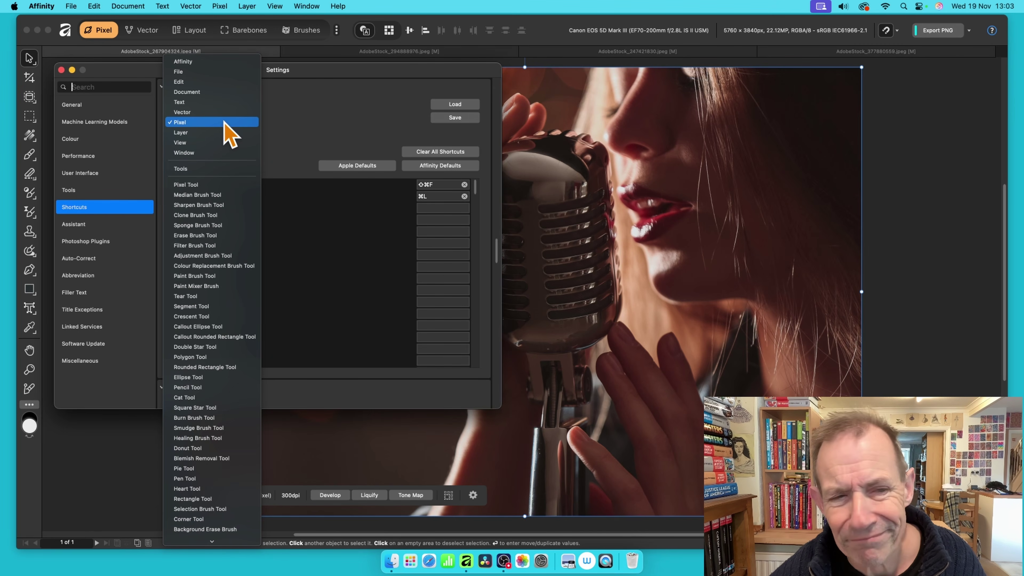
click(223, 123)
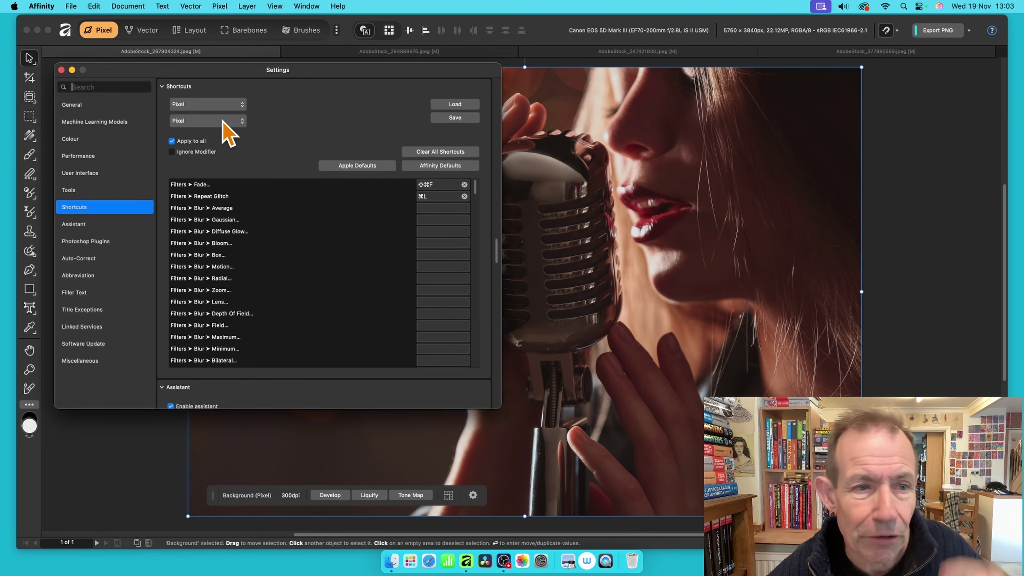
click(229, 104)
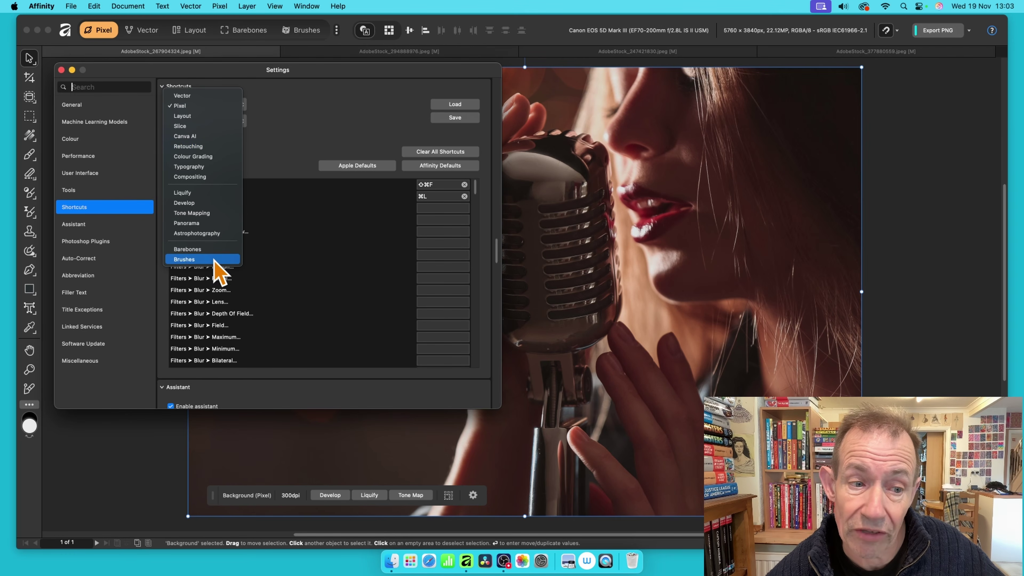
click(206, 105)
click(197, 123)
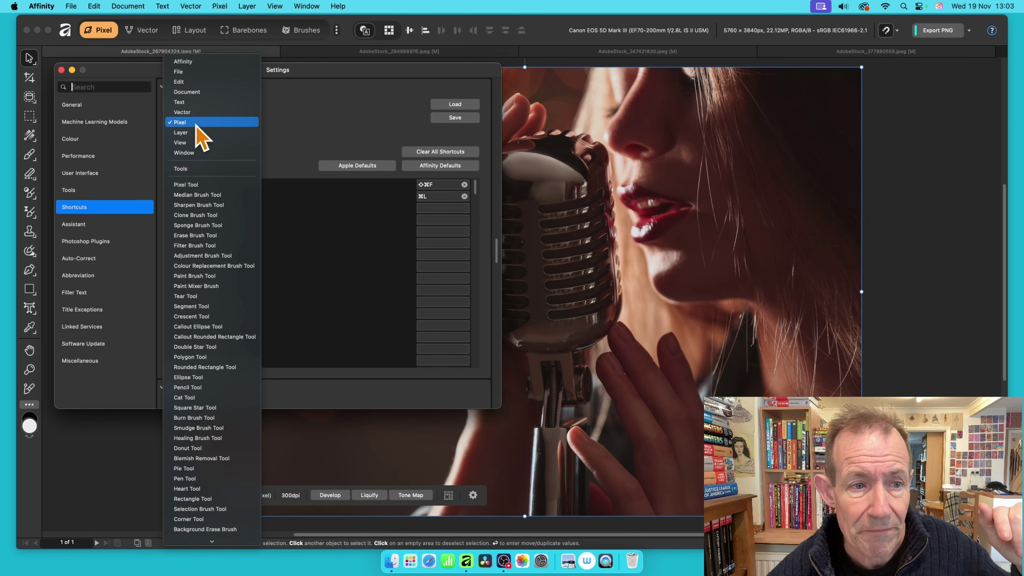
click(319, 131)
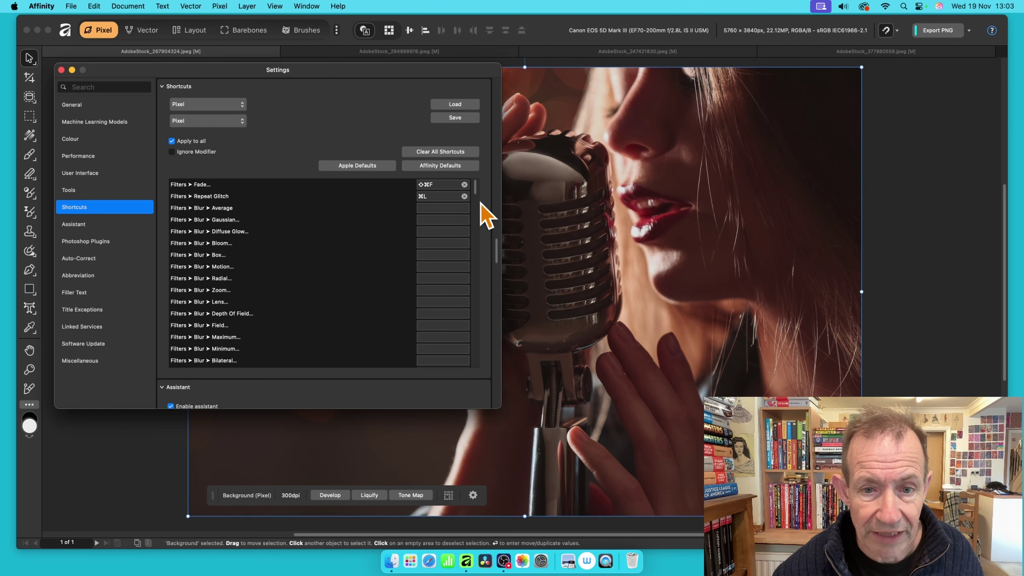
drag(476, 188, 476, 303)
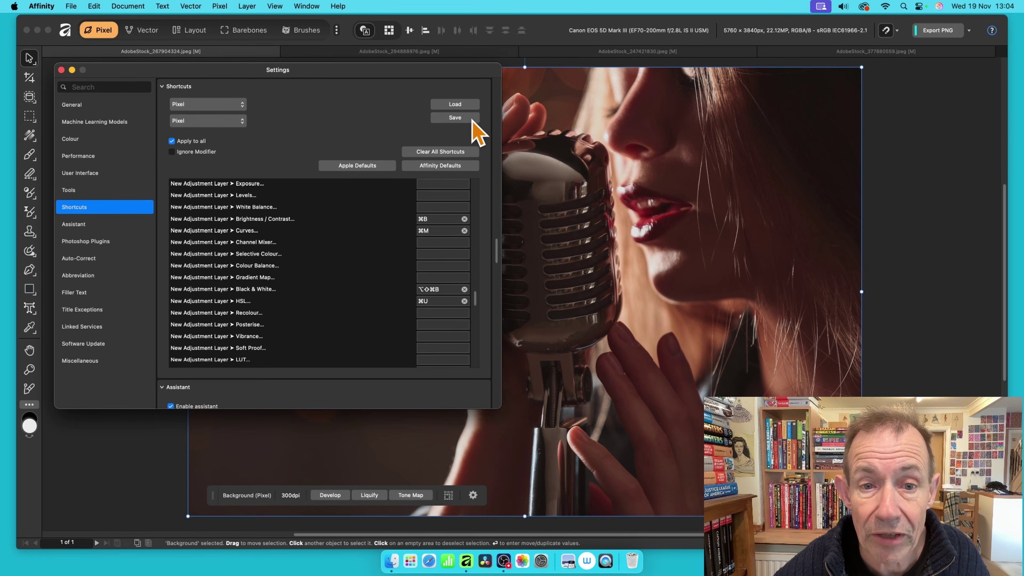
click(61, 70)
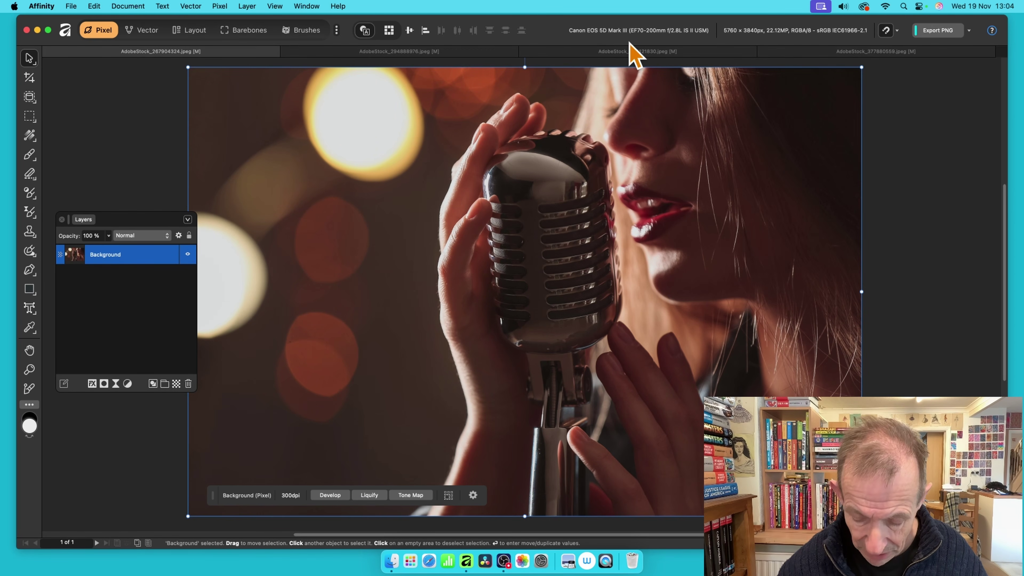
Start the Glitch filter on the Background layer and set its type to Aberration (Offset), comparing it with Aberration (Distortion)
key(ctrl+g)
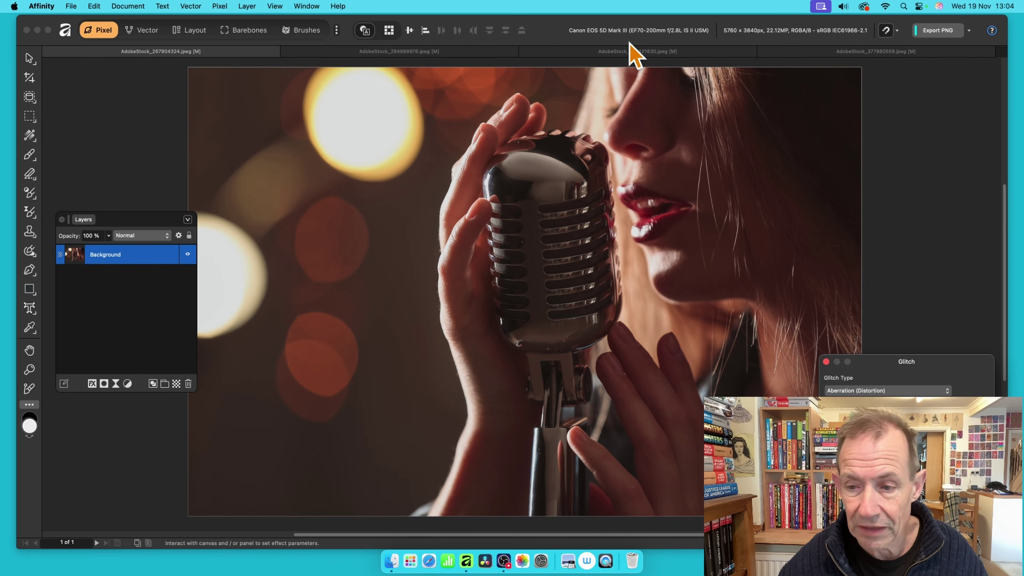
drag(906, 361, 456, 158)
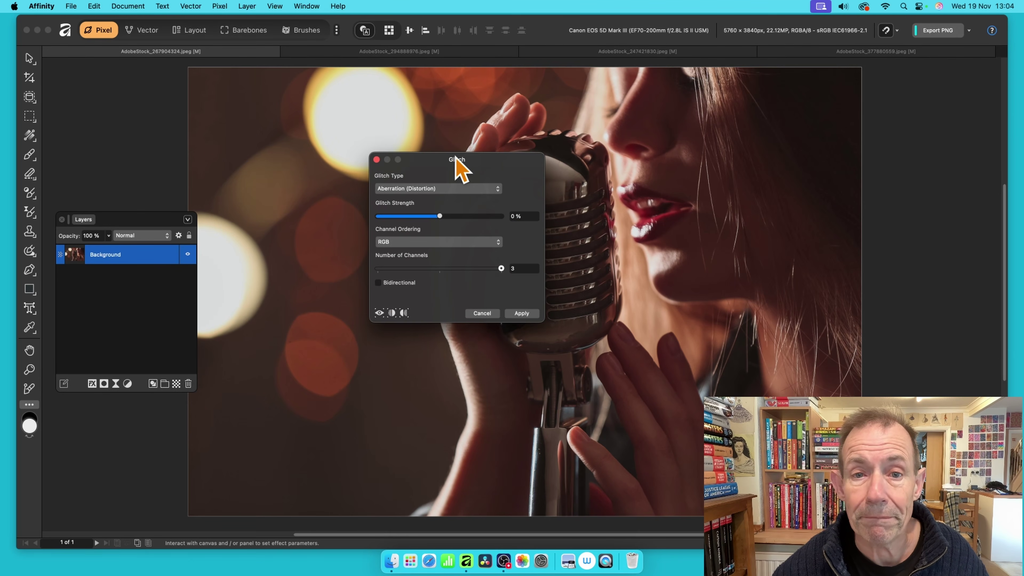
click(429, 190)
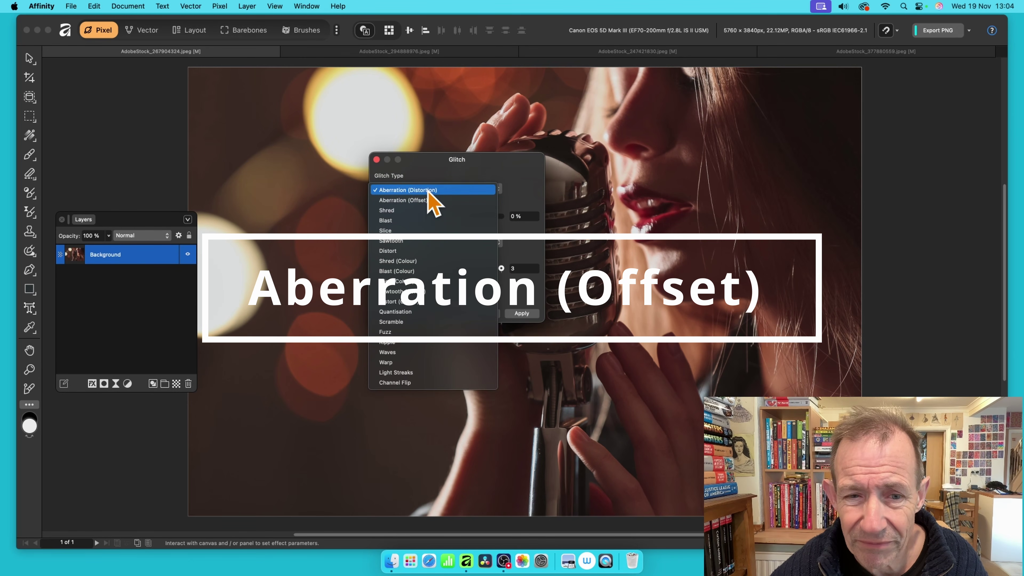
click(429, 200)
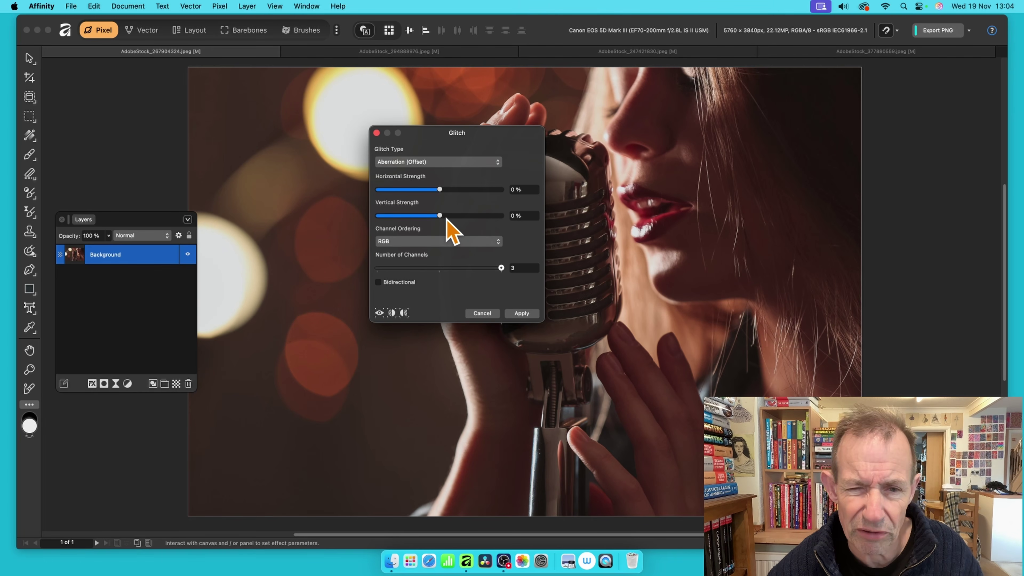
click(440, 161)
click(441, 153)
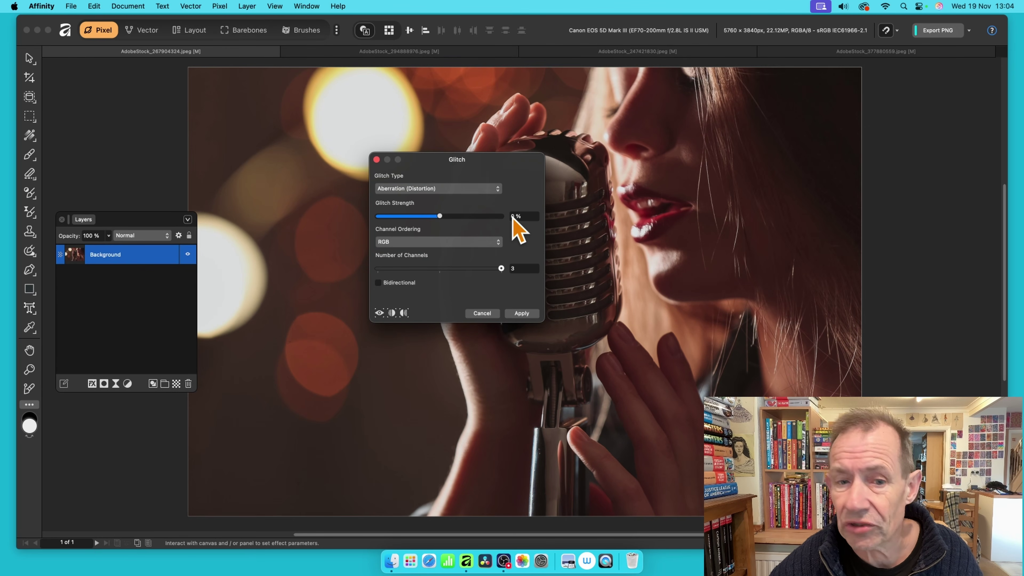
click(430, 188)
click(429, 202)
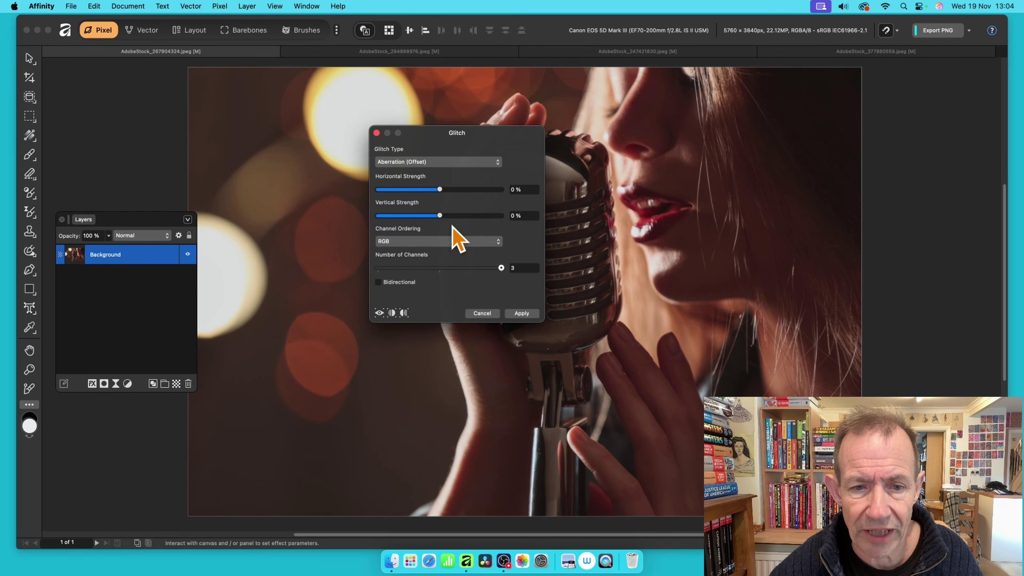
Raise the horizontal and vertical strengths to 100 %, and vary both directly on the photo before returning them to 100 %
drag(440, 189, 529, 194)
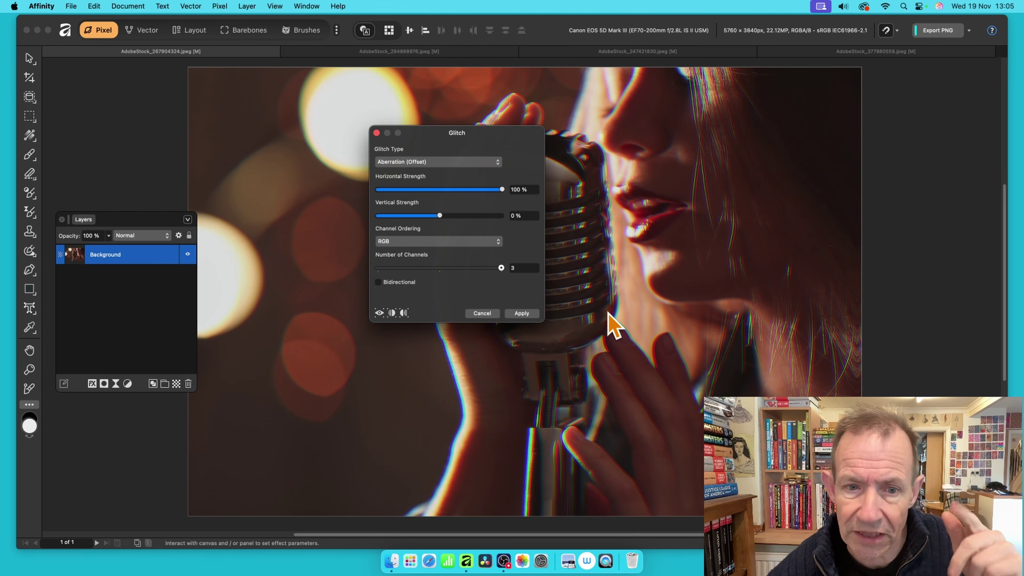
drag(441, 217, 510, 218)
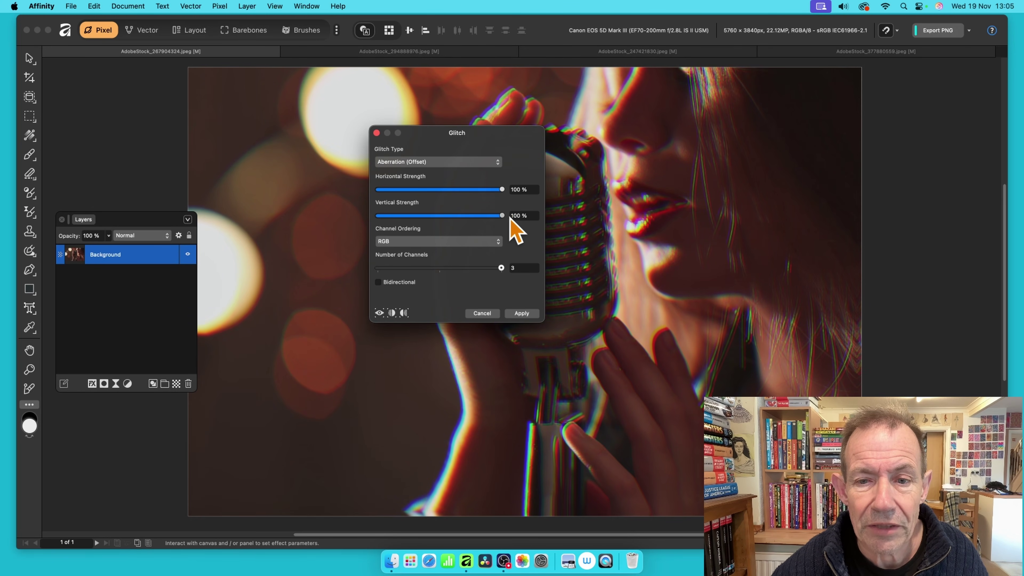
click(636, 222)
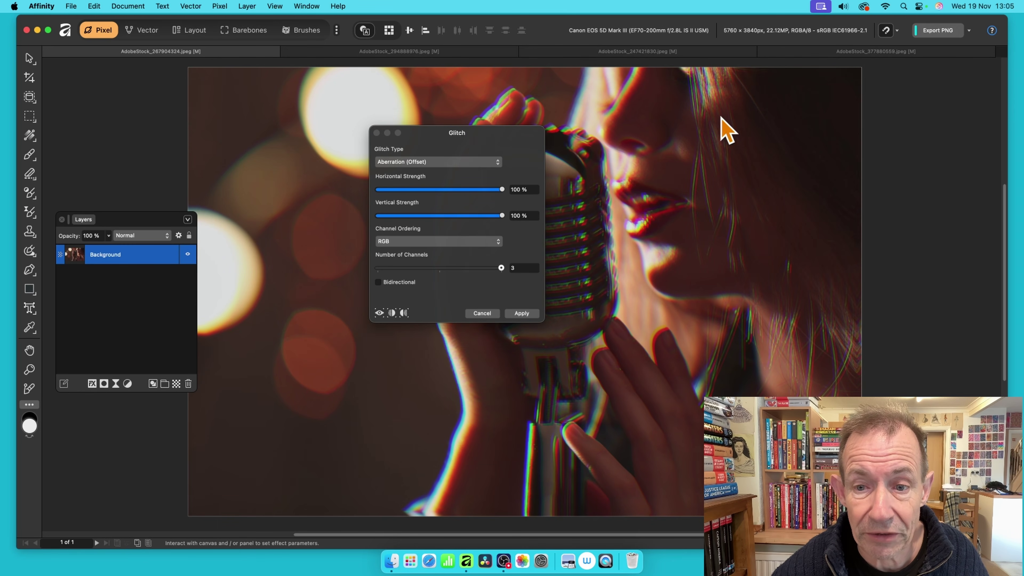
drag(646, 167, 318, 264)
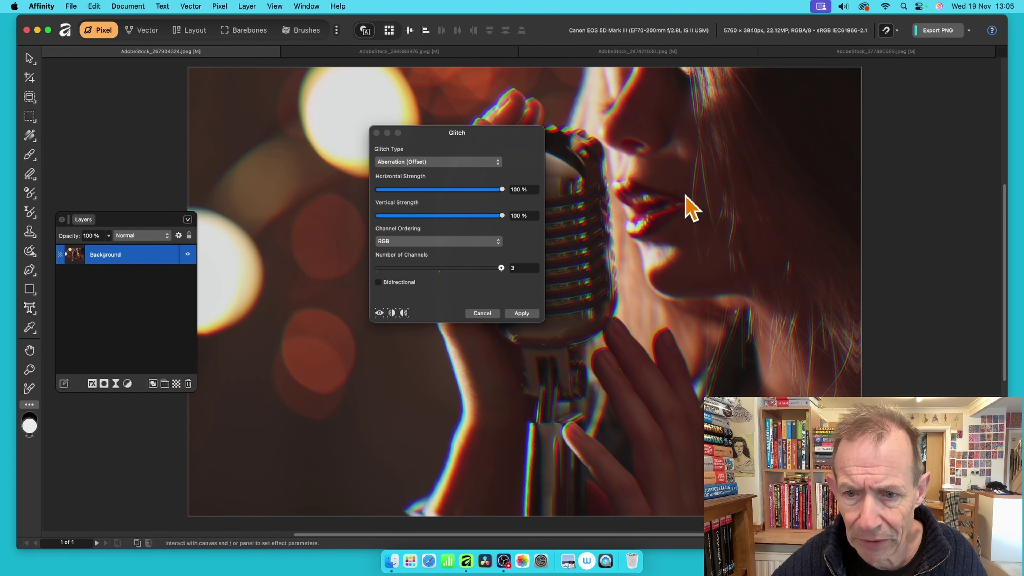
drag(690, 187, 675, 200)
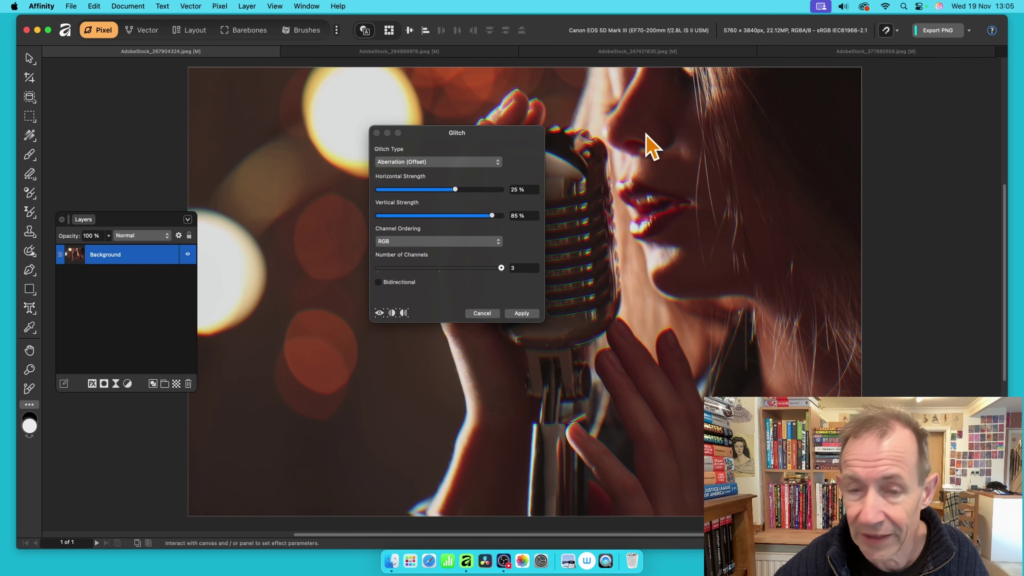
drag(649, 146, 597, 190)
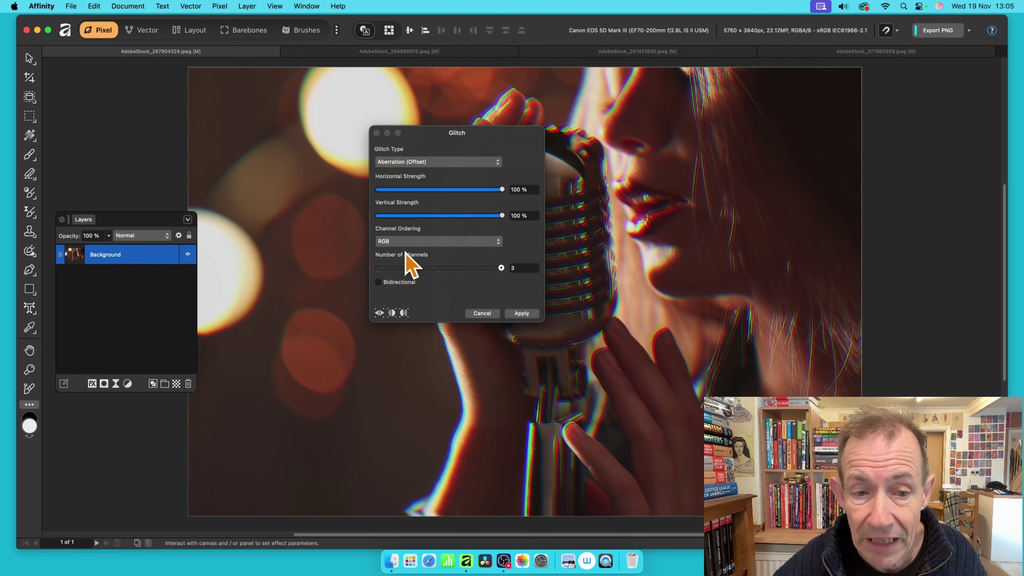
Try the GRB and BRG channel orderings on the offset aberration
click(408, 242)
click(415, 254)
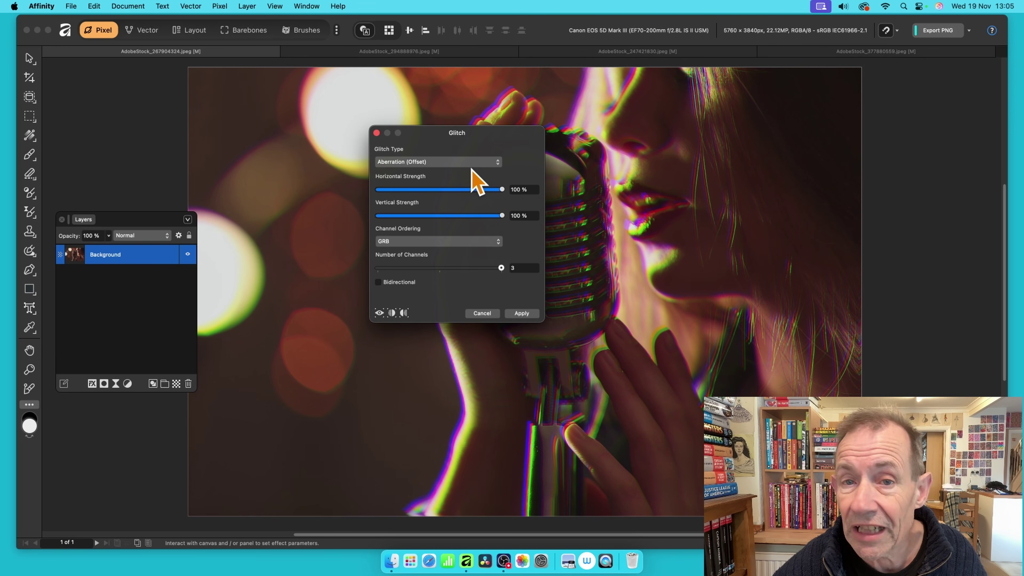
click(421, 243)
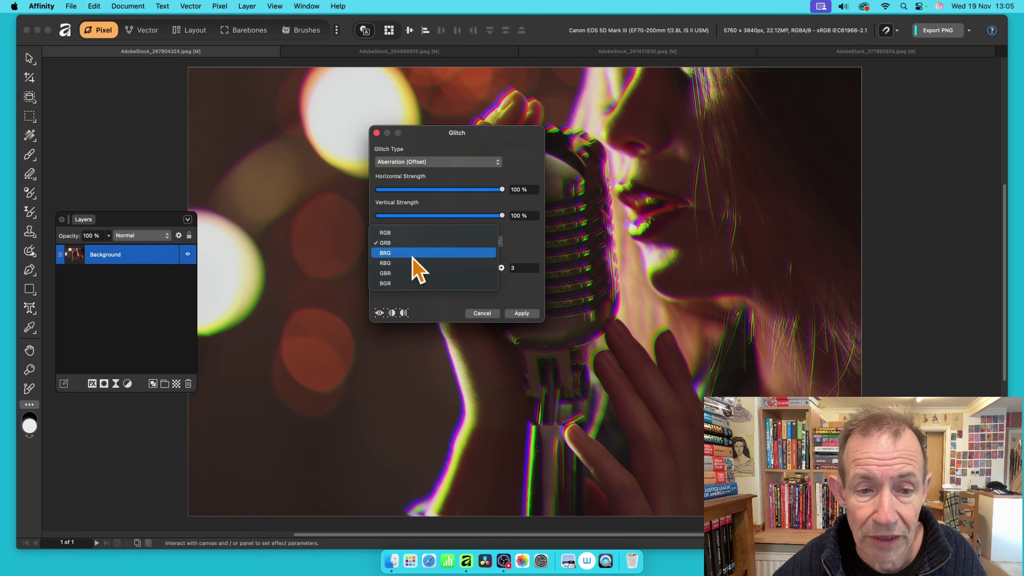
click(415, 254)
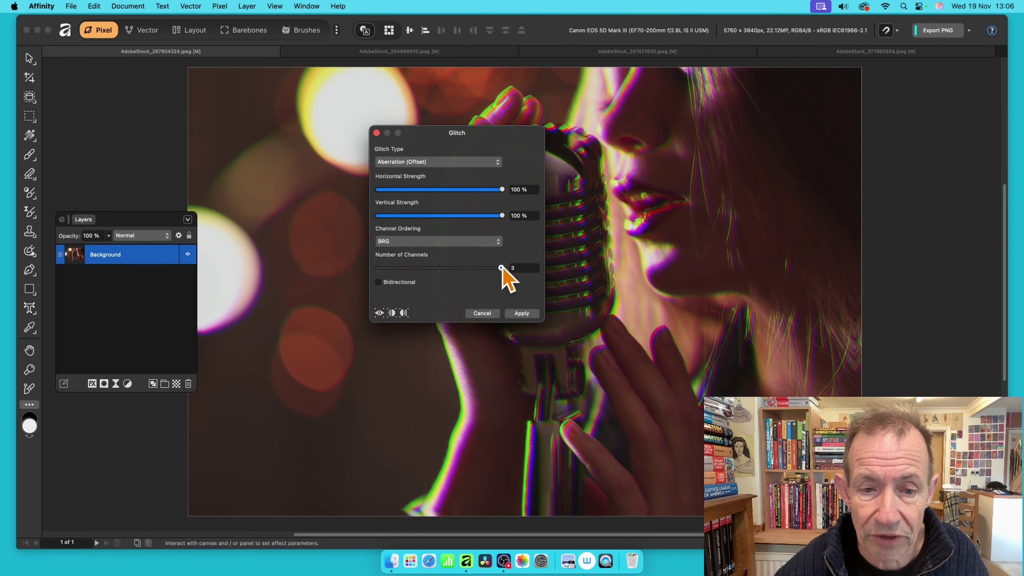
Reduce the number of channels to 1 and set the channel ordering to RGB
drag(501, 268, 383, 269)
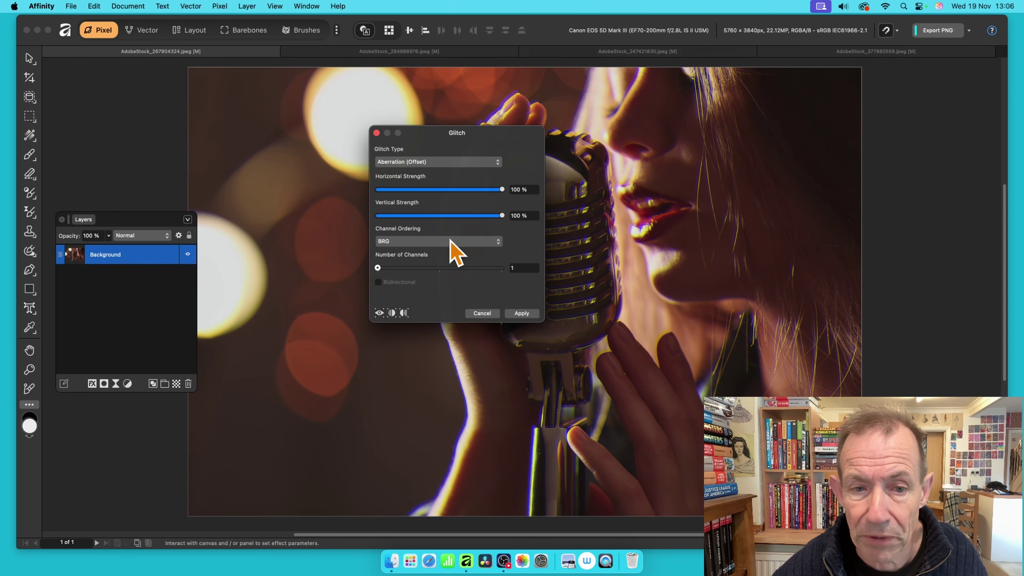
click(394, 241)
click(395, 221)
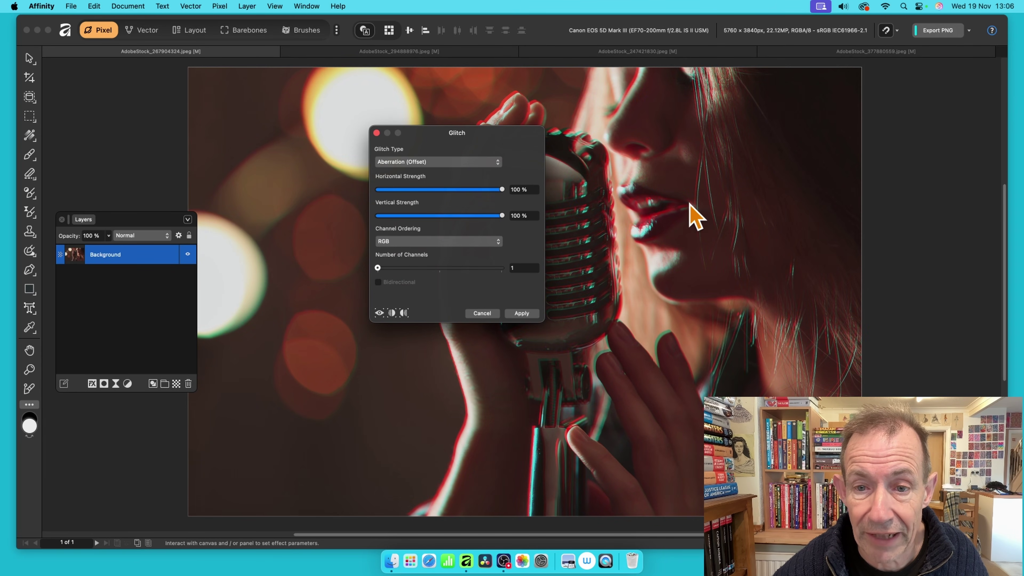
Set the channel ordering to GRB, with horizontal strength at -63 % and vertical strength at -79 %
click(403, 242)
click(409, 258)
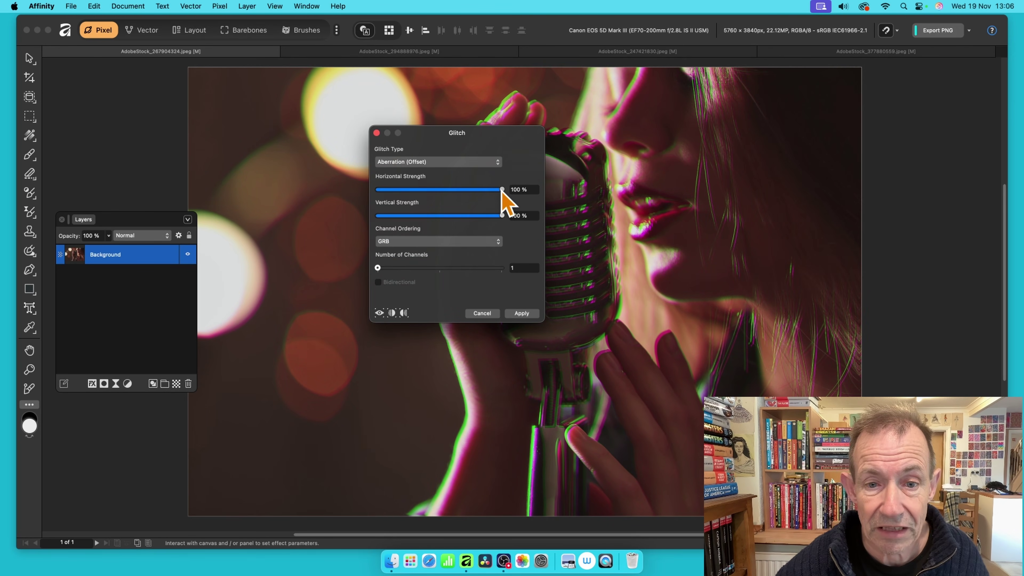
drag(502, 190, 400, 190)
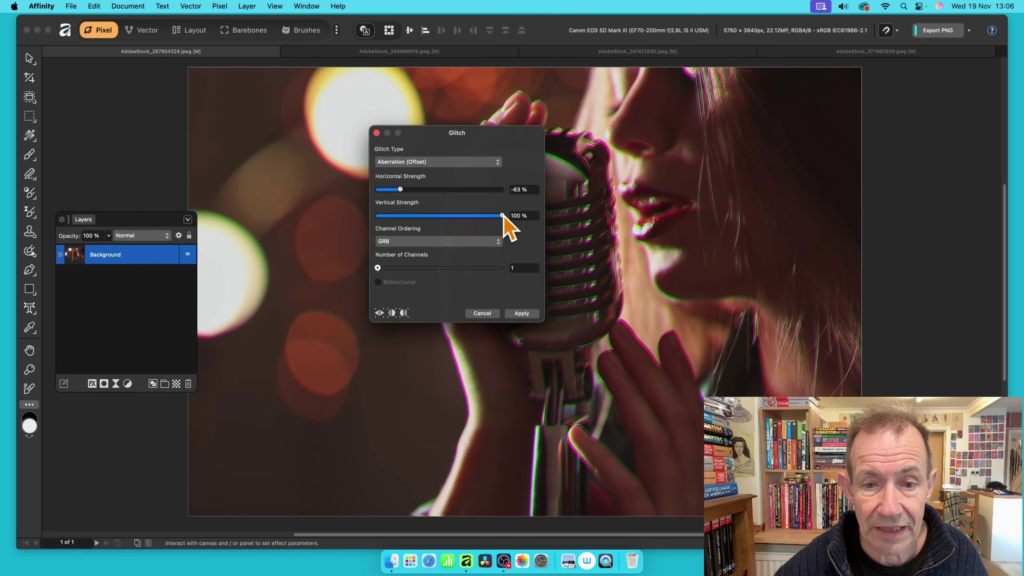
drag(501, 216, 390, 215)
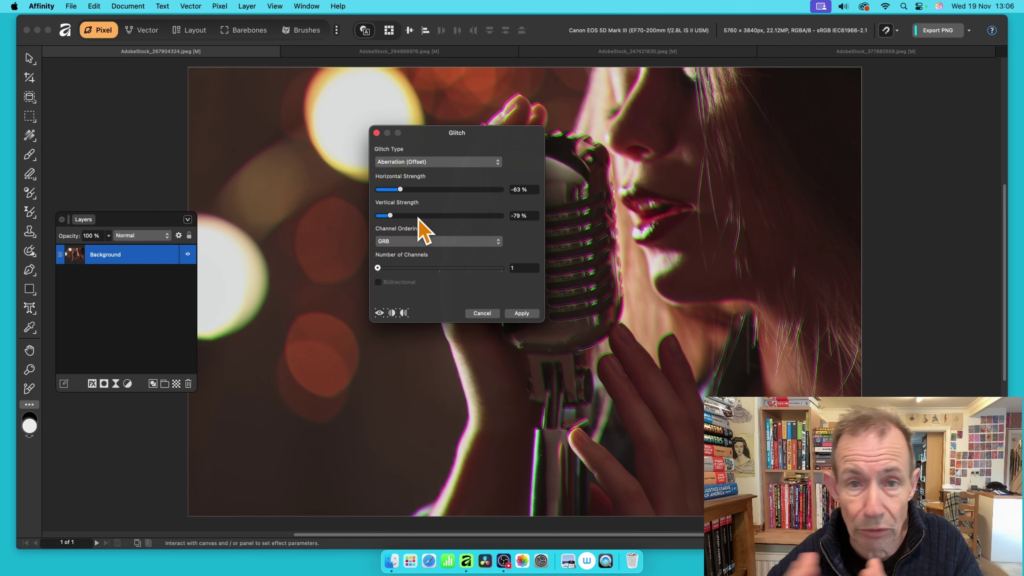
Change the glitch type to Shred and move the dialog aside to uncover the singer
click(432, 161)
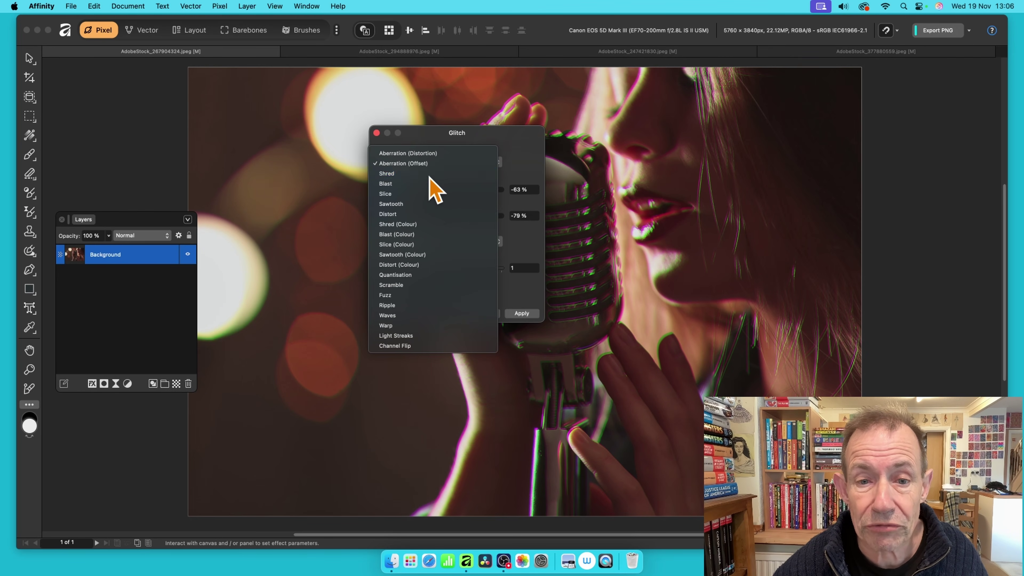
click(429, 174)
drag(470, 171, 349, 165)
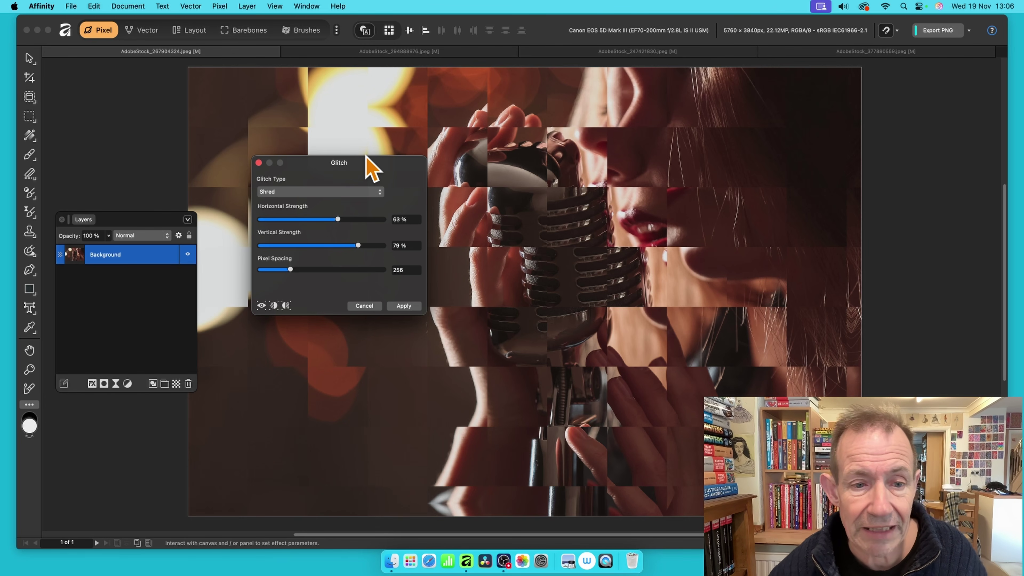
Set the Shred horizontal and vertical strengths to 0 % and the pixel spacing to 159
drag(341, 221, 261, 221)
drag(357, 246, 244, 223)
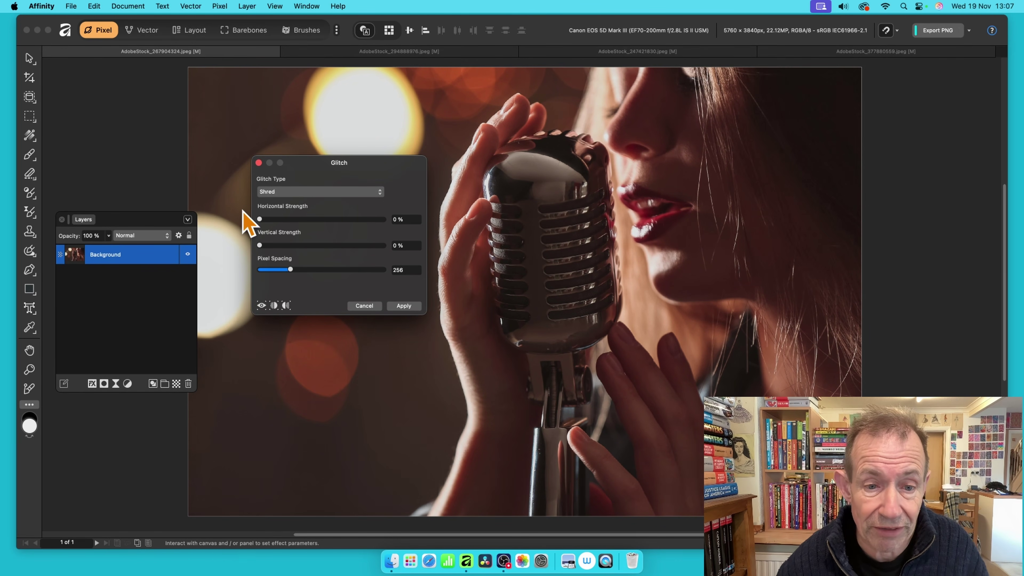
mouse_move(291, 270)
mouse_down()
mouse_move(369, 272)
mouse_move(280, 269)
mouse_up()
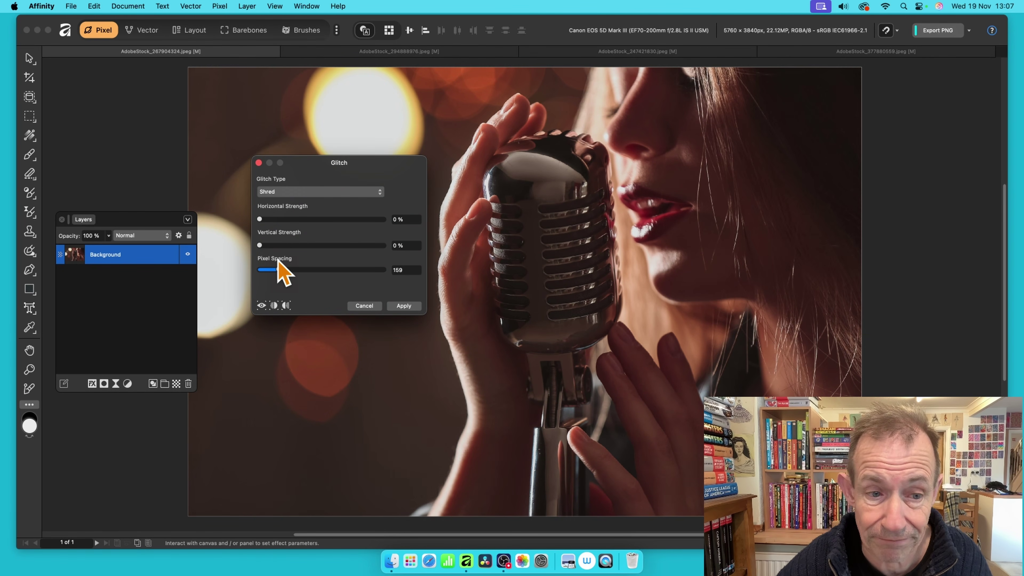
Try Shred on the photo with horizontal strength 100 % and pixel spacing 1024, and undo it after applying
drag(259, 219, 383, 220)
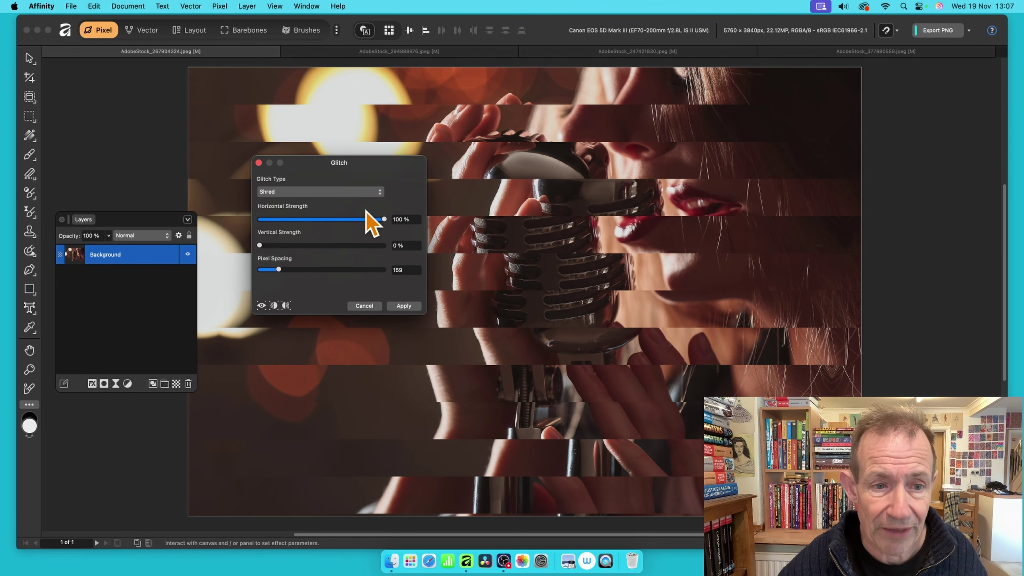
mouse_move(279, 270)
mouse_down()
mouse_move(300, 270)
mouse_move(277, 270)
mouse_up()
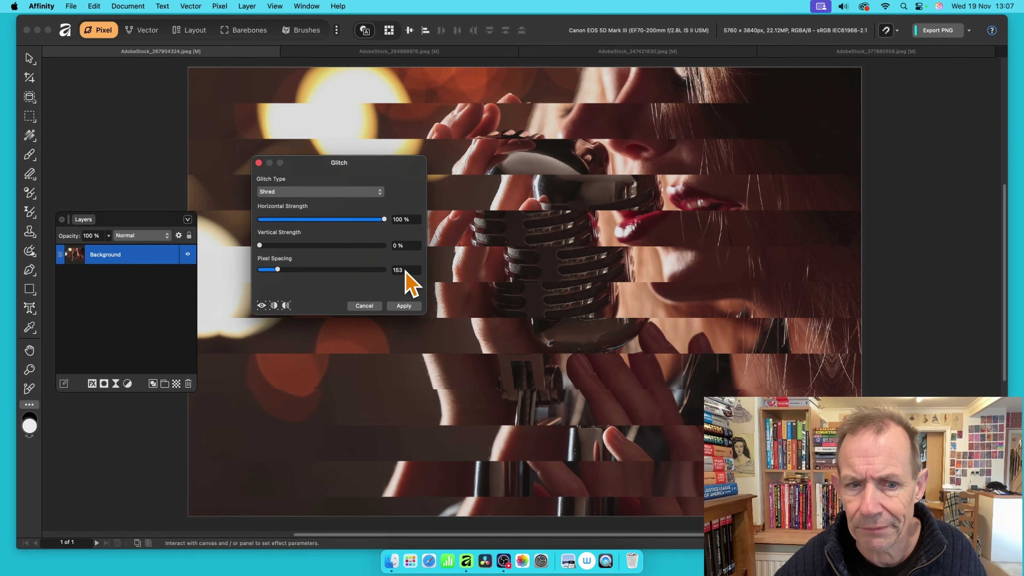
drag(278, 269, 407, 270)
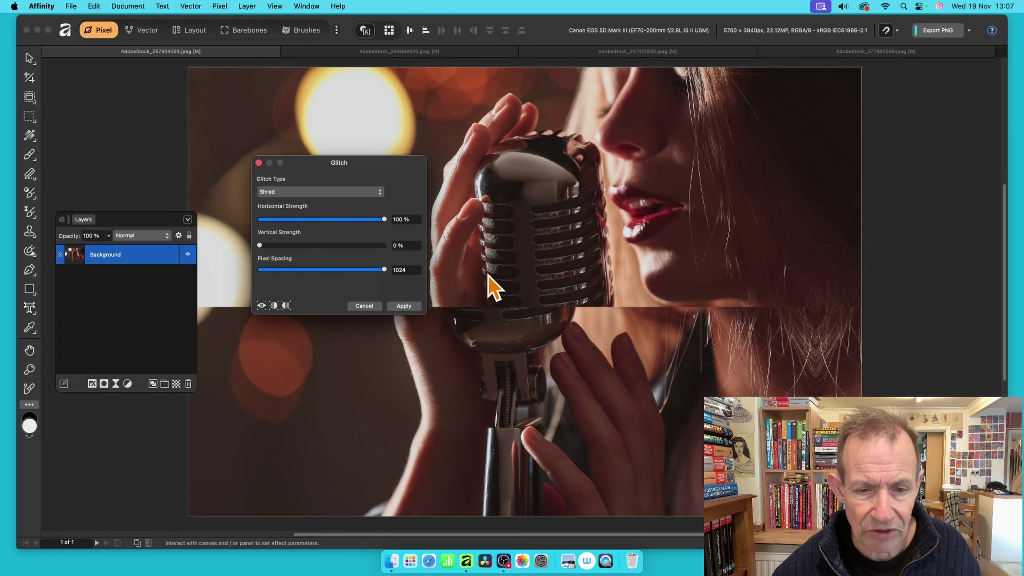
click(404, 306)
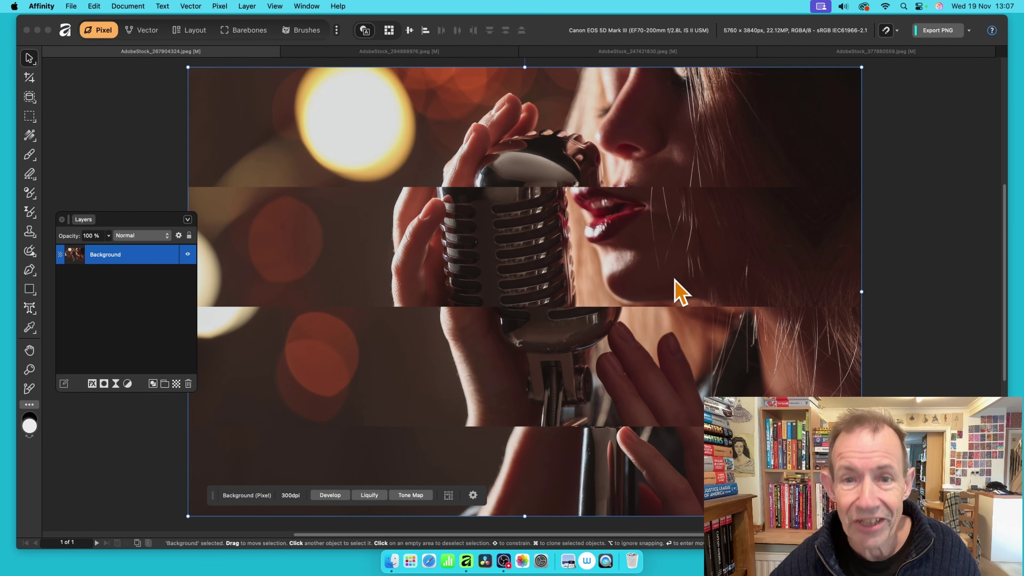
key(super+z)
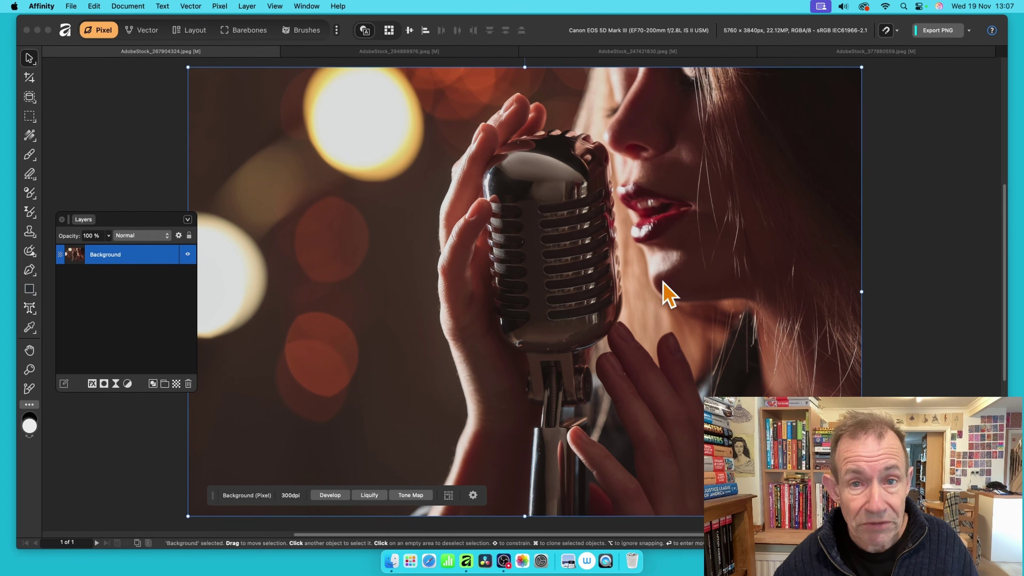
Reopen the Glitch filter and apply Shred with vertical strength 100 % and pixel spacing 94
key(super+f)
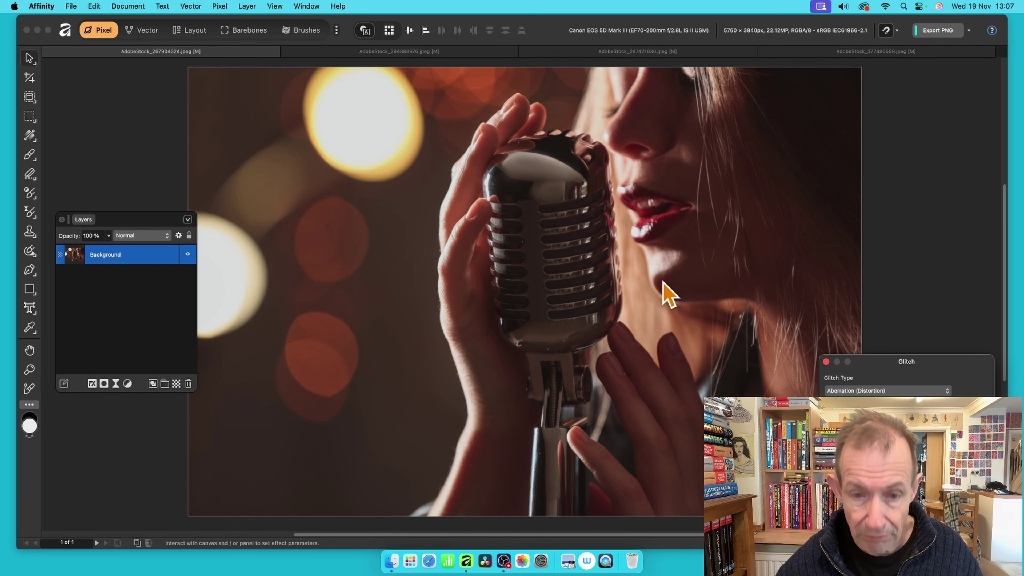
drag(917, 362, 415, 127)
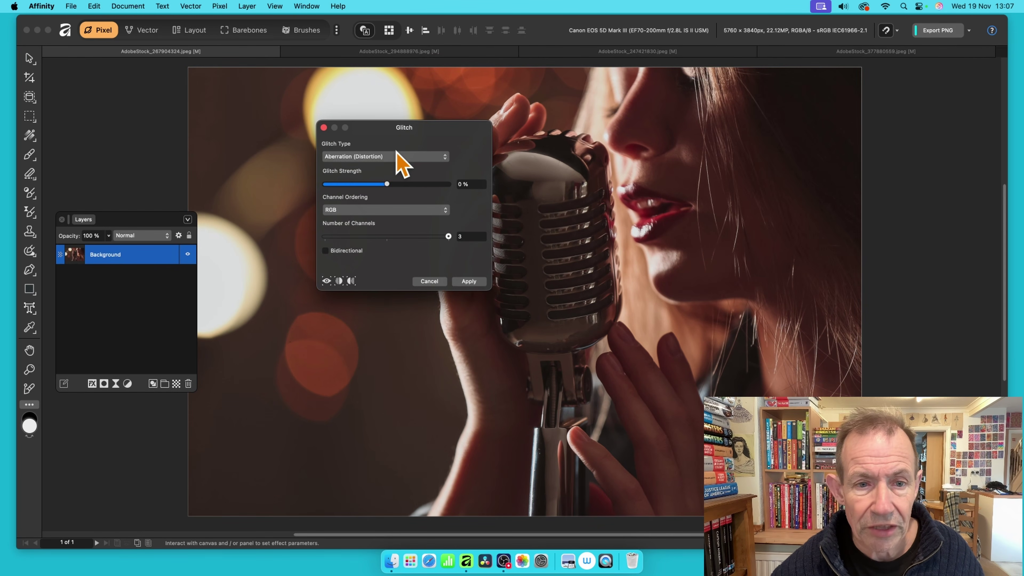
click(395, 157)
click(390, 177)
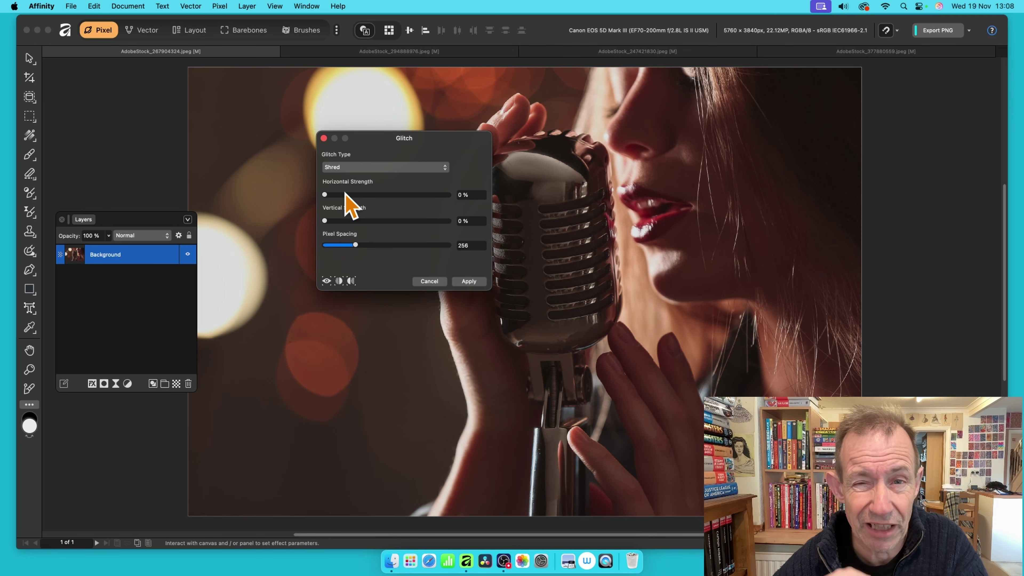
drag(325, 200, 449, 221)
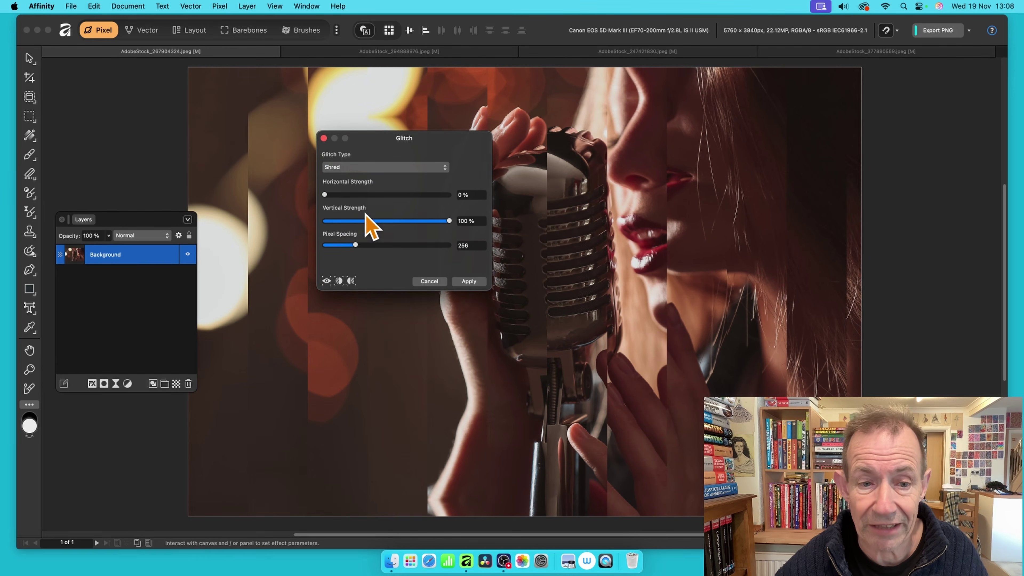
drag(356, 245, 335, 245)
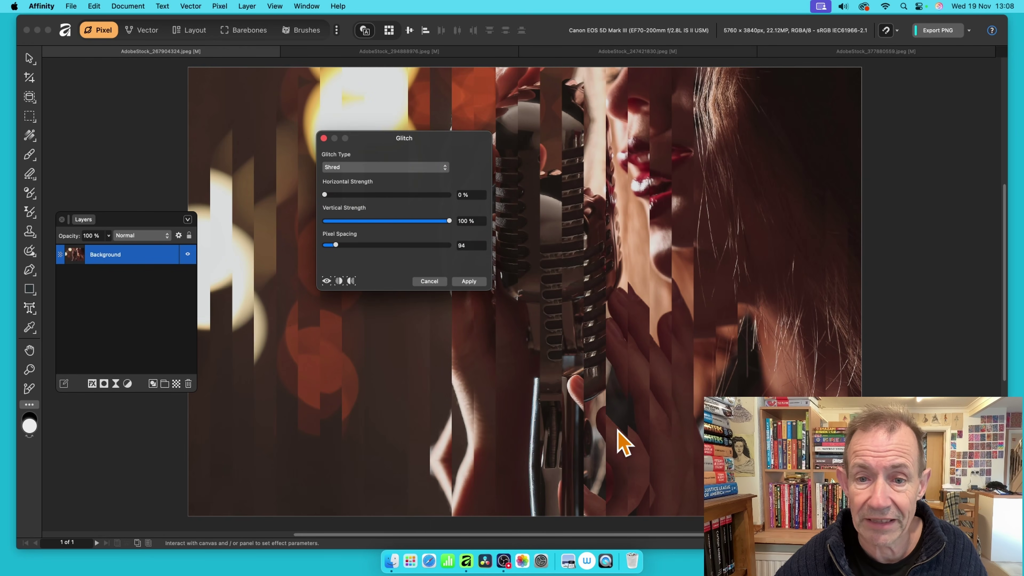
click(469, 281)
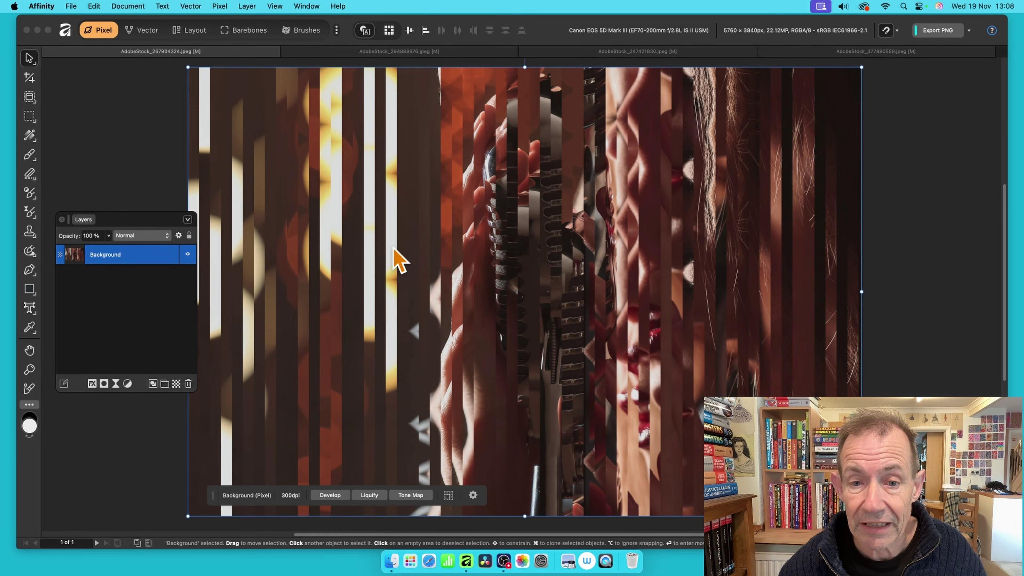
Reapply the last Shred filter to the photo several times to compound the vertical strips
key(super+f)
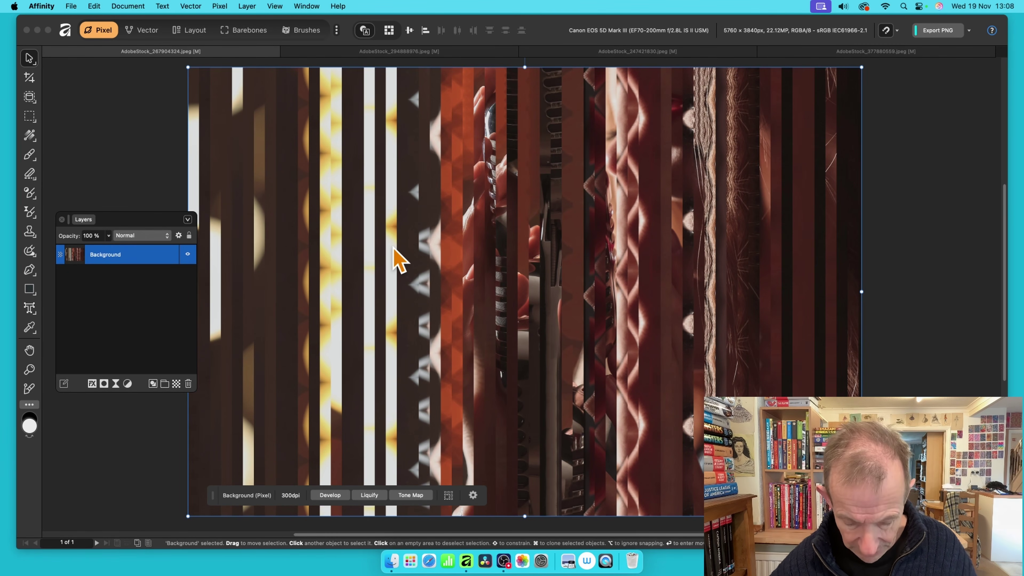
key(super+f)
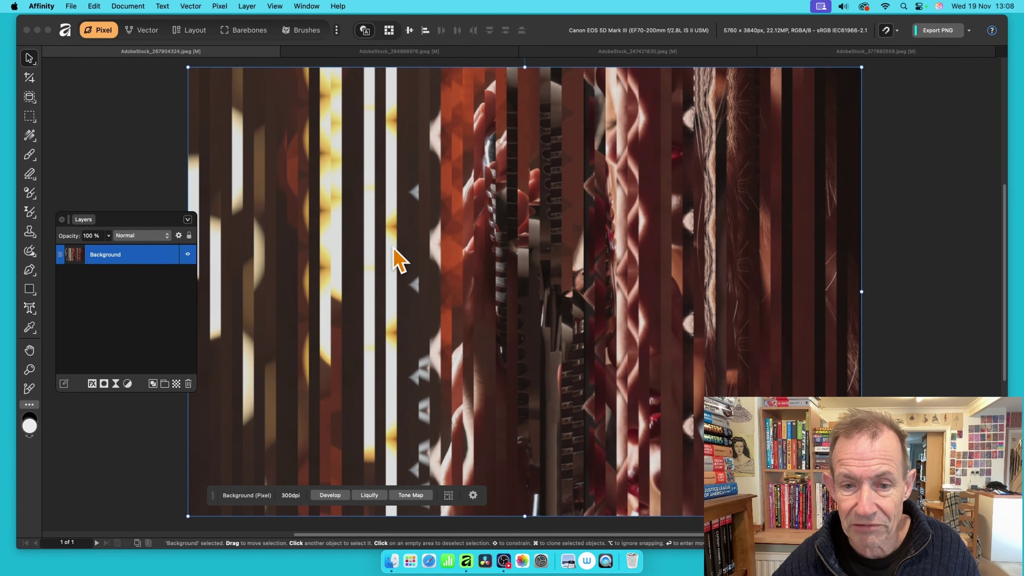
key(super+f)
key(super+f)
key(super+f)
key(super+f)
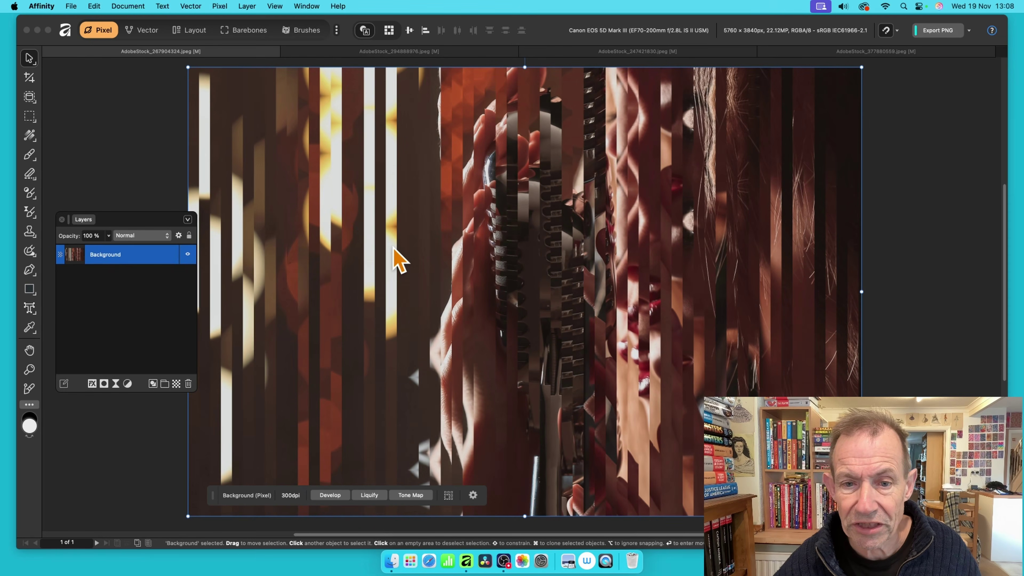
Undo all the vertical Shred applications to restore the original photo
key(super+z)
key(super+z)
key(super+z)
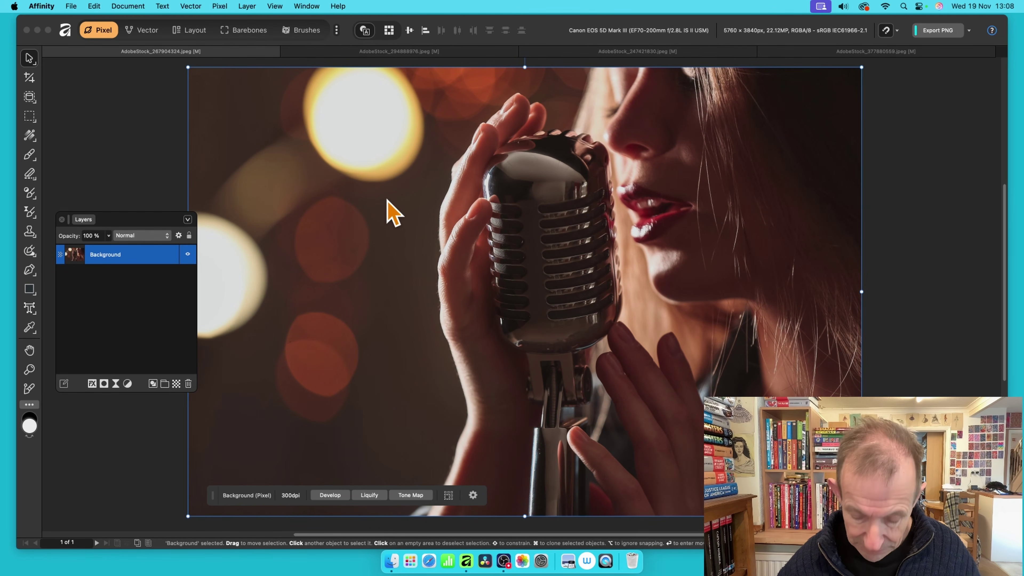
Reopen the Glitch filter, bring its dialog over the microphone, and set the glitch type to Shred
key(super+alt+f)
drag(890, 361, 448, 168)
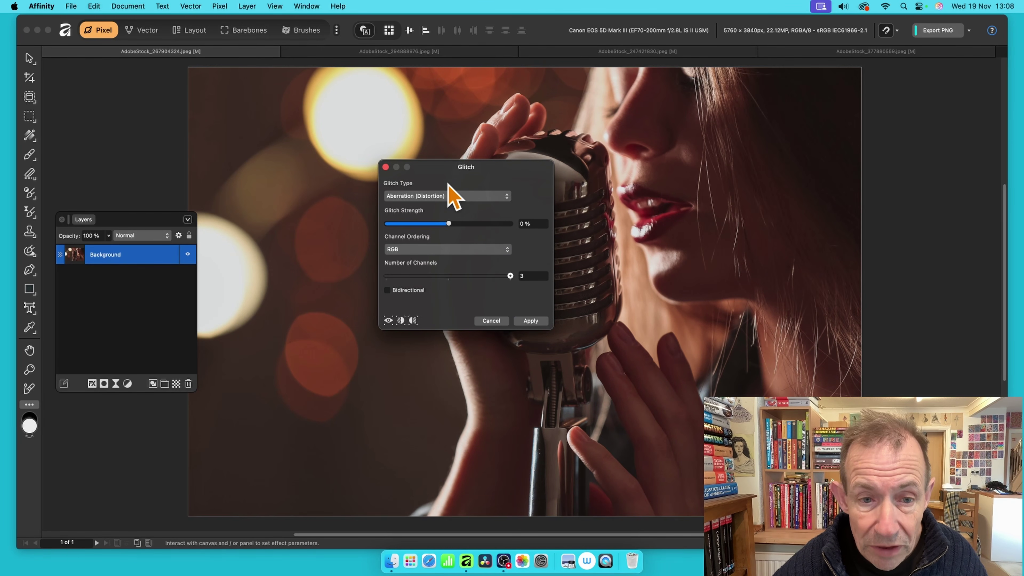
click(439, 197)
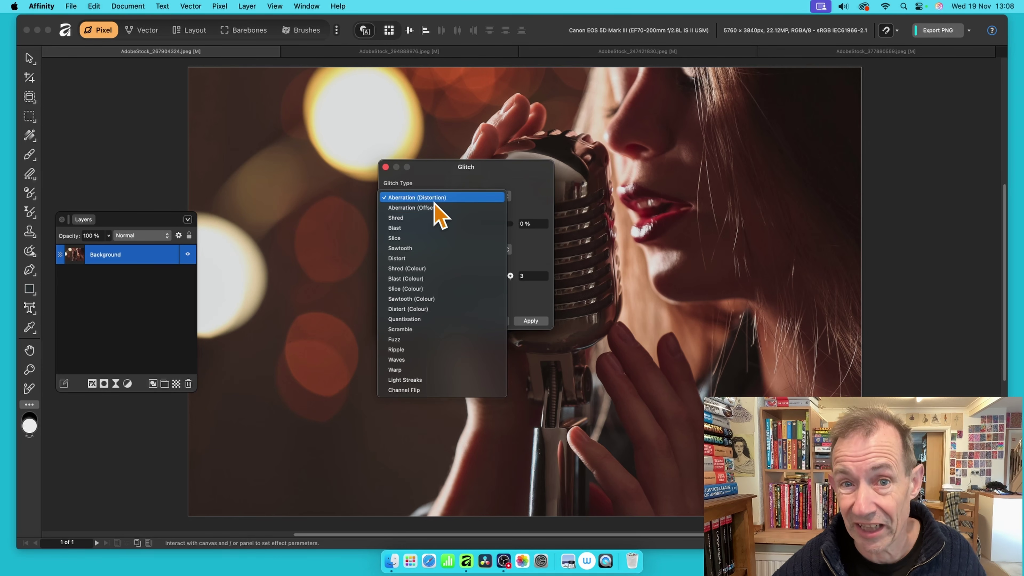
click(419, 218)
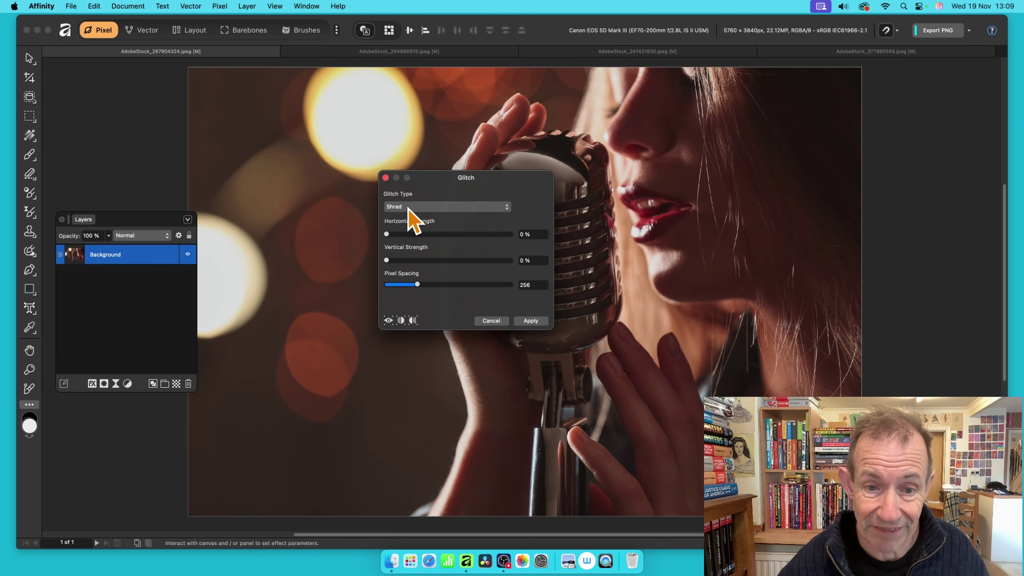
click(421, 207)
click(423, 209)
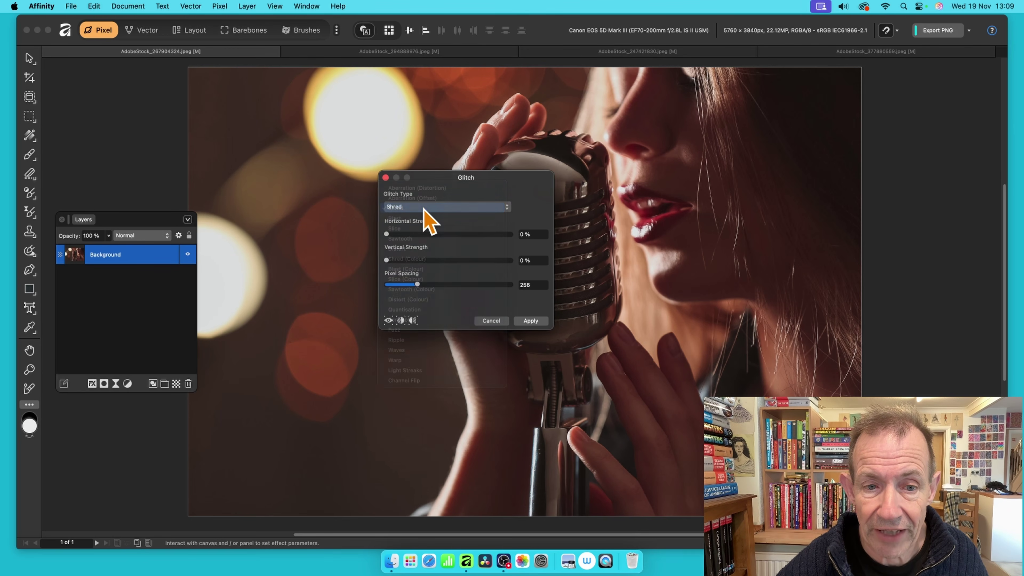
Apply Shred with horizontal strength 42 % and pixel spacing 1
drag(387, 234, 438, 235)
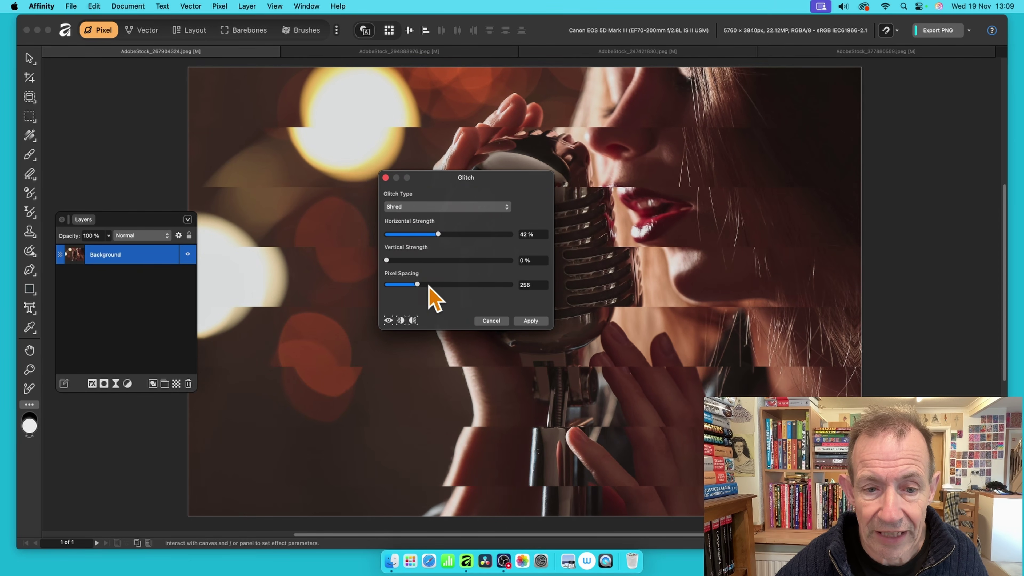
drag(418, 285, 386, 284)
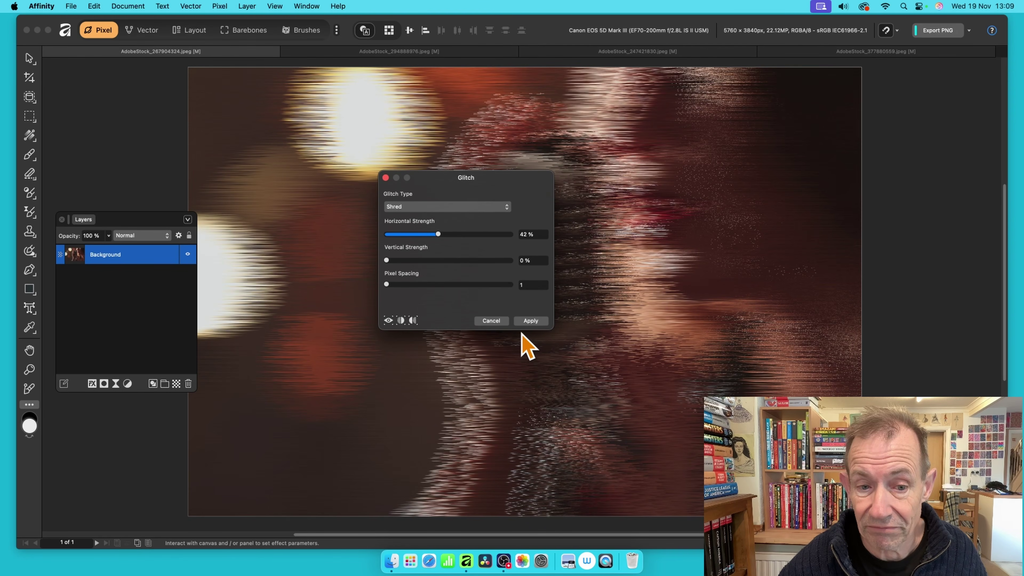
click(530, 321)
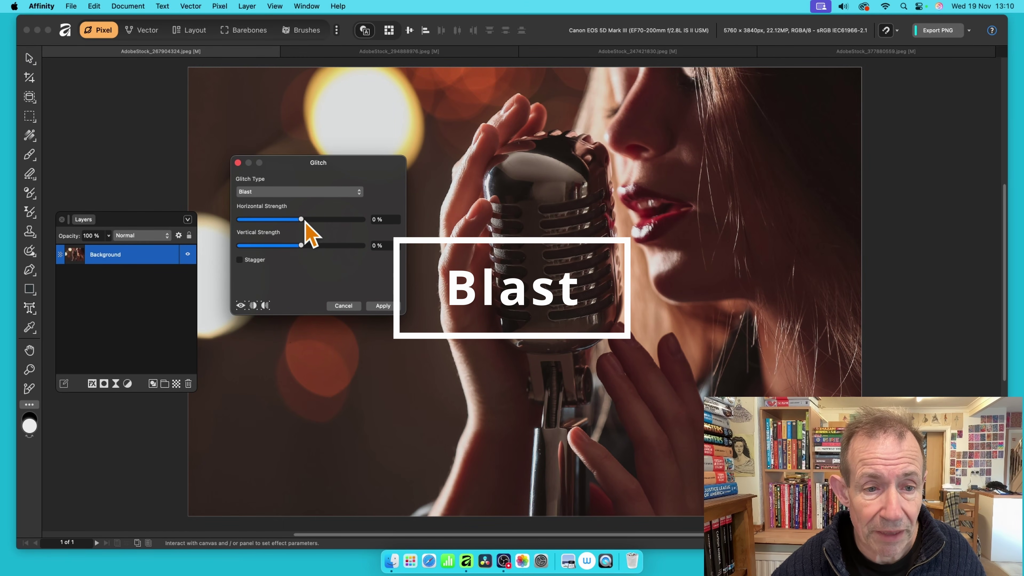
Set both Blast strengths to 100 %, and try the horizontal strength at -100 %
drag(301, 219, 396, 229)
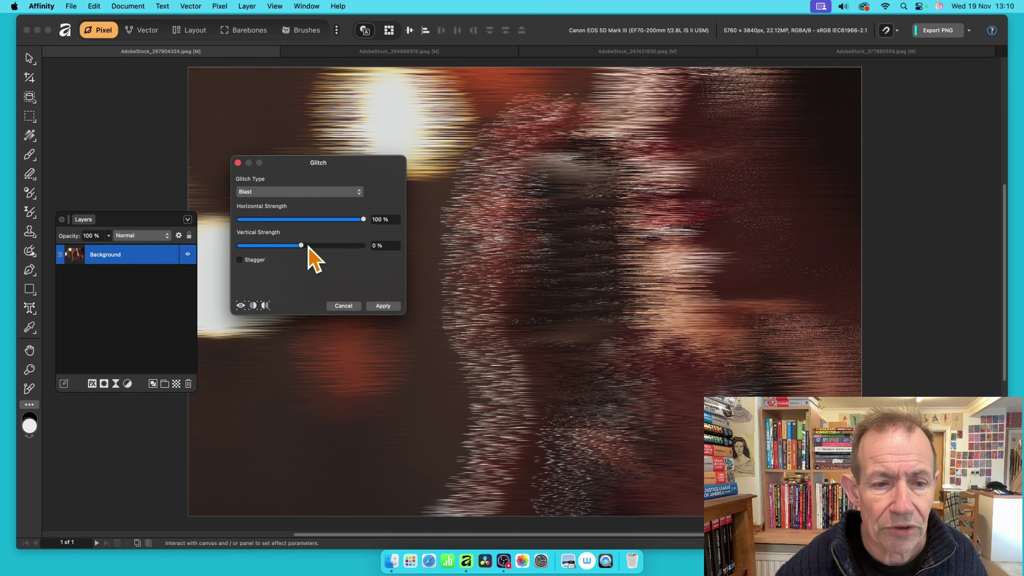
drag(302, 246, 392, 253)
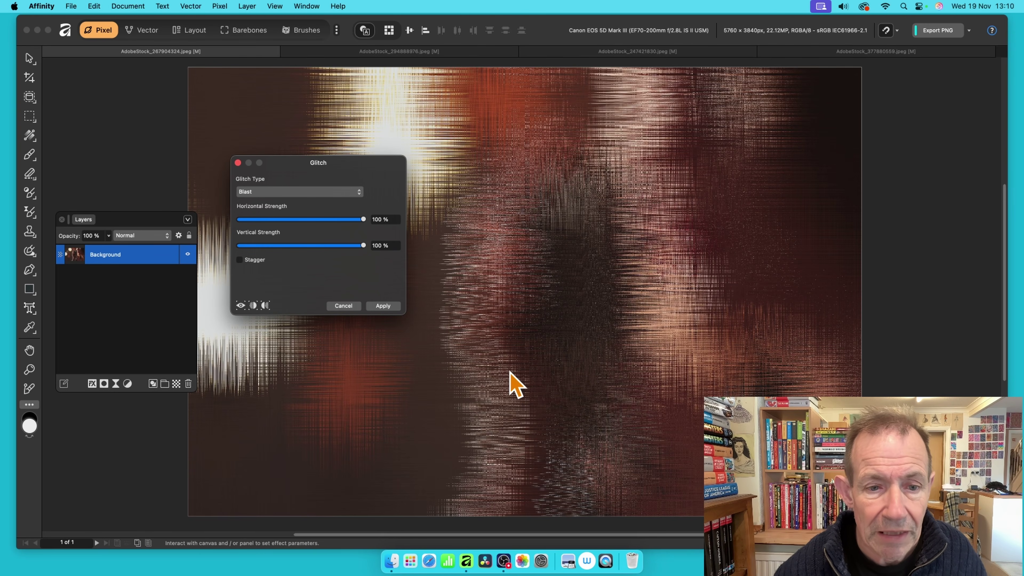
drag(363, 219, 215, 218)
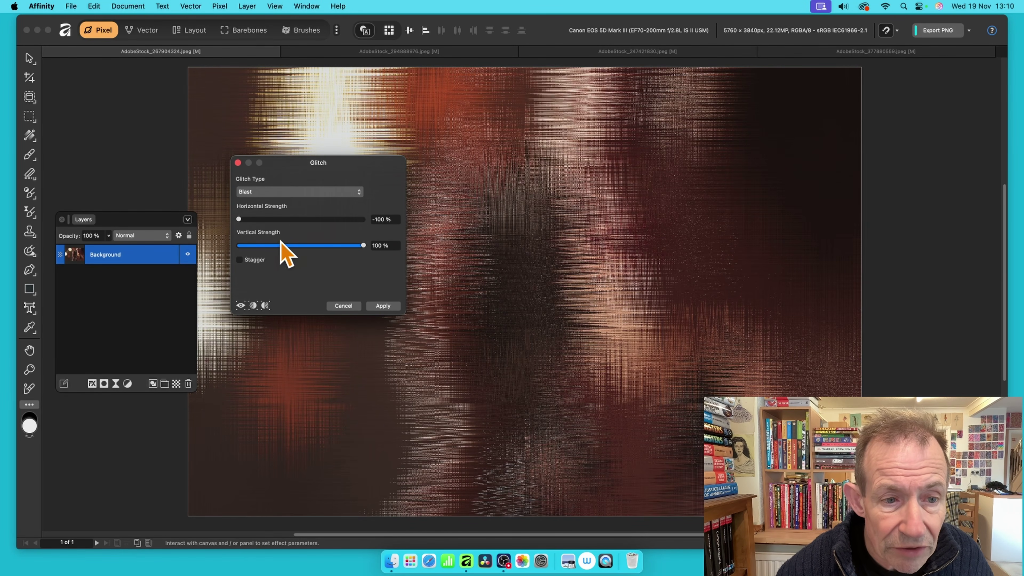
Set the Blast horizontal strength to 0 % while holding the vertical strength at 100 %
drag(241, 221, 304, 231)
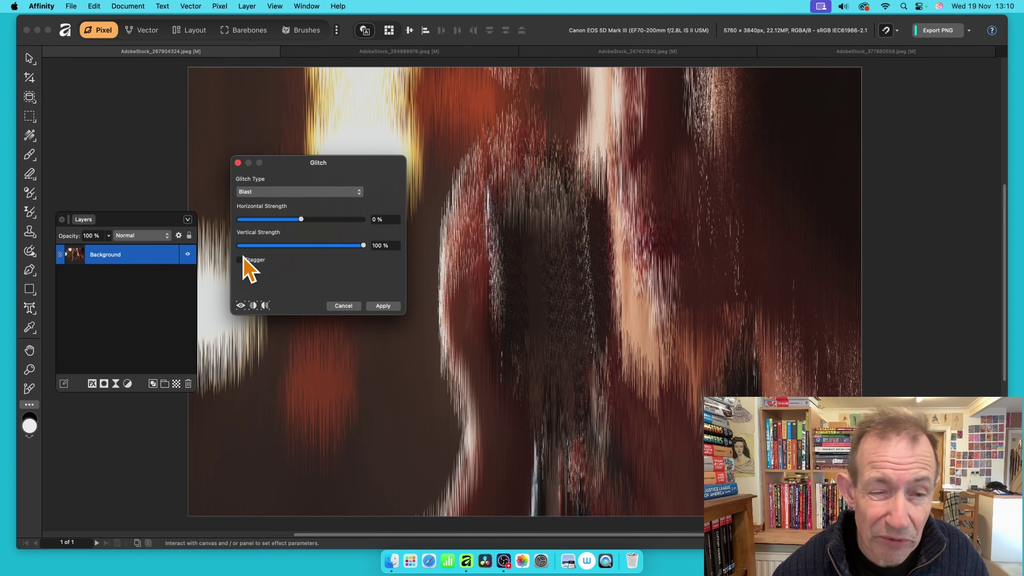
mouse_move(300, 219)
mouse_down()
mouse_move(208, 222)
mouse_move(387, 205)
mouse_move(301, 220)
mouse_up()
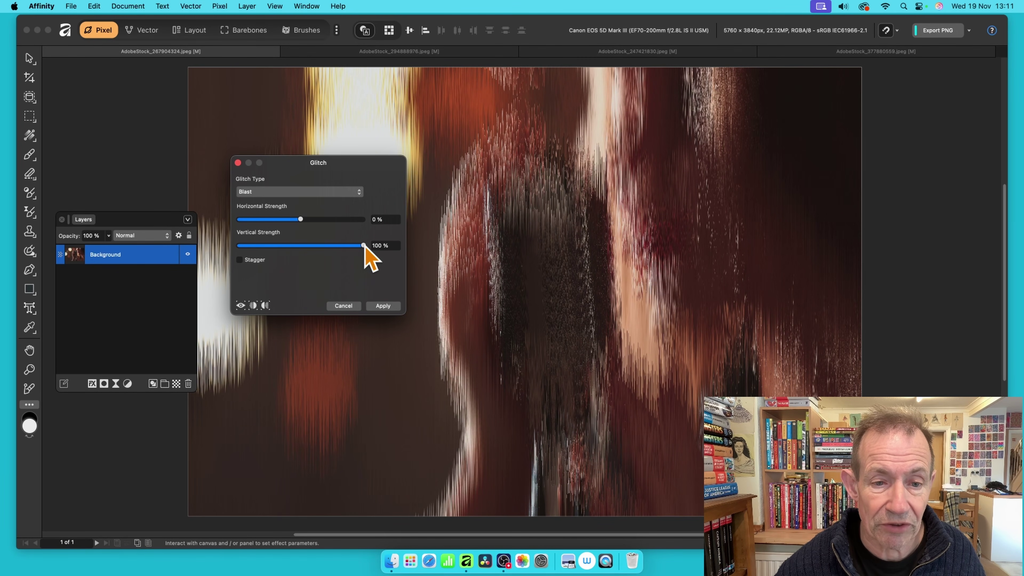
mouse_move(363, 245)
mouse_down()
mouse_move(158, 238)
mouse_move(437, 277)
mouse_move(215, 253)
mouse_move(413, 297)
mouse_move(160, 270)
mouse_move(403, 320)
mouse_up()
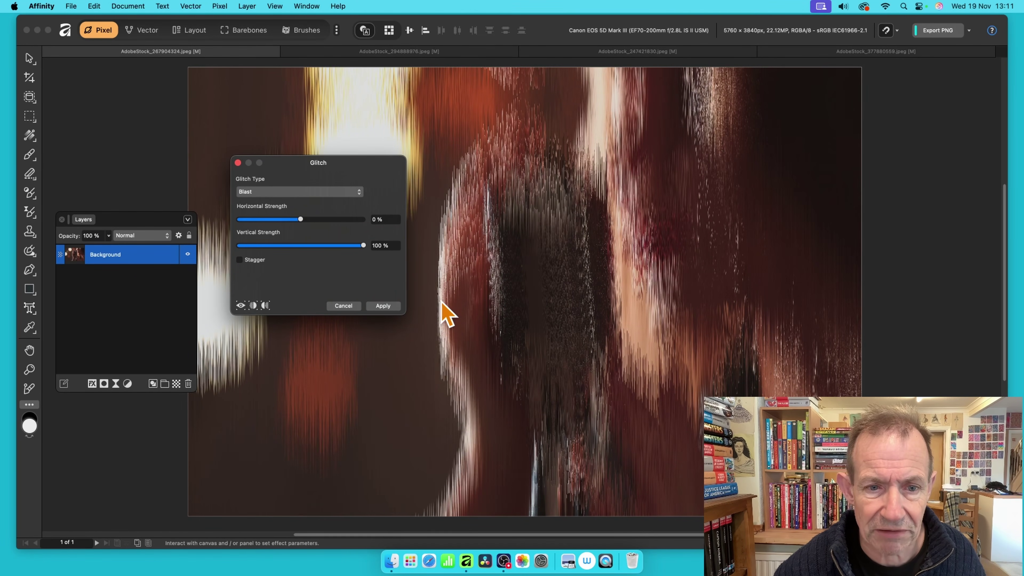
Compare the Blast effect with and without Stagger, and apply it with Stagger enabled
click(240, 260)
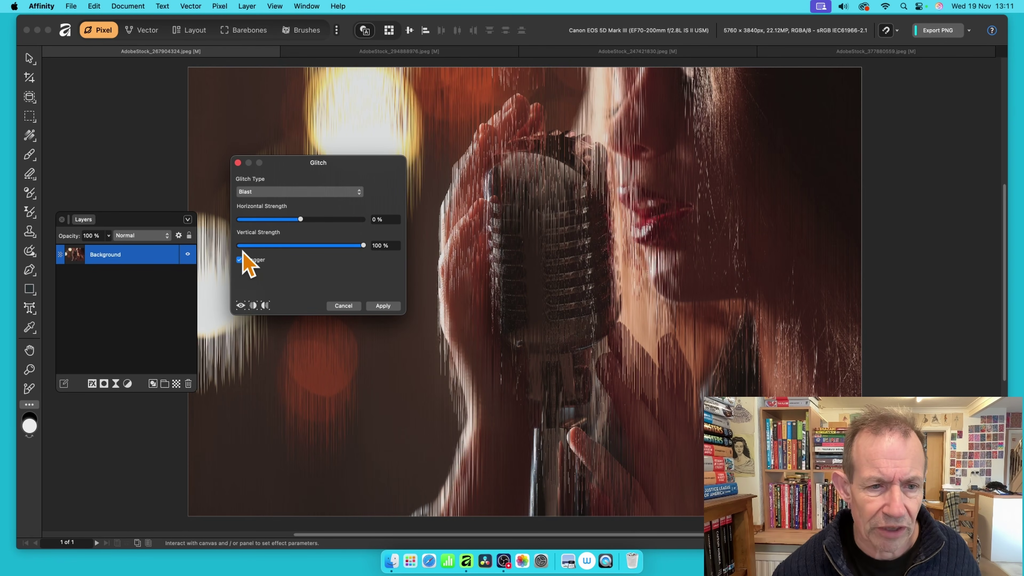
click(237, 260)
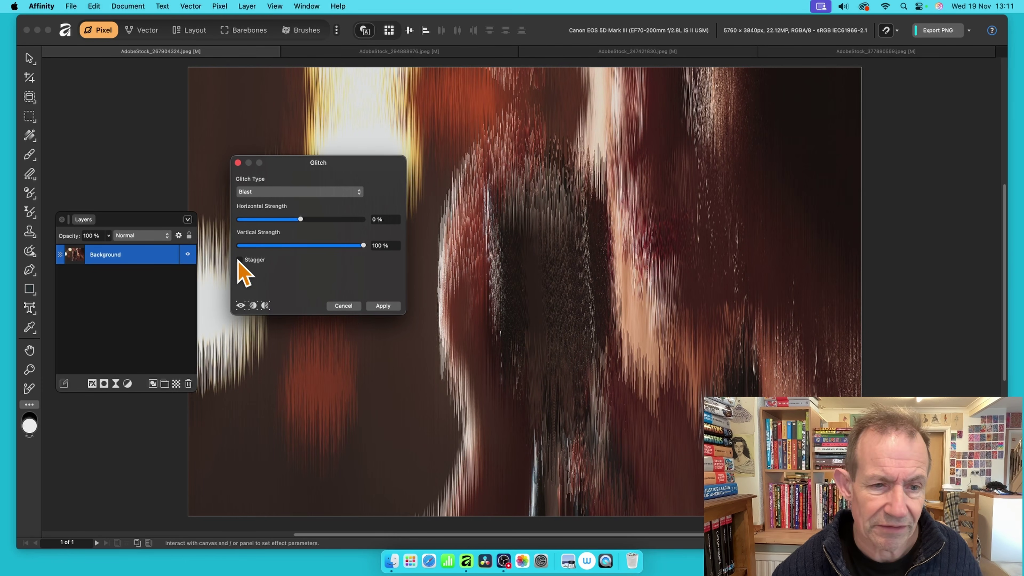
click(240, 260)
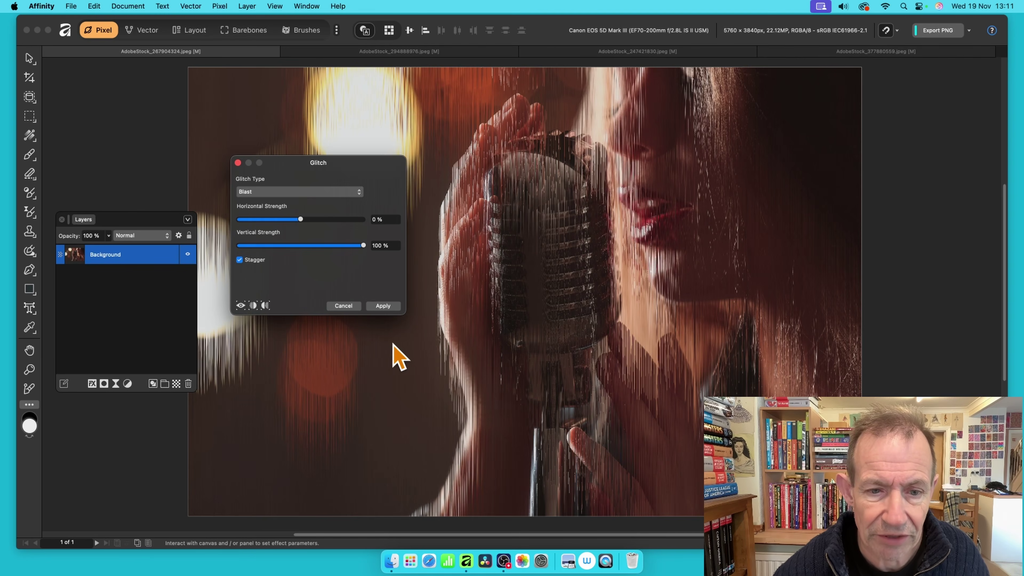
click(383, 305)
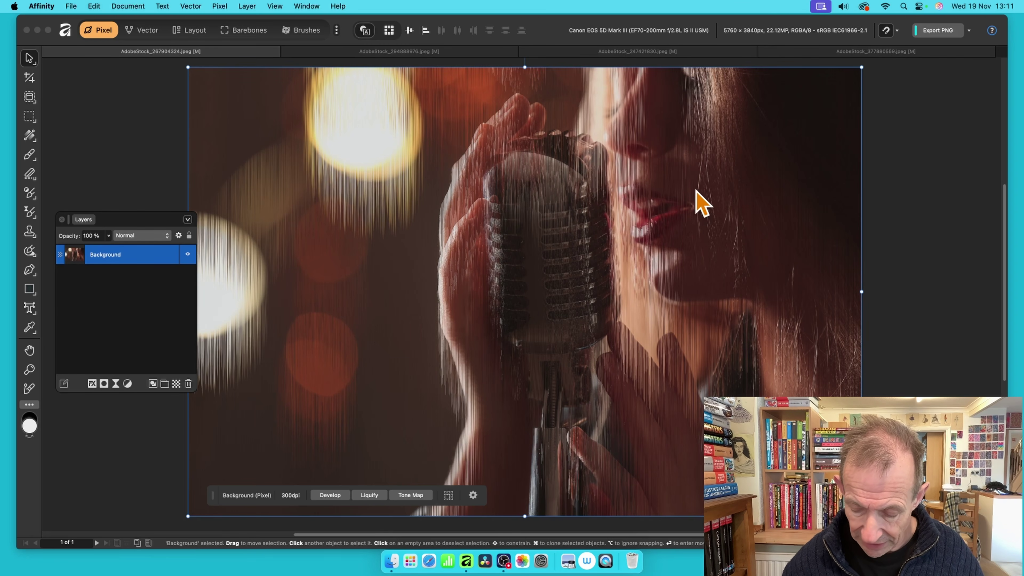
Reapply the staggered Blast filter to the photo three more times
key(super+f)
key(super+f)
key(super+f)
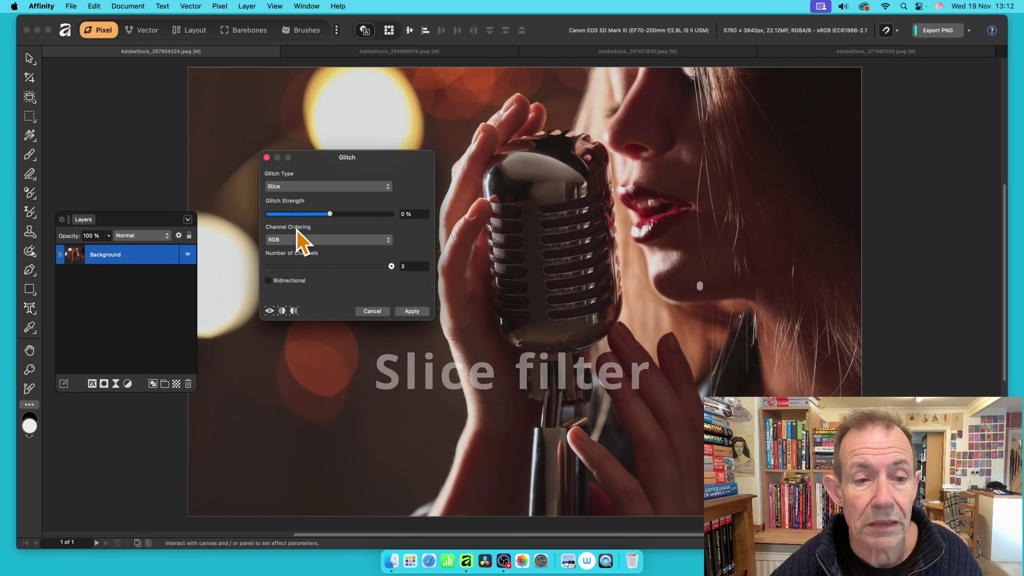
Use the Slice glitch type with the horizontal strength at 100 % and the offset at 53 %
click(298, 228)
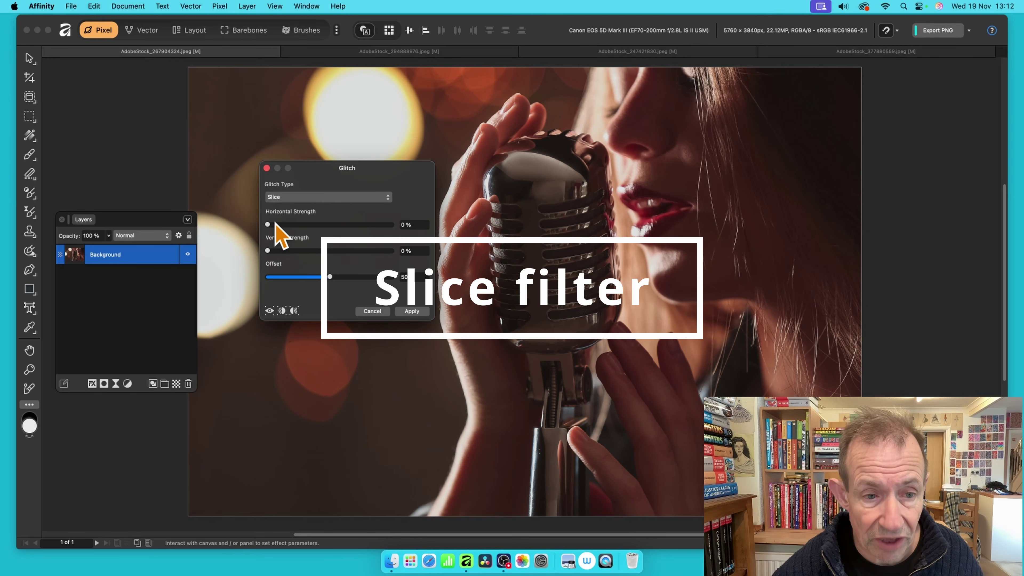
drag(278, 227, 411, 229)
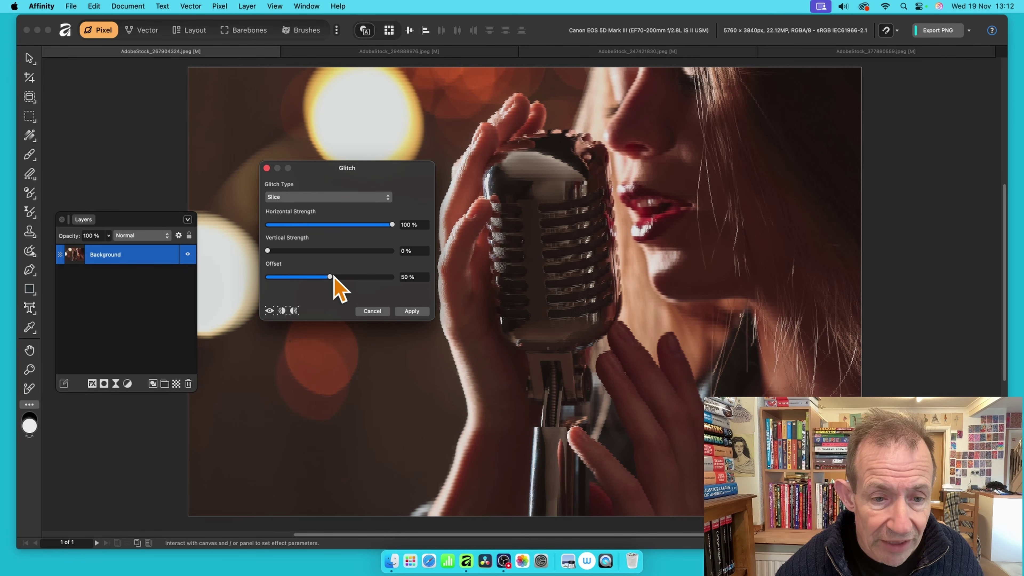
drag(331, 277, 333, 311)
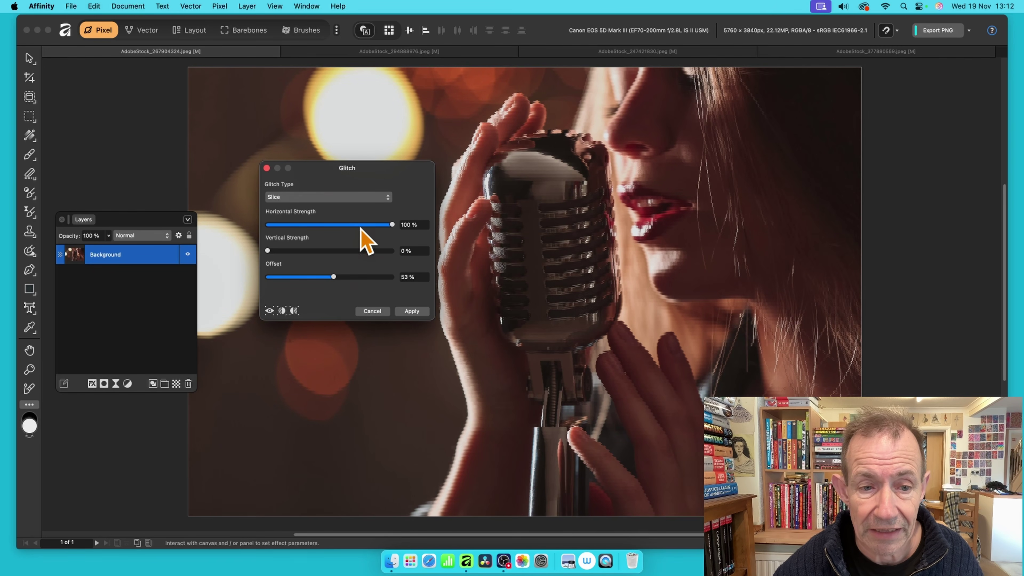
Set the Slice horizontal strength to 0 % and both the vertical strength and offset to 100 %, and apply the filter
drag(393, 225, 397, 252)
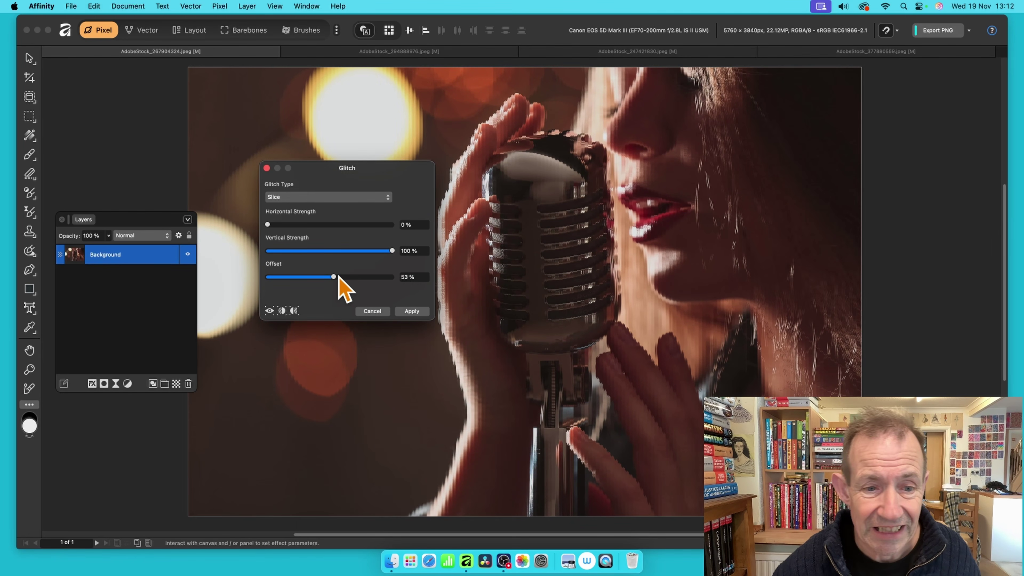
drag(336, 278, 413, 299)
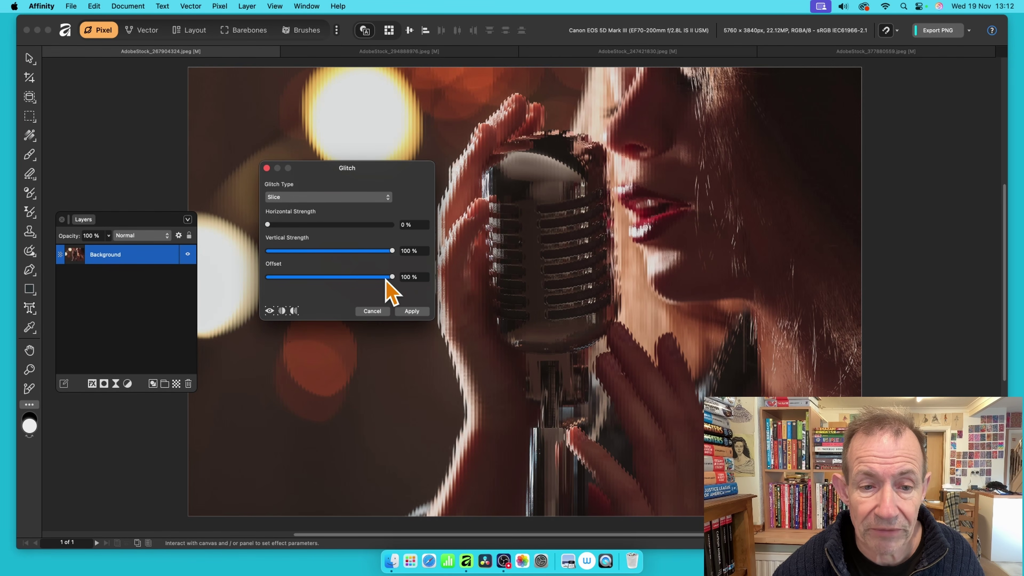
mouse_move(393, 279)
mouse_down()
mouse_move(365, 282)
mouse_move(393, 280)
mouse_up()
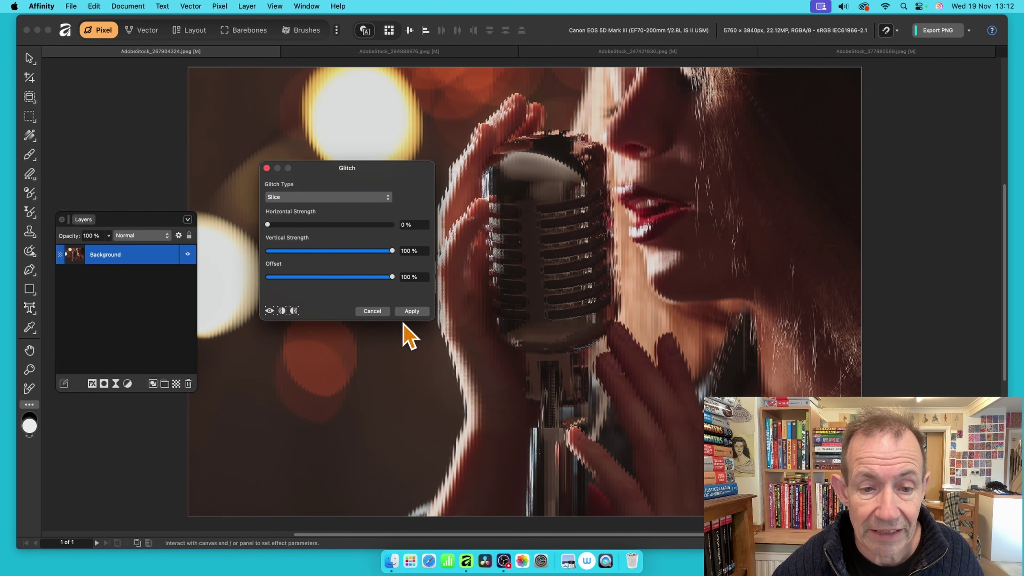
click(412, 311)
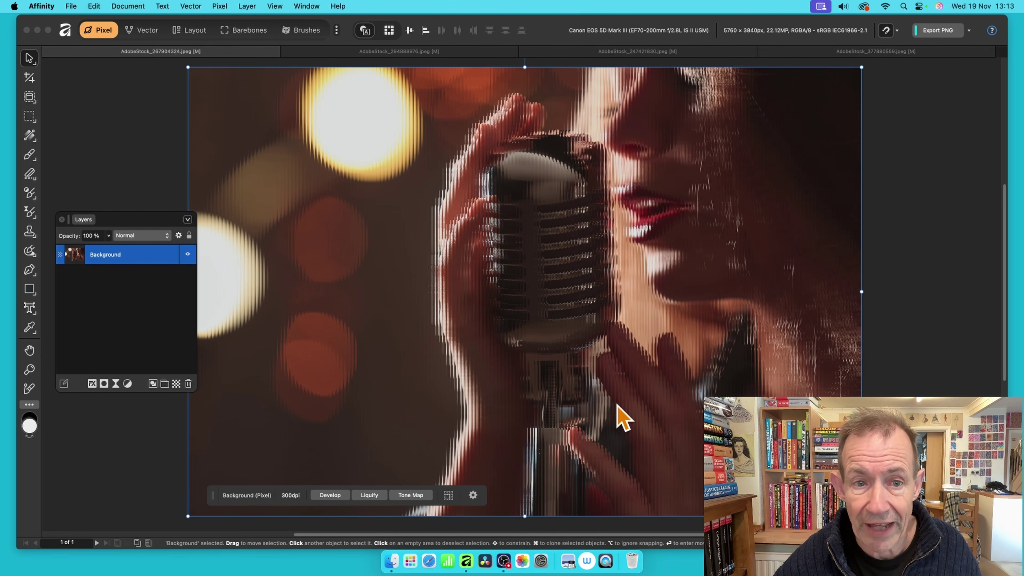
click(219, 6)
mouse_move(230, 24)
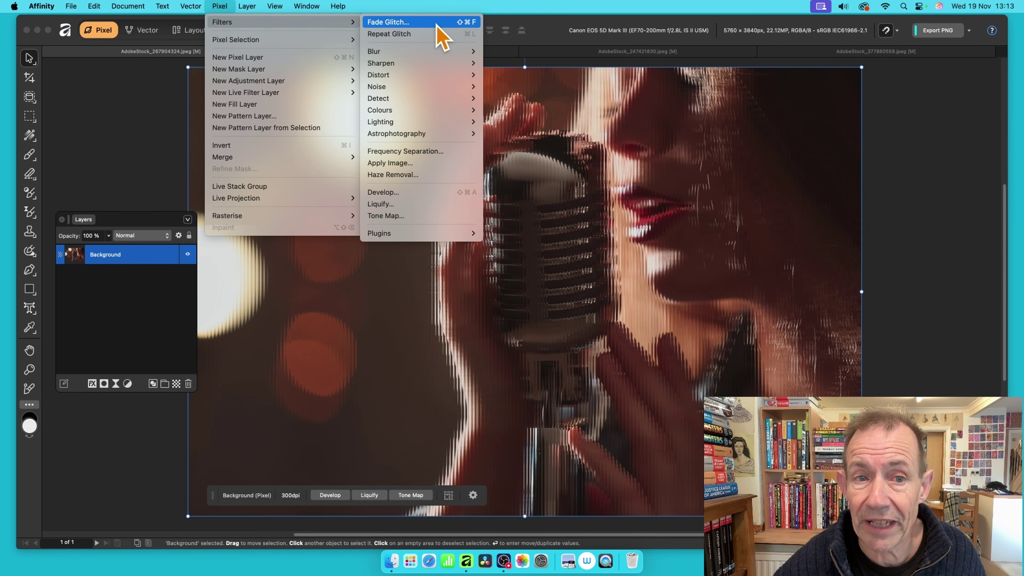
click(896, 194)
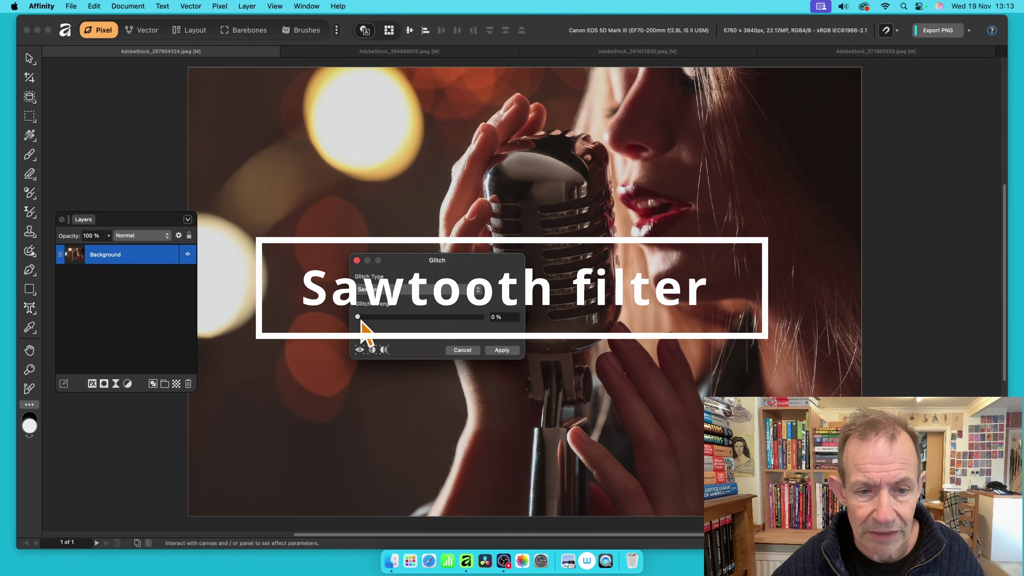
Try the Sawtooth glitch at 100 % strength, and apply it to the photo at 3 %
click(373, 317)
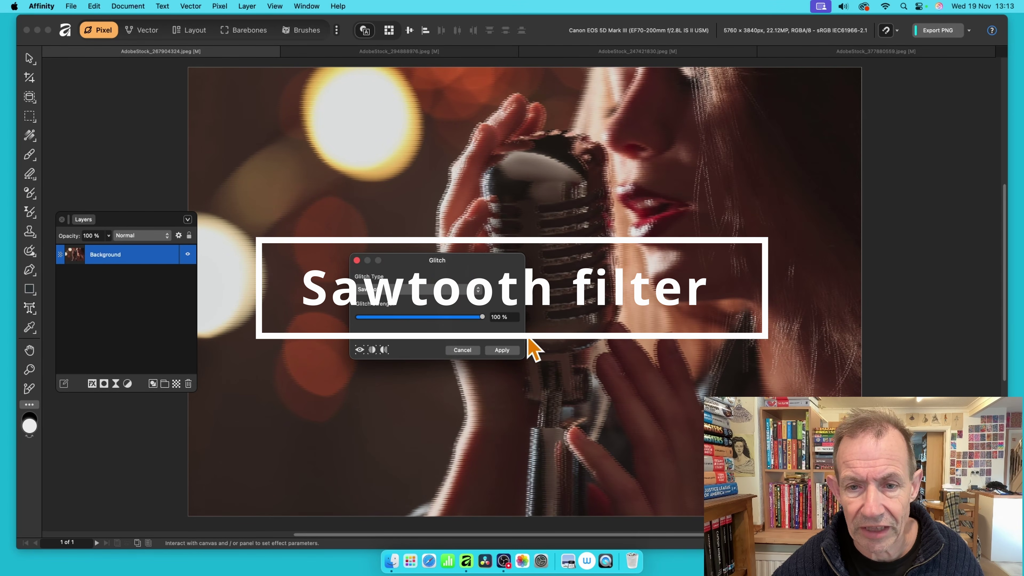
drag(368, 339, 522, 331)
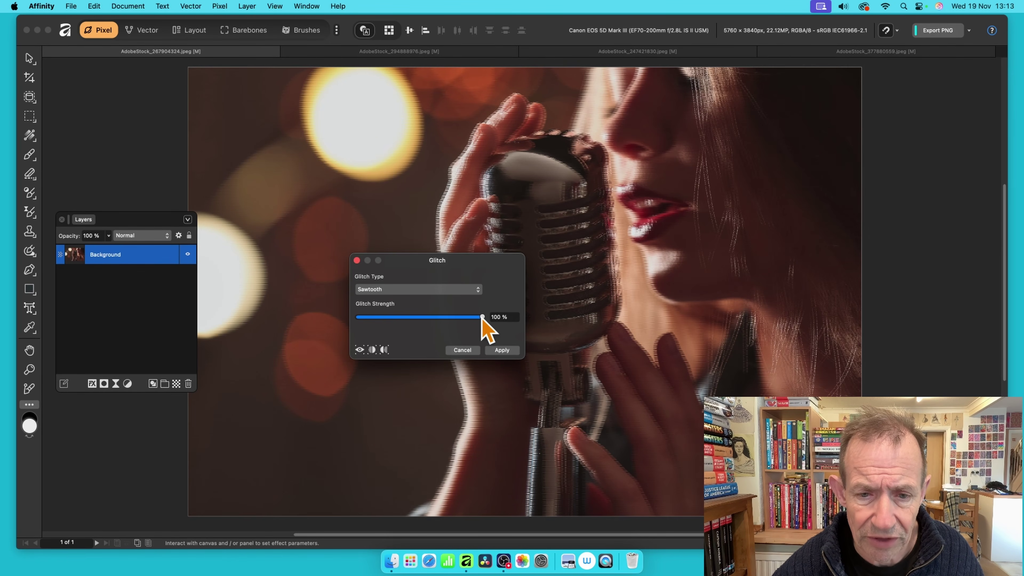
drag(481, 317, 360, 318)
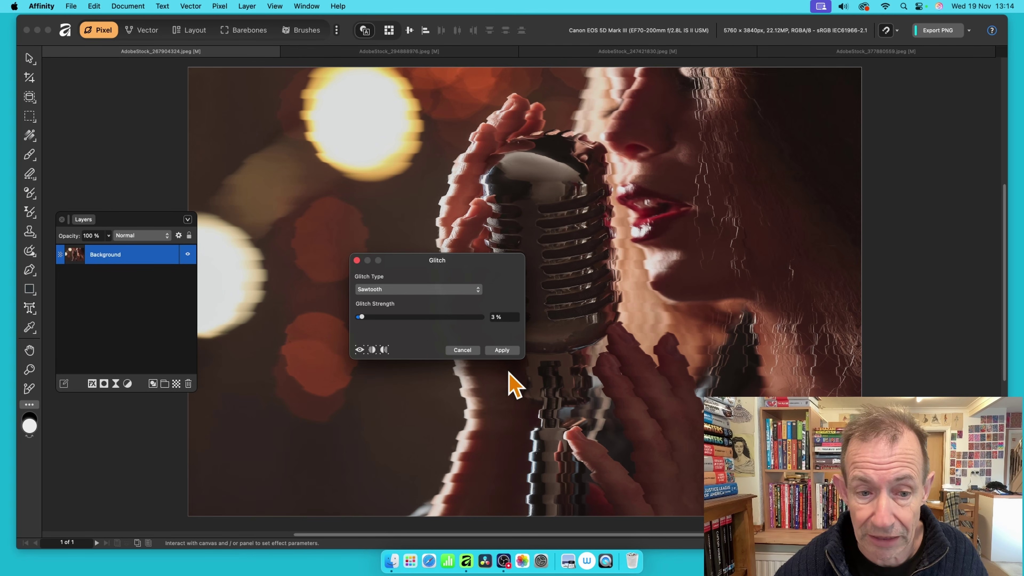
click(501, 350)
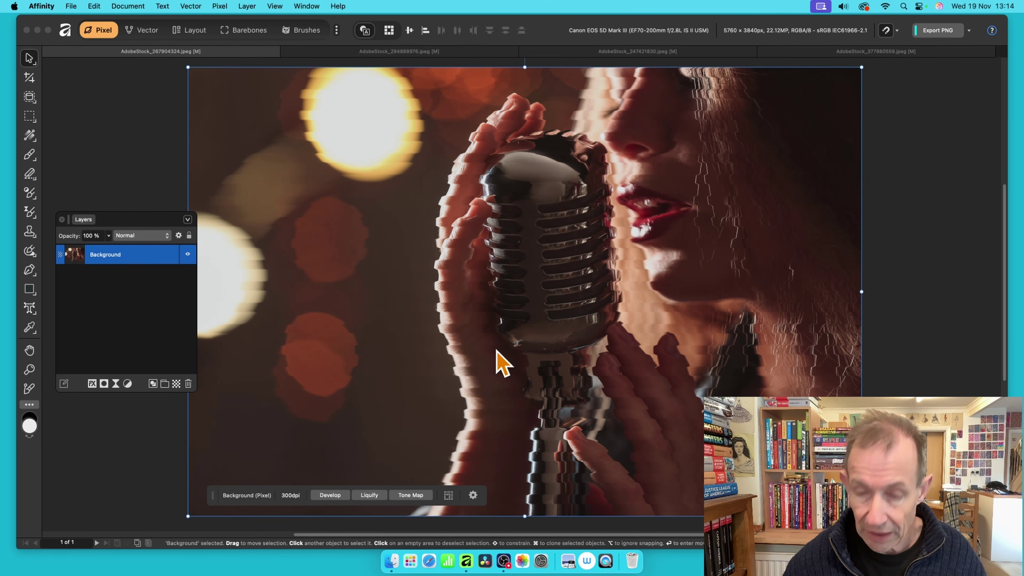
Reapply the Sawtooth filter to the photo eight more times
key(super+f)
key(super+f)
key(super+f)
key(super+f)
key(super+f)
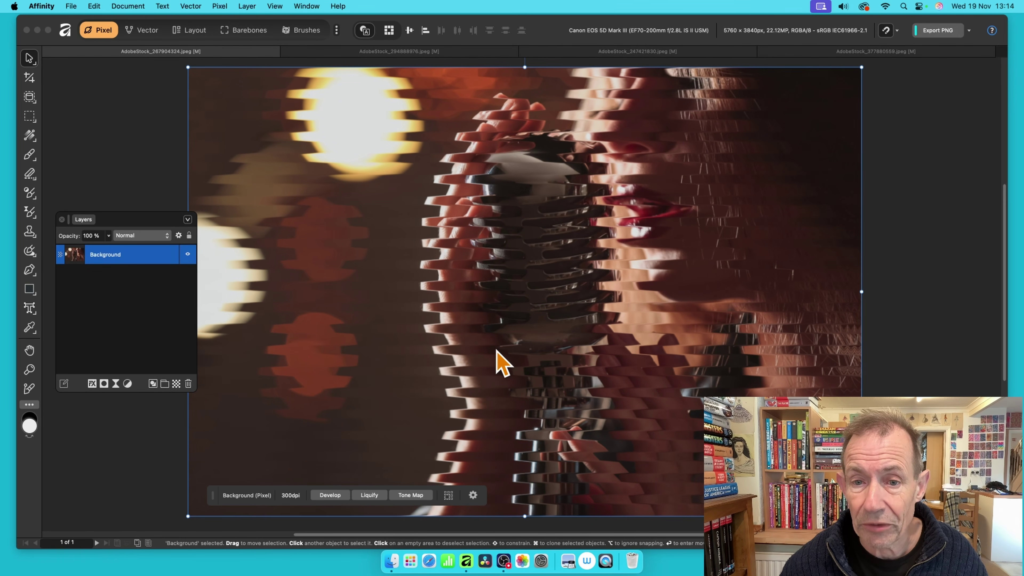
key(super+f)
key(super+f)
key(super+f)
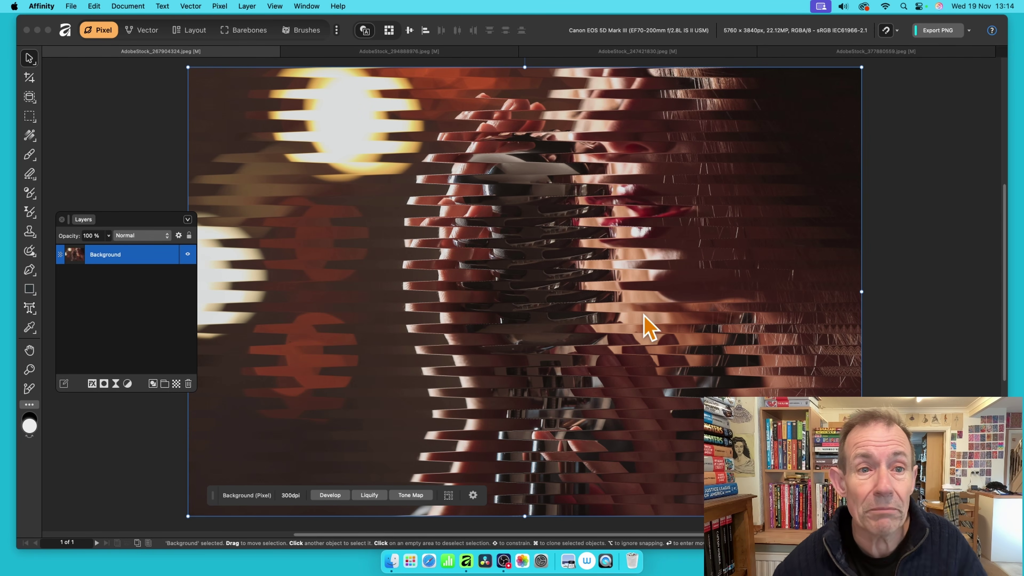
click(219, 6)
mouse_move(220, 24)
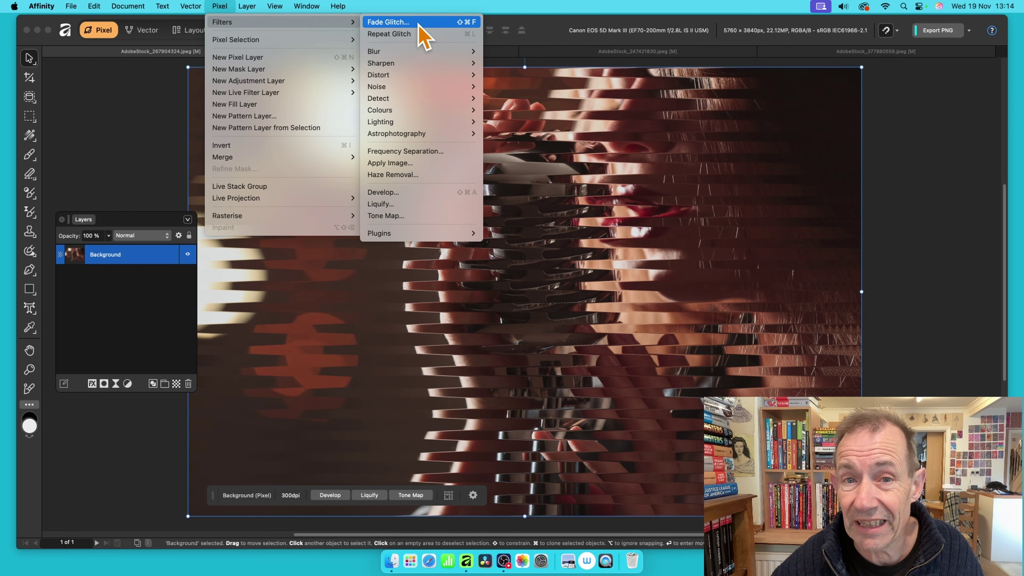
click(726, 190)
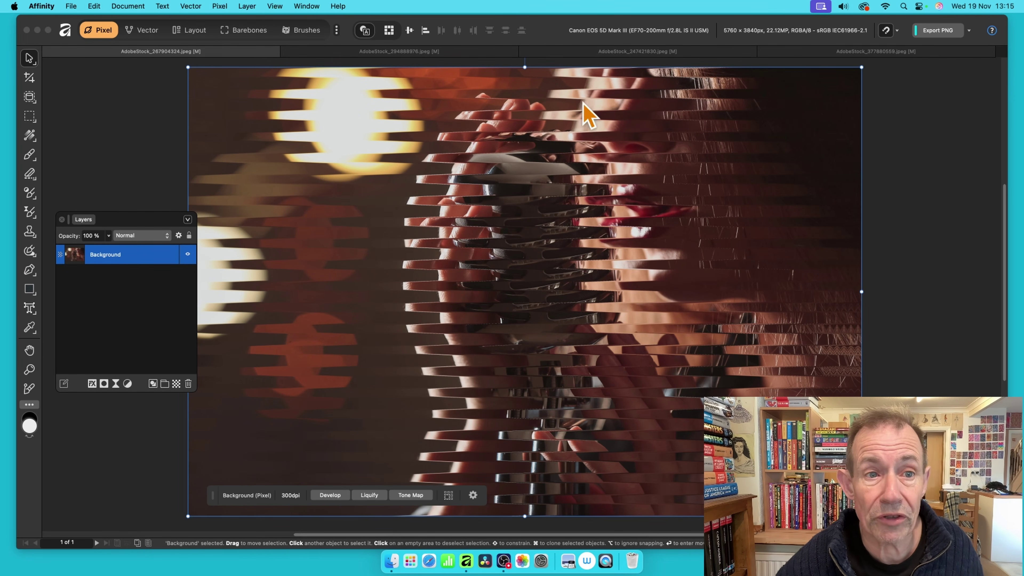
click(306, 6)
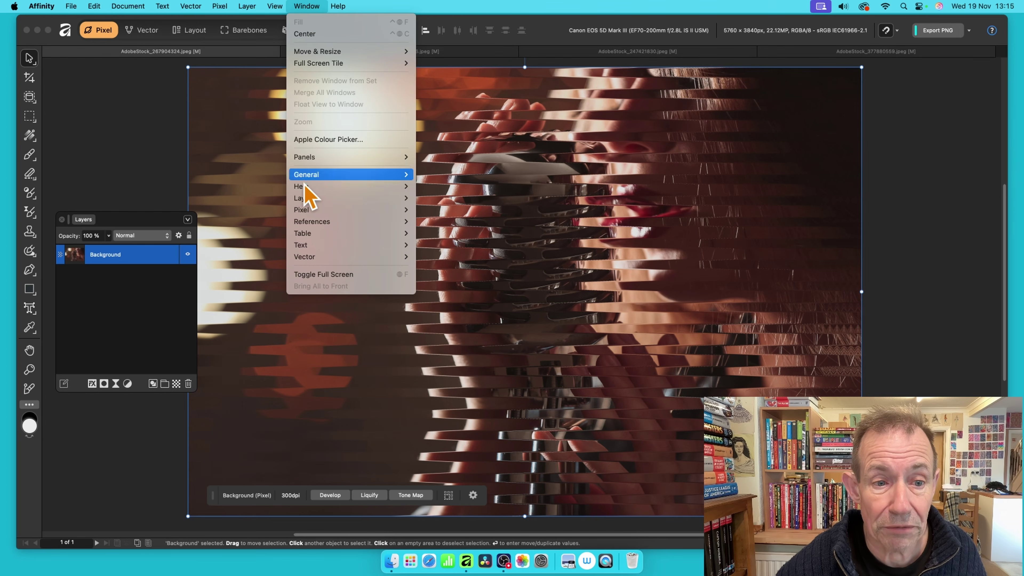
mouse_move(318, 210)
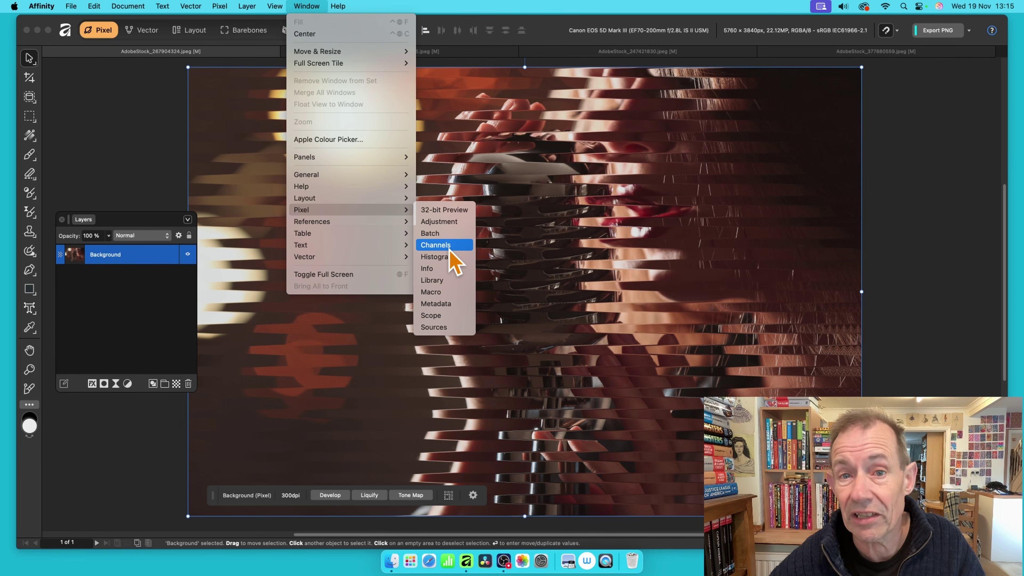
click(728, 211)
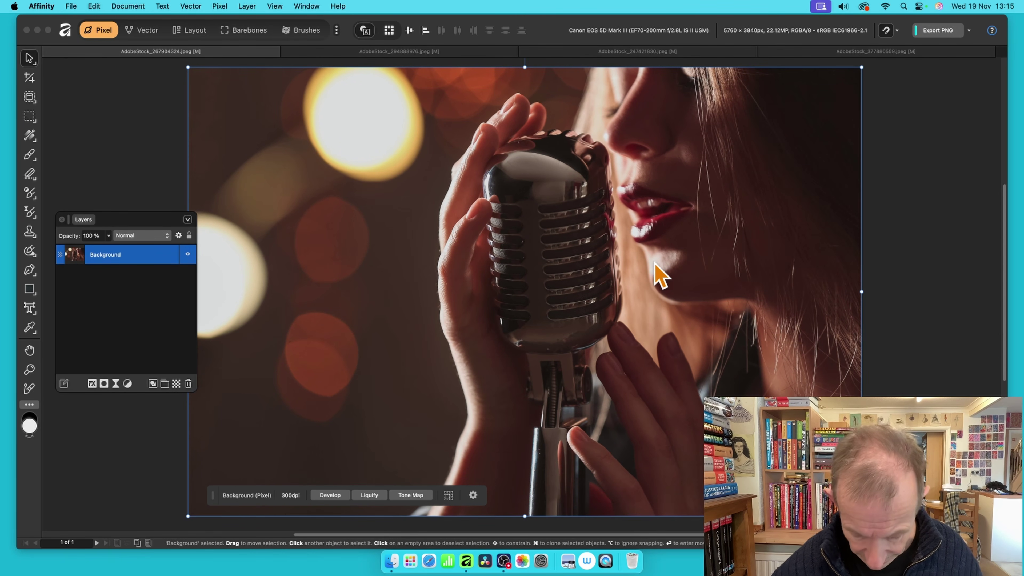
Start the Glitch filter again on the unfiltered photo, move its dialog over the image, and choose the Distort type
key(super+f)
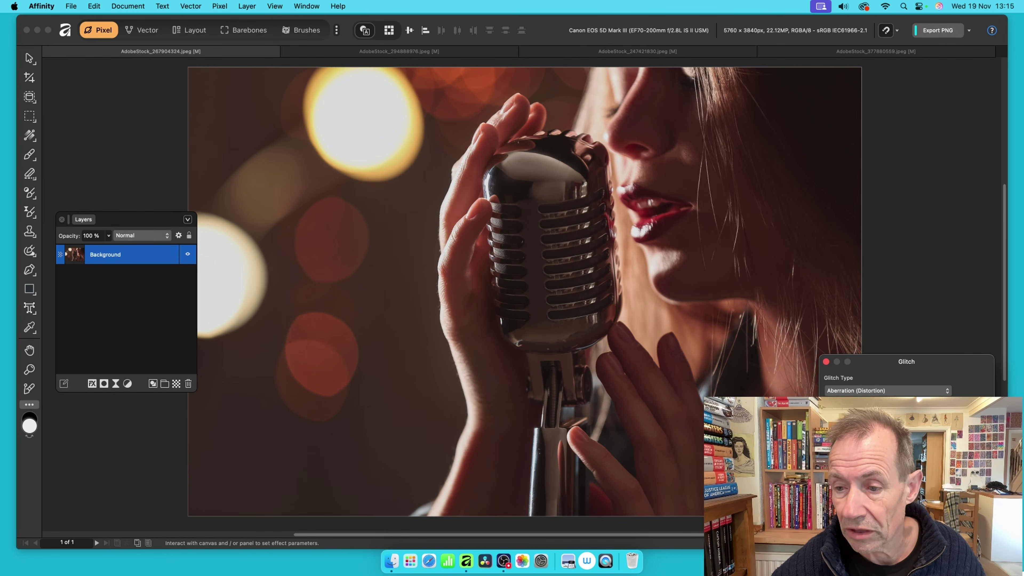
drag(864, 365, 354, 168)
click(336, 195)
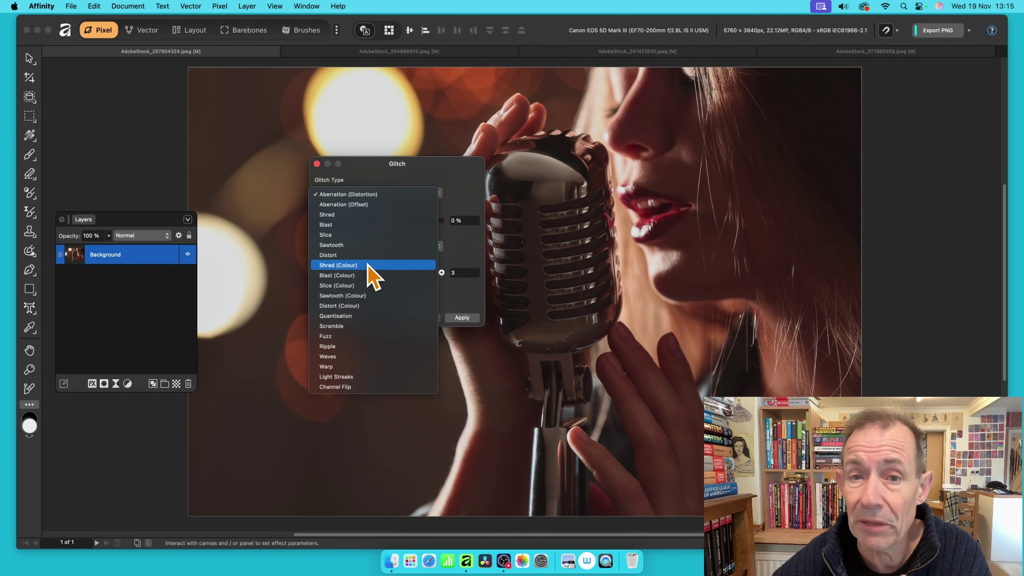
click(523, 279)
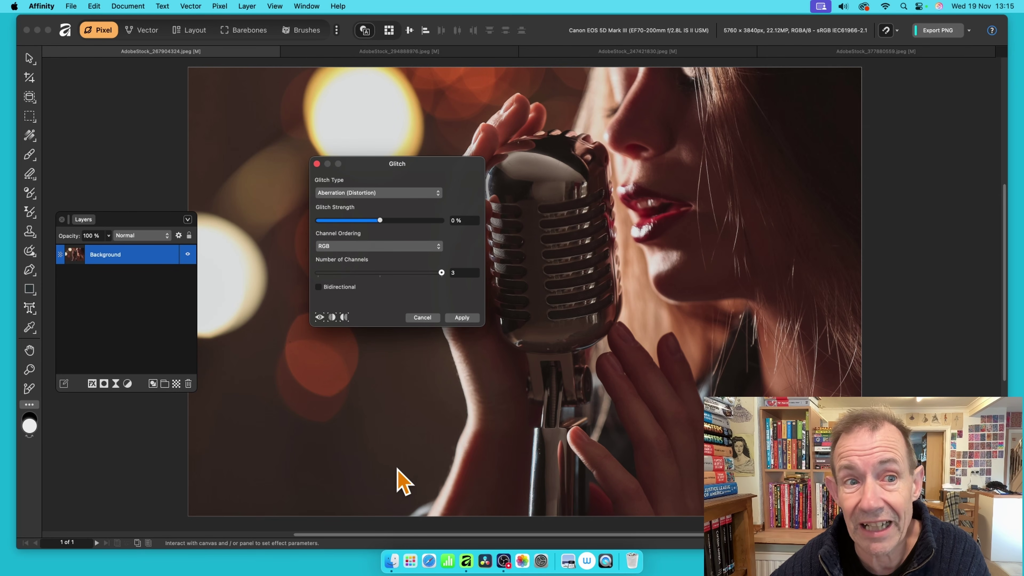
click(365, 193)
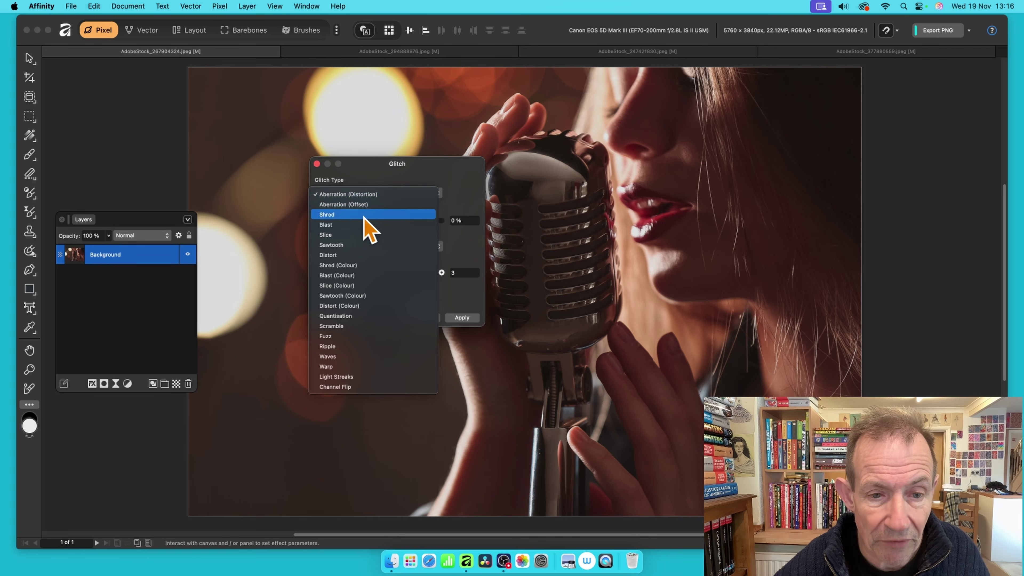
click(343, 255)
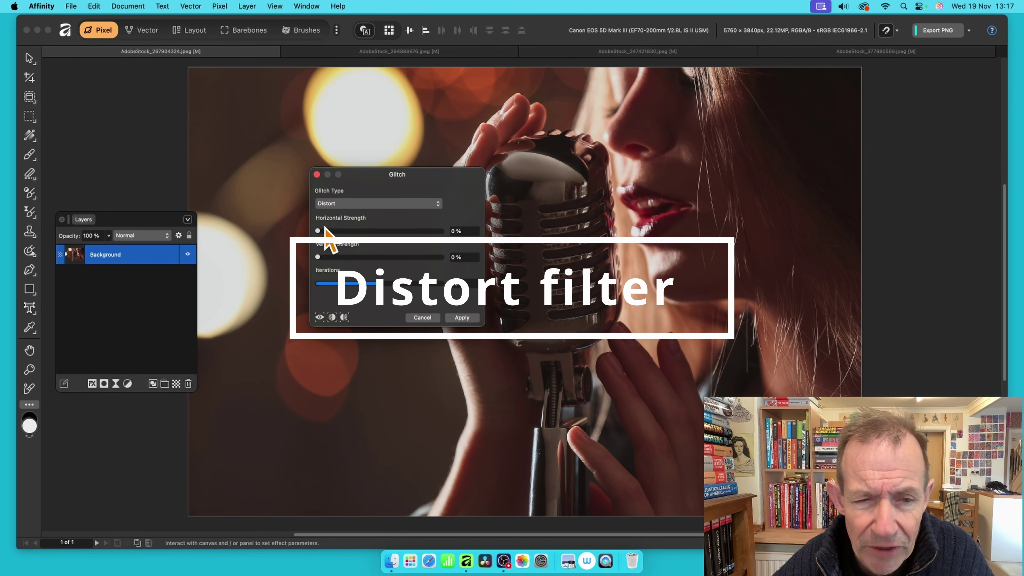
Try the Distort effect at 79 % horizontal strength, and return that strength to 0 %
drag(318, 231, 415, 231)
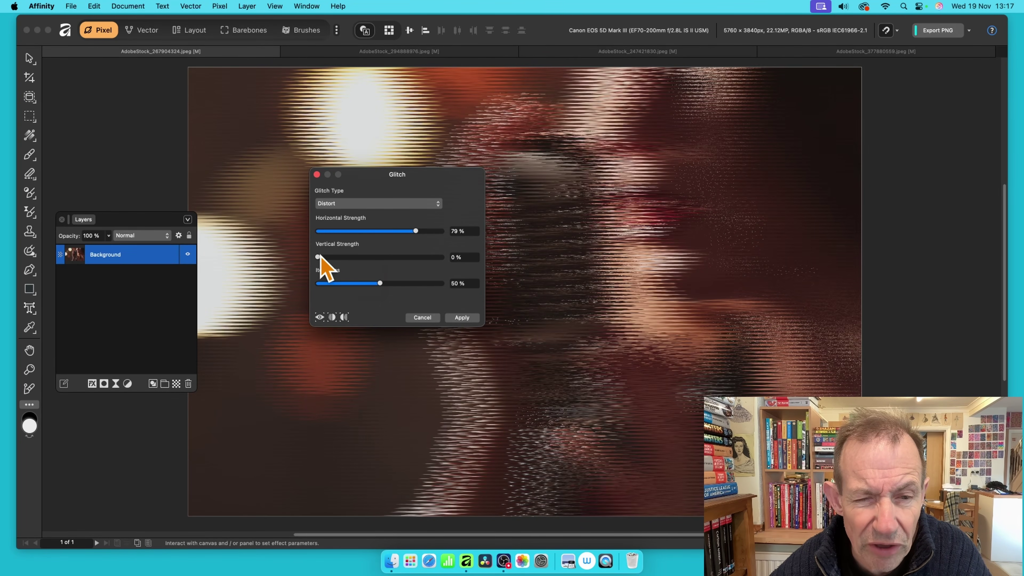
mouse_move(321, 257)
mouse_down()
mouse_move(418, 269)
mouse_move(303, 266)
mouse_up()
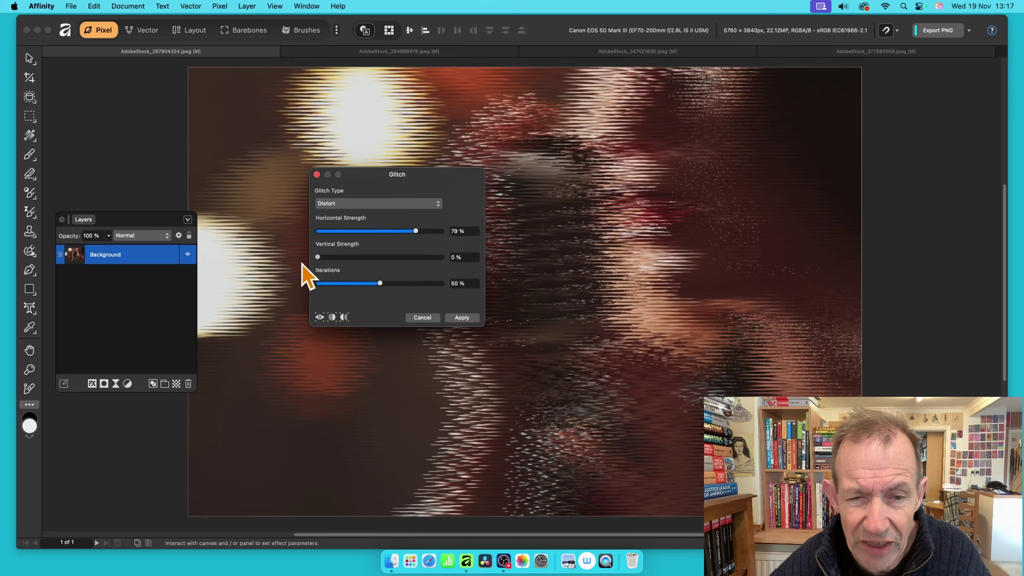
drag(416, 231, 280, 260)
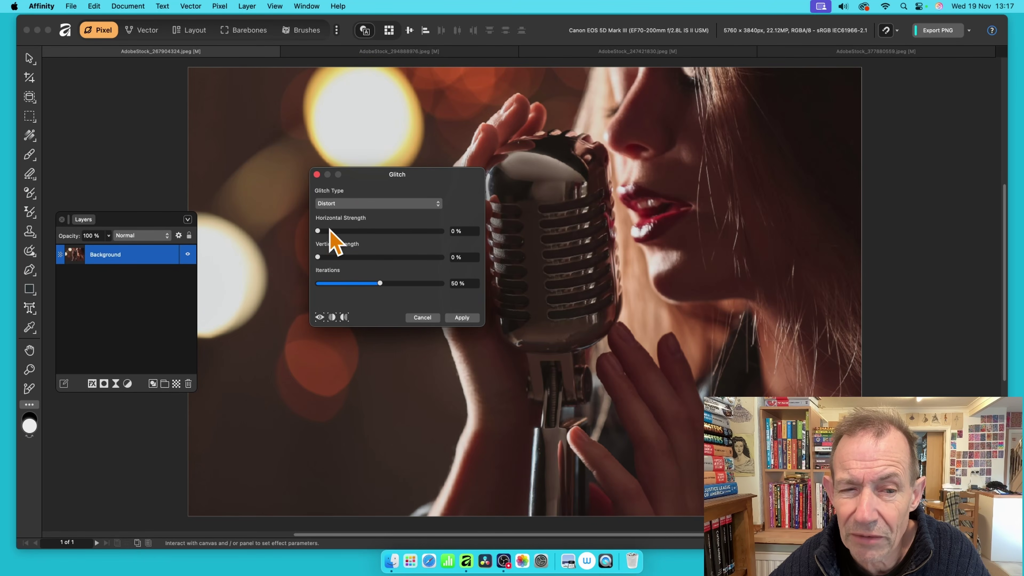
Set the Distort horizontal strength to 56 %, and try the vertical strength at 57 % before returning it to 0 %
drag(336, 229, 390, 250)
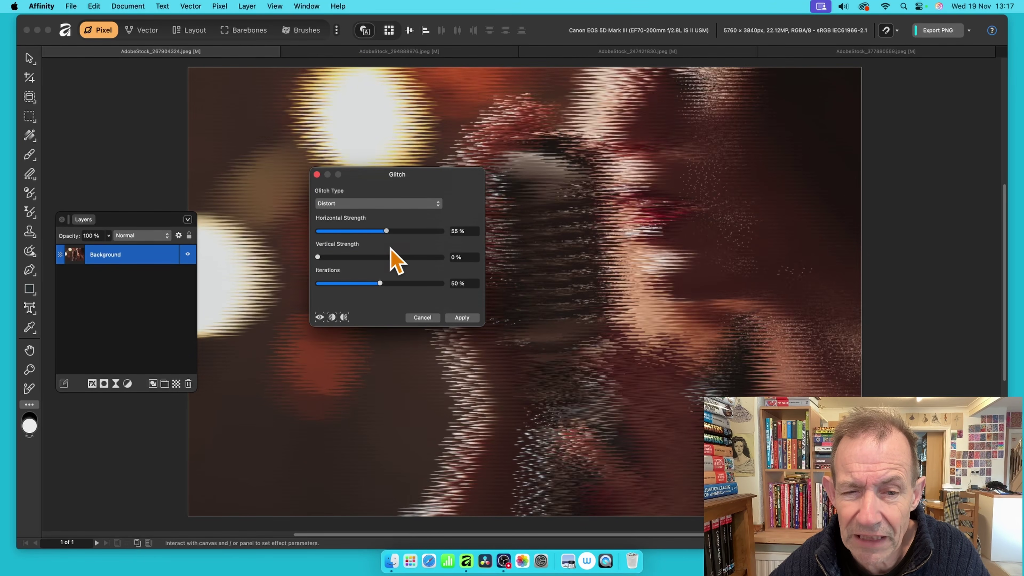
drag(317, 257, 389, 257)
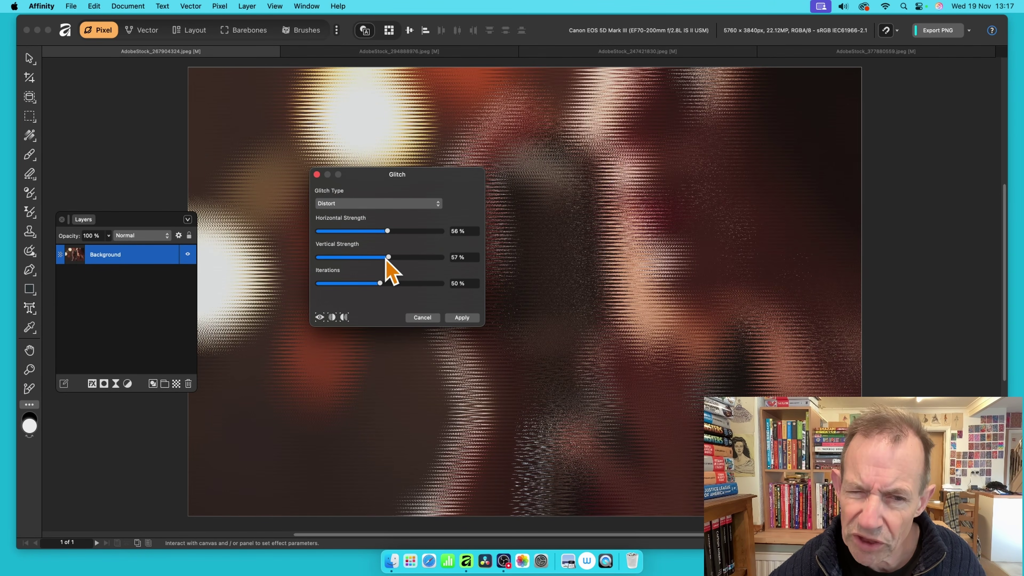
drag(386, 261, 316, 260)
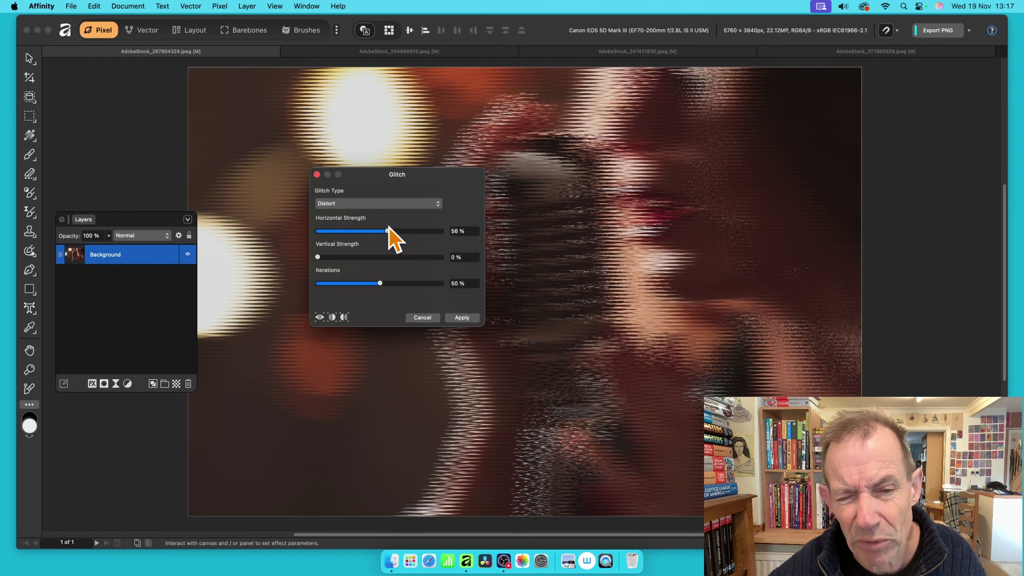
Reduce the Distort horizontal strength to 7 % and the iterations to 7 %
drag(387, 232, 335, 229)
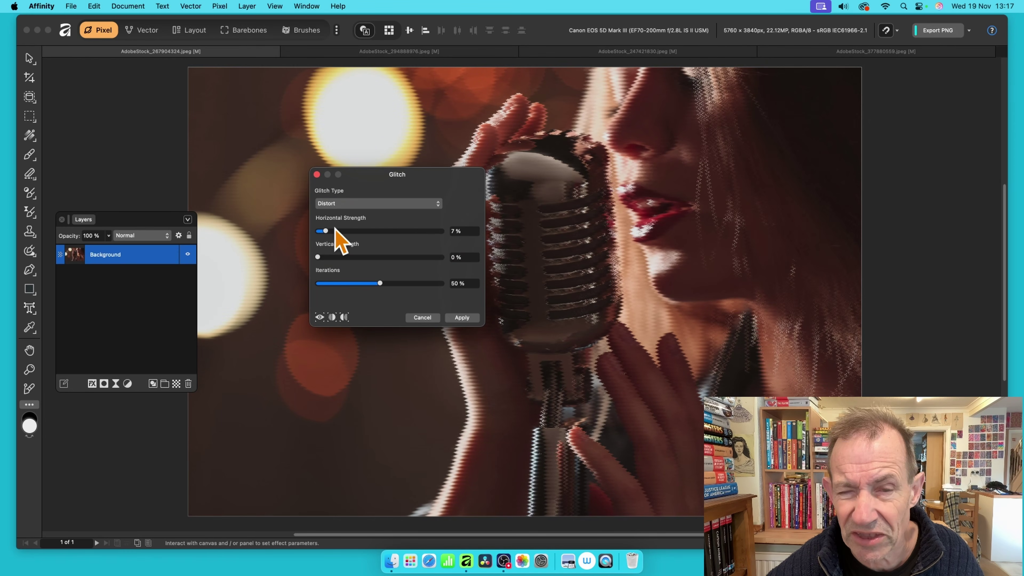
drag(386, 283, 327, 283)
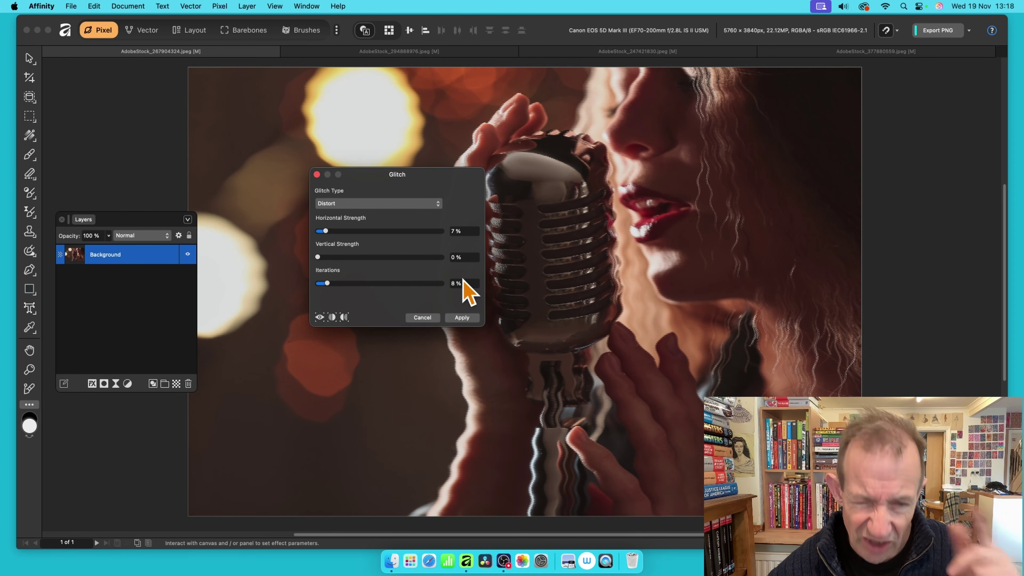
drag(332, 283, 327, 283)
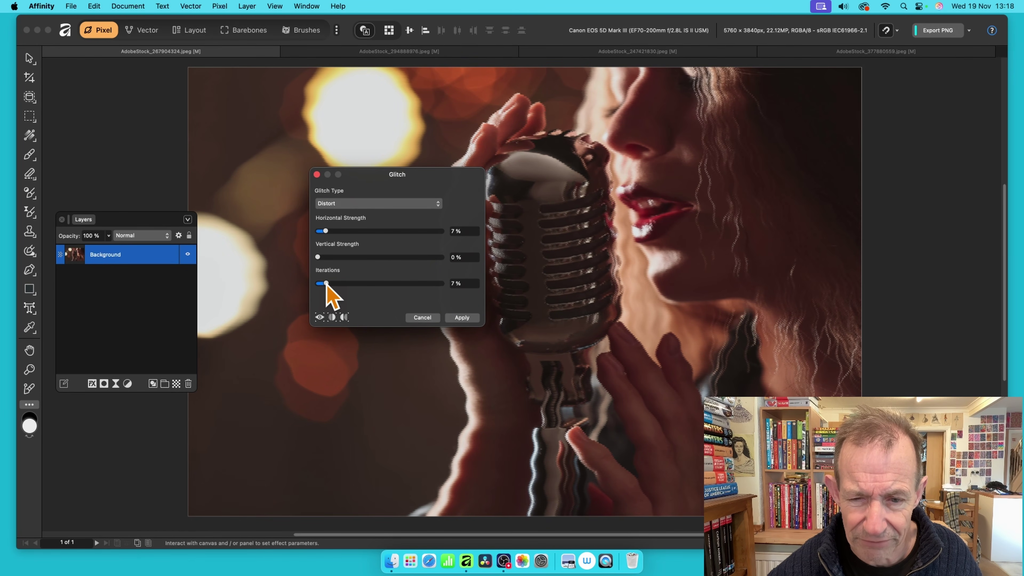
Raise the Distort horizontal strength to 51 % and the vertical strength to 43 %
drag(334, 232, 382, 249)
drag(319, 257, 370, 257)
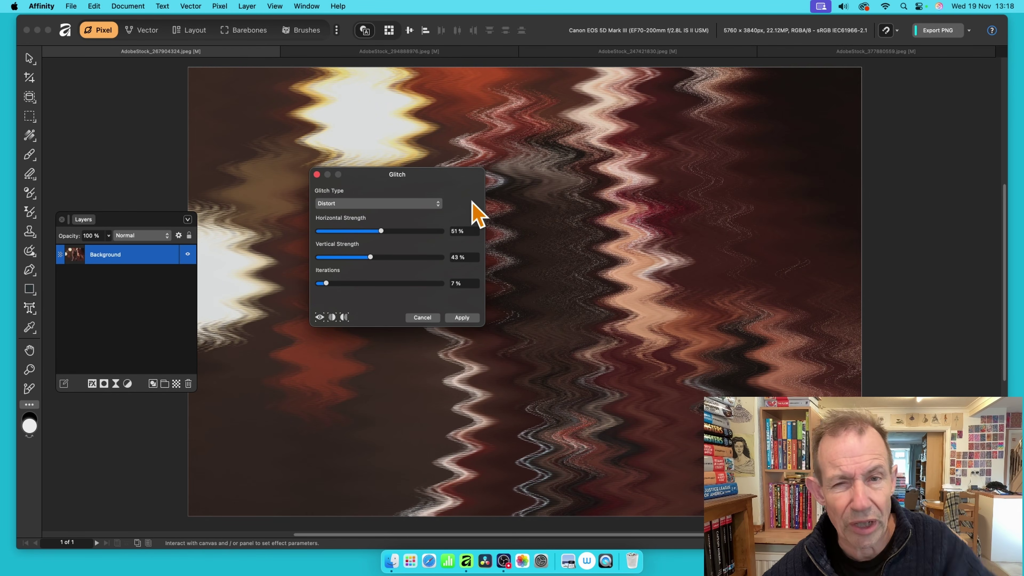
Apply the Distort glitch to the photo, and undo the applied filter
click(464, 317)
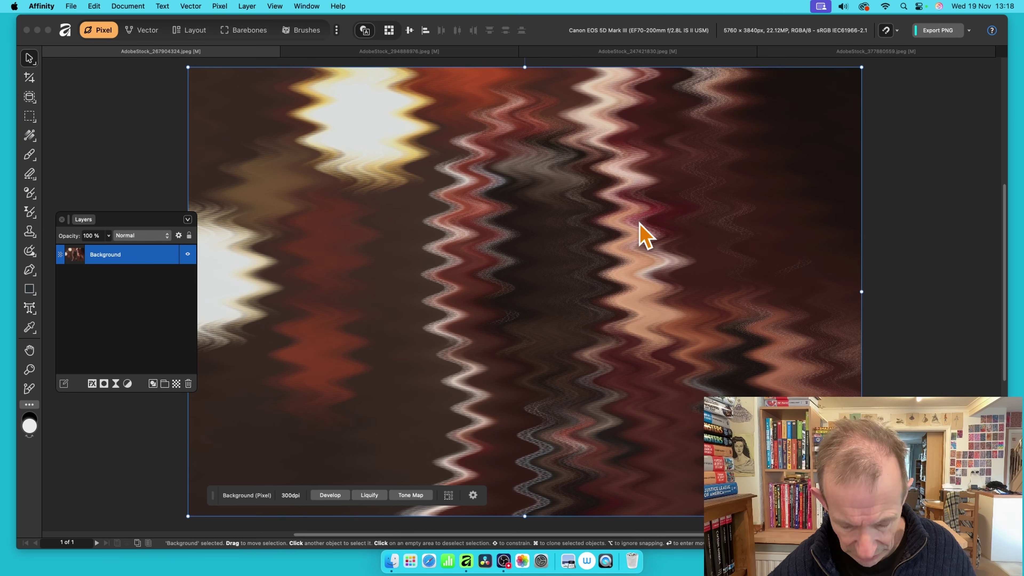
key(super+z)
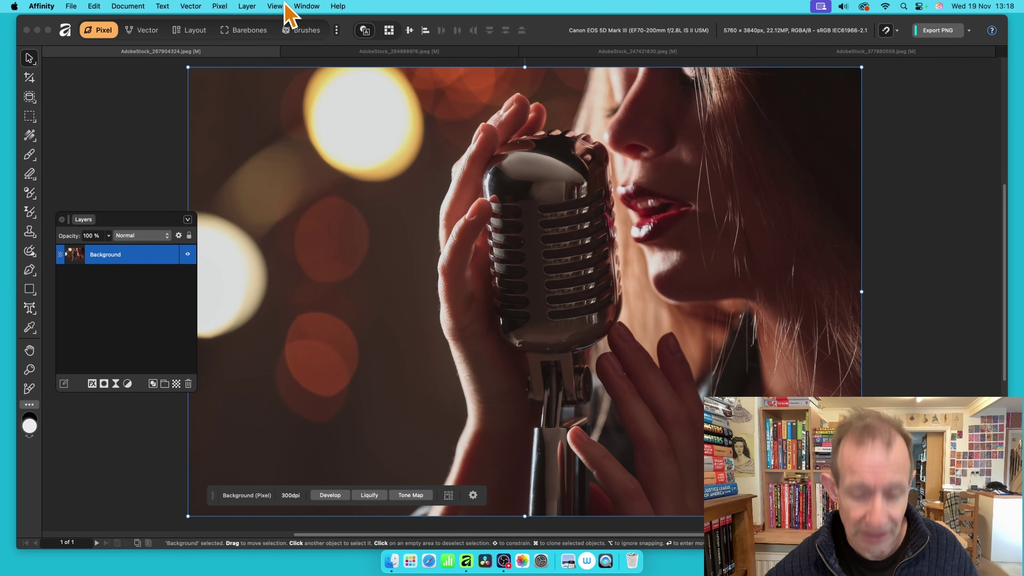
Reopen the Glitch filter on the photo and set up Distort with 53 % horizontal strength and 4 % iterations
key(super+f)
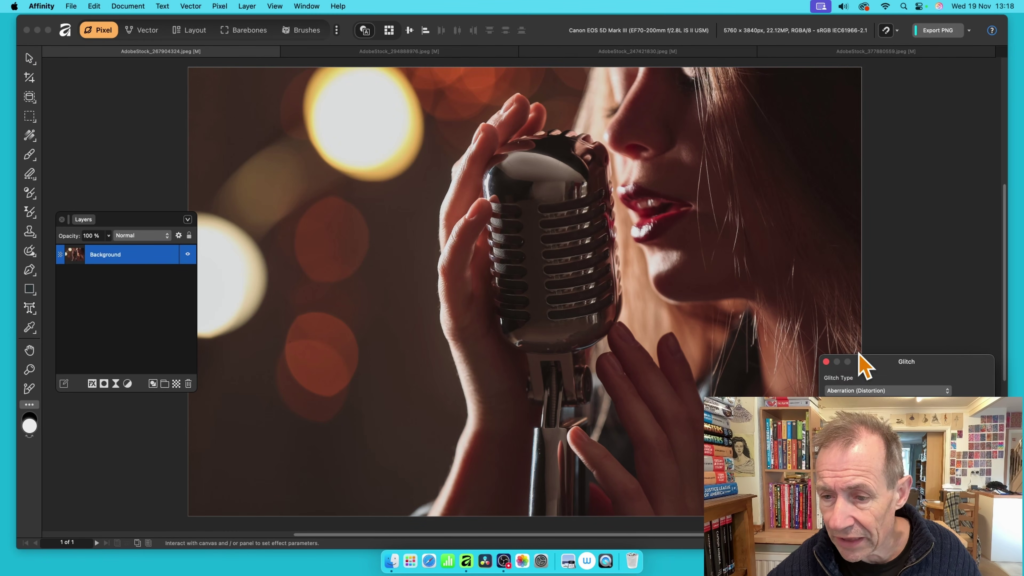
drag(887, 362, 385, 137)
click(359, 167)
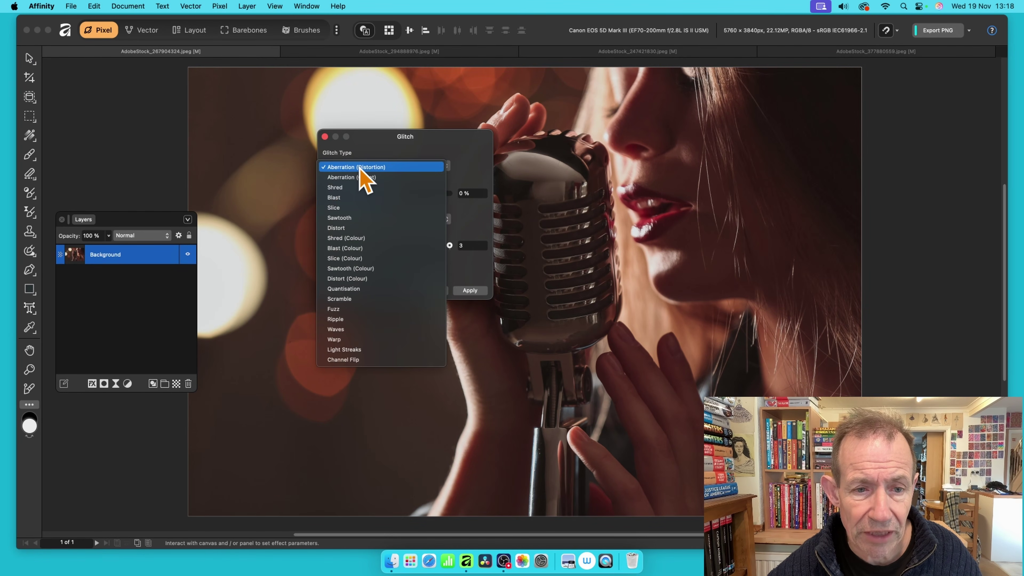
click(364, 228)
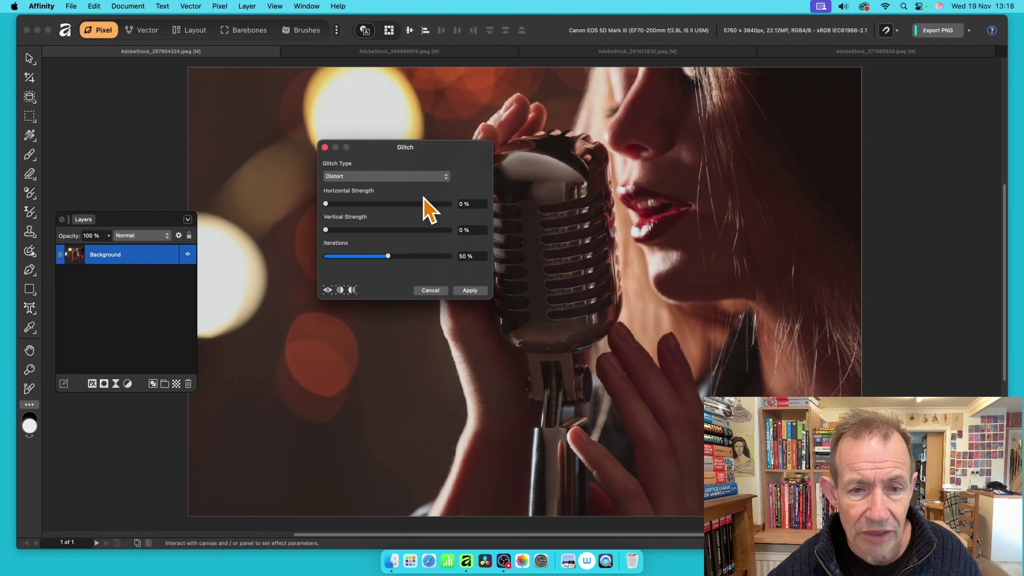
drag(327, 204, 394, 218)
drag(387, 257, 331, 256)
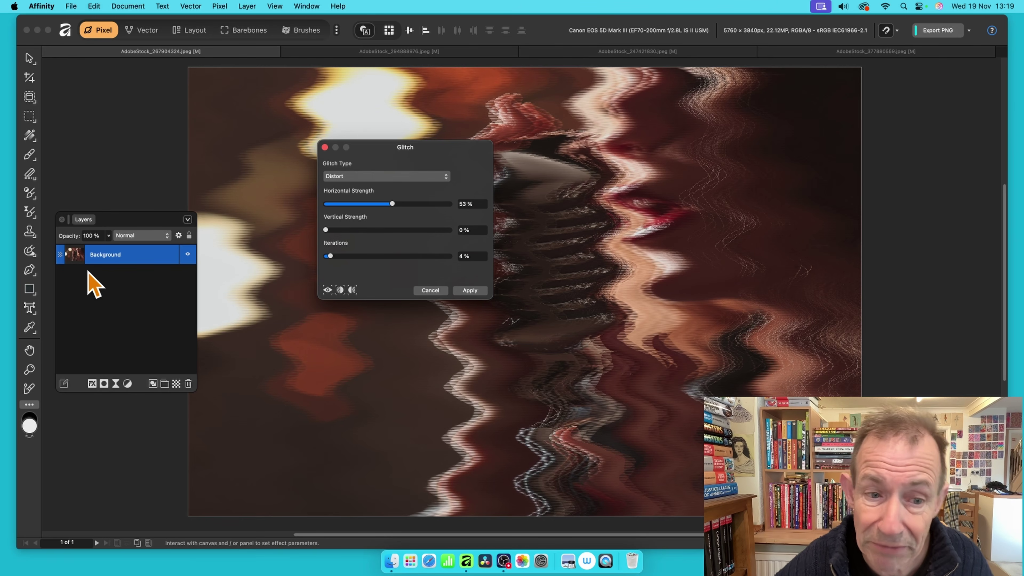
mouse_move(326, 230)
mouse_down()
mouse_move(359, 232)
mouse_move(324, 239)
mouse_up()
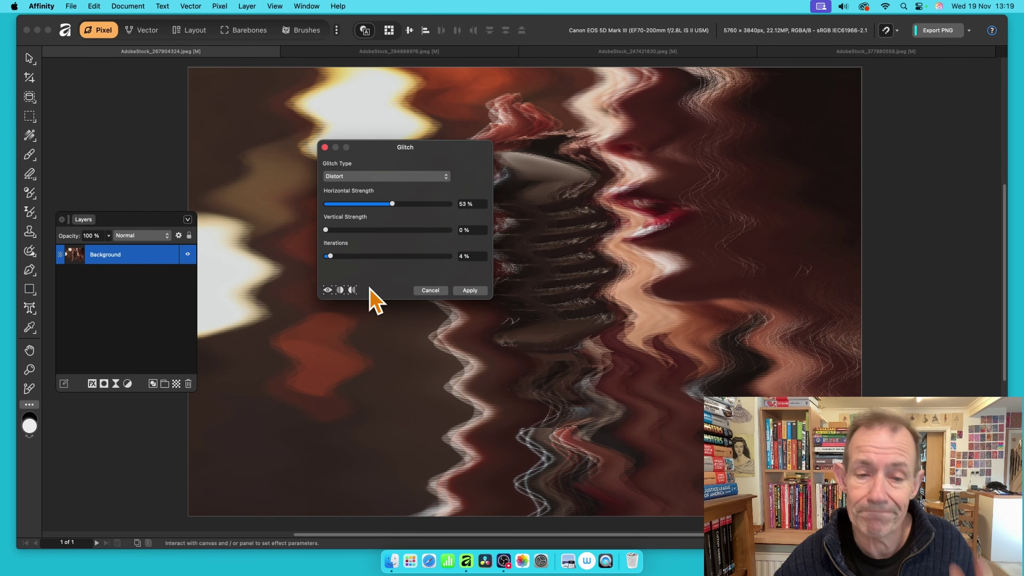
Switch the glitch type to Shred (Colour) with 68 % horizontal and 23 % vertical strength
click(379, 177)
click(381, 188)
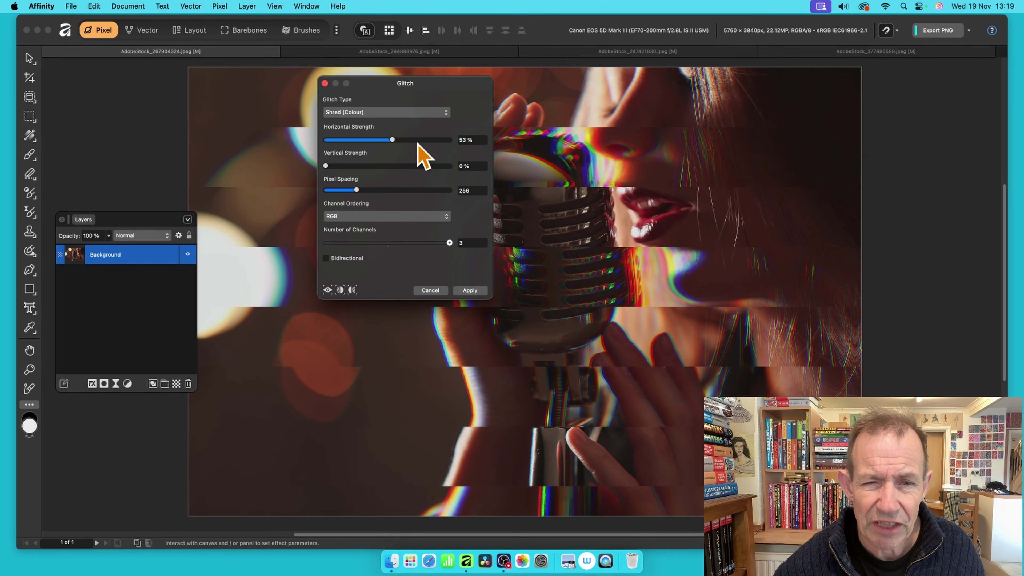
drag(397, 142, 353, 165)
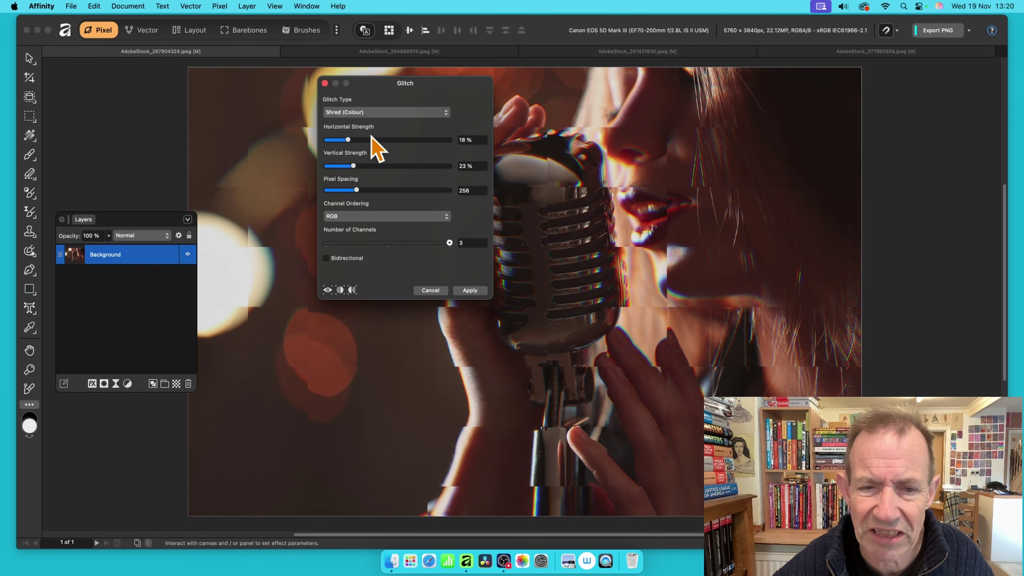
drag(381, 141, 410, 140)
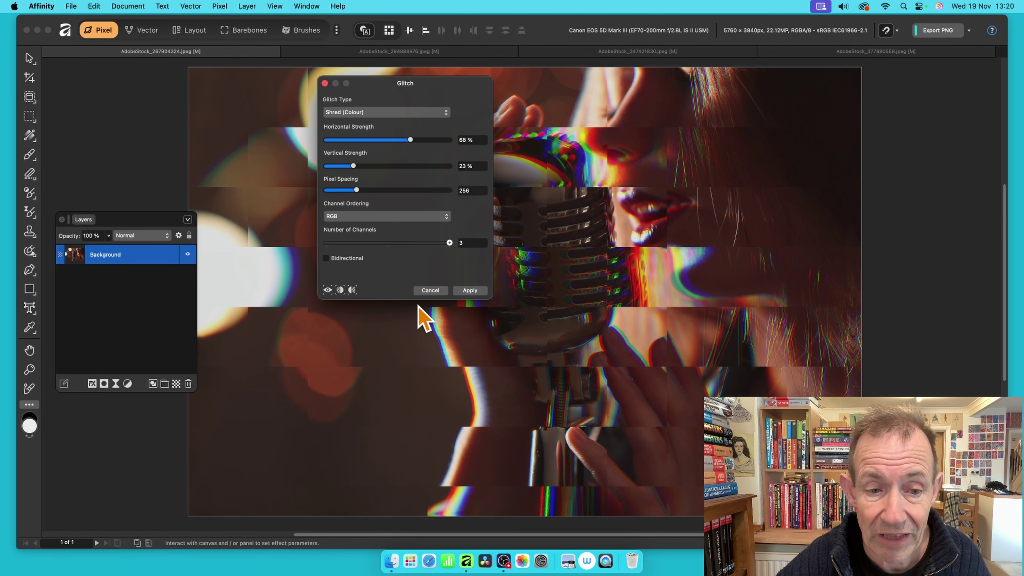
Compare the Shred (Colour) effect with the original photo in a split before/after view, and return to the full preview
click(340, 290)
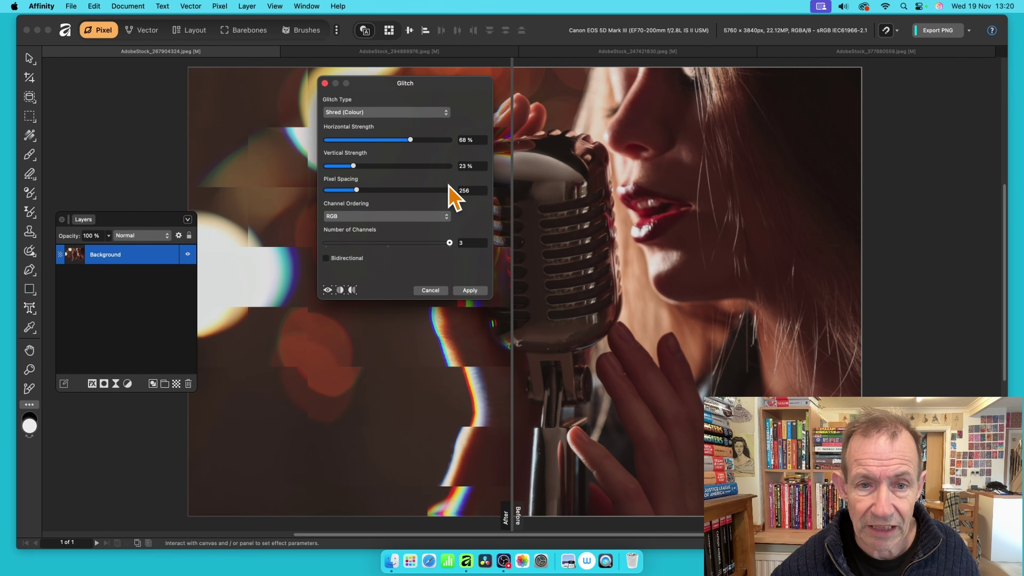
drag(450, 103, 482, 115)
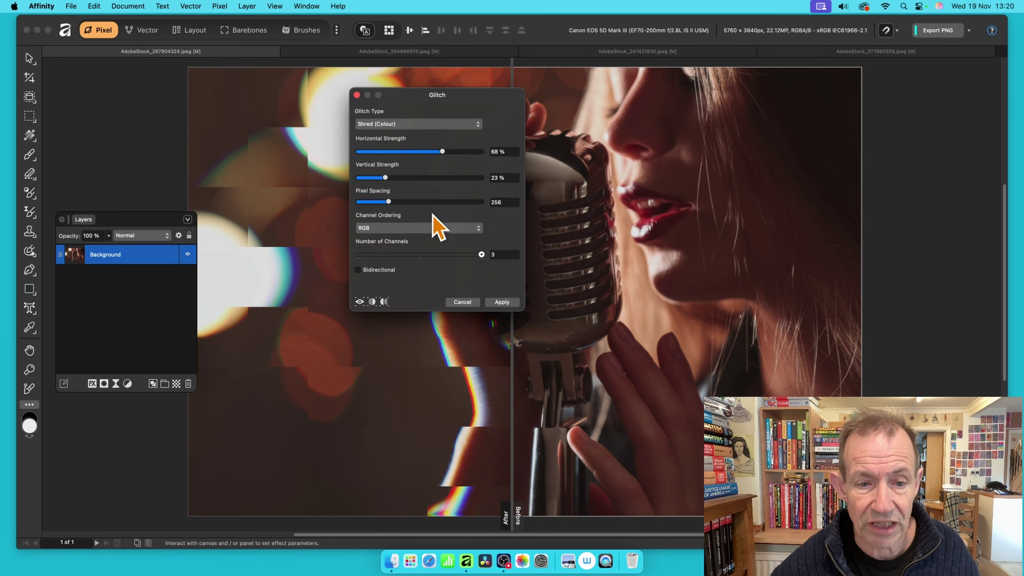
click(360, 299)
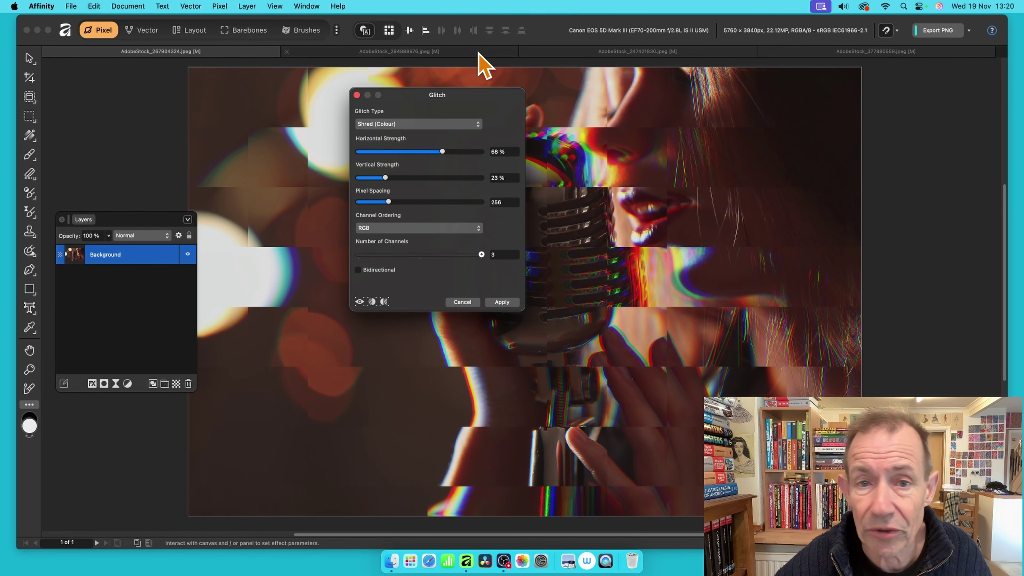
Try the GRB channel ordering, switch it to BRG, and turn on Bidirectional for Shred (Colour)
drag(465, 99, 626, 89)
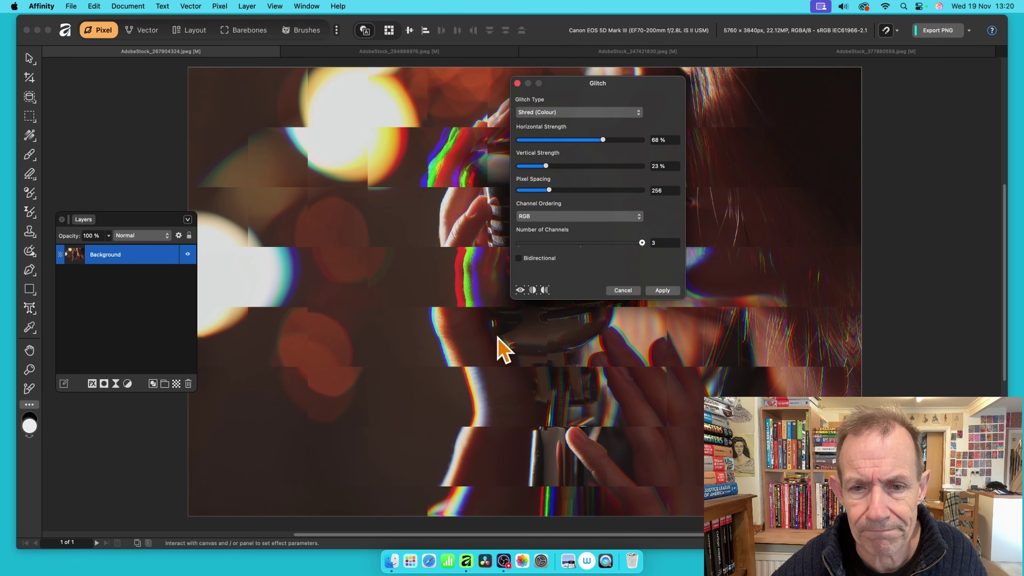
click(548, 217)
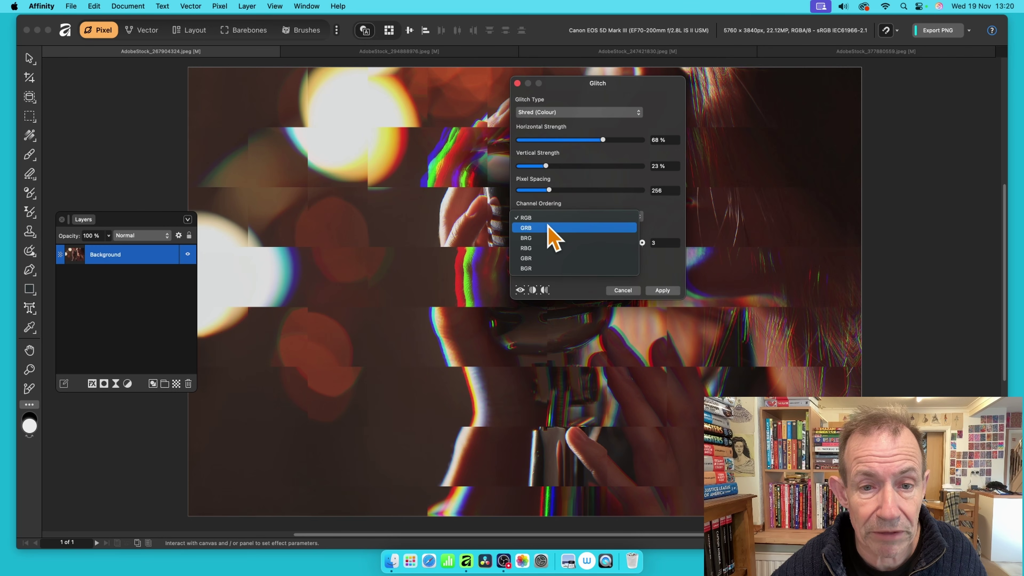
click(549, 227)
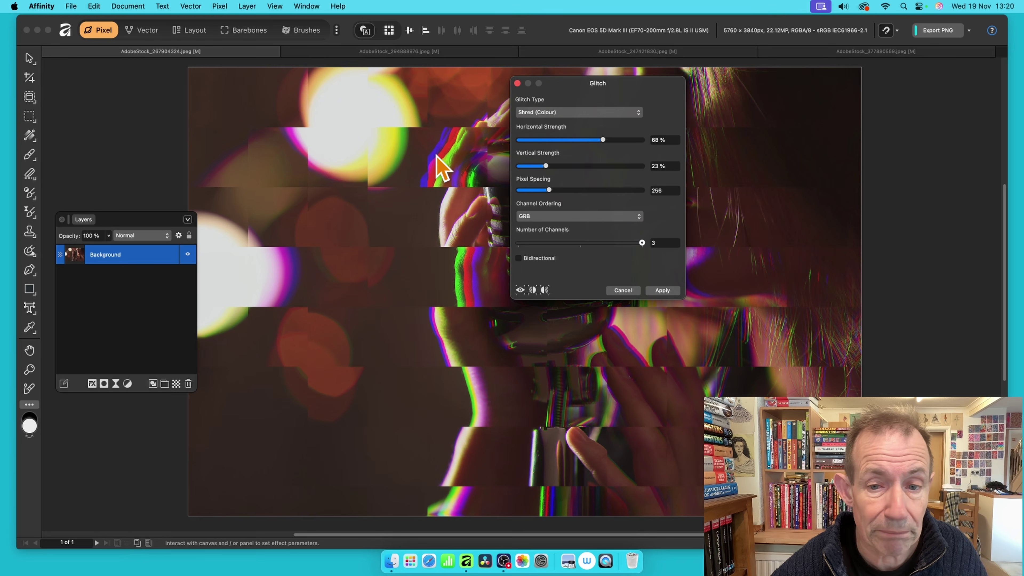
click(559, 216)
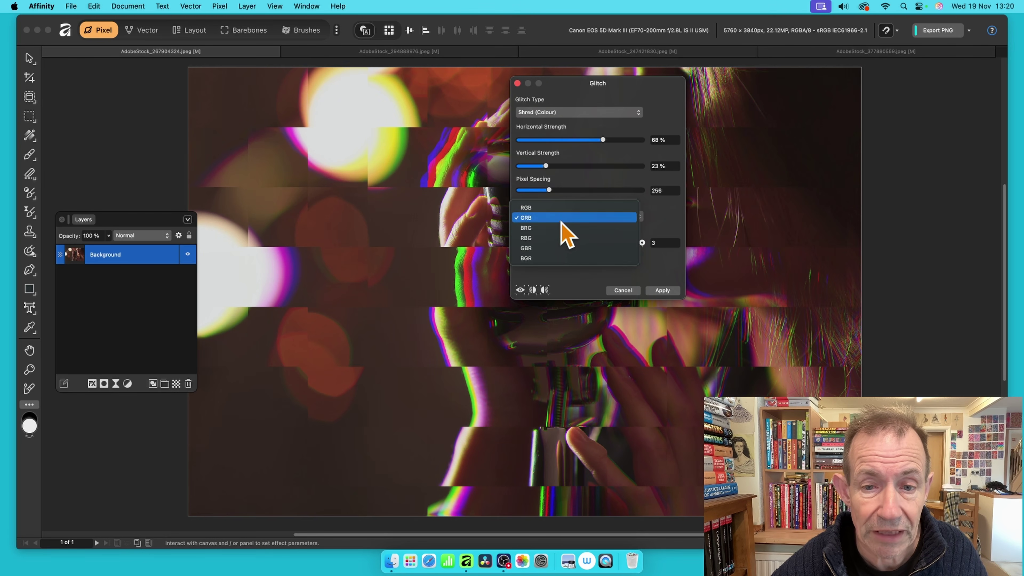
click(559, 229)
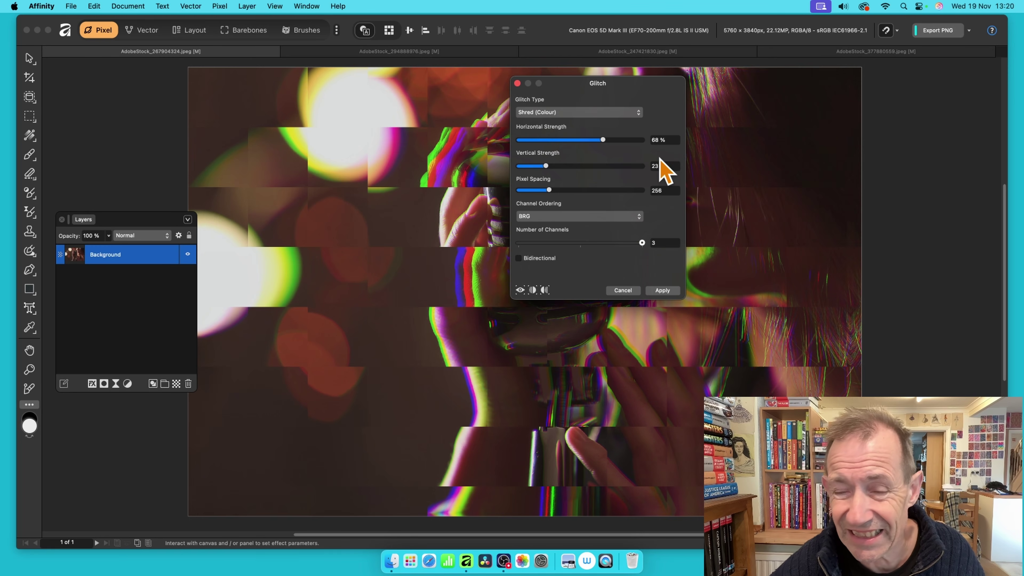
click(519, 258)
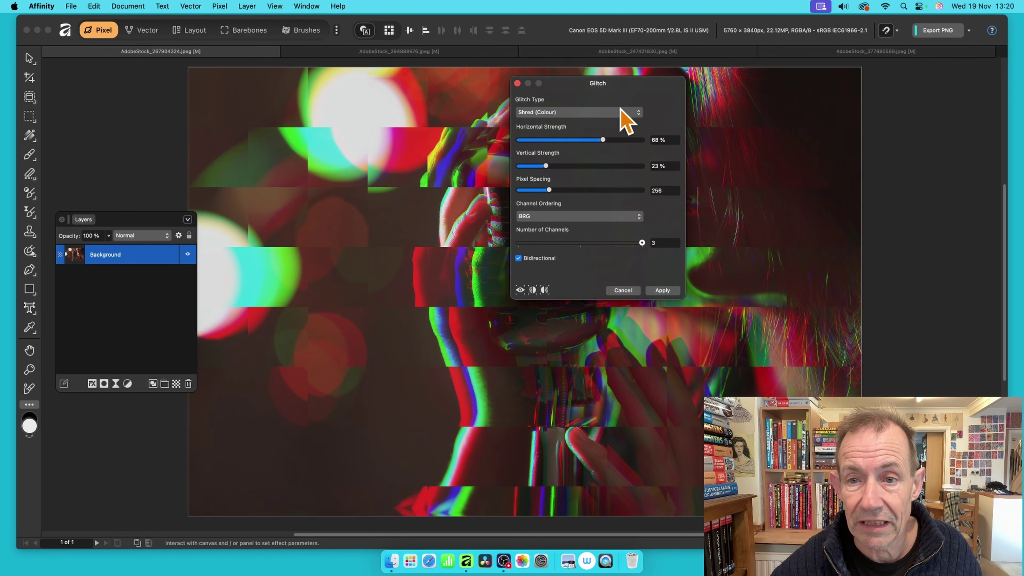
Try the Shred (Colour) vertical strength at 0 %, and set 0 % horizontal with 63 % vertical strength instead
drag(625, 91, 343, 226)
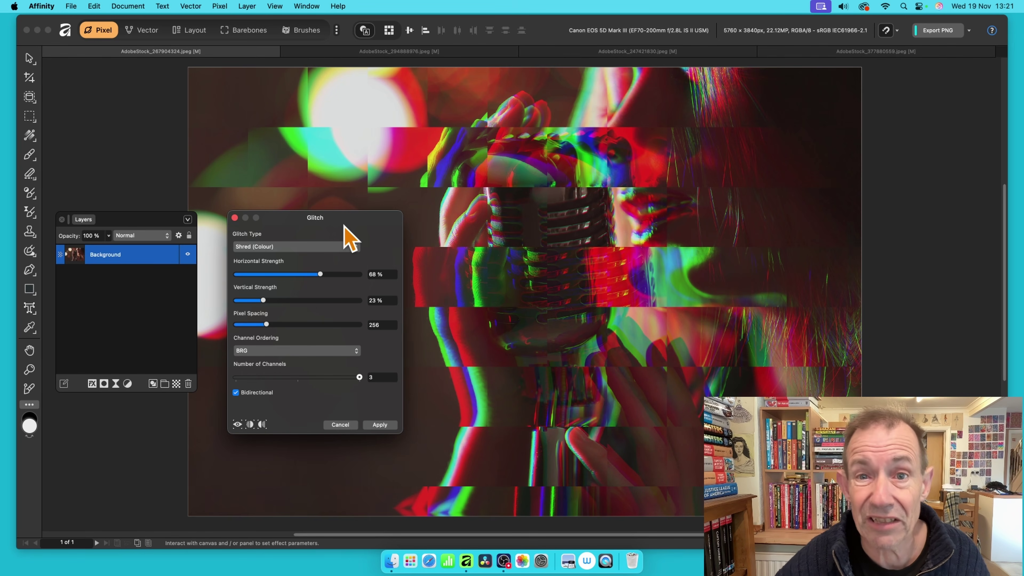
drag(255, 303, 210, 318)
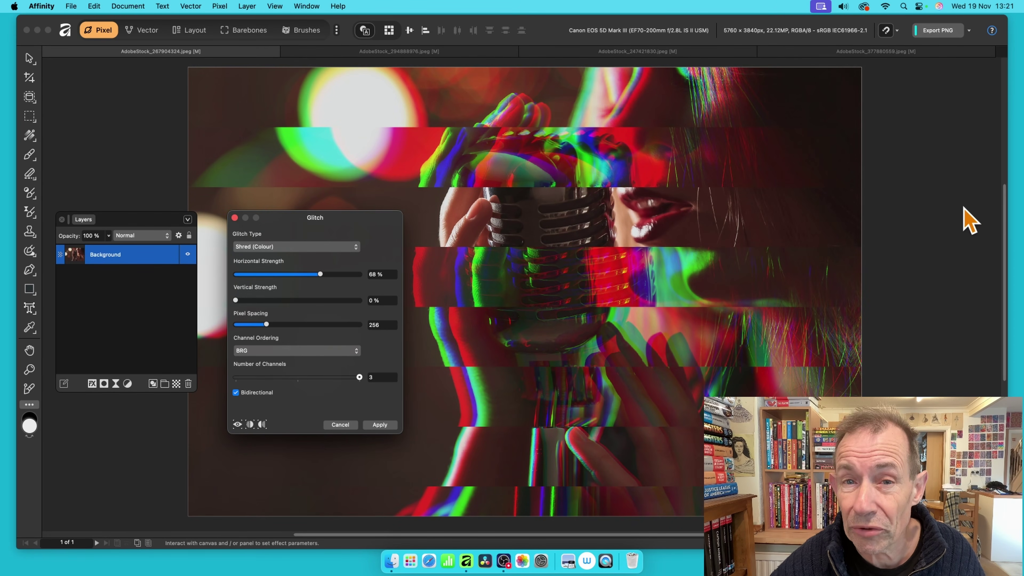
drag(258, 300, 192, 274)
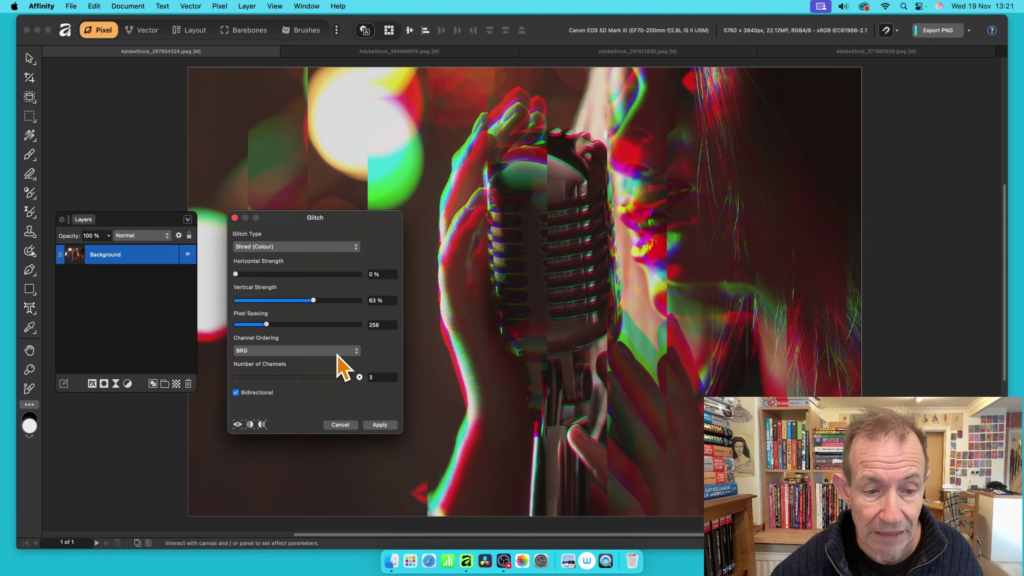
Turn off Bidirectional, and set Shred (Colour) to 1 channel with 100 % vertical strength
click(235, 393)
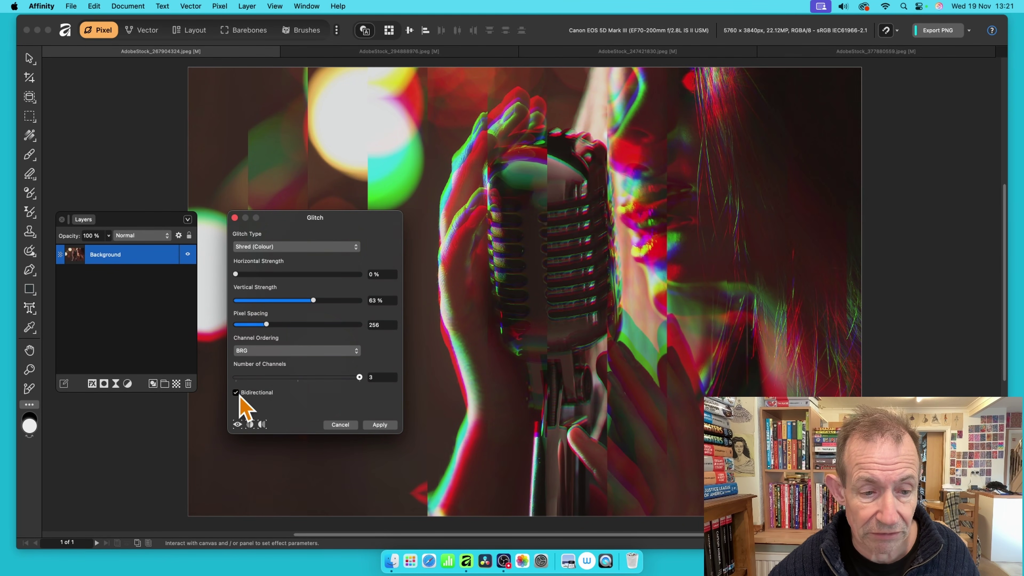
click(269, 377)
click(246, 377)
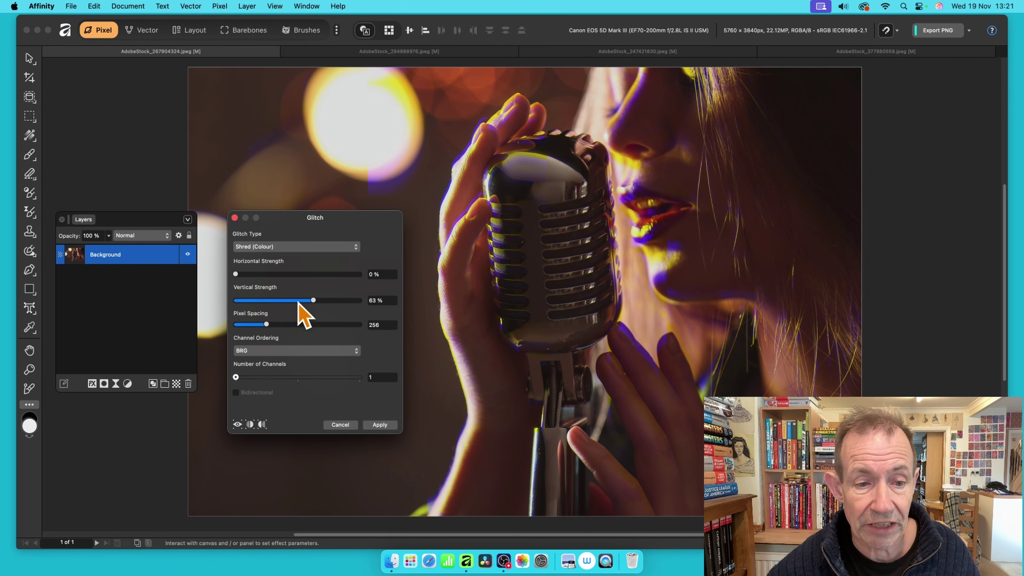
drag(315, 301, 369, 306)
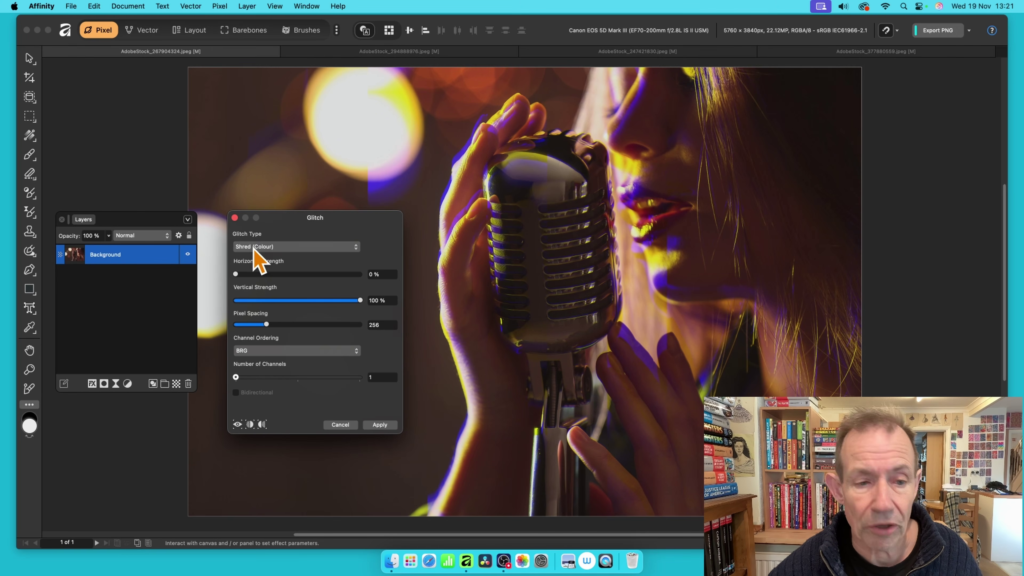
Switch the glitch type to Blast (Colour) with RGB channel ordering, 3 channels and 100 % vertical strength
click(266, 250)
click(268, 259)
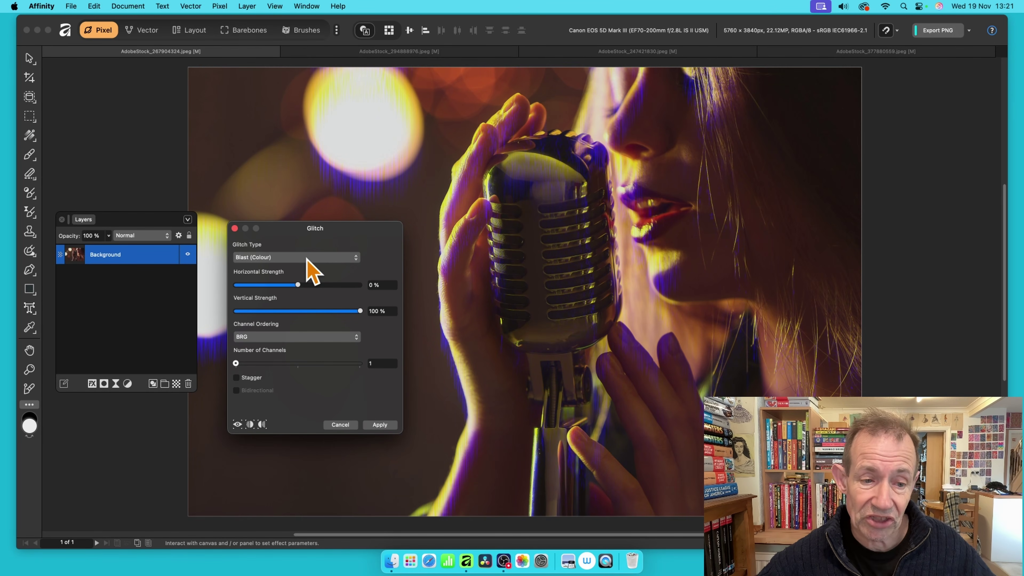
click(264, 337)
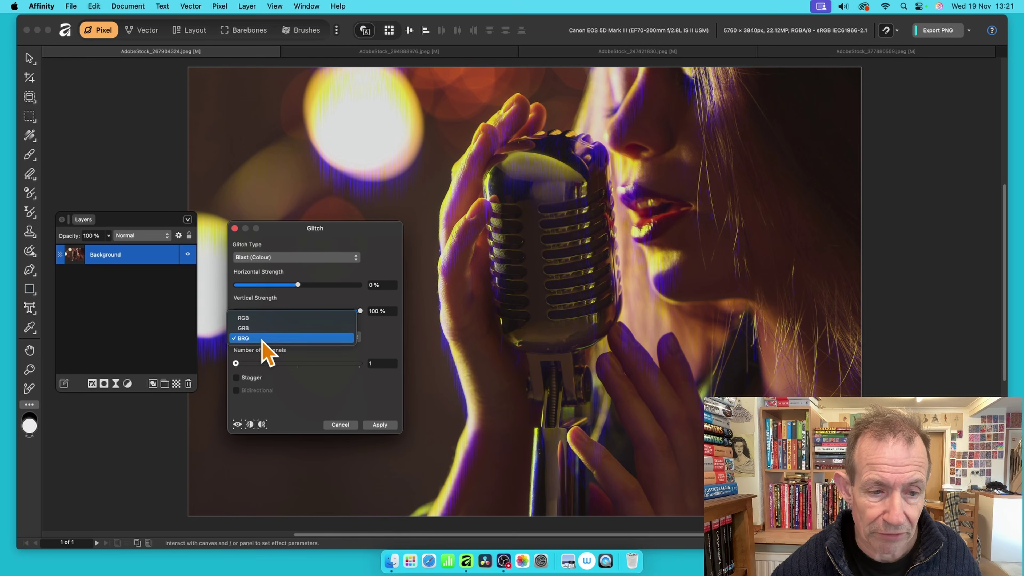
click(264, 318)
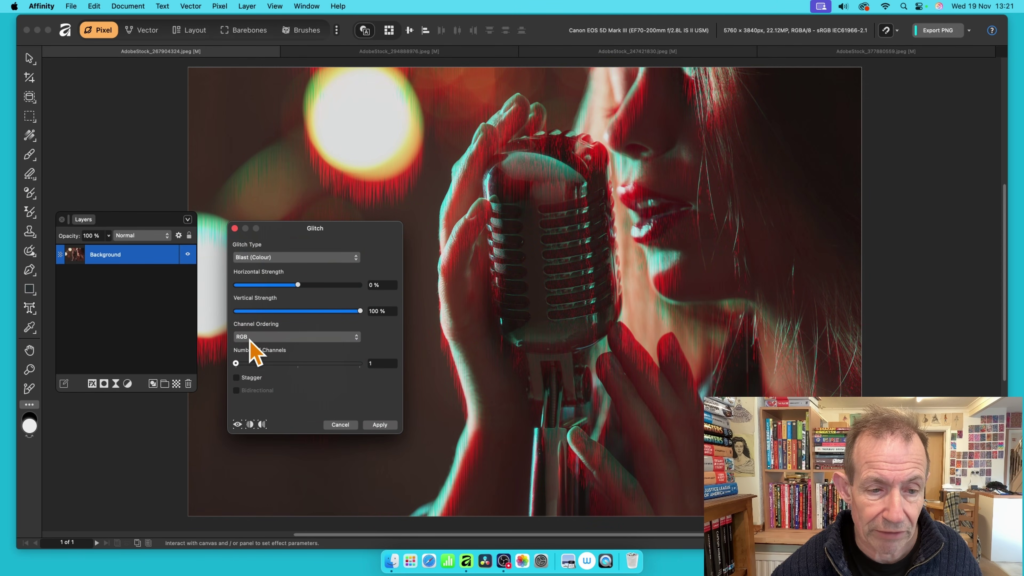
drag(236, 364, 382, 369)
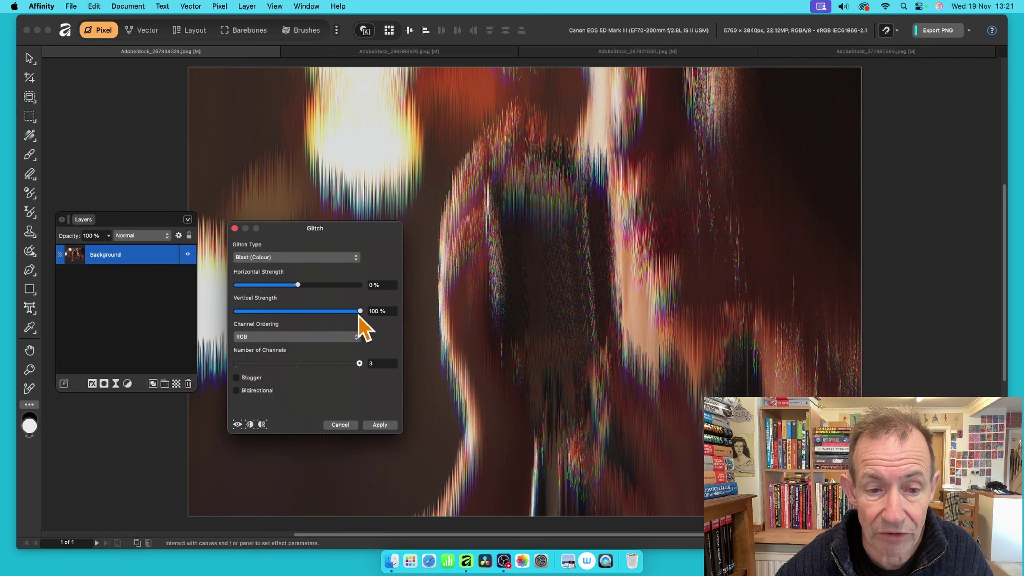
drag(361, 313, 501, 195)
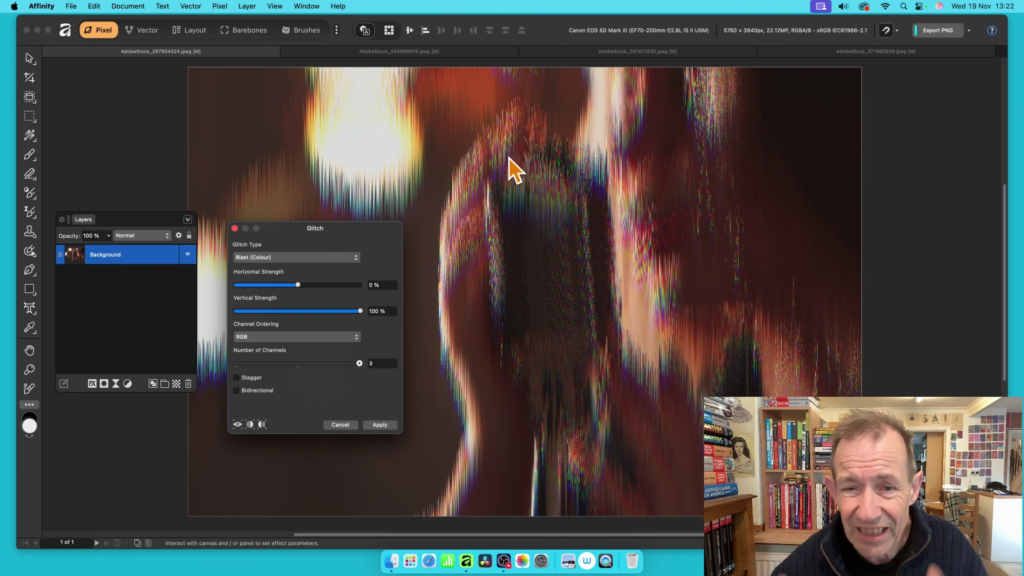
Try the GRB channel ordering on Blast (Colour), and change it to BRG with 3 channels
click(279, 336)
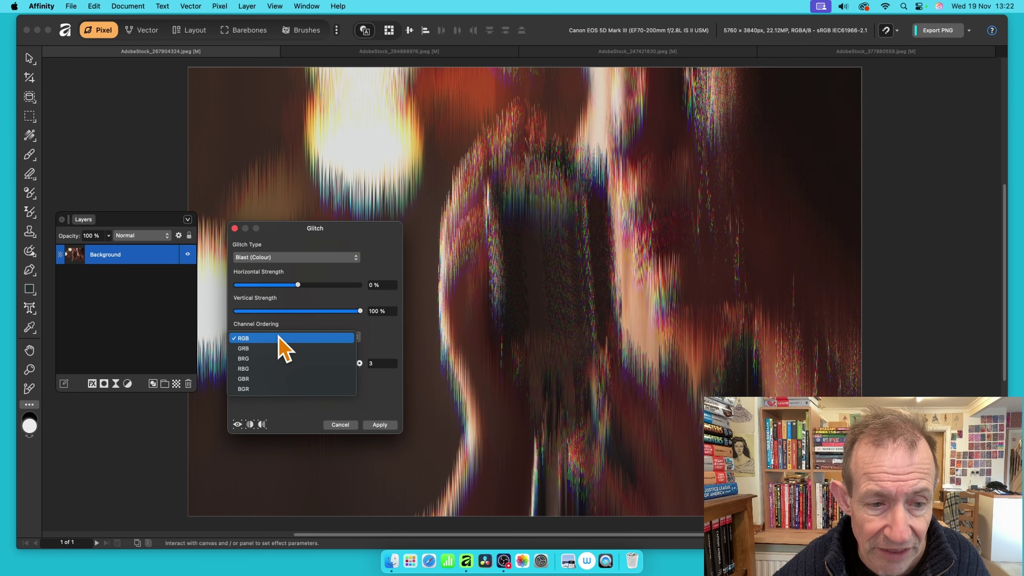
click(279, 348)
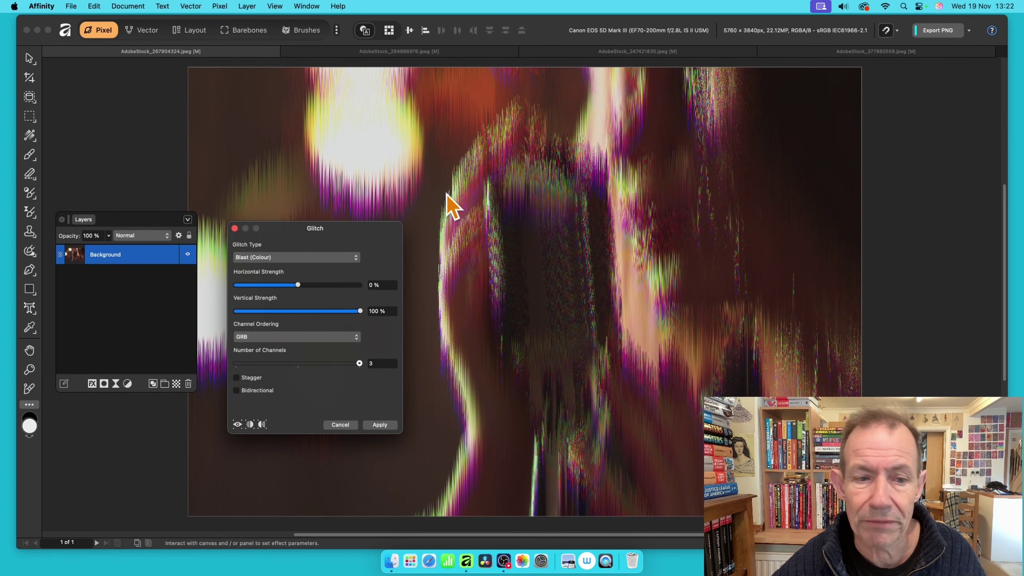
click(286, 337)
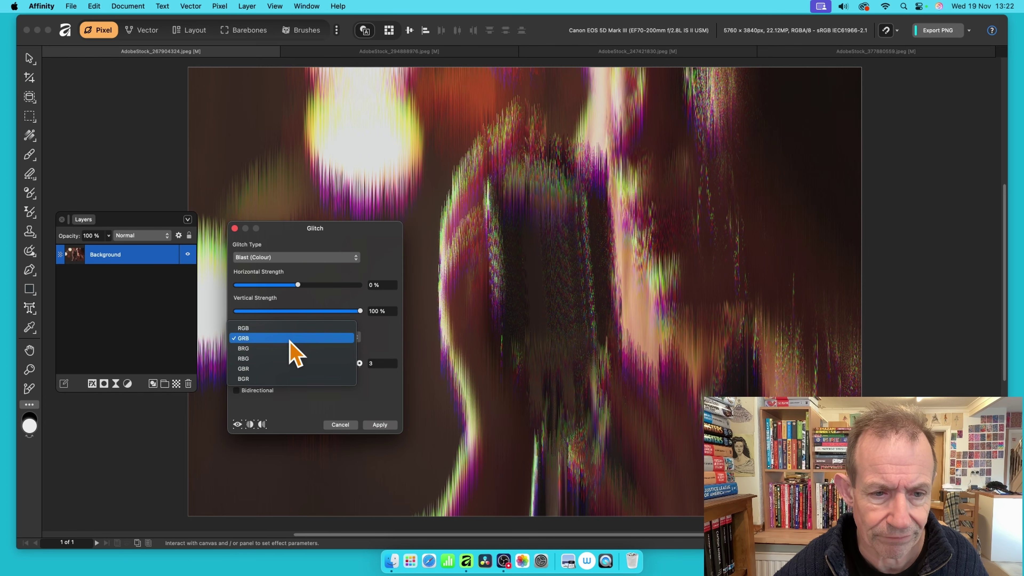
click(291, 349)
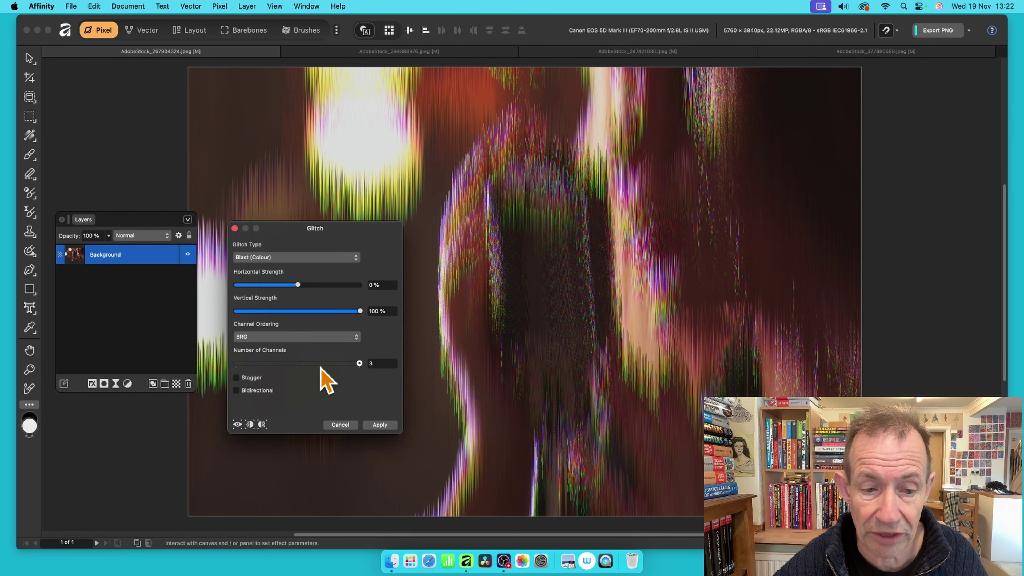
drag(359, 363, 441, 377)
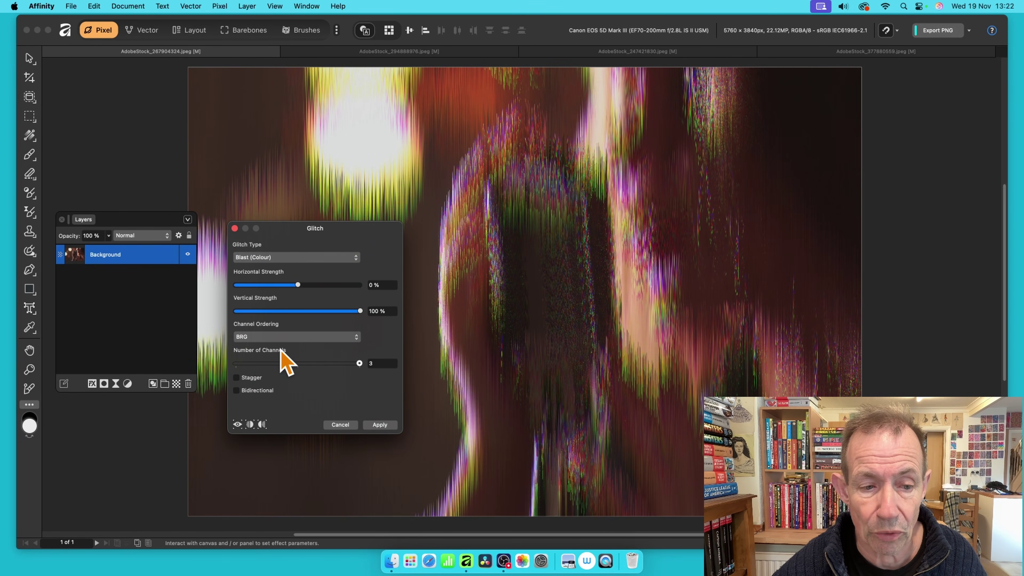
Apply Blast (Colour) with RGB channel ordering, 100 % horizontal and 0 % vertical strength, and undo it
click(286, 337)
drag(354, 311, 413, 259)
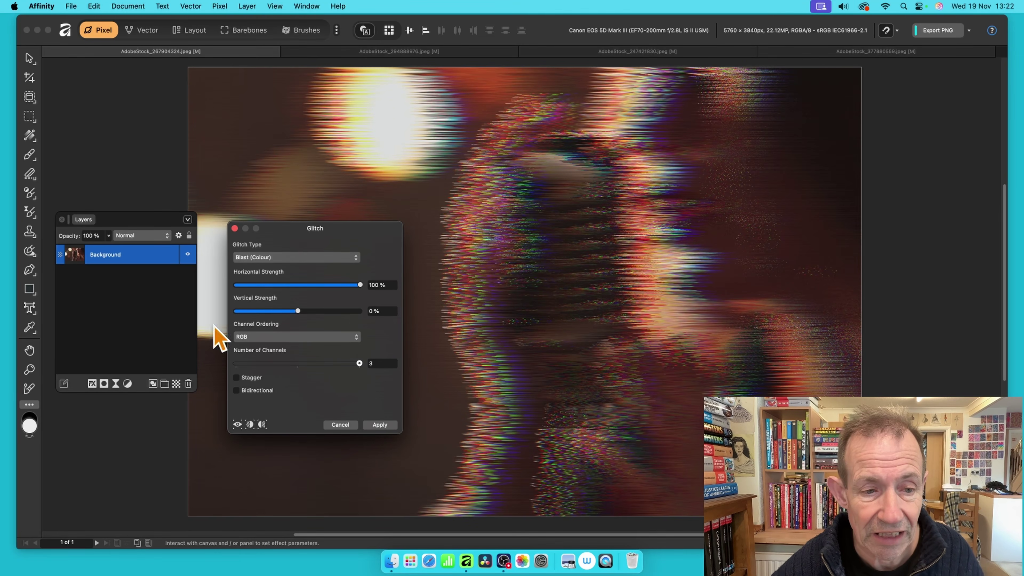
click(378, 426)
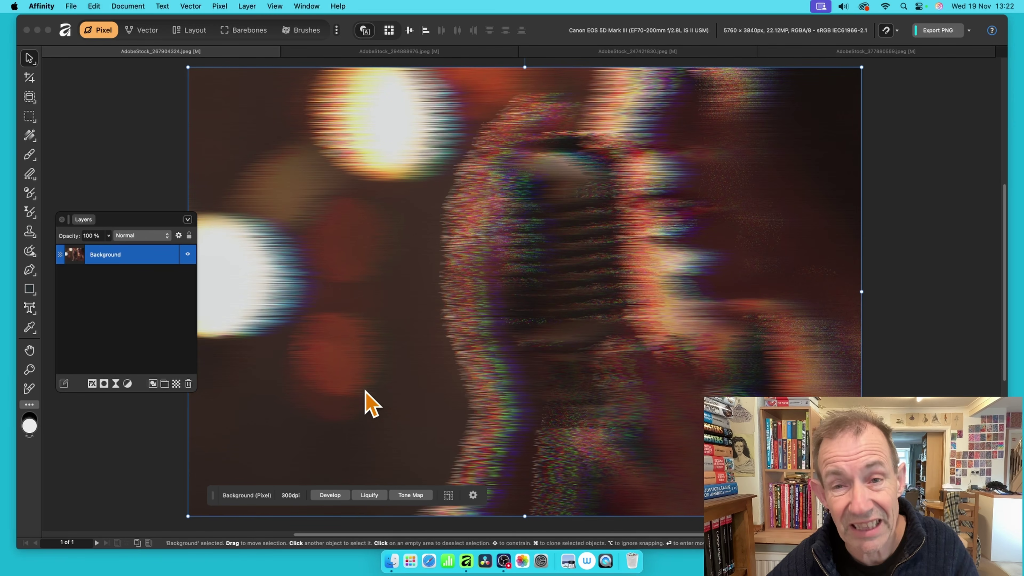
key(super+z)
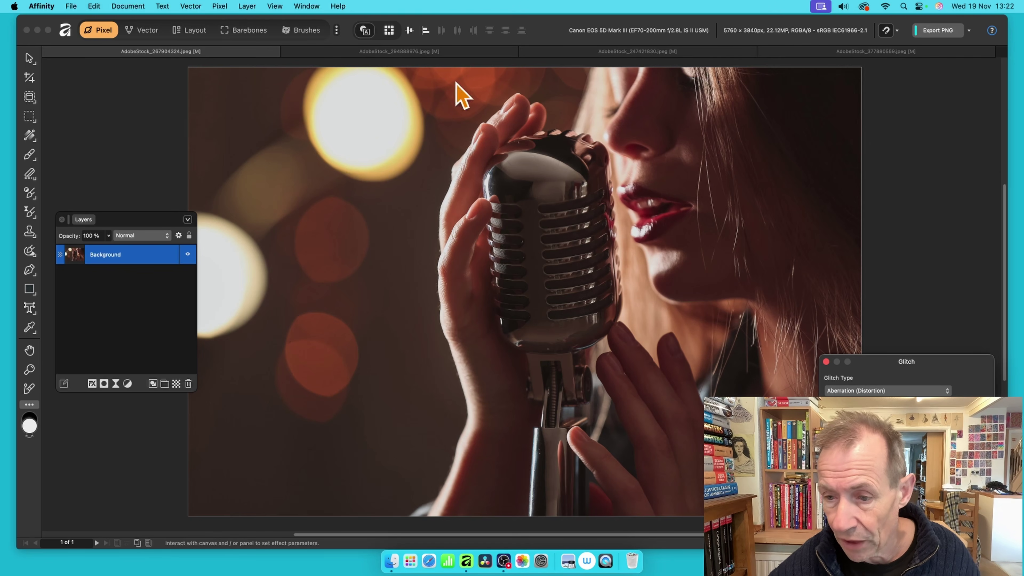
Start a new Glitch filter on the Background, choose Blast (Colour), turn on Stagger, and set the horizontal strength to 100 %
drag(915, 372, 433, 142)
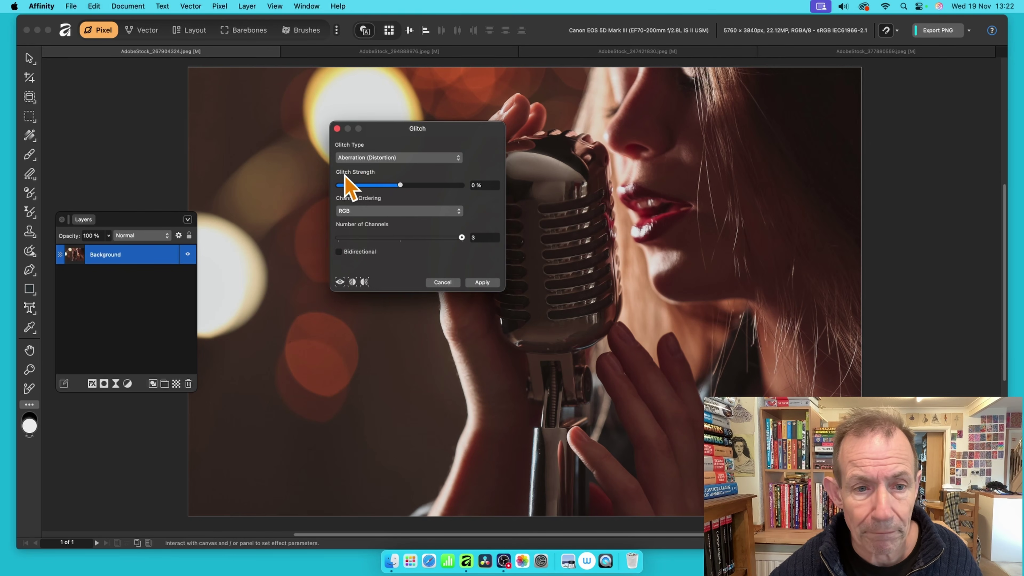
click(377, 158)
click(374, 240)
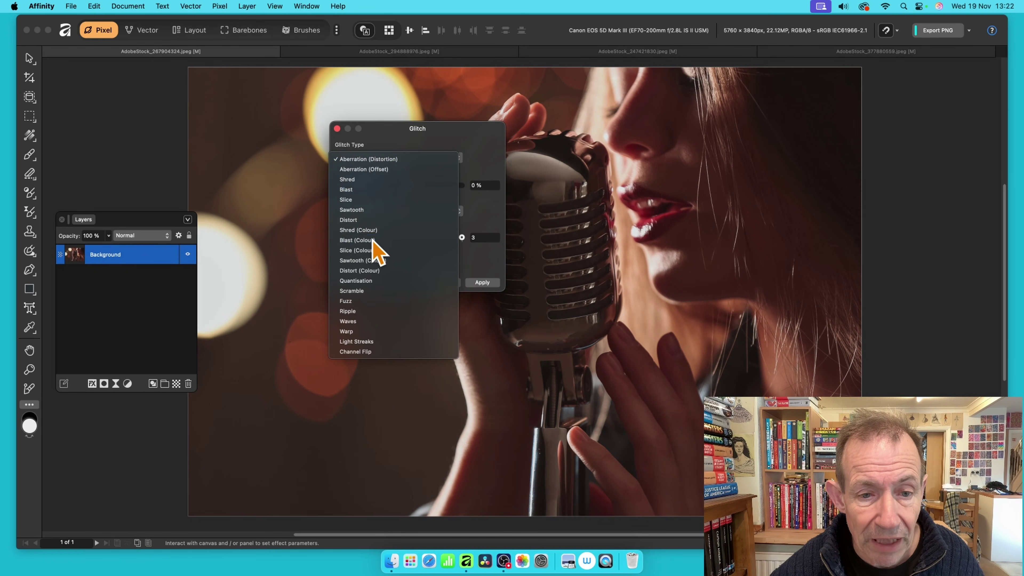
click(340, 235)
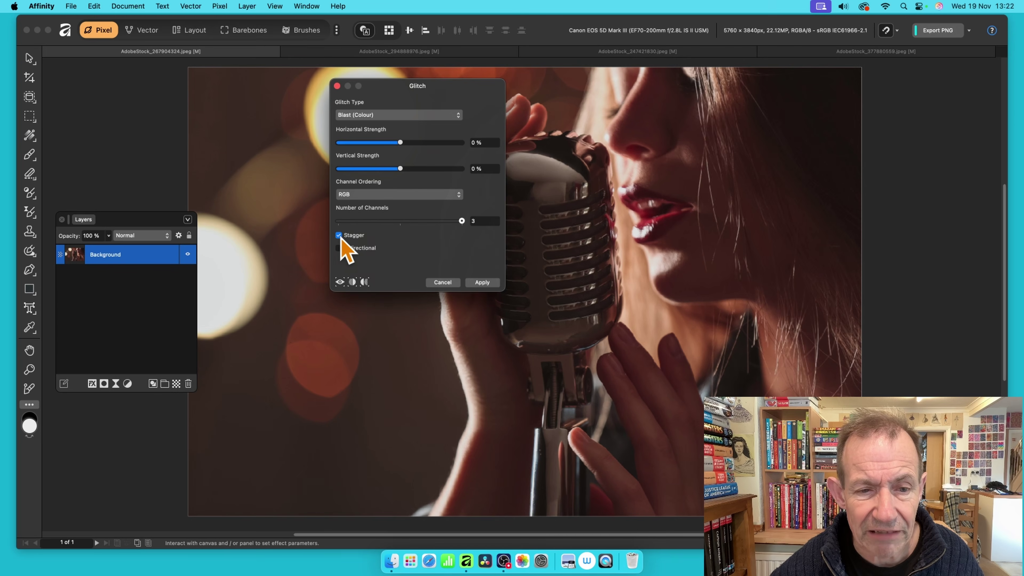
drag(400, 142, 496, 160)
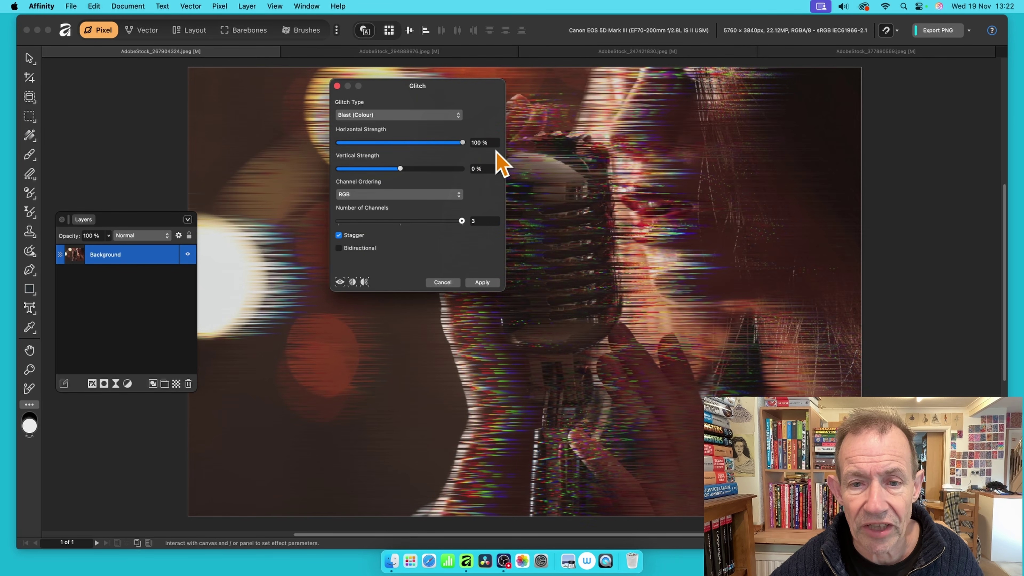
Compare Blast (Colour) without Stagger, and apply it with Stagger and Bidirectional both on at 20 % horizontal strength
click(339, 236)
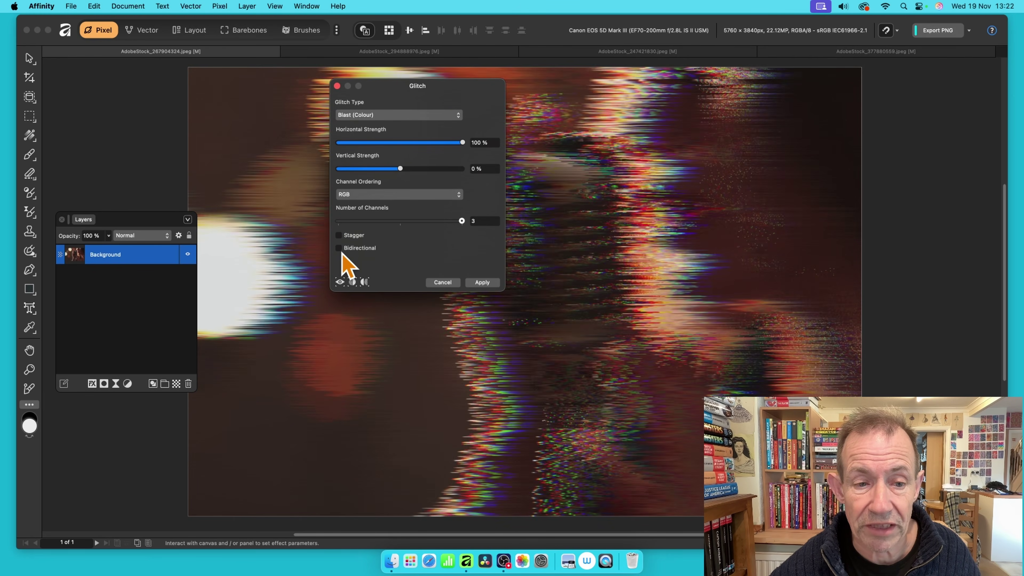
click(339, 248)
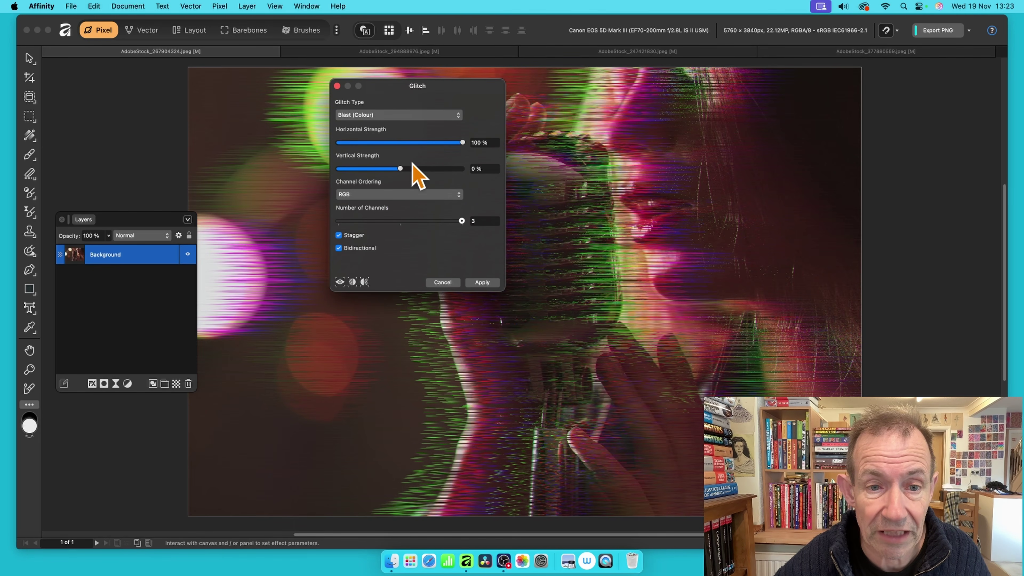
drag(463, 142, 412, 142)
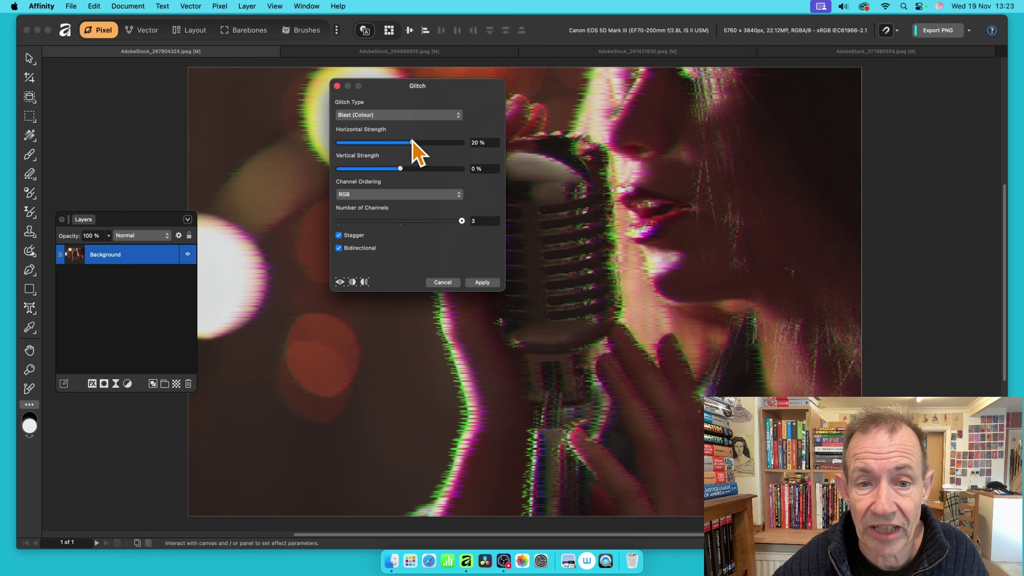
click(482, 282)
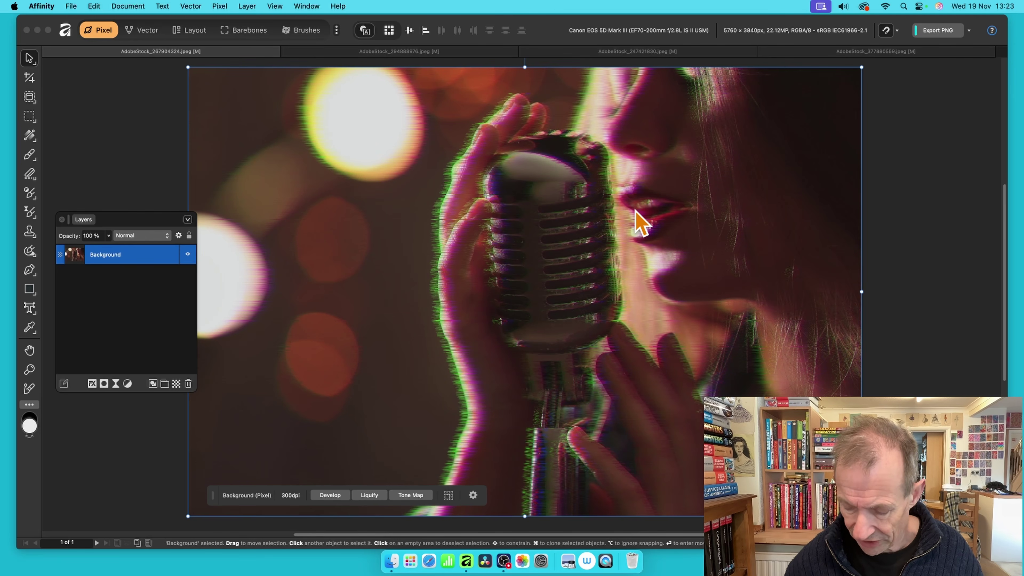
Repeat the Blast (Colour) glitch on the Background seven more times to build up the effect
key(super+f)
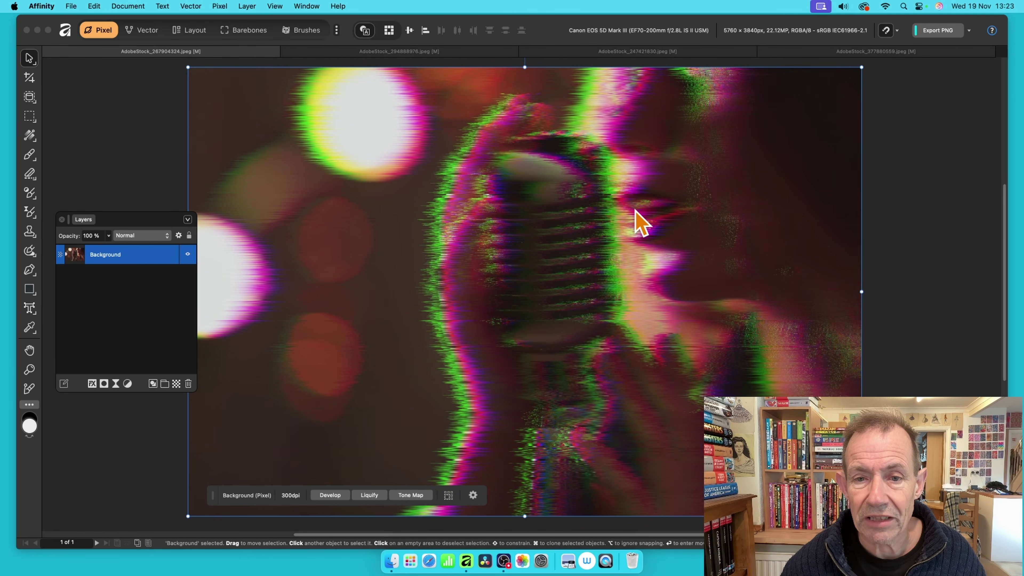
key(super+f)
key(super+f)
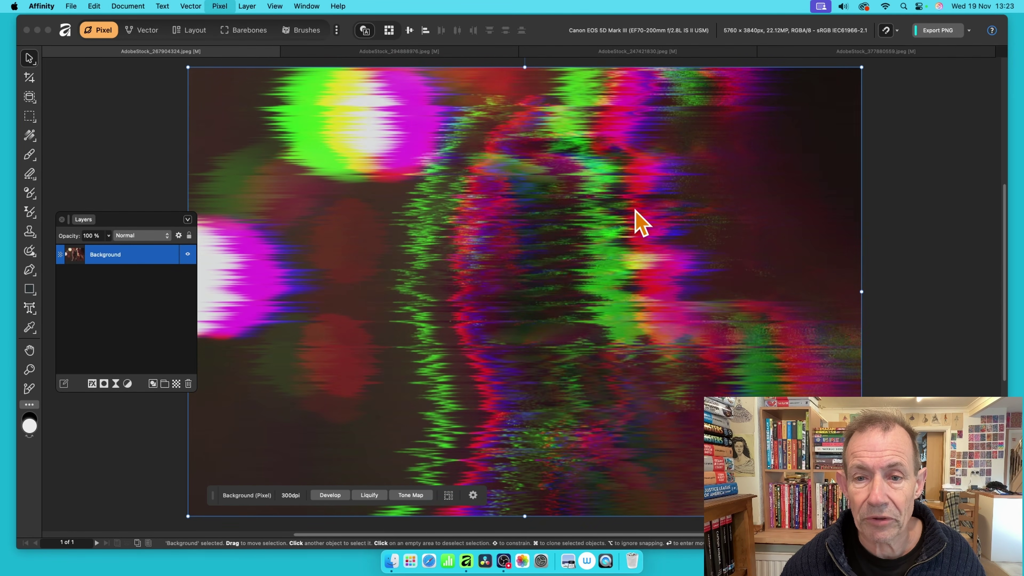
key(super+f)
key(super+f)
key(super+f)
key(super+f)
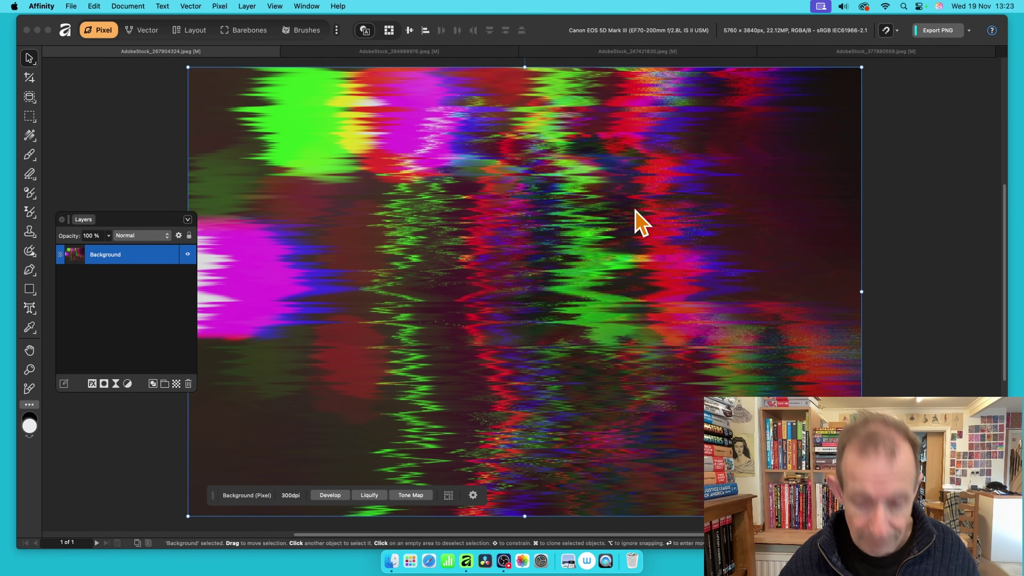
Undo all the Blast (Colour) applications to return to the original photo
key(super+z)
key(super+z)
key(super+z)
key(super+z)
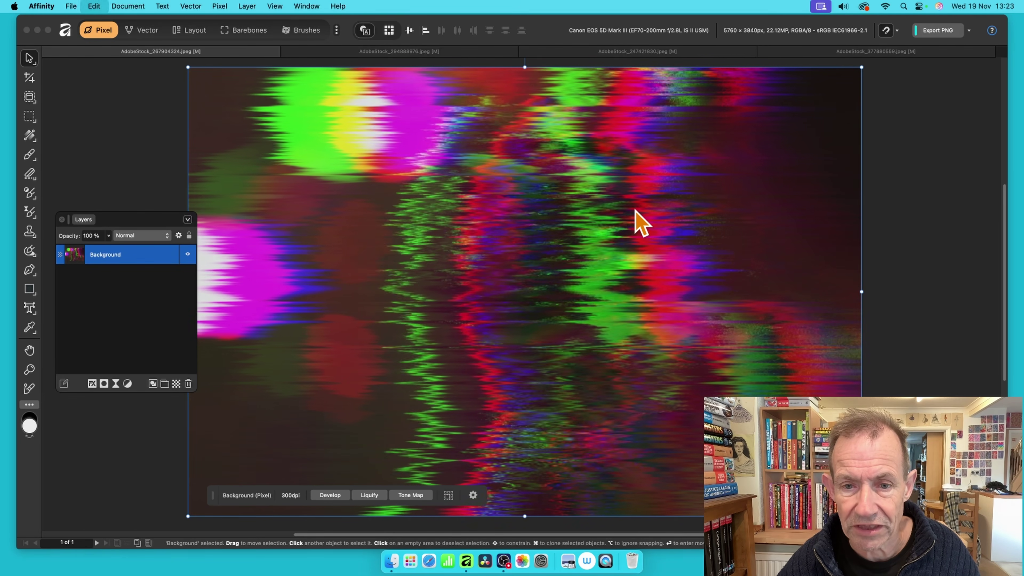
key(super+z)
key(super+z)
key(super+z)
key(super+z)
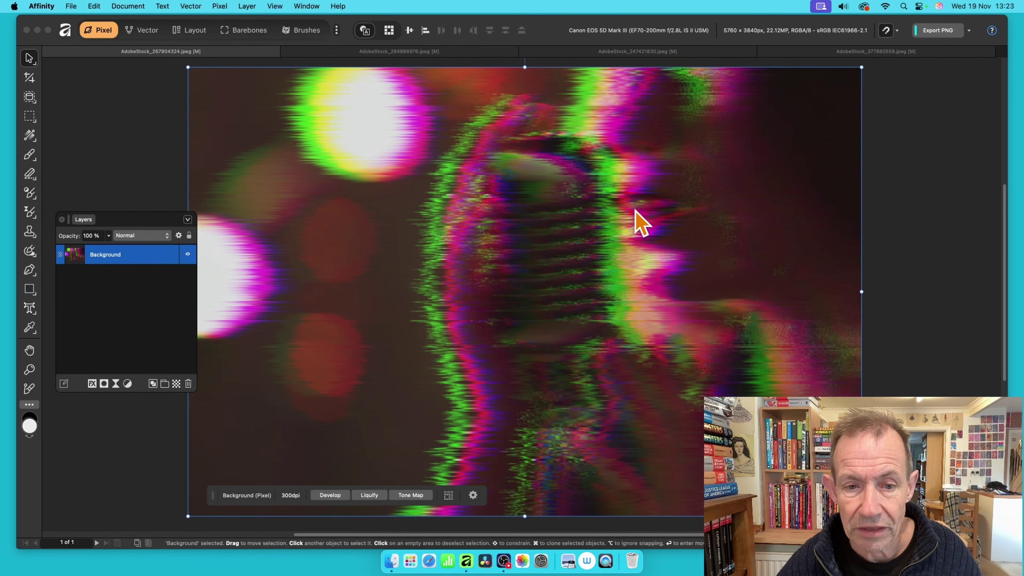
key(super+z)
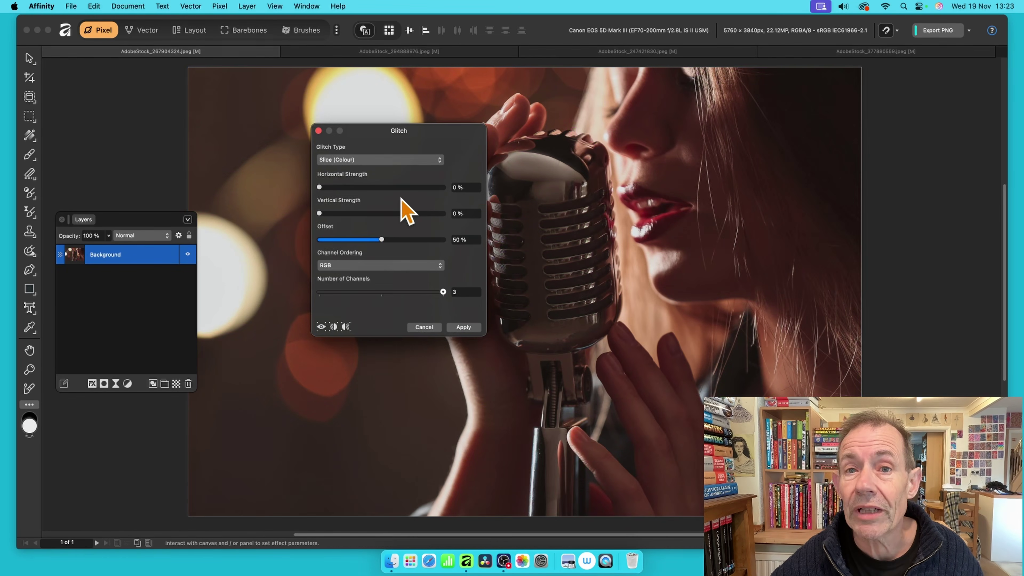
Apply the Slice (Colour) glitch with 18 % horizontal strength and 100 % offset
drag(320, 188, 341, 194)
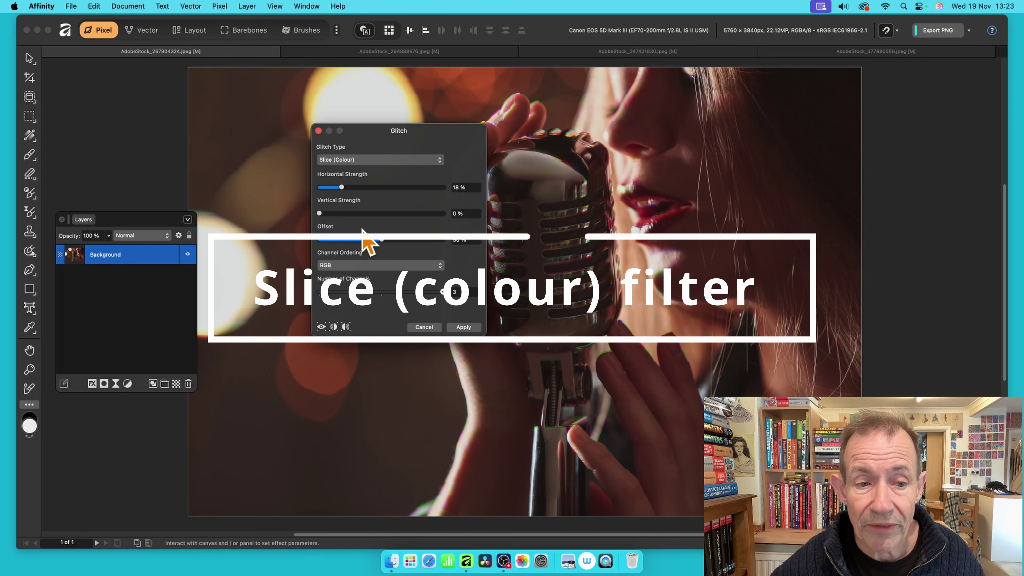
drag(381, 239, 493, 245)
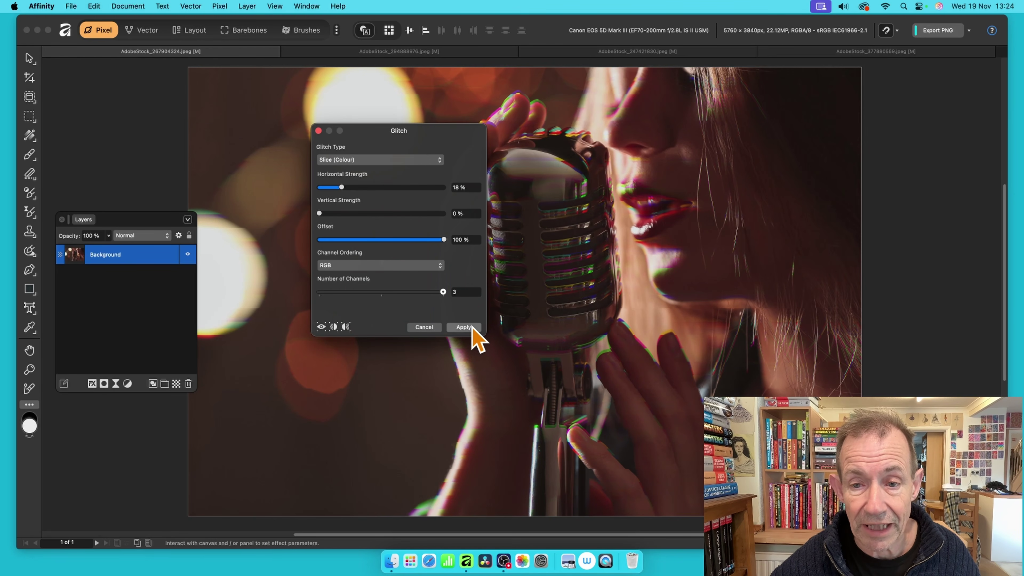
click(463, 327)
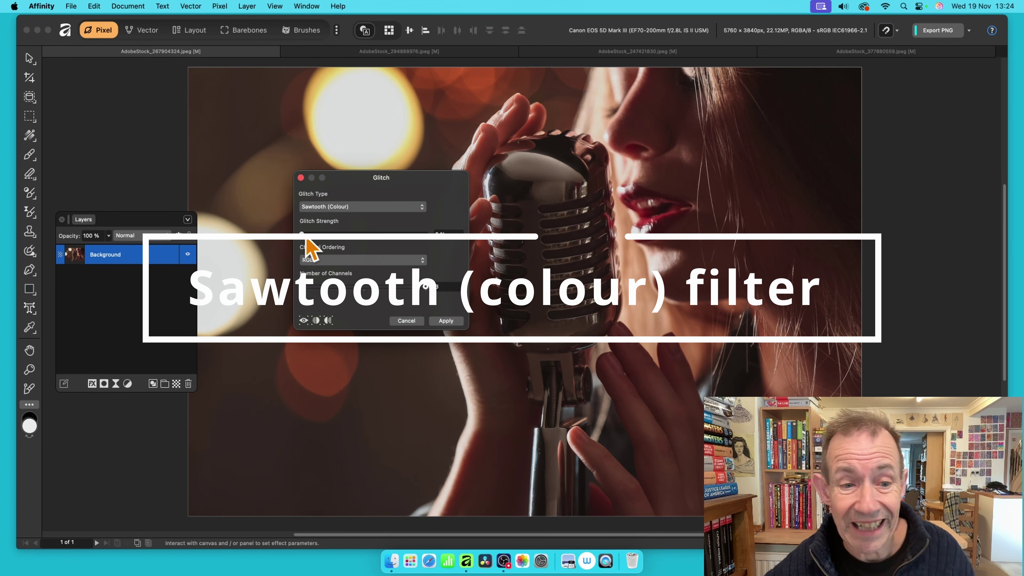
Set Sawtooth (Colour) to 4 % strength, try the GRB channel ordering, and apply the glitch with RGB ordering
mouse_move(303, 234)
mouse_down()
mouse_move(354, 238)
mouse_move(308, 239)
mouse_up()
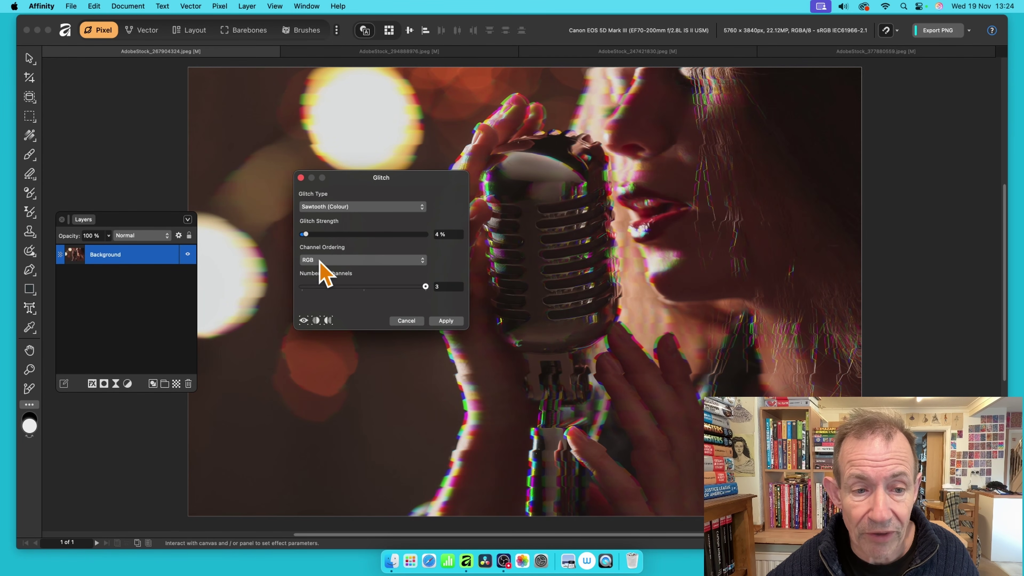
click(322, 271)
click(318, 283)
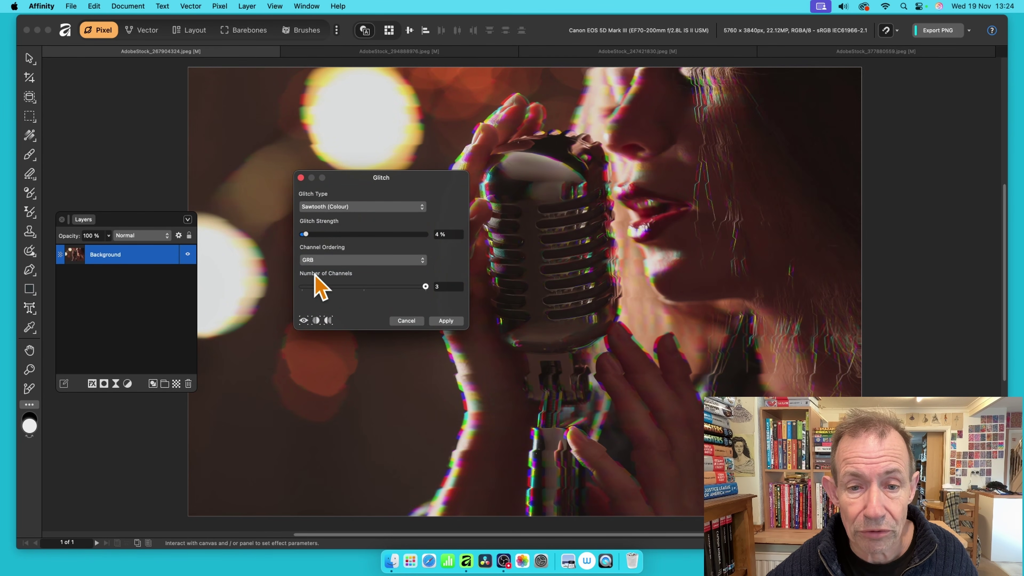
click(318, 263)
click(321, 255)
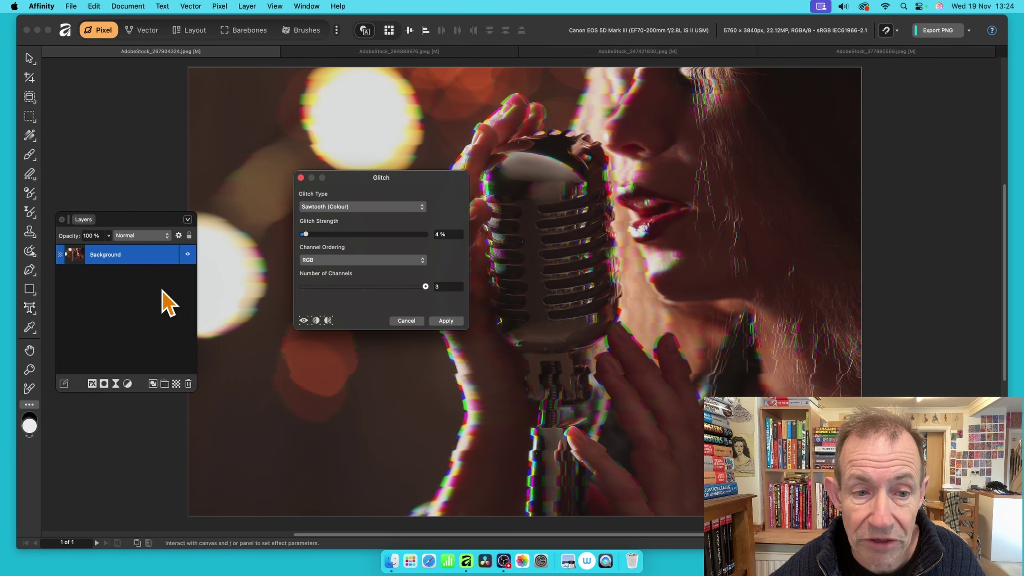
click(446, 321)
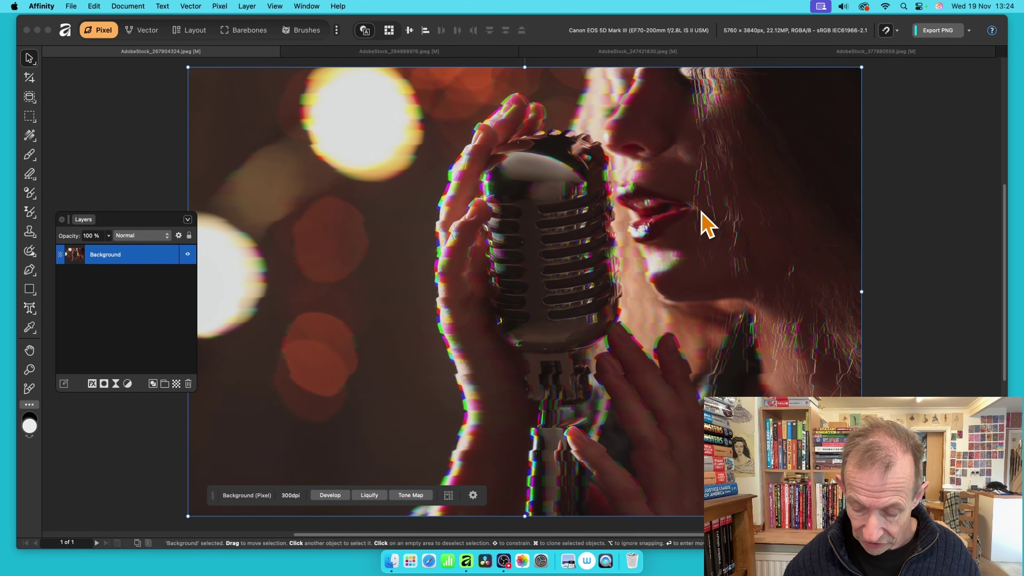
Repeat the Sawtooth (Colour) glitch on the Background three more times
key(super+f)
key(super+f)
key(super+f)
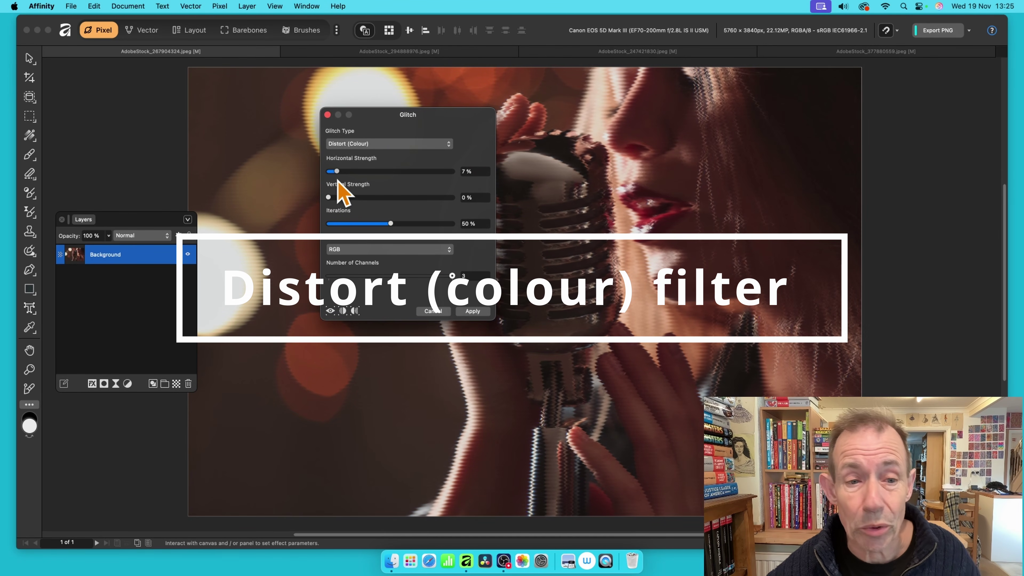
Try Distort (Colour) with 18 % vertical strength and 14 % iterations, and settle on 15 % horizontal, 8 % vertical and 4 % iterations
drag(336, 170, 350, 197)
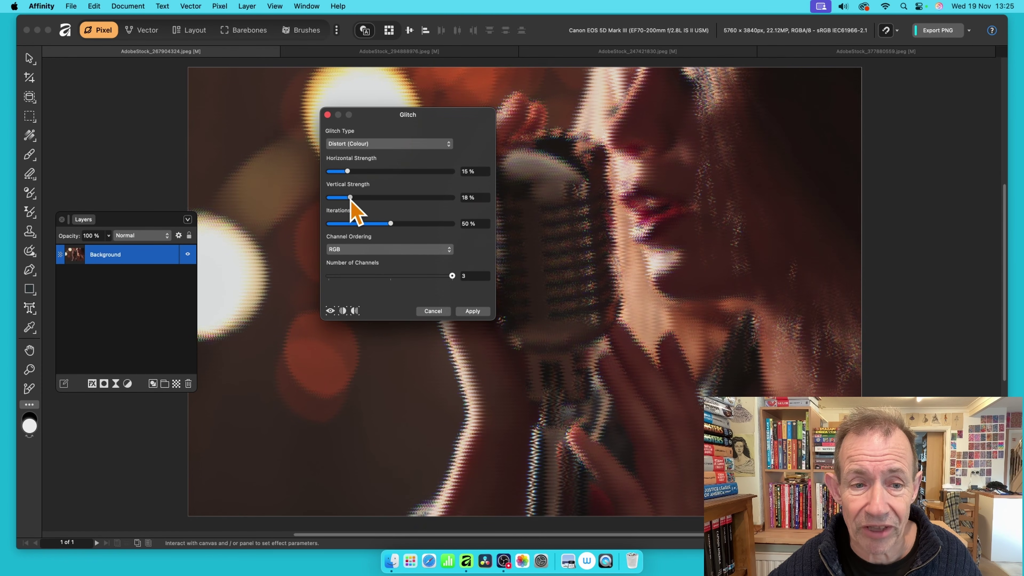
drag(389, 224, 346, 224)
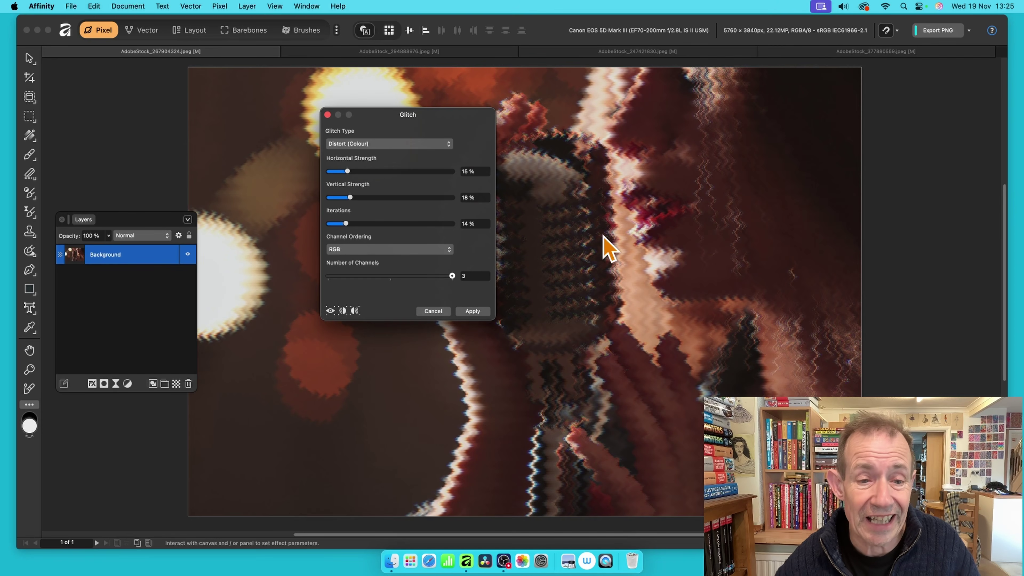
drag(345, 224, 346, 170)
Change the Distort (Colour) channel ordering to GRB and apply the glitch
click(359, 249)
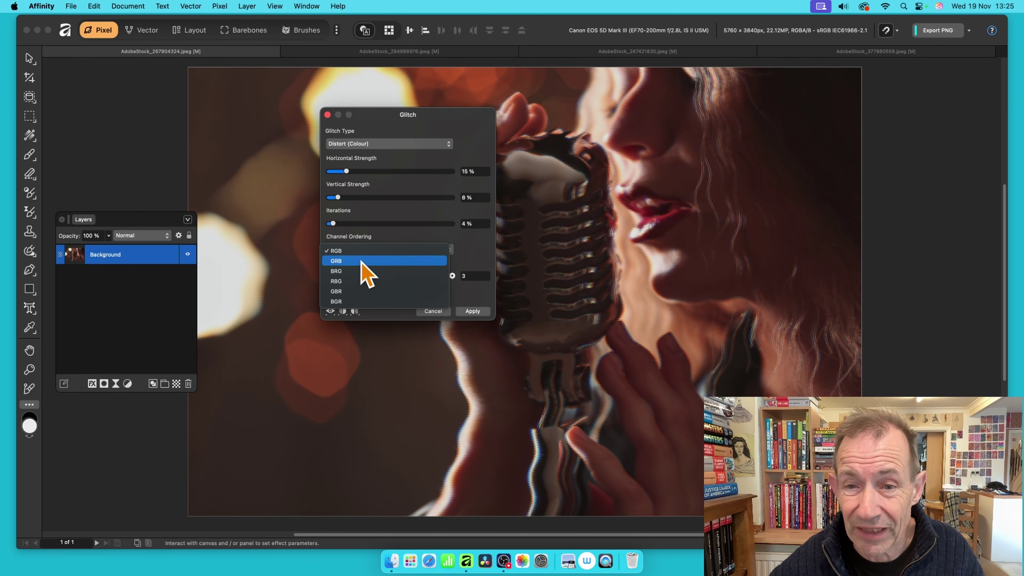
click(359, 261)
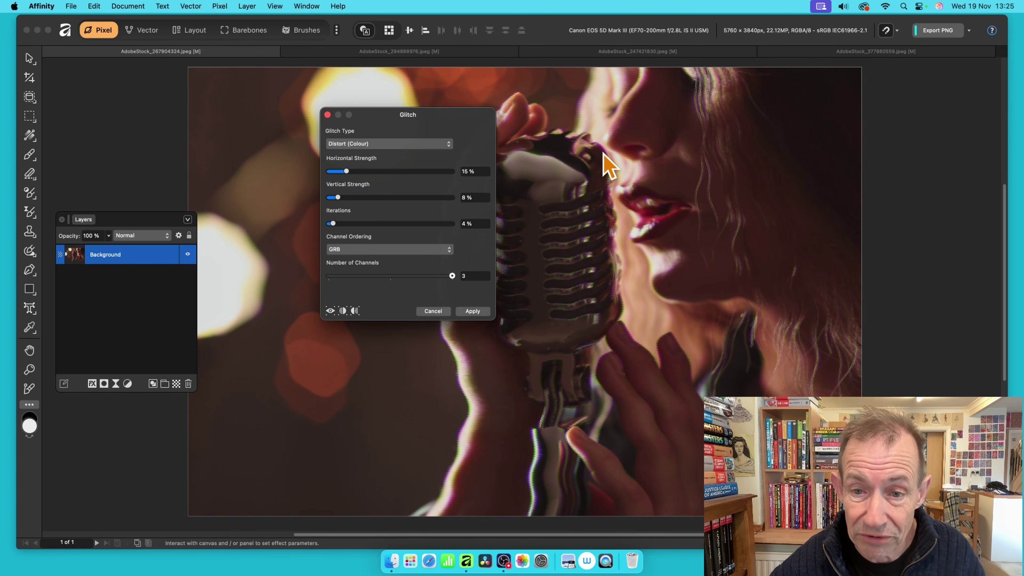
click(473, 311)
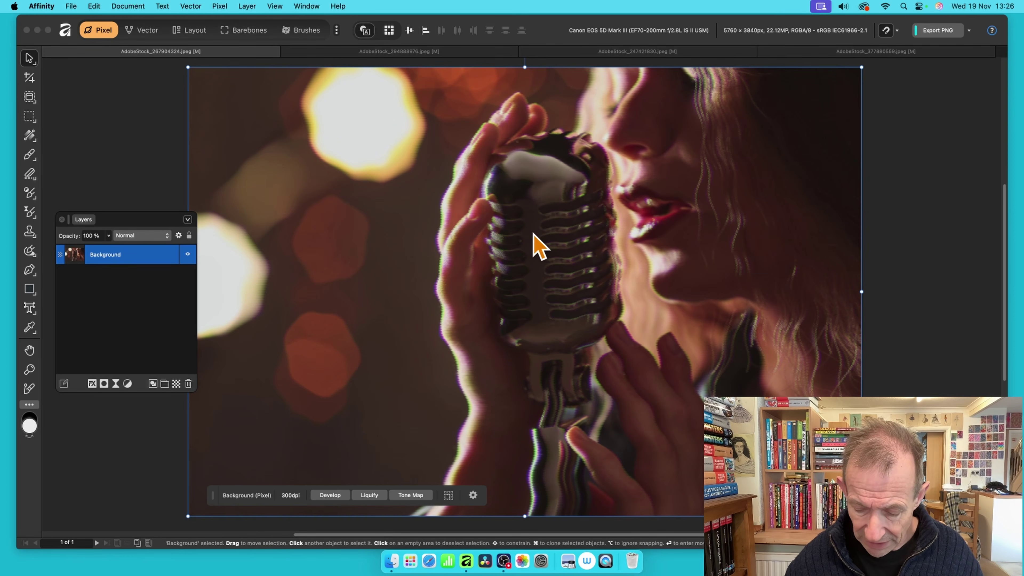
Repeat the Distort (Colour) glitch on the Background six more times
key(super+f)
key(super+f)
key(super+f)
key(super+f)
key(super+f)
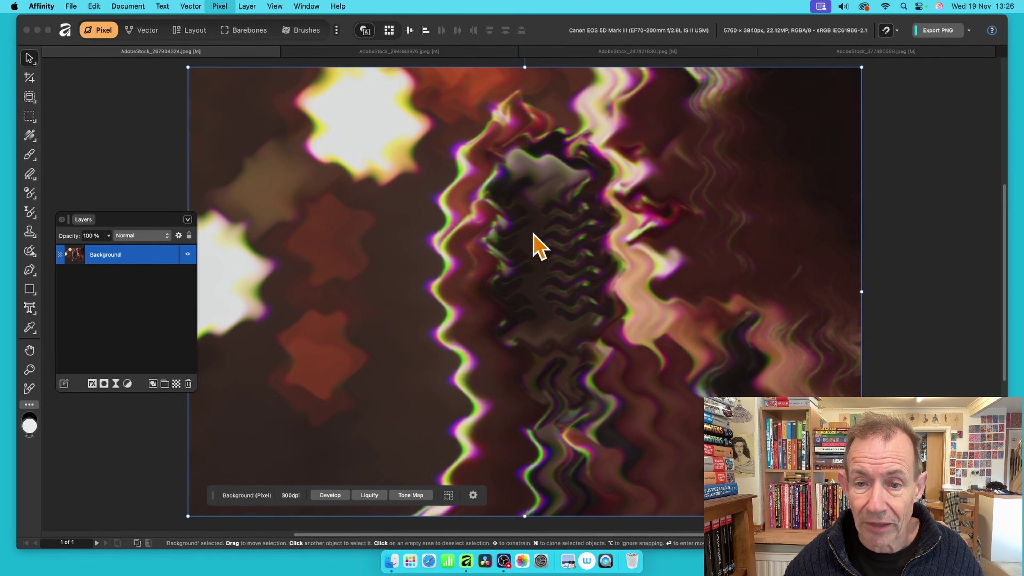
key(super+f)
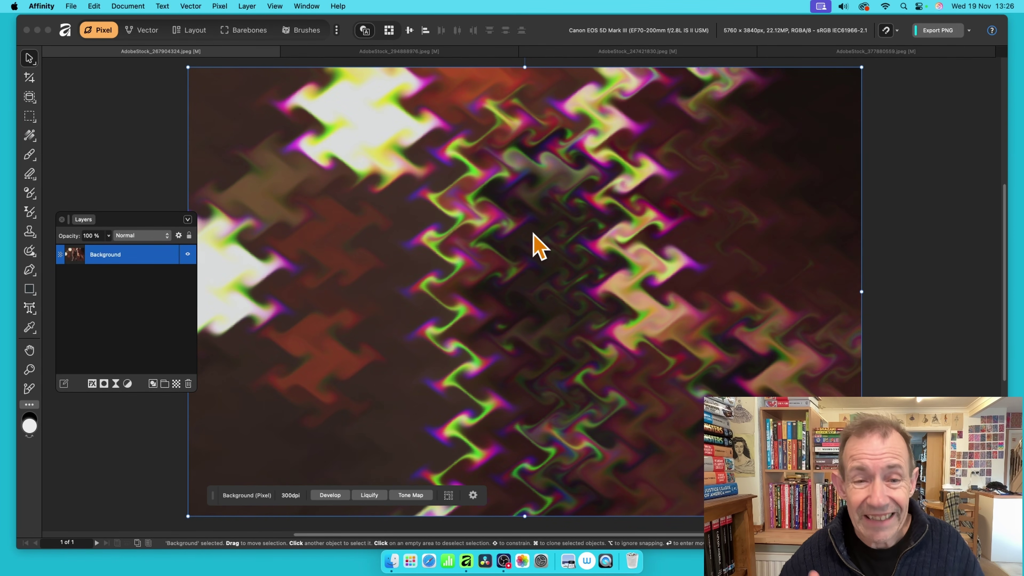
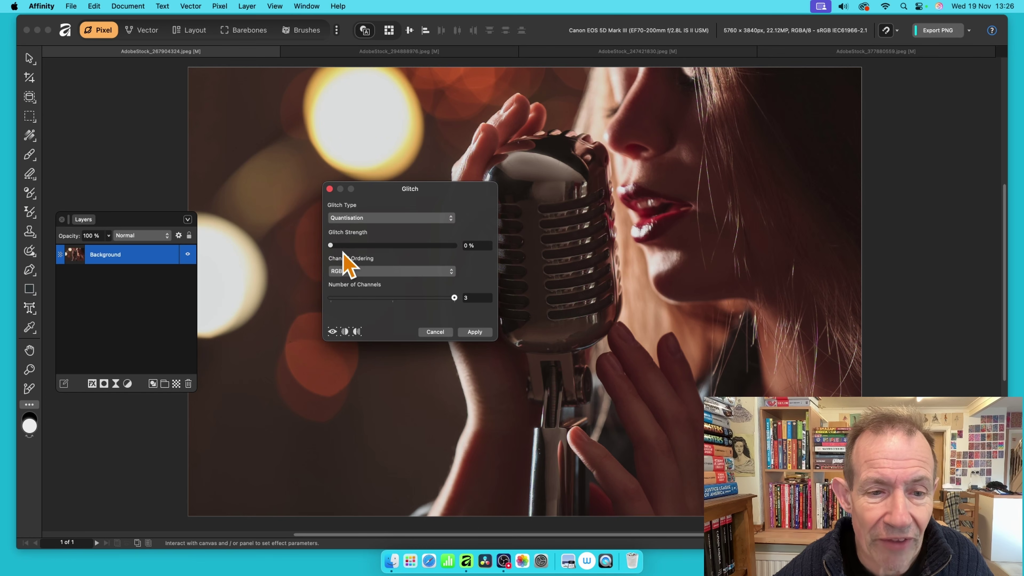
Set the Quantisation glitch strength to 85 %
drag(338, 246, 436, 247)
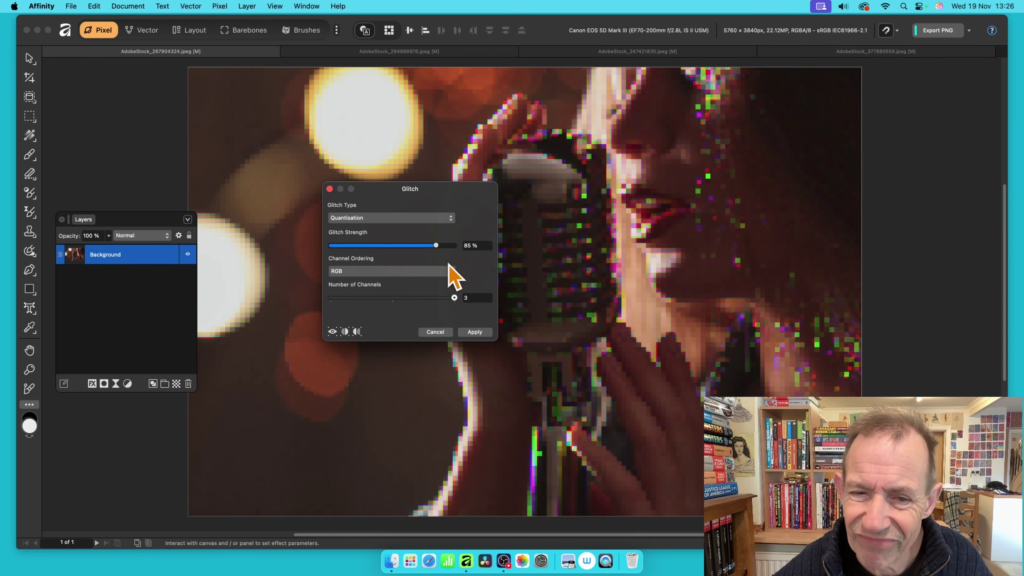
Set the Quantisation glitch strength to 100%, with 1 channel and GRB channel ordering
drag(440, 247, 467, 247)
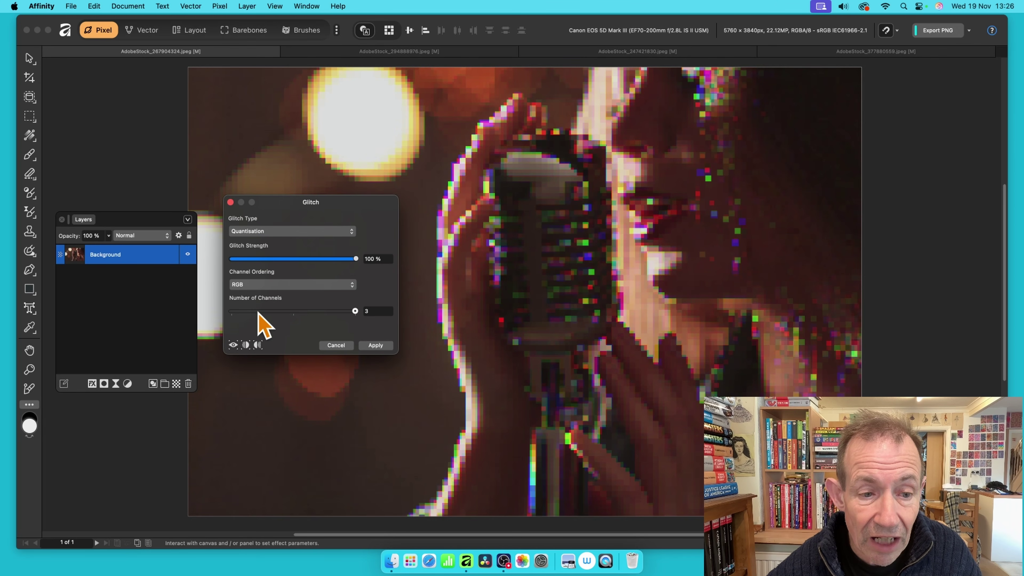
drag(355, 311, 231, 311)
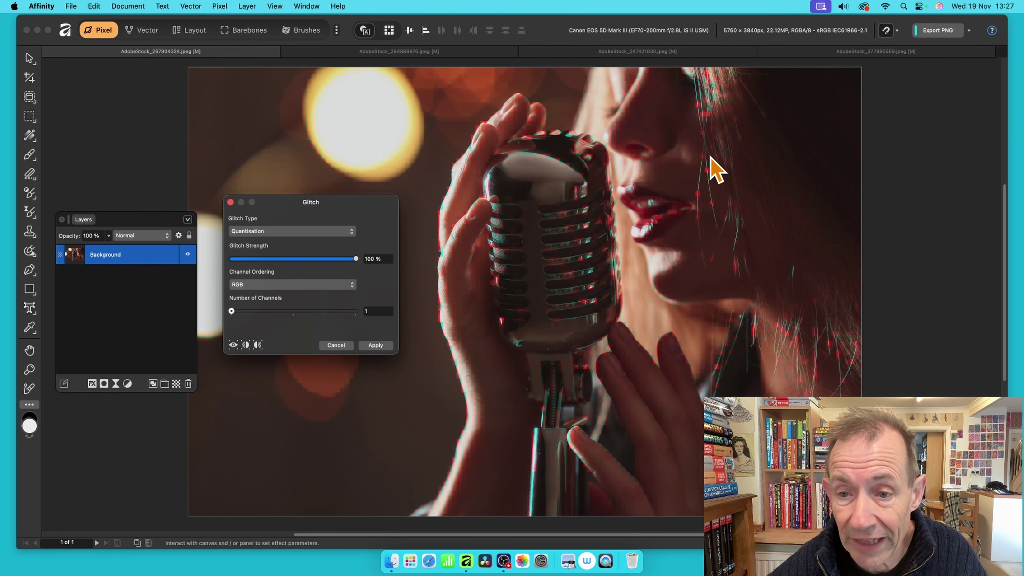
click(266, 285)
click(266, 296)
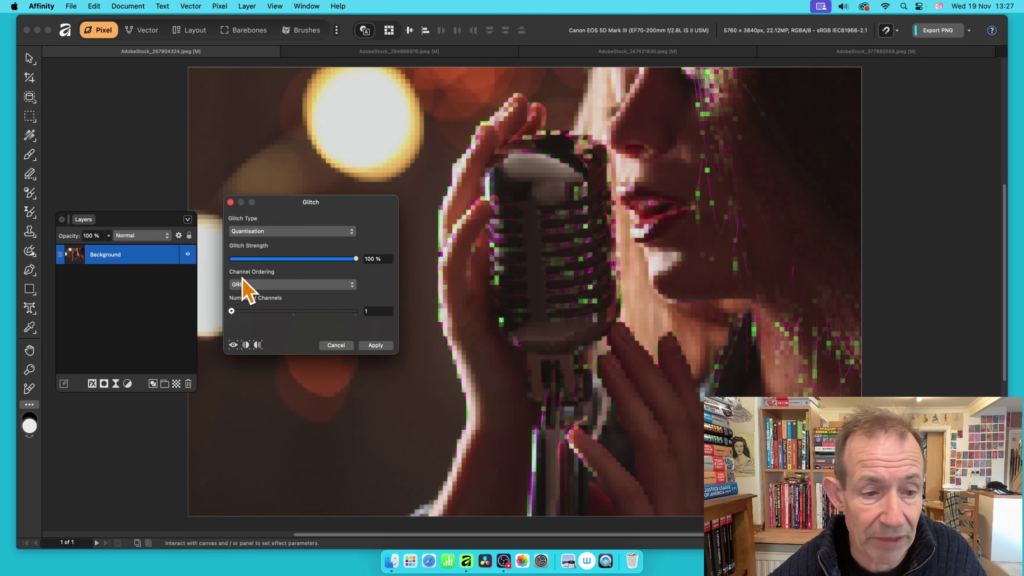
Change the Quantisation glitch to BRG channel ordering with 3 channels and apply it to the Background layer
click(275, 286)
click(274, 294)
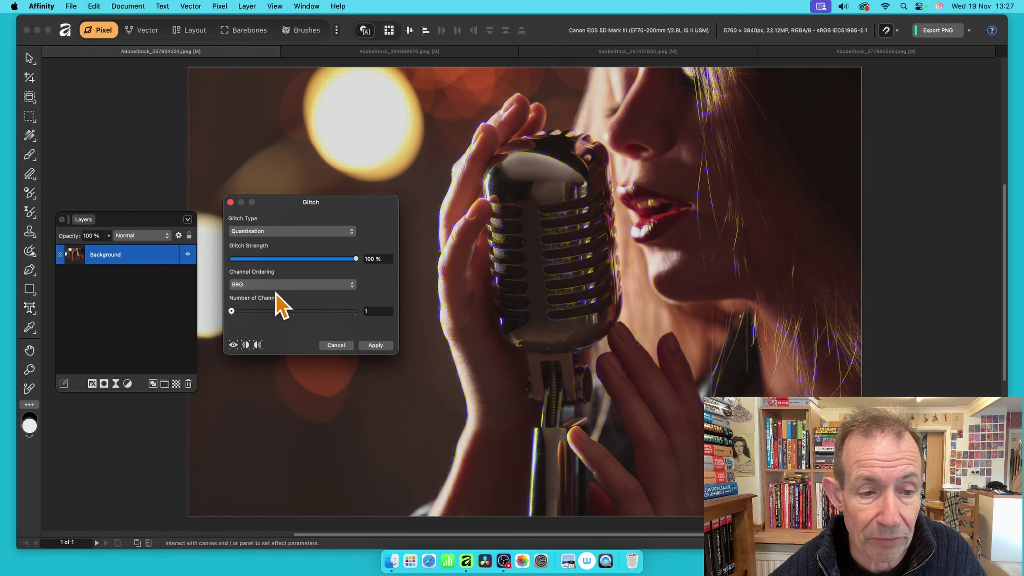
drag(253, 311, 399, 330)
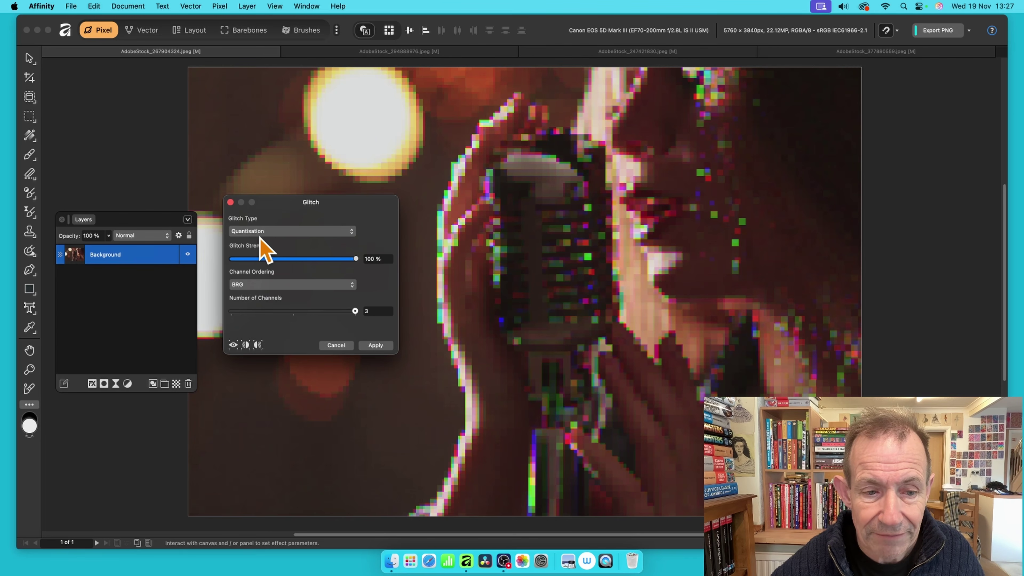
click(382, 346)
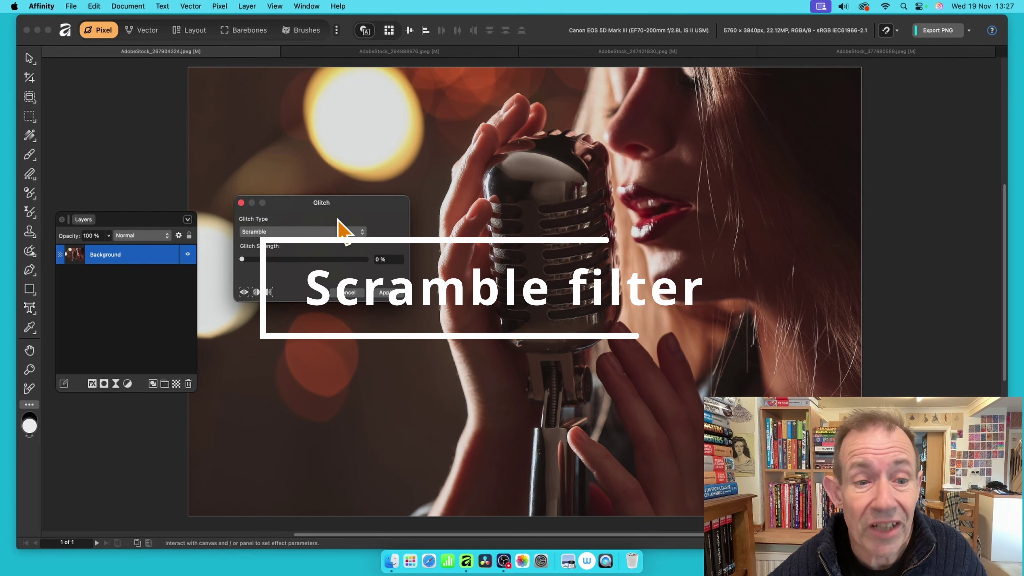
Try the Scramble glitch at 100%, reduce its strength to 67%, and apply it to the photo
drag(241, 259, 382, 262)
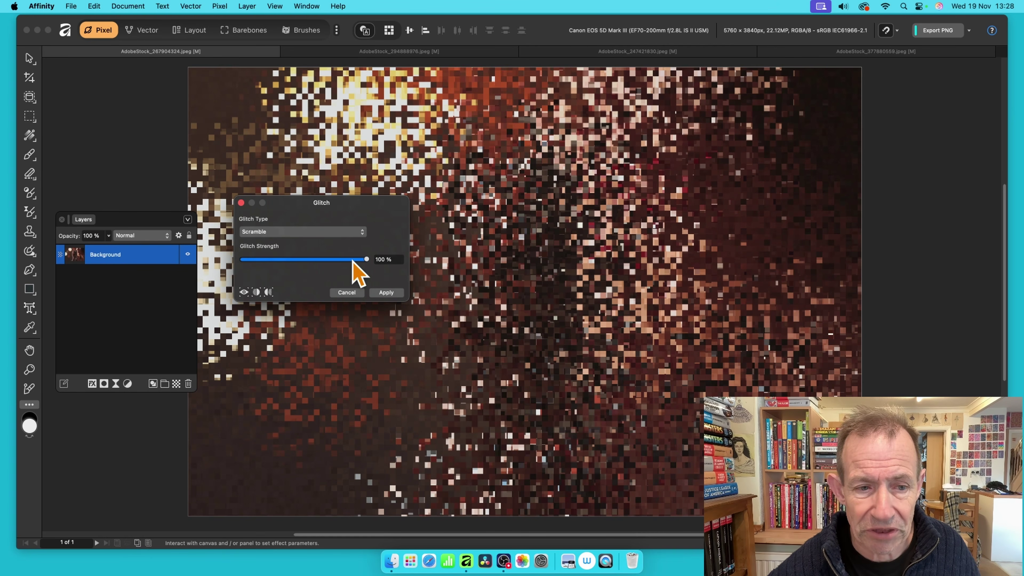
drag(351, 258, 286, 269)
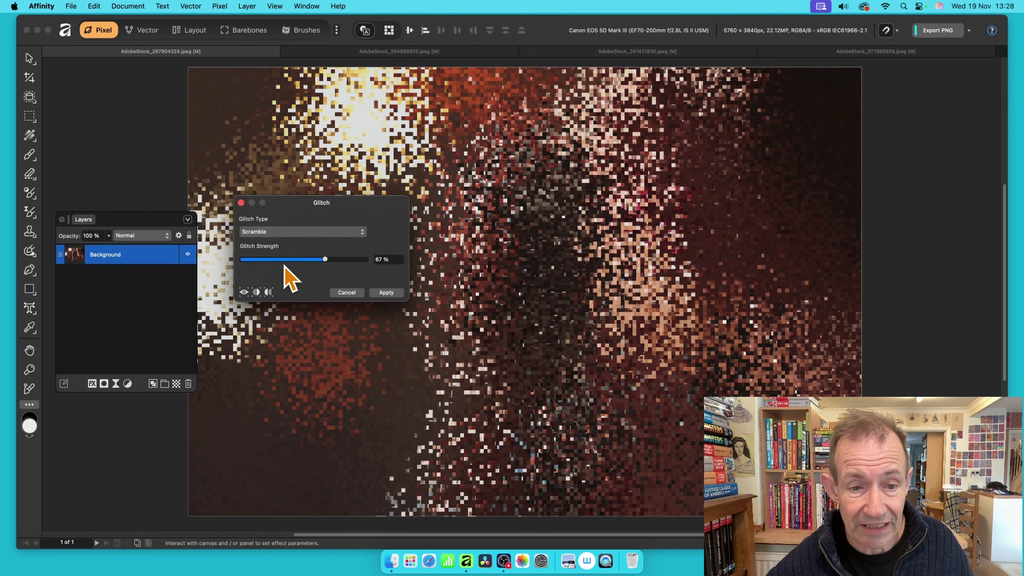
click(386, 292)
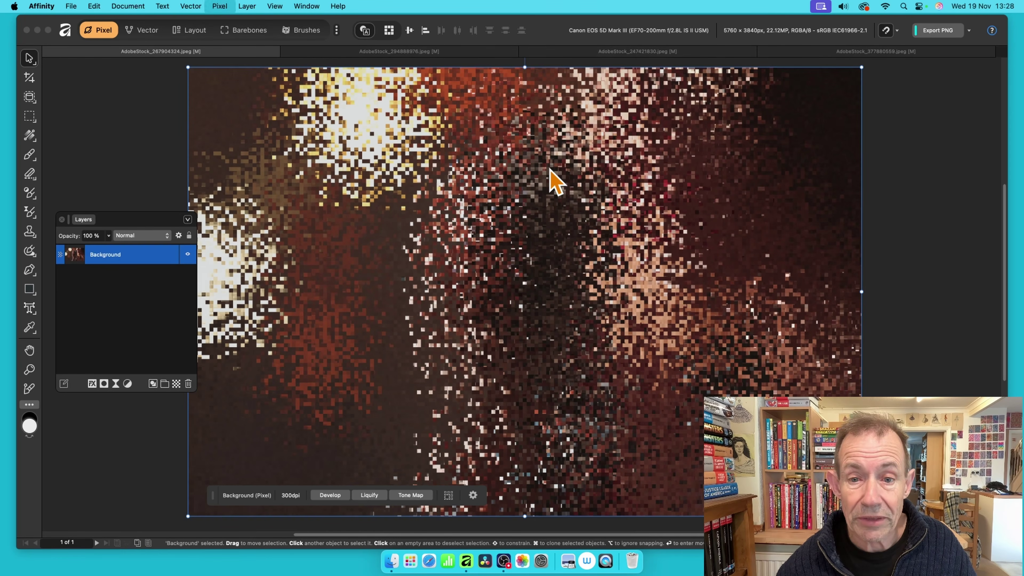
Reapply the last Scramble glitch to the Background layer six more times
key(super+f)
key(super+f)
key(super+f)
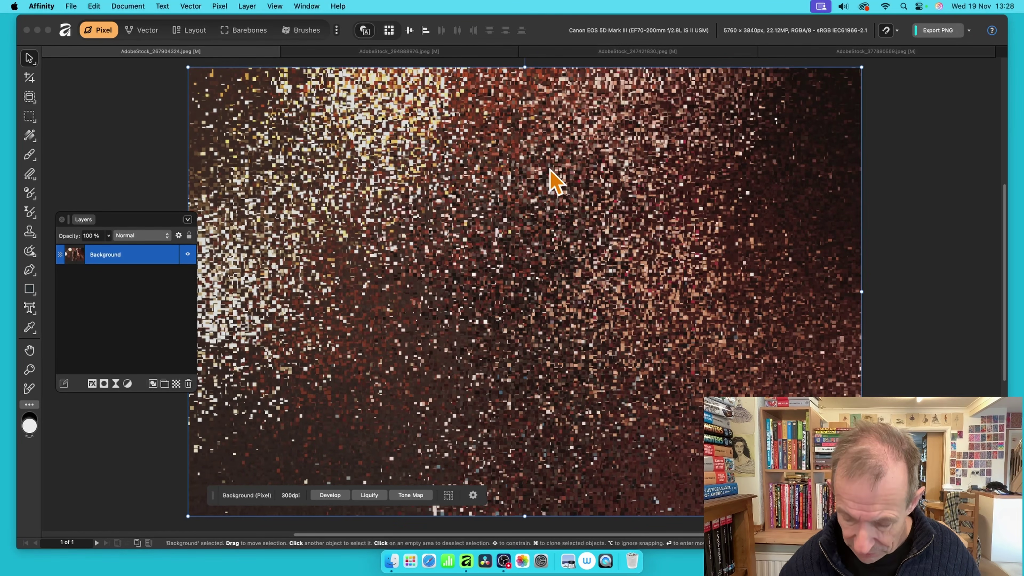
key(super+f)
key(super+f)
key(super+f)
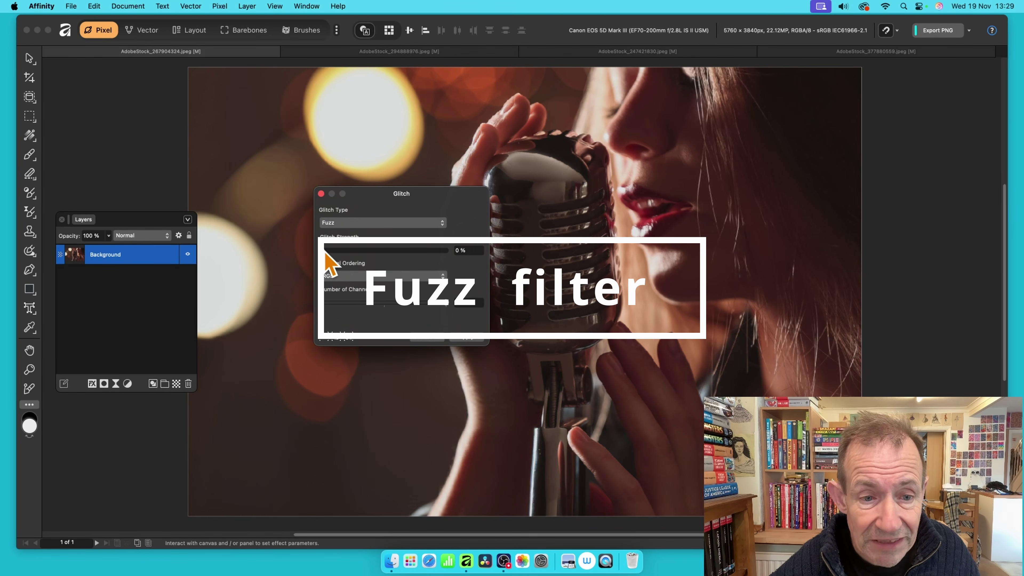
Raise the Fuzz glitch strength to 100% and try the GRB, BRG and RBG channel orderings before returning to RGB
drag(325, 250, 507, 254)
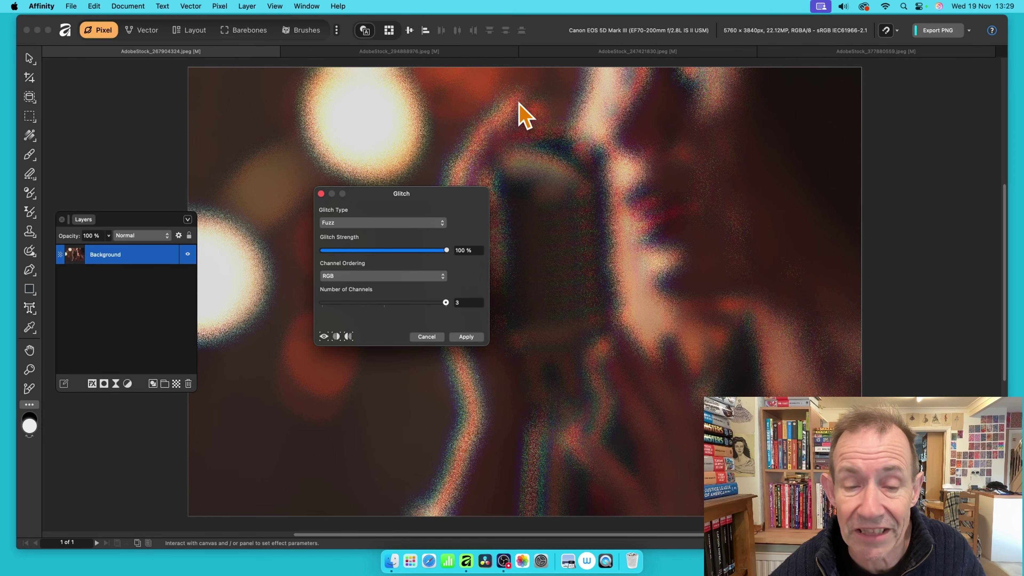
click(374, 277)
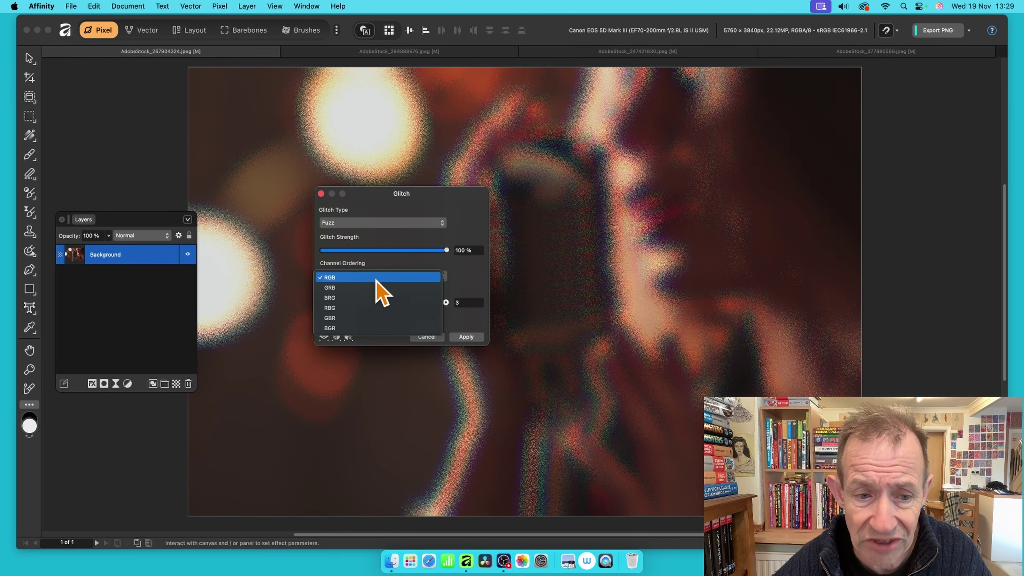
click(375, 287)
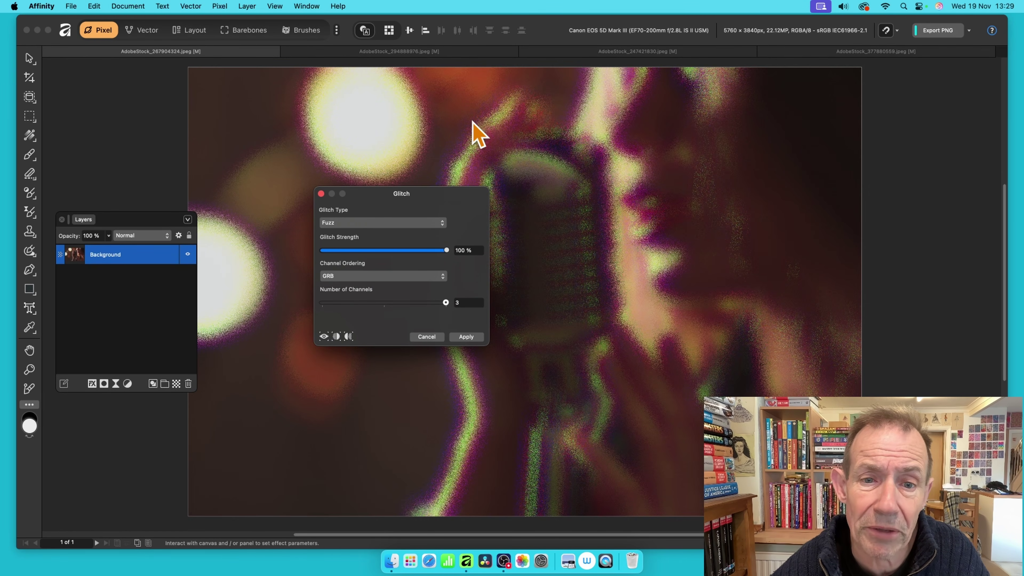
click(366, 277)
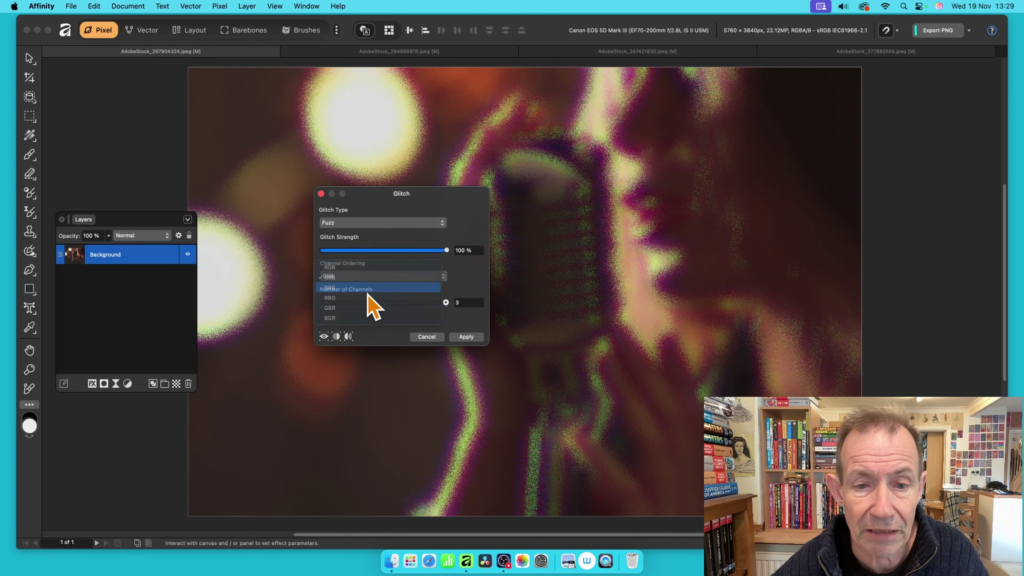
click(373, 307)
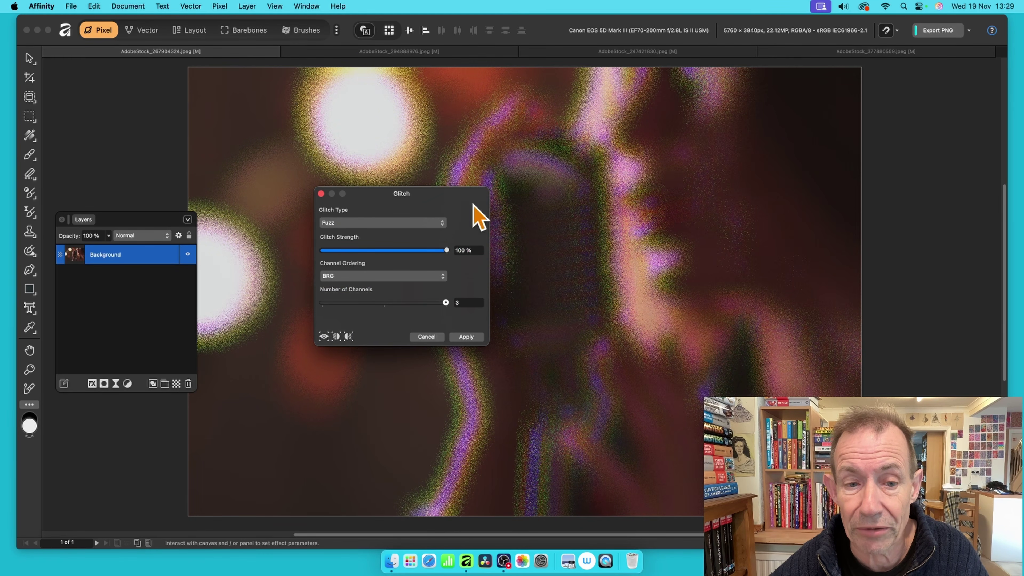
click(345, 271)
click(355, 297)
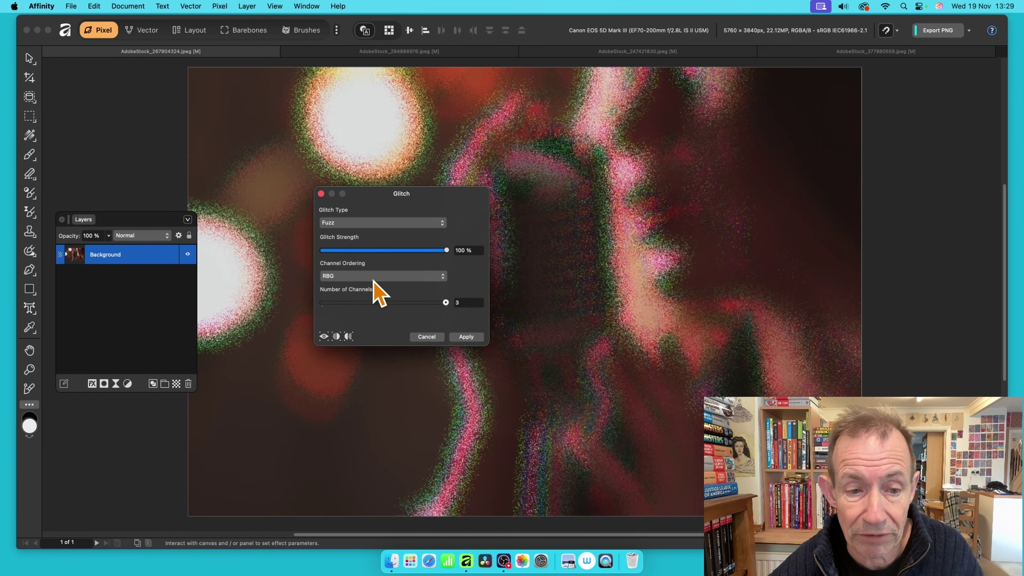
click(365, 277)
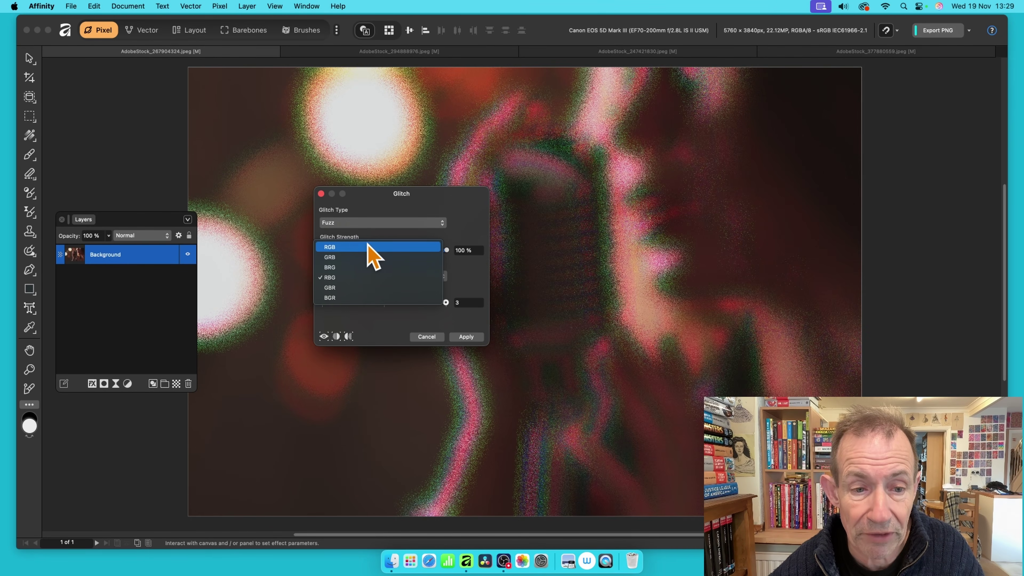
click(368, 247)
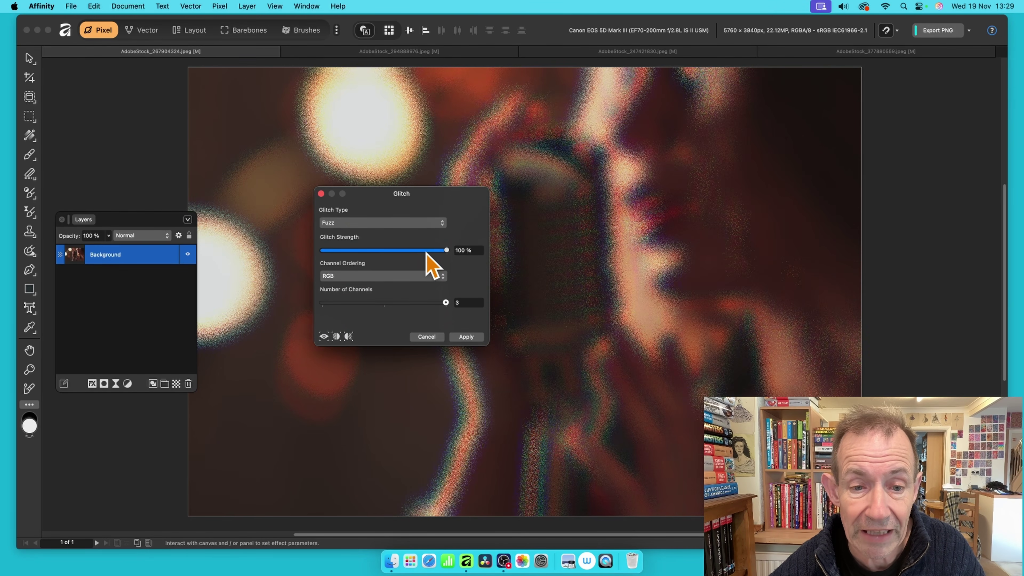
Try weaker and stronger Fuzz settings, settle on a glitch strength of 42%, and apply the filter
drag(440, 251, 337, 263)
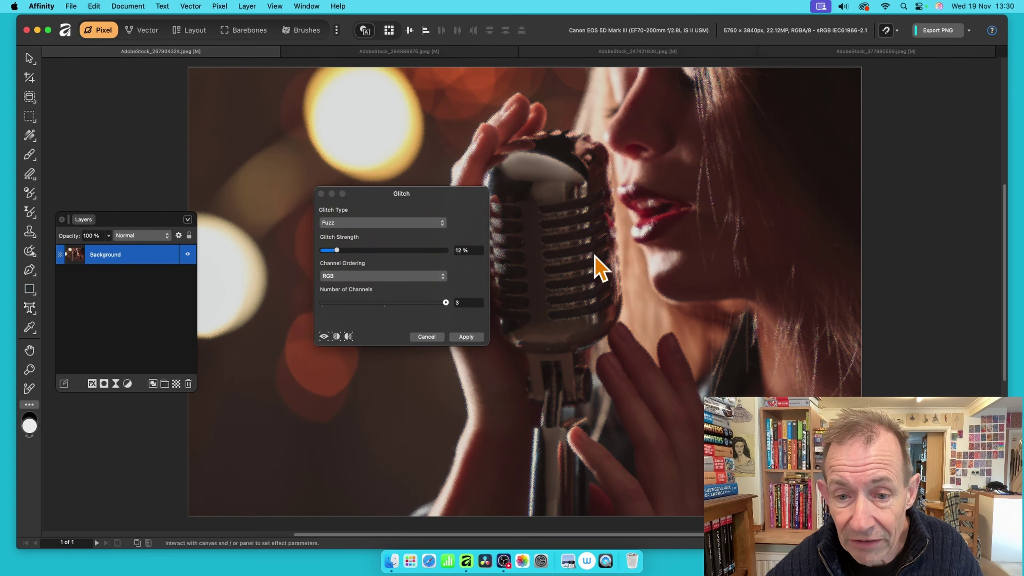
drag(594, 268, 644, 275)
drag(547, 265, 596, 251)
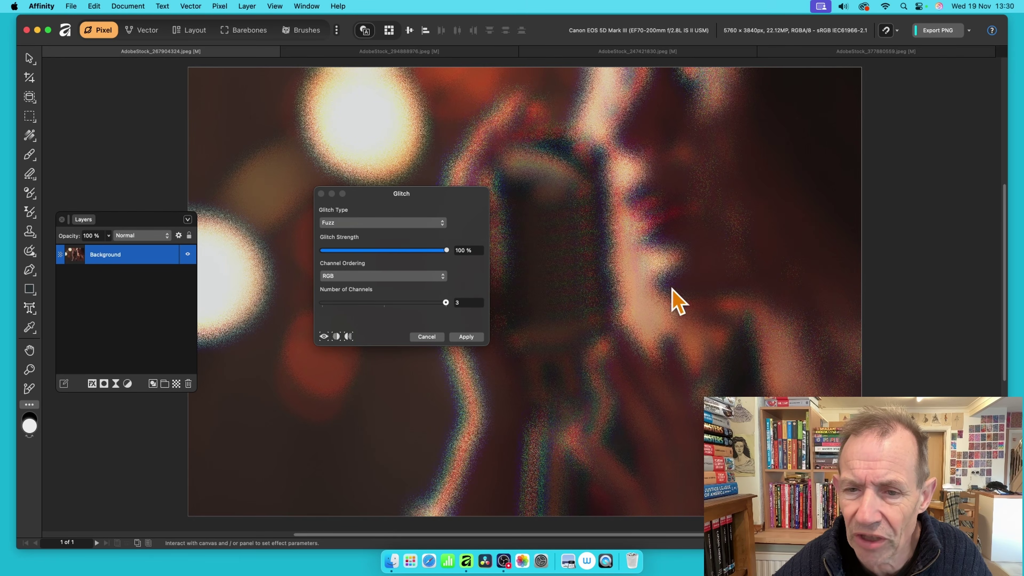
drag(615, 244, 578, 269)
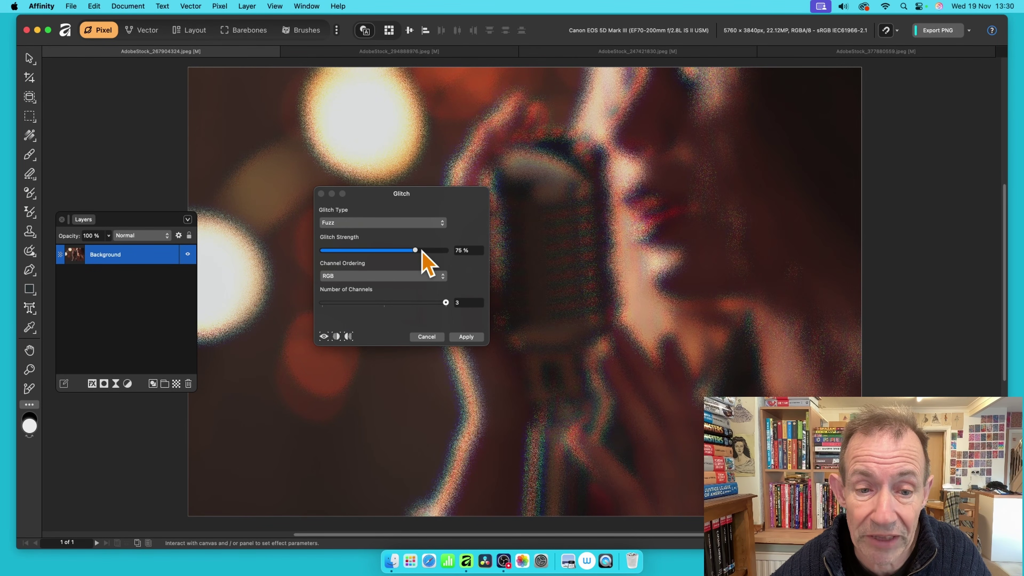
drag(417, 251, 374, 251)
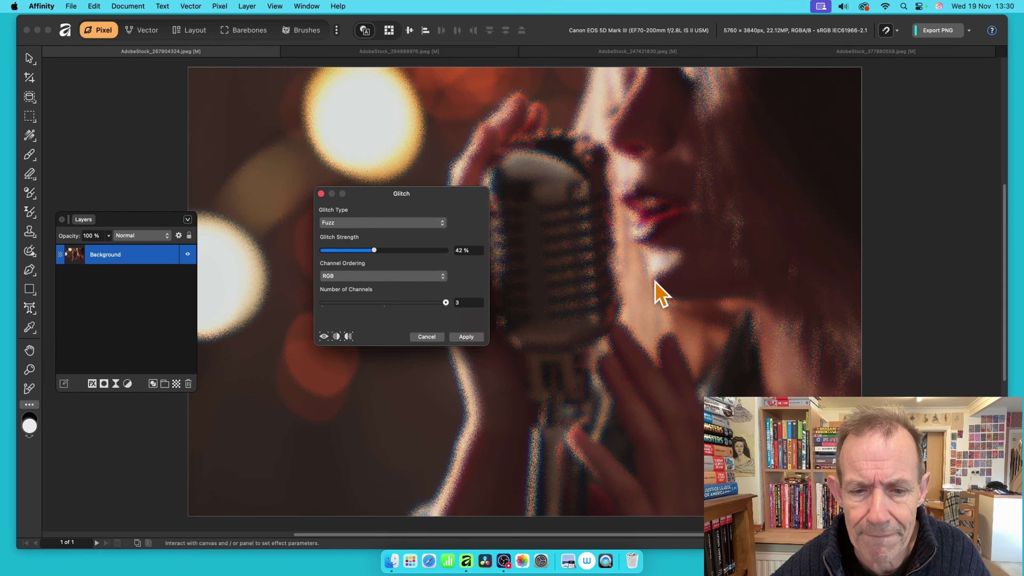
click(466, 336)
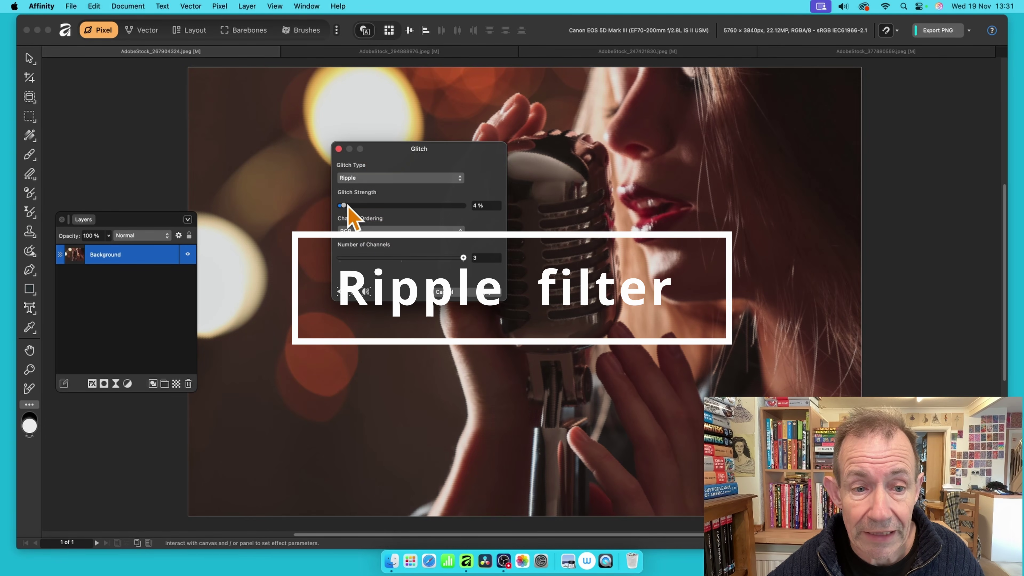
Set the Ripple glitch to GRB channel ordering and compare high and low strengths, ending at 19%
drag(346, 206, 458, 210)
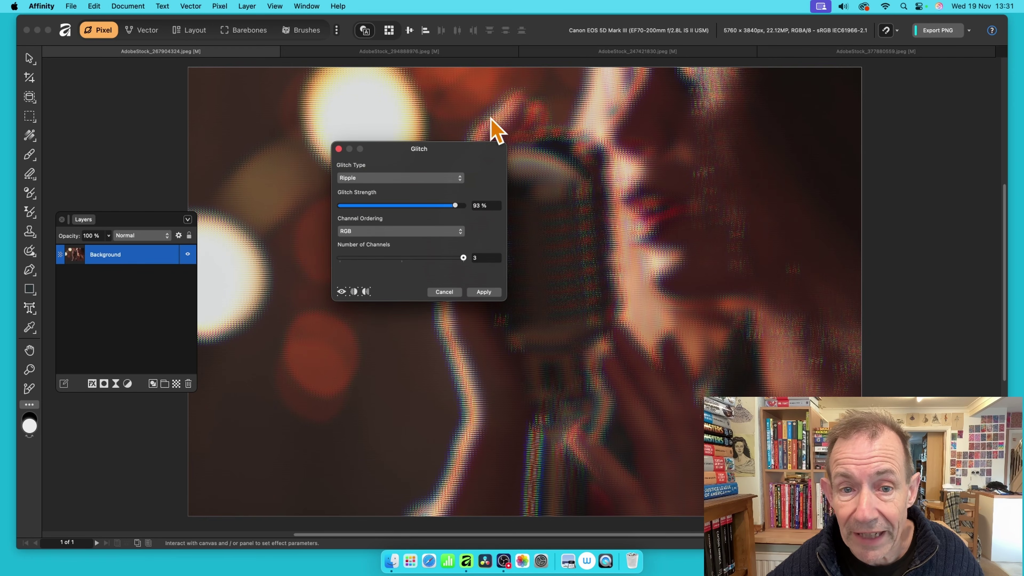
drag(421, 207, 356, 209)
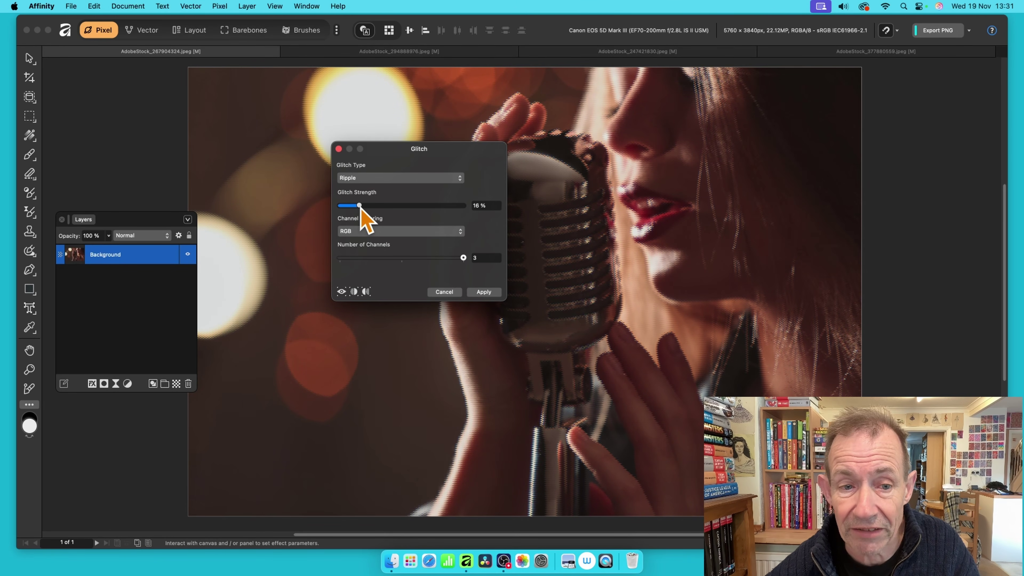
click(393, 233)
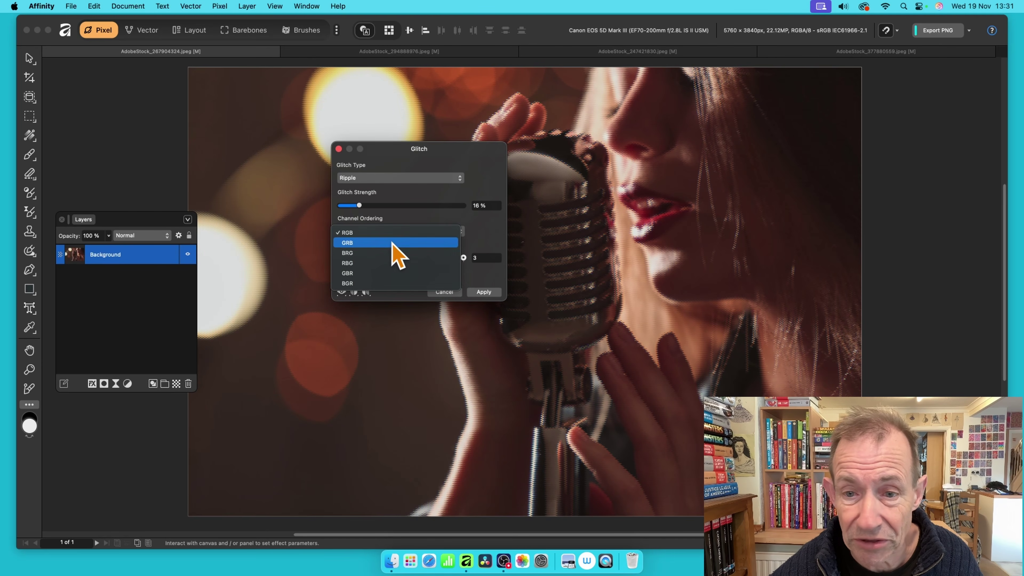
click(392, 245)
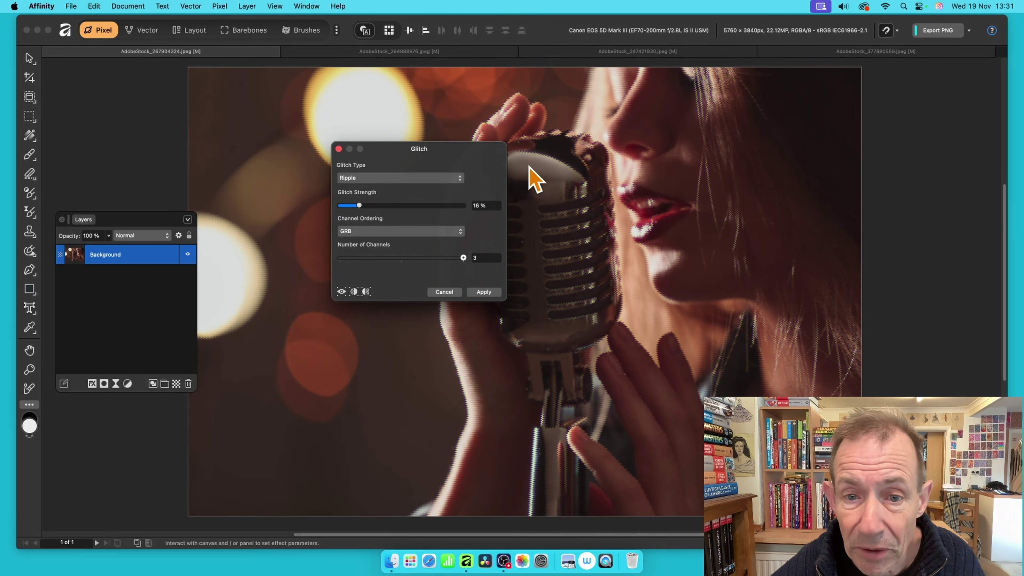
drag(372, 206, 487, 212)
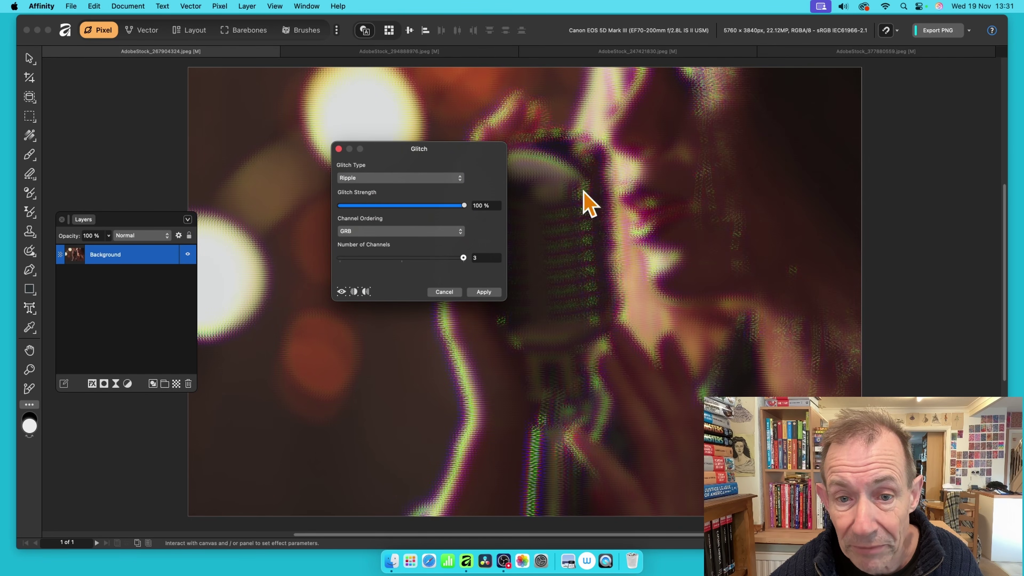
click(356, 206)
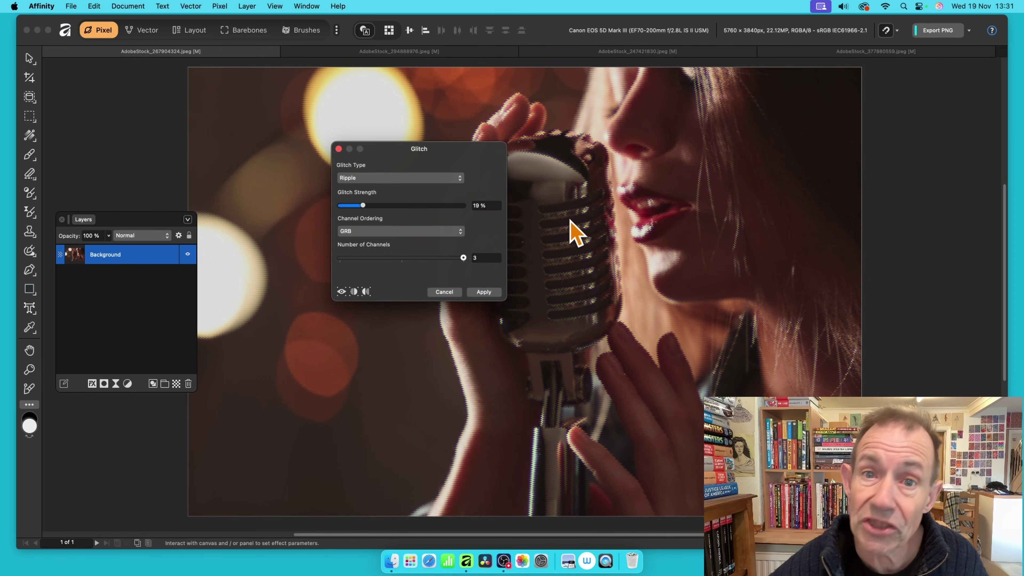
Return the Ripple glitch to RGB ordering, try 1 channel, restore 3 channels, and apply it
click(385, 233)
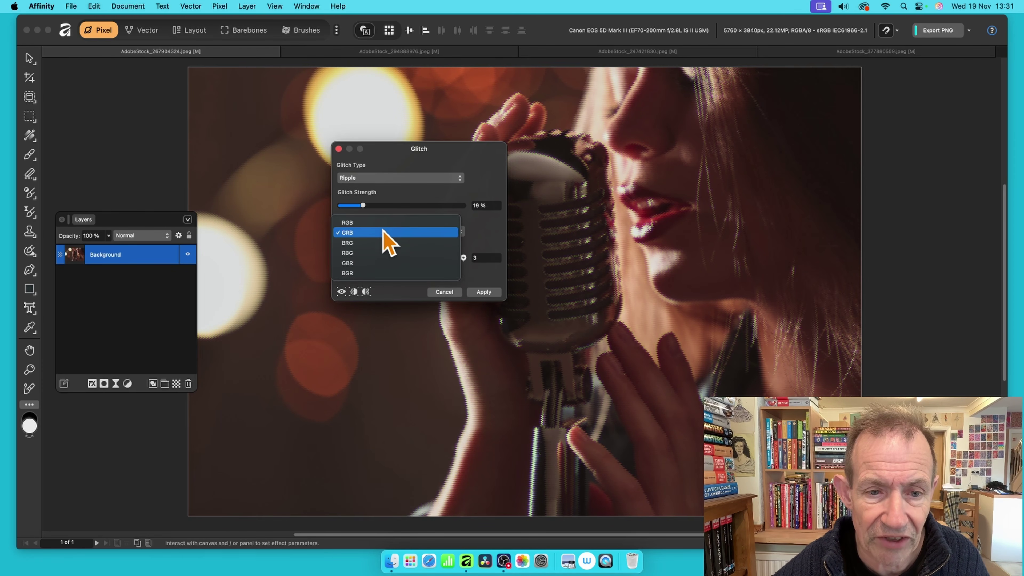
click(348, 231)
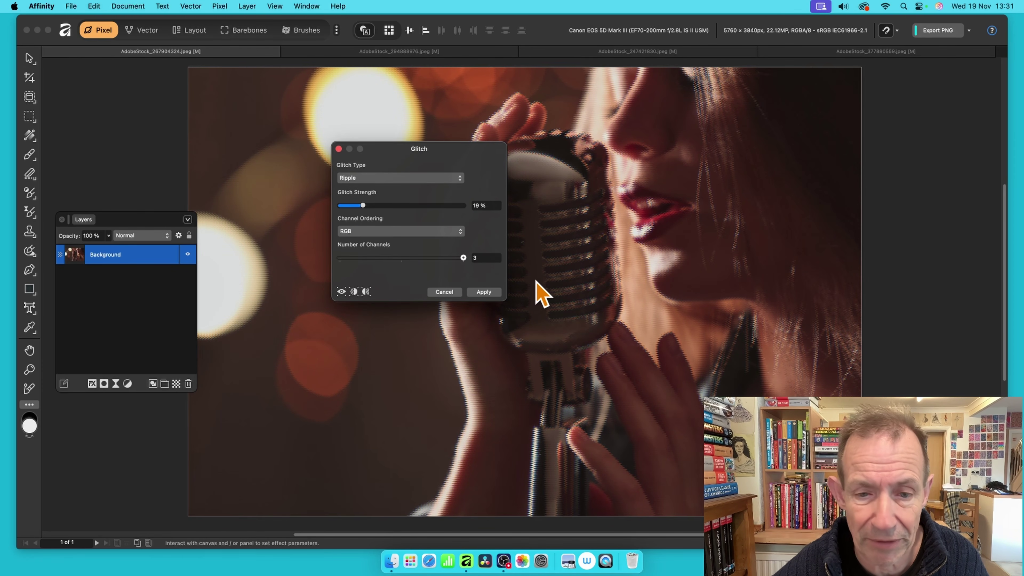
drag(464, 257, 326, 260)
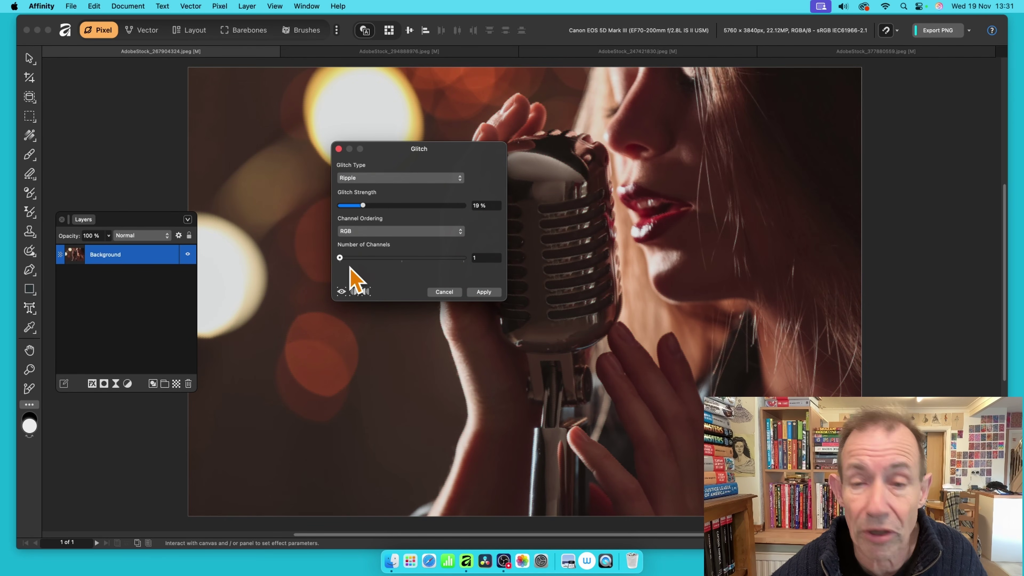
drag(342, 259, 547, 258)
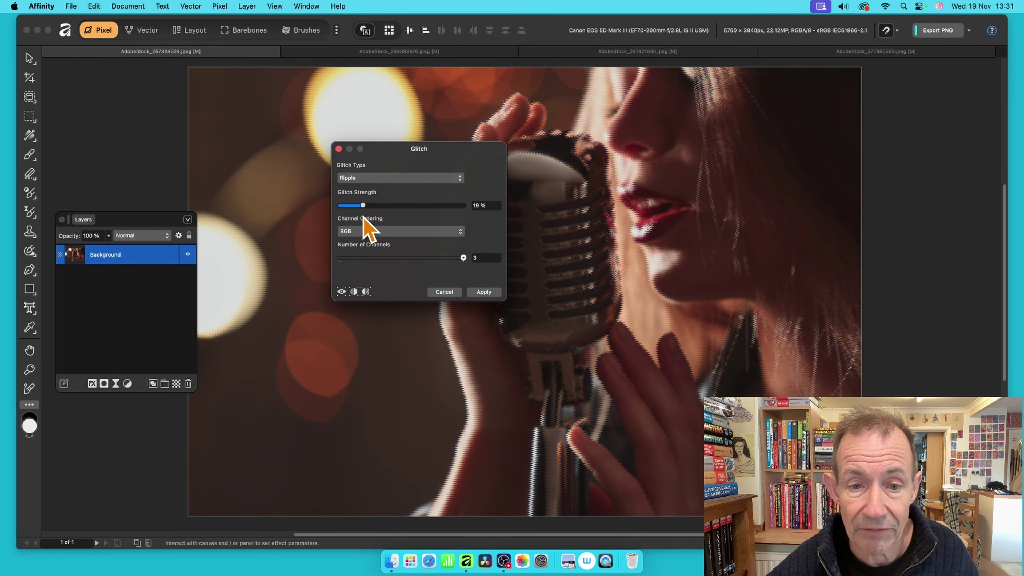
click(484, 292)
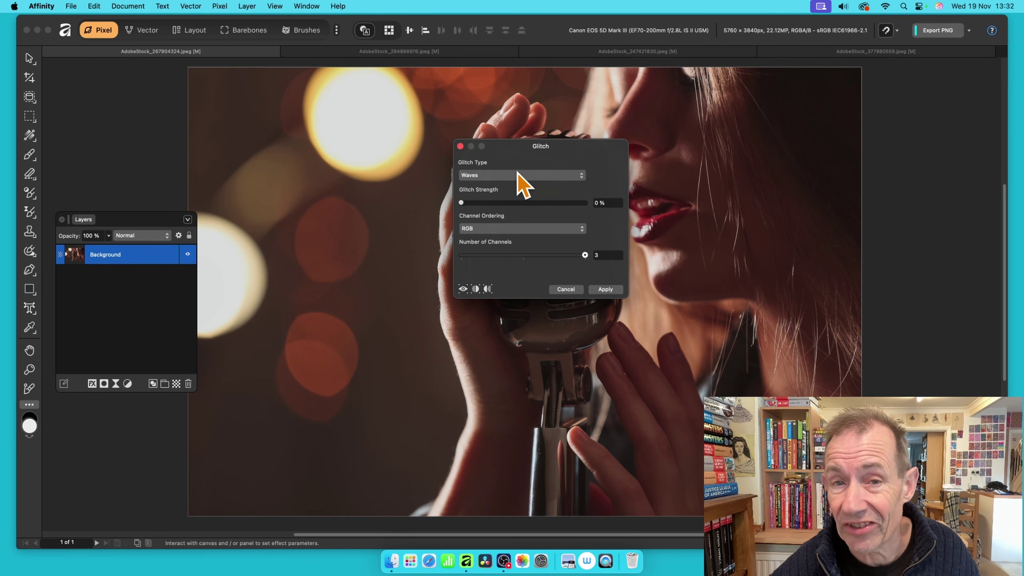
Set the Waves glitch strength to 23% and try the GRB, BRG and RBG channel orderings before returning to RGB
drag(461, 202, 489, 202)
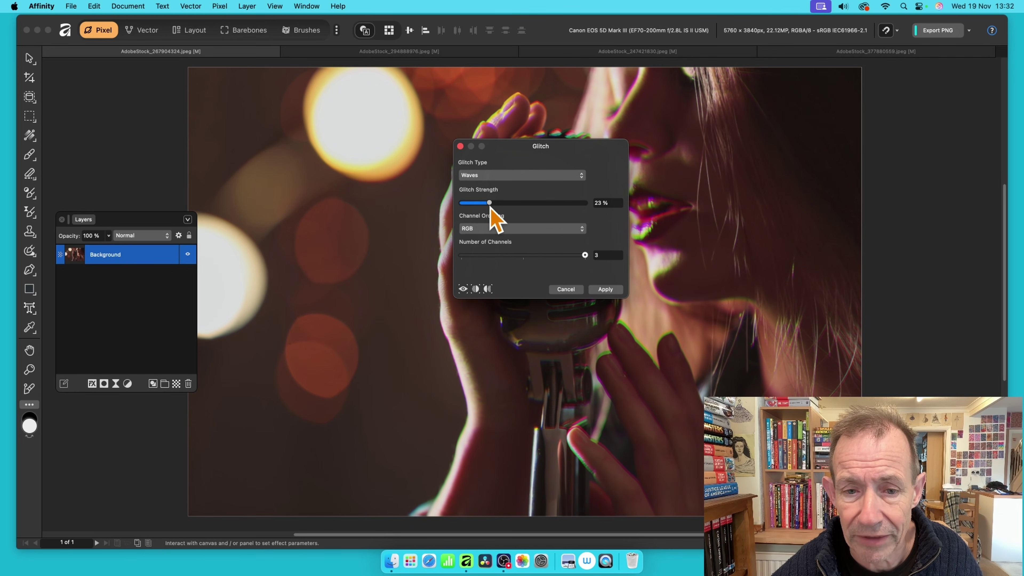
click(518, 227)
click(517, 240)
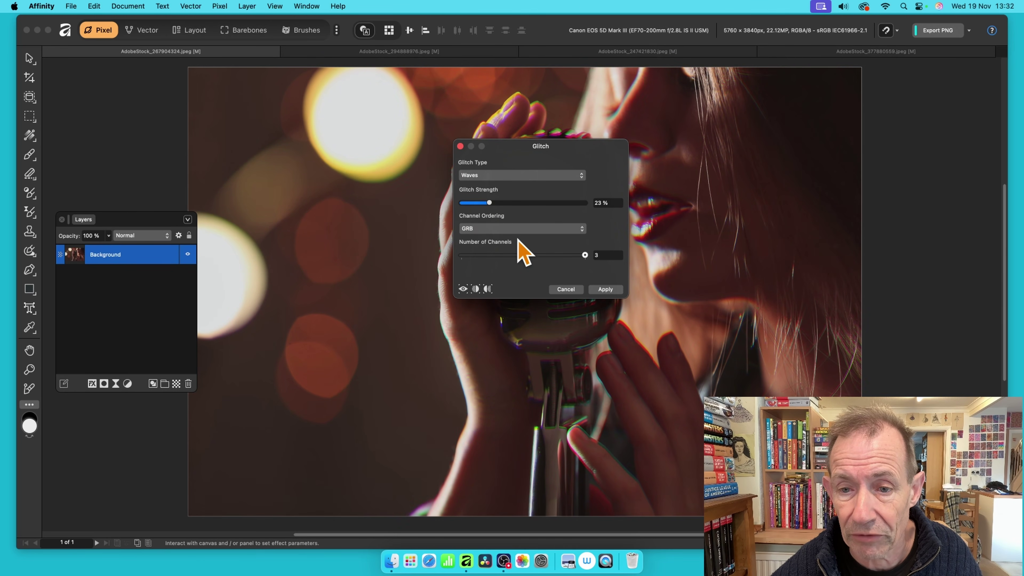
click(490, 229)
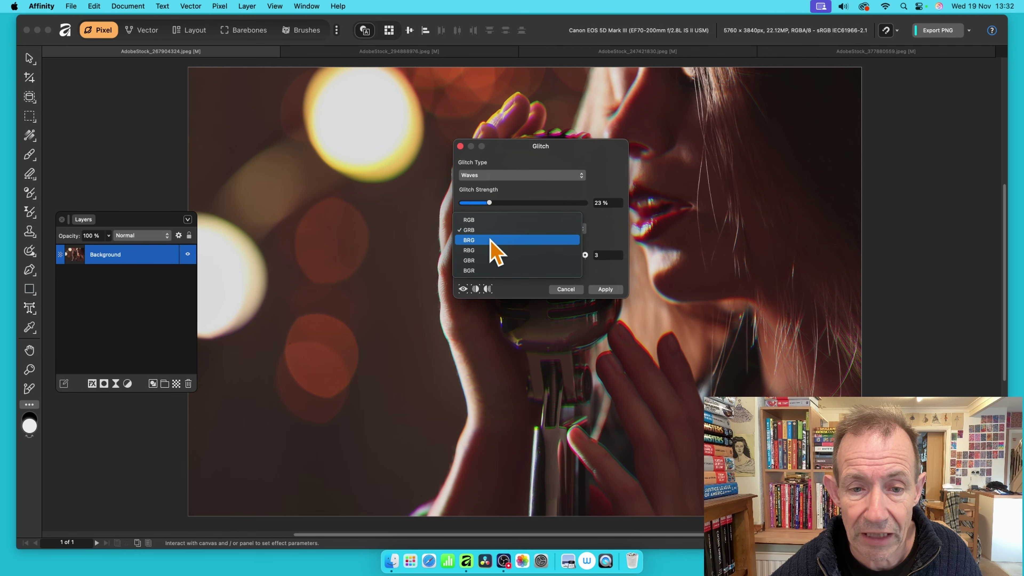
click(494, 241)
click(499, 230)
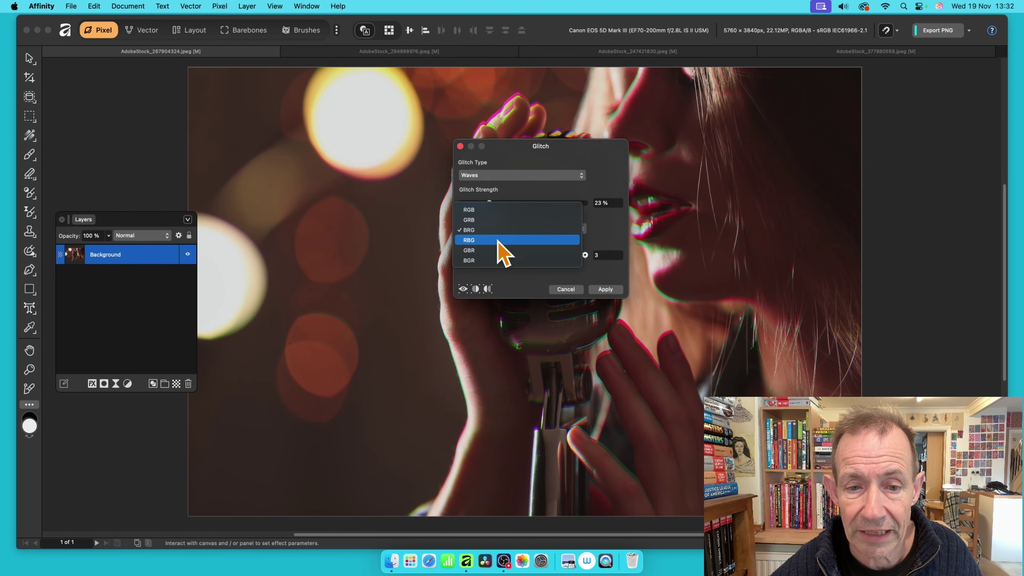
click(499, 234)
click(501, 228)
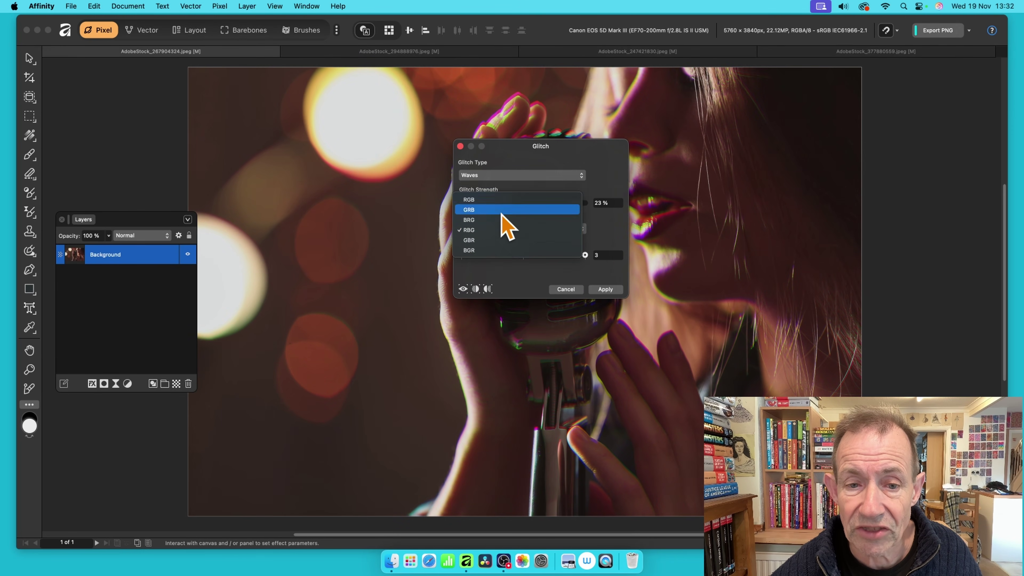
click(502, 217)
Try the Waves glitch with 1 channel, restore 3 channels, raise the glitch strength well above 23%, and apply the filter
drag(585, 255, 461, 255)
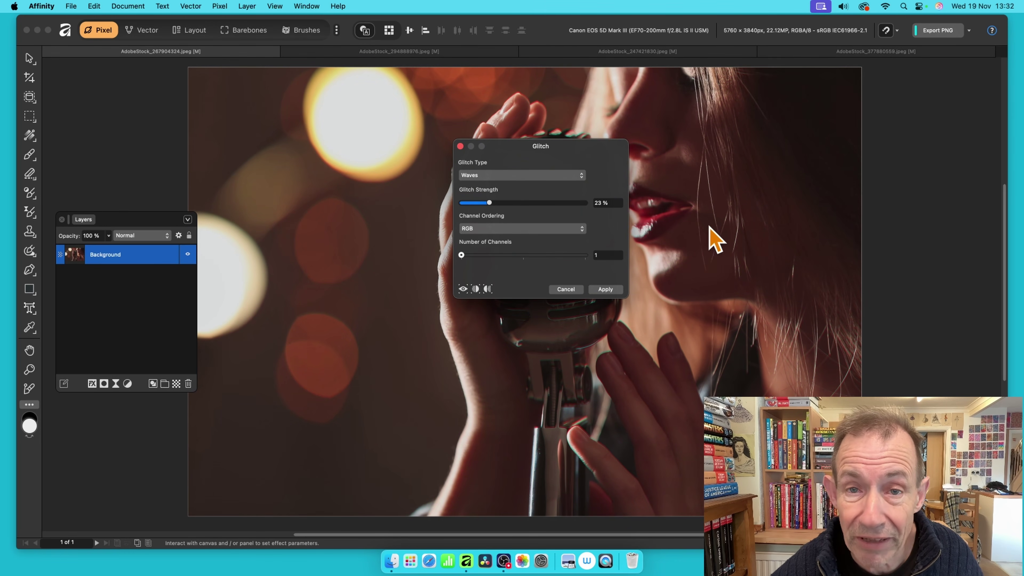
drag(473, 256, 624, 265)
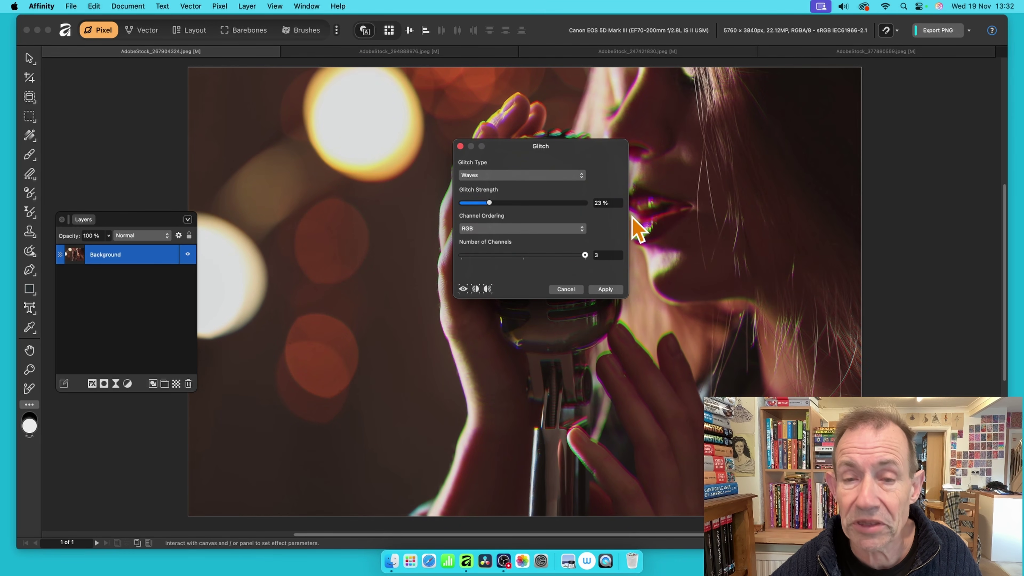
drag(489, 203, 548, 205)
click(604, 289)
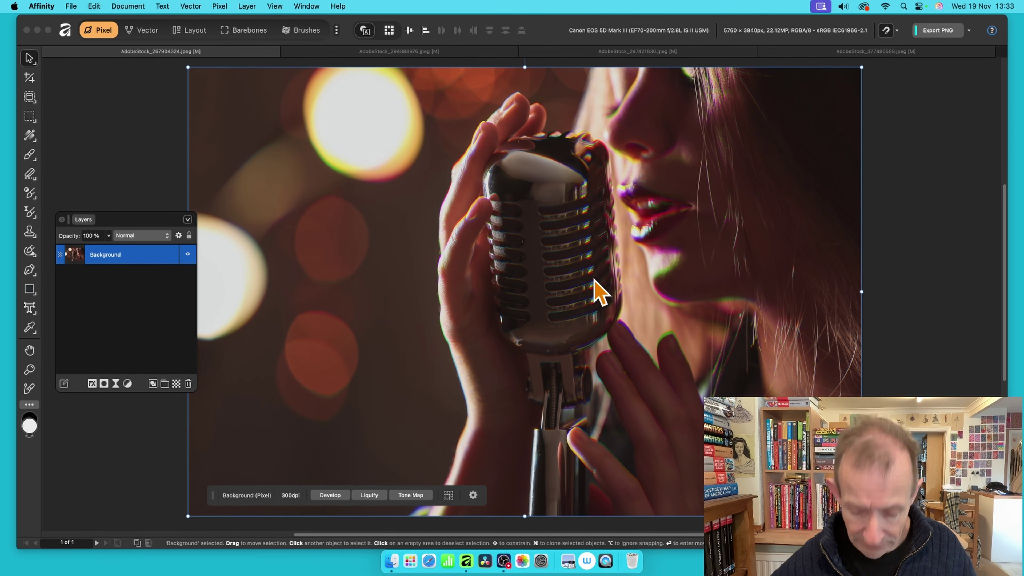
Repeat the applied Waves glitch several times on the photo to intensify the colour distortion
key(super+f)
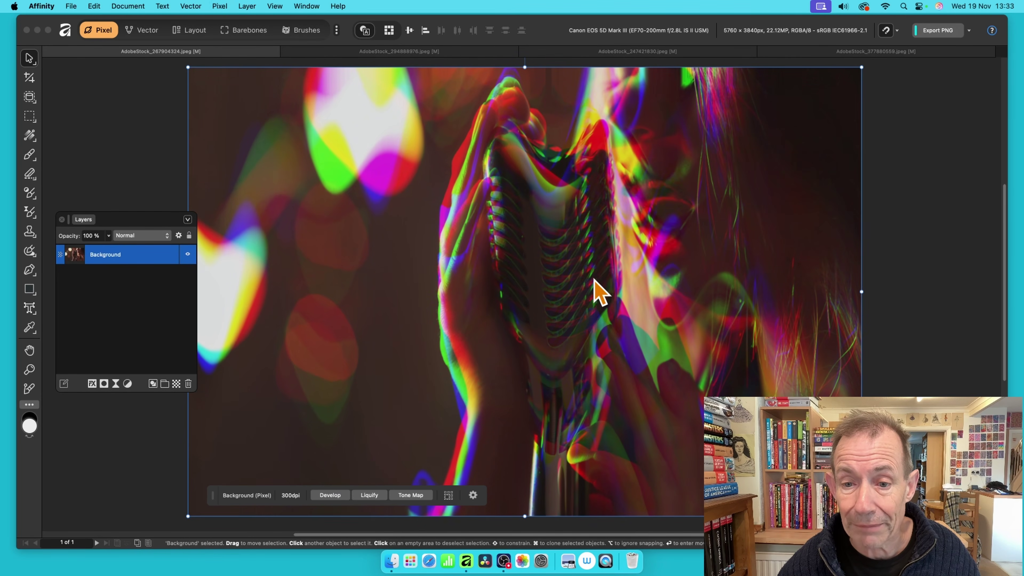
key(super+f)
key(super+f)
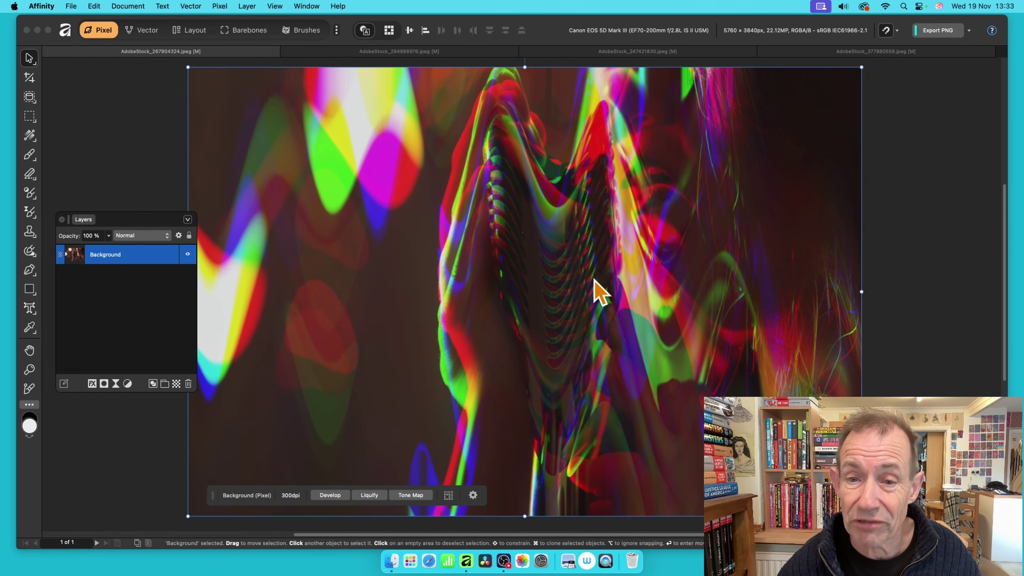
key(super+f)
key(super+f)
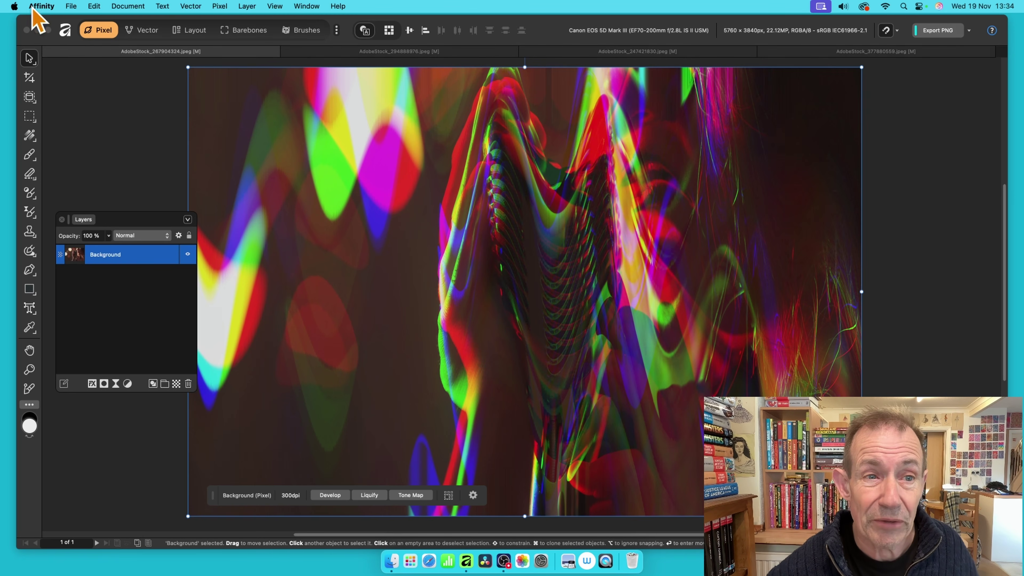
Apply a fresh Waves glitch to the photo at 59% strength with RGB ordering and 3 channels
click(221, 7)
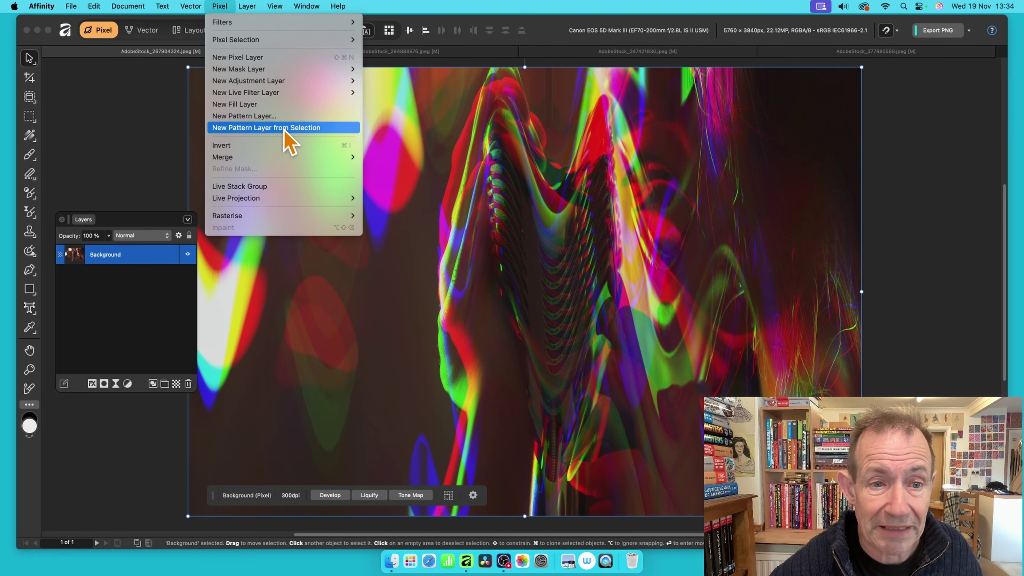
click(605, 255)
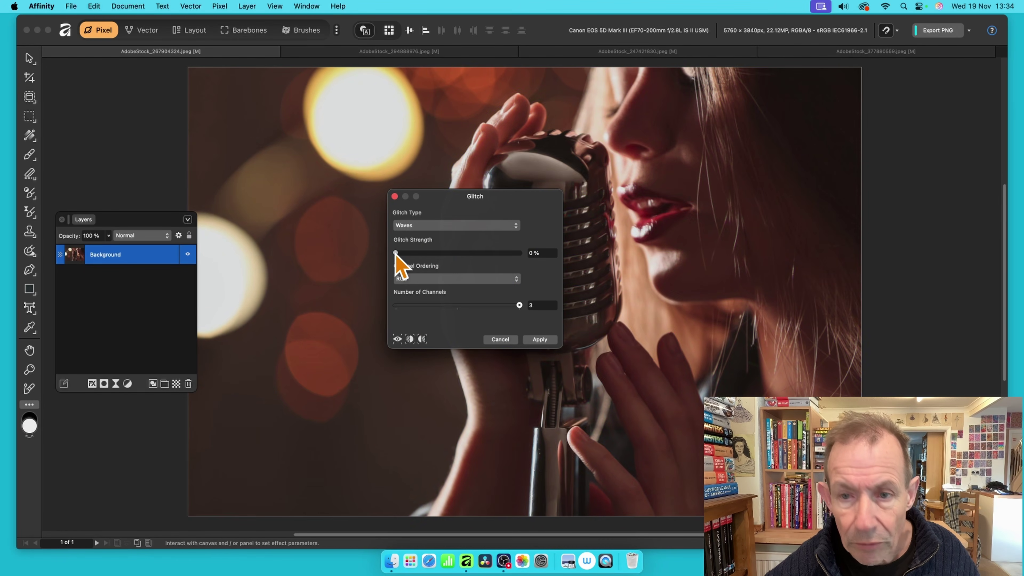
drag(394, 253, 469, 254)
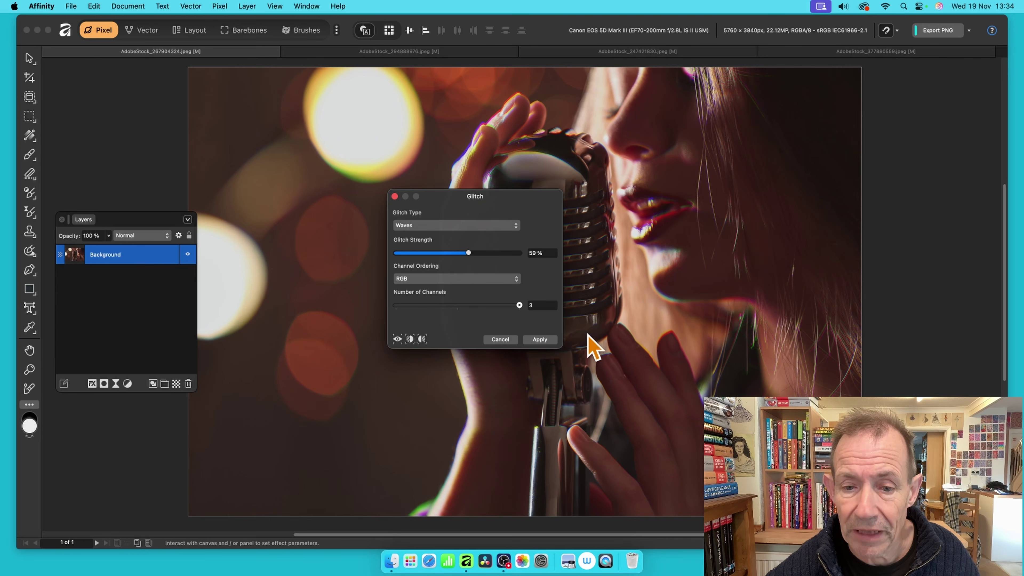
click(549, 340)
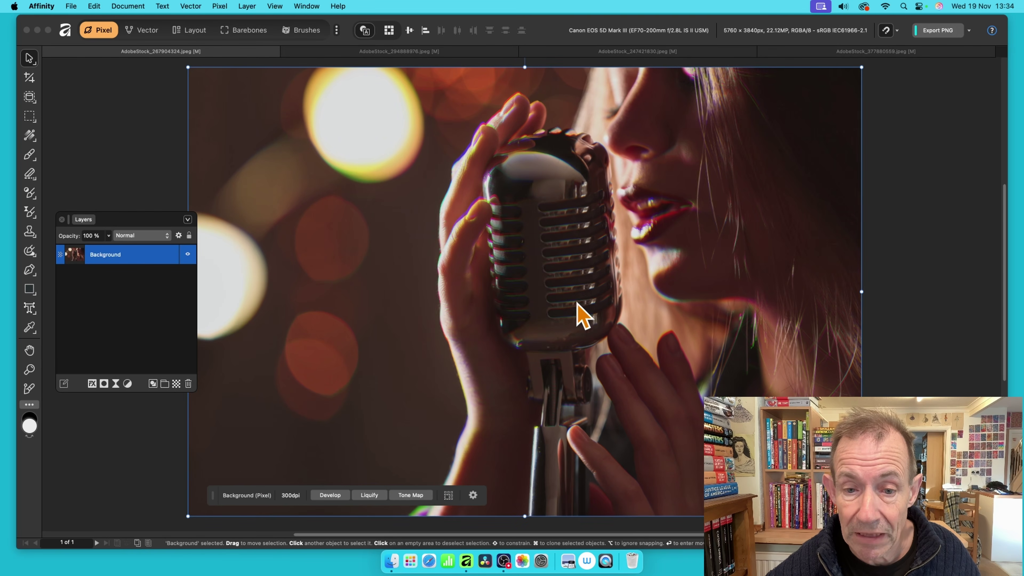
Repeat the 59% Waves glitch six times to build up the distortion
key(super+f)
key(super+f)
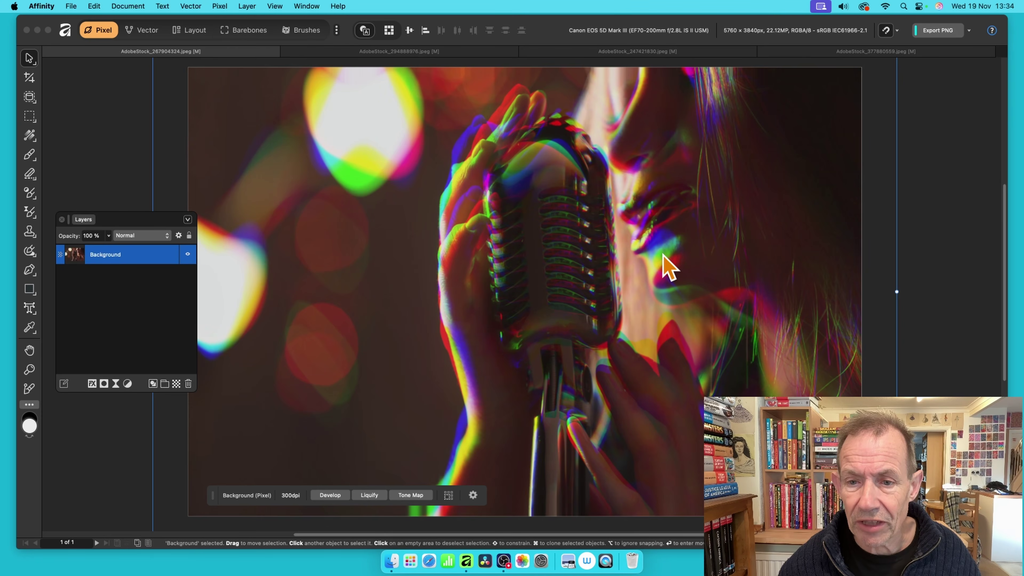
key(super+f)
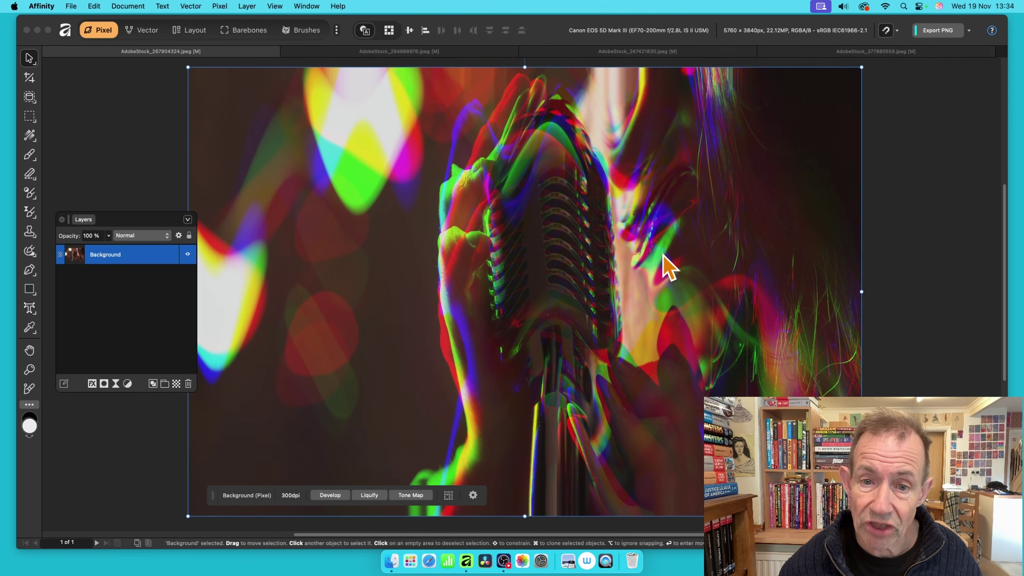
key(super+f)
key(super+f)
key(super+f)
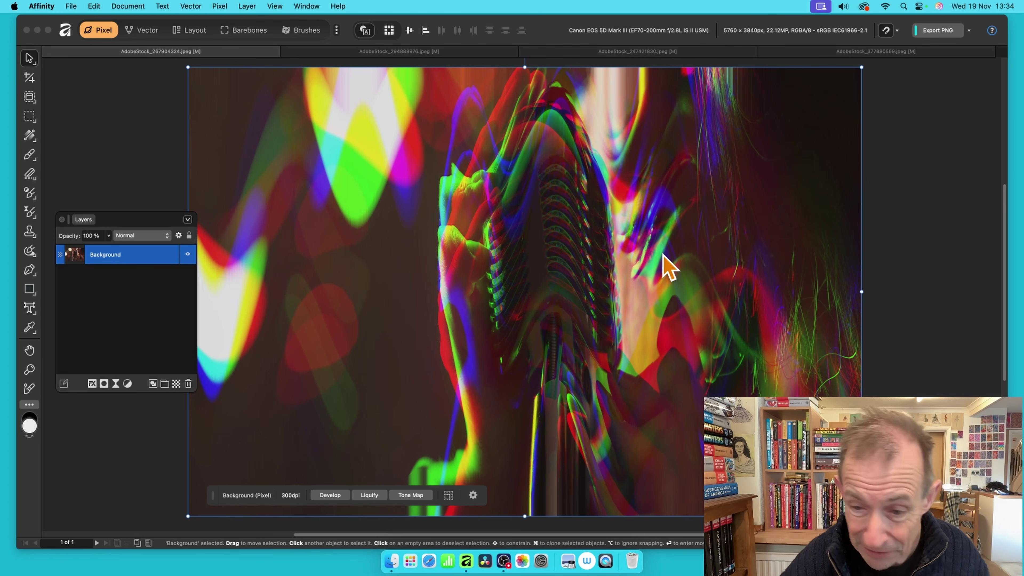
Undo the most recent Waves repetitions one after another to step back to a less distorted version
key(super+z)
key(super+z)
key(super+z)
key(super+z)
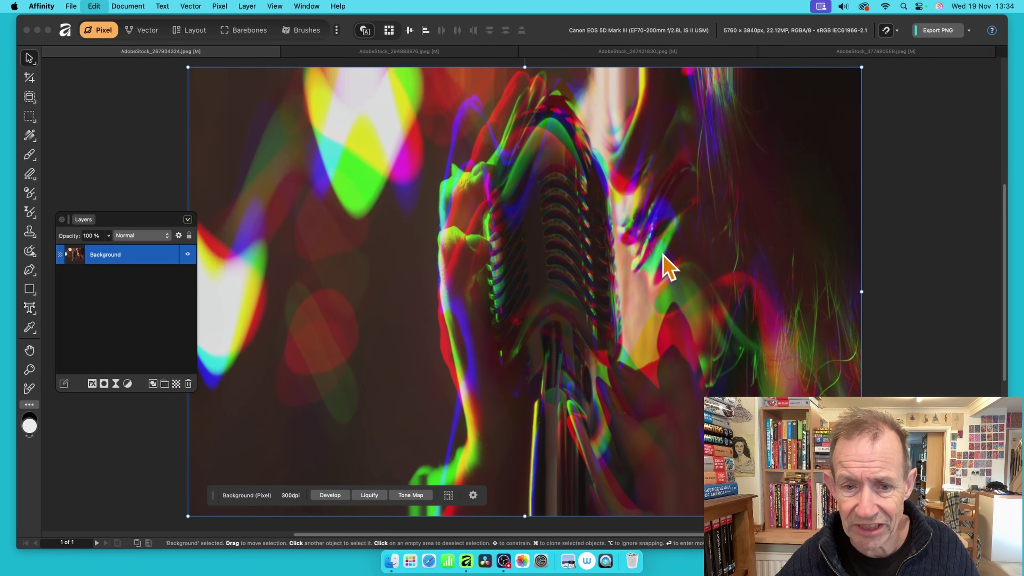
key(super+z)
key(super+shift+z)
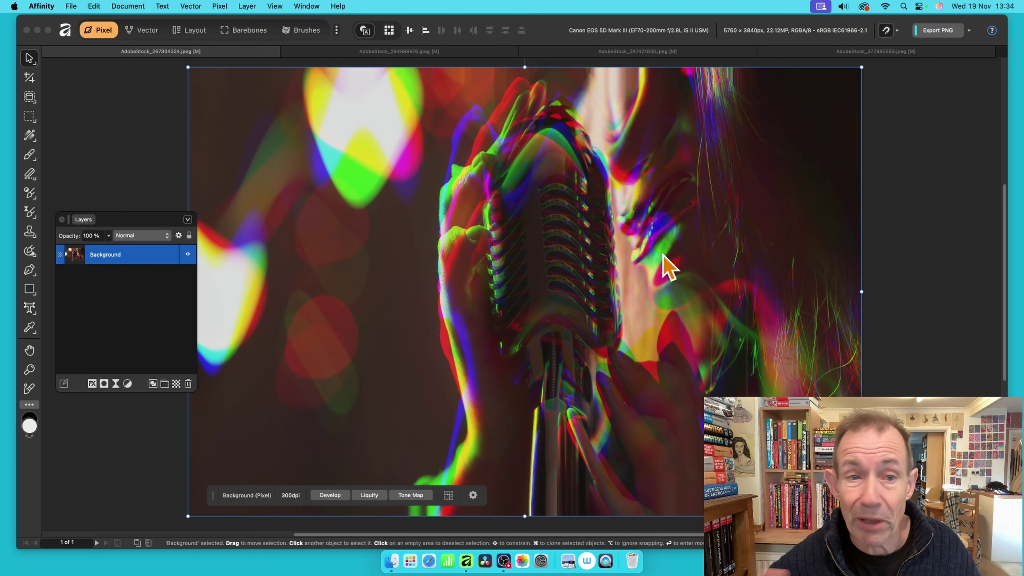
Try fading the last Glitch filter to 11% with the Lighter Colour blend mode, and cancel the fade
click(220, 6)
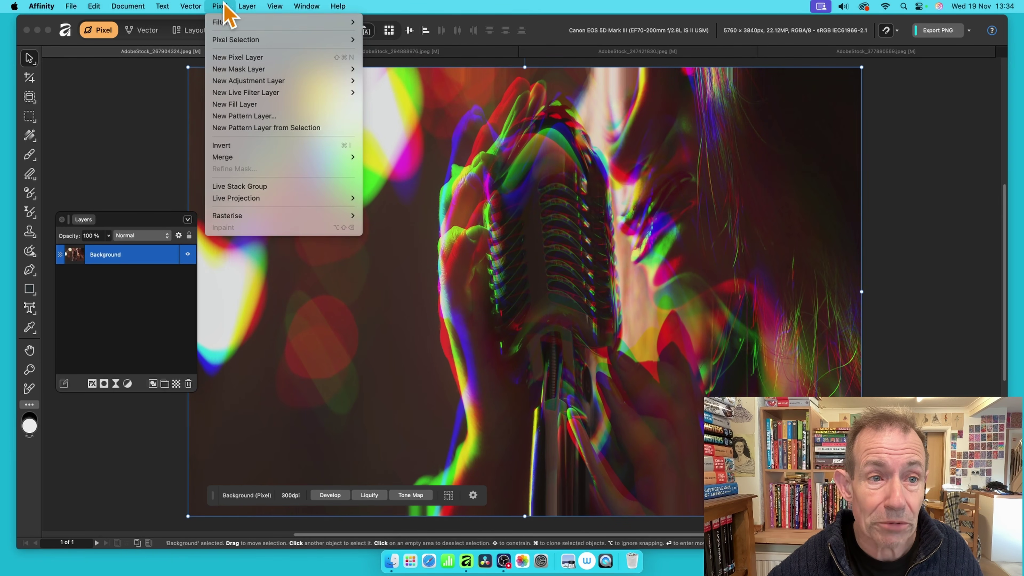
mouse_move(225, 22)
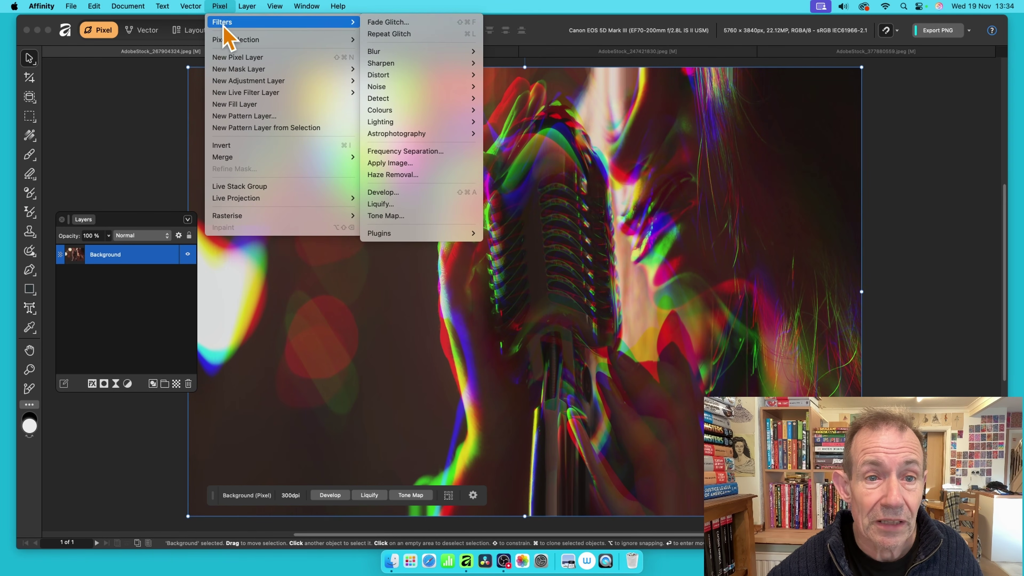
click(379, 23)
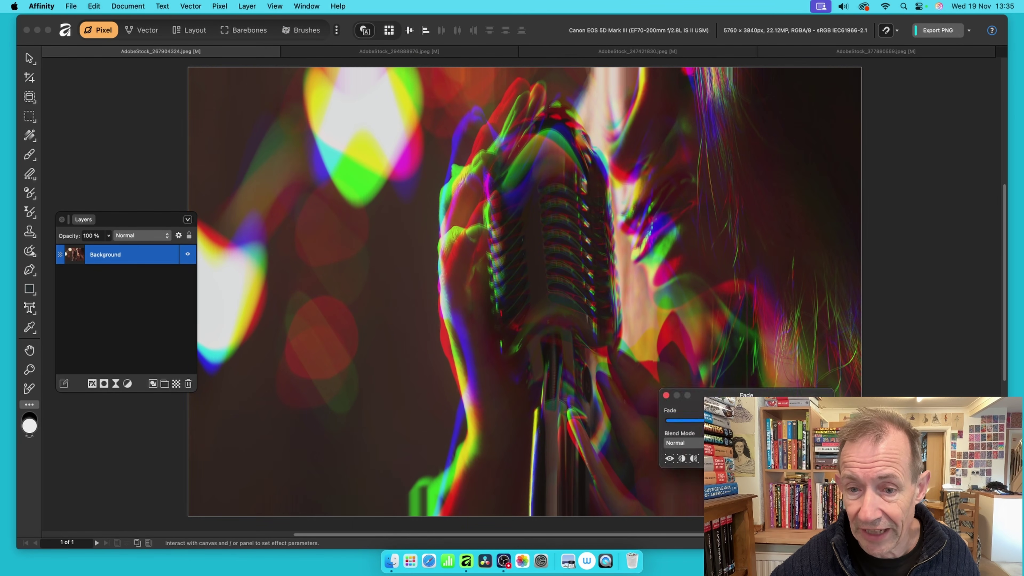
drag(741, 407, 425, 276)
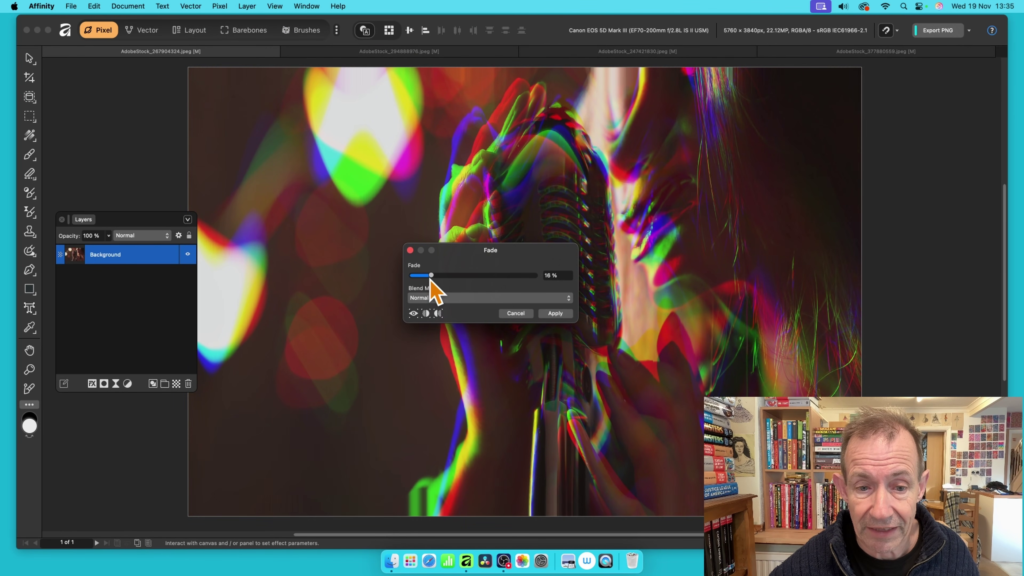
click(450, 299)
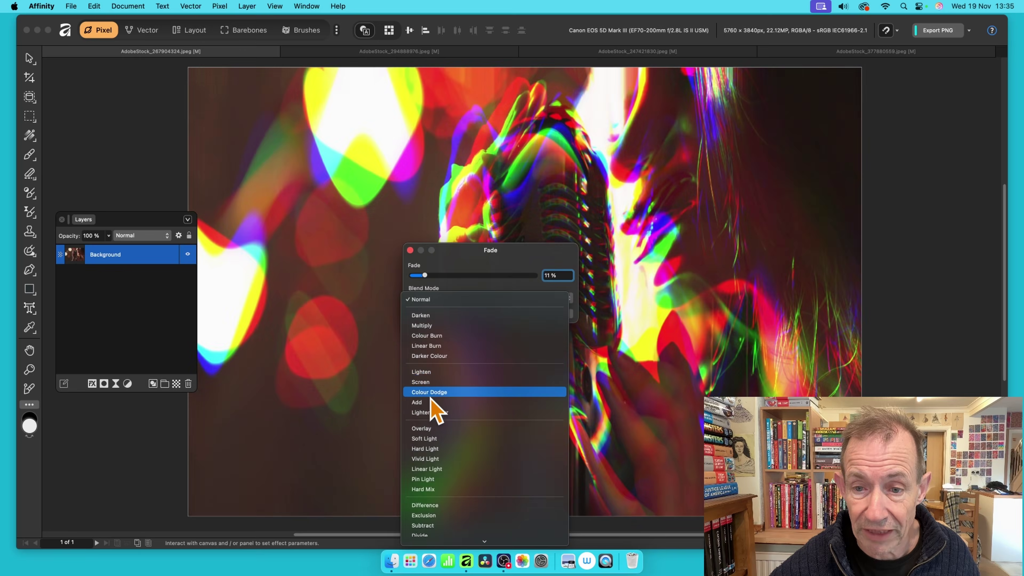
click(428, 413)
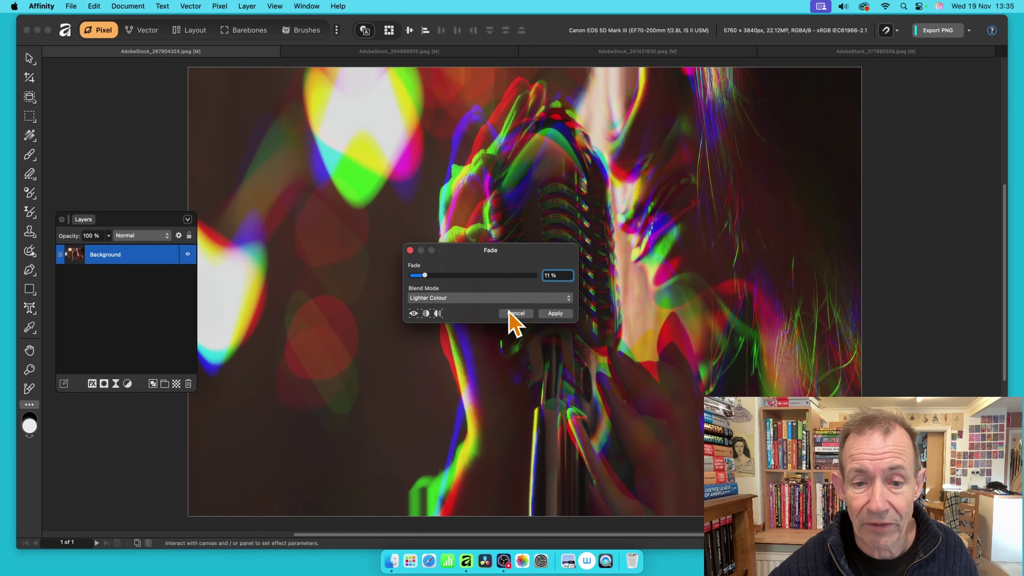
click(516, 313)
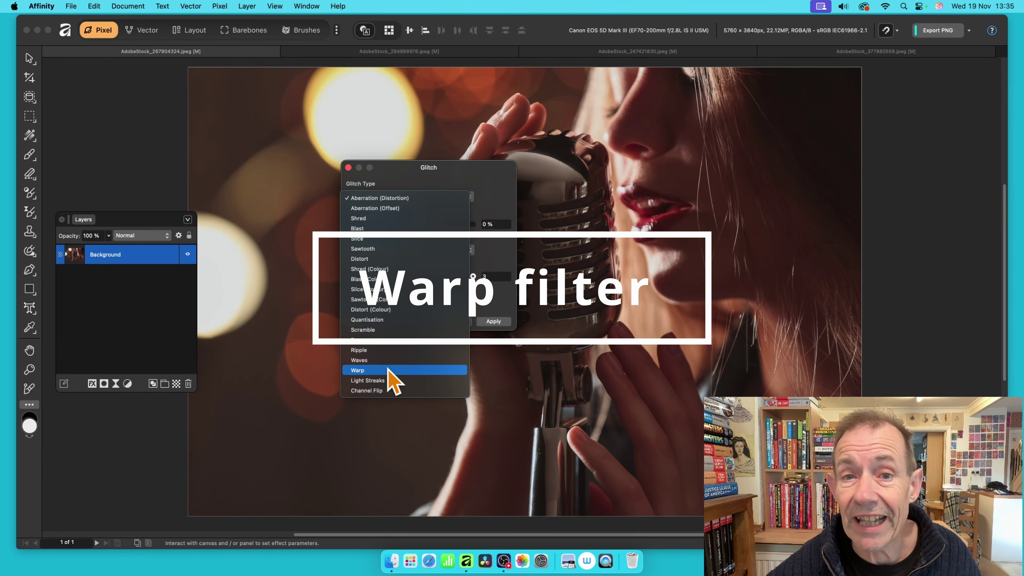
Choose the Warp glitch type, move its settings off the microphone, and set the horizontal strength to 19%
click(388, 370)
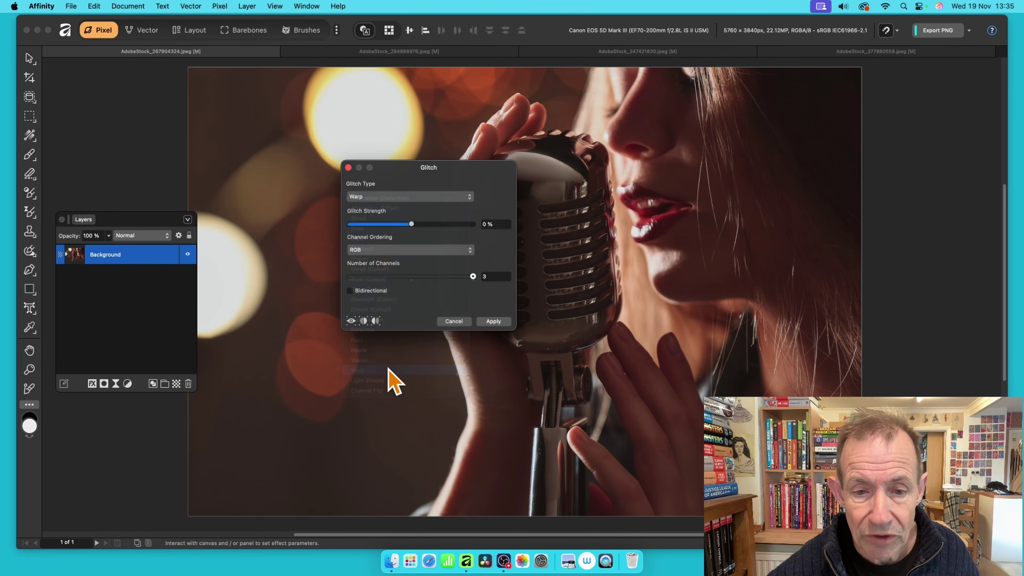
drag(452, 197, 397, 177)
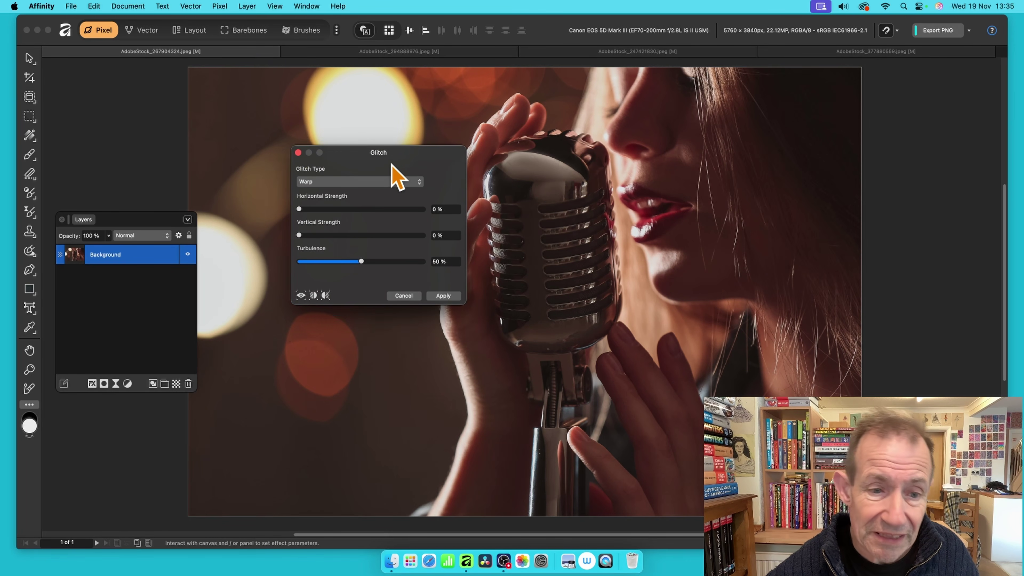
drag(305, 210, 322, 209)
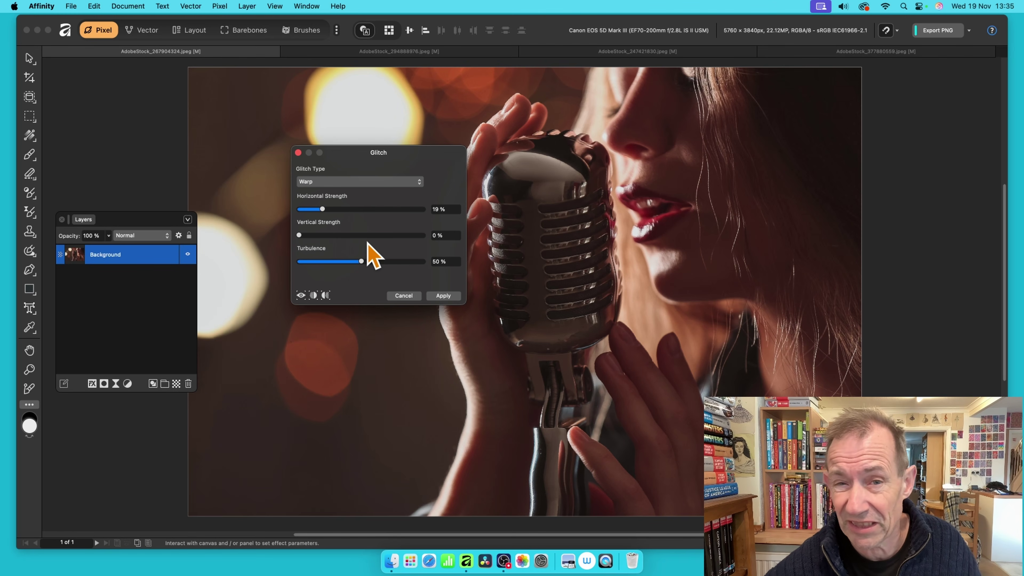
Compare 0% and 100% for Warp's vertical and horizontal strengths, leave both at 100%, and lower the turbulence to 22%
drag(298, 235, 438, 238)
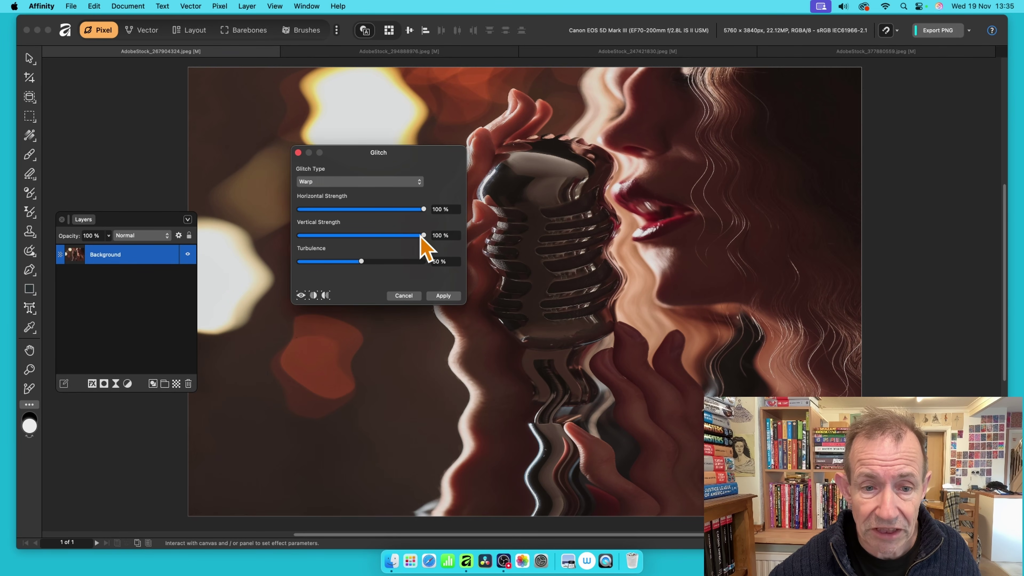
drag(424, 236, 257, 233)
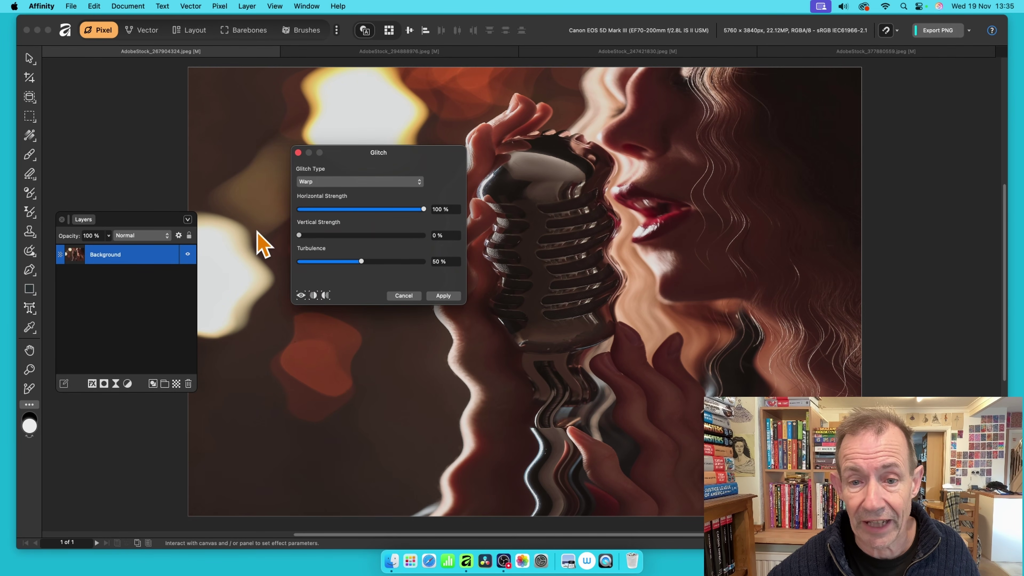
drag(299, 235, 525, 242)
drag(424, 210, 267, 209)
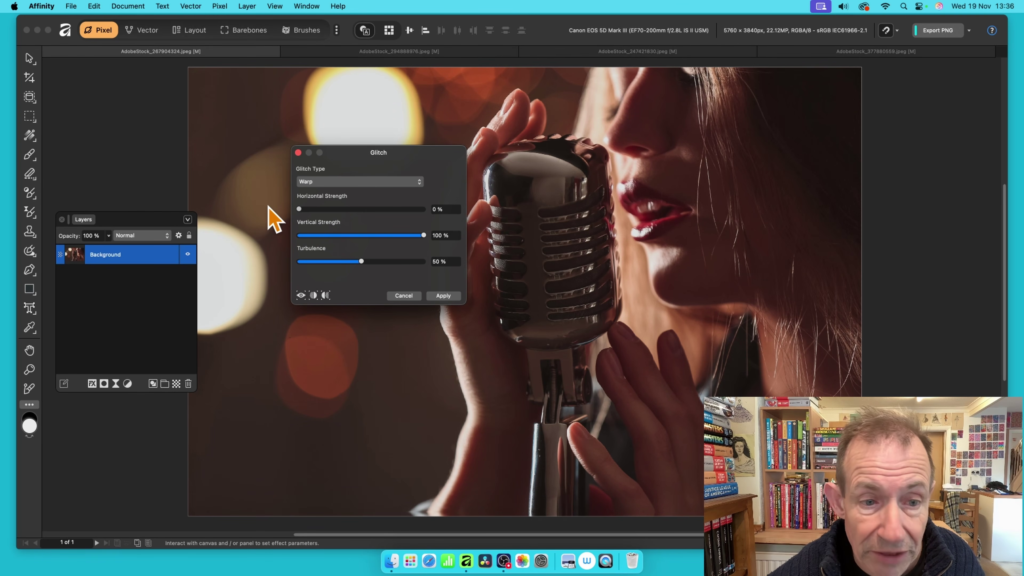
drag(299, 209, 450, 222)
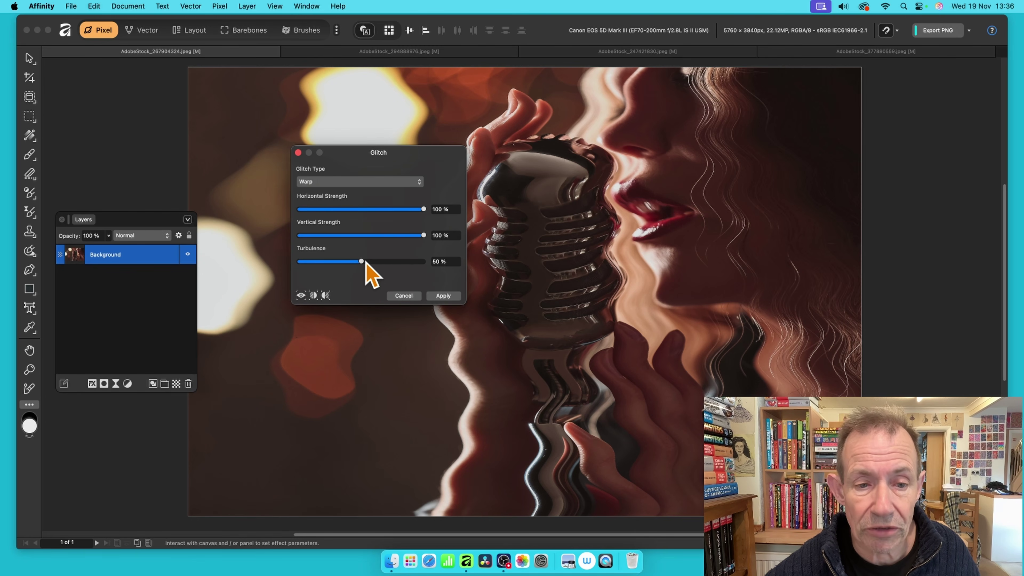
drag(364, 264, 326, 262)
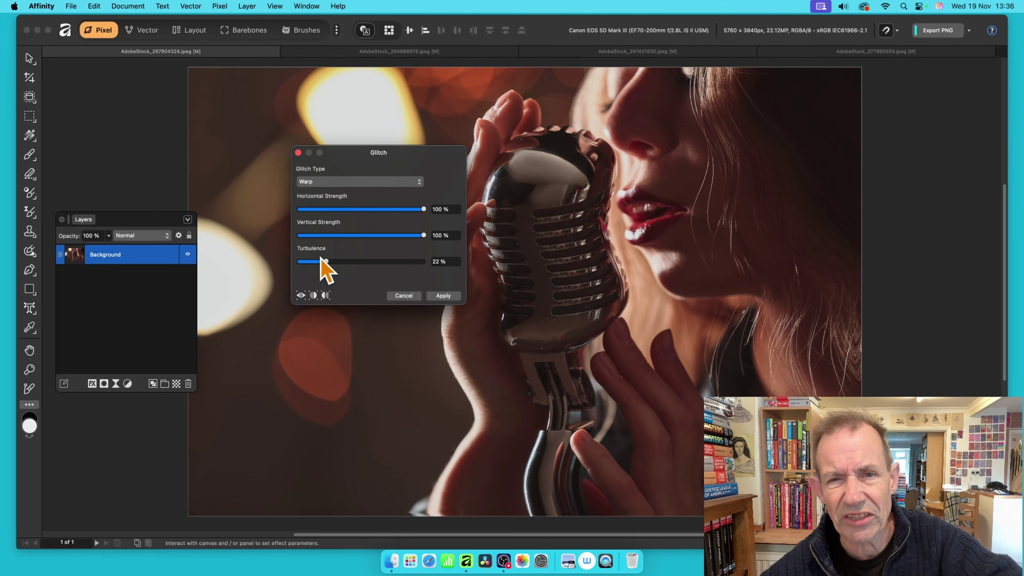
Compare Warp turbulence at 16% and 85%, return it to 22%, and apply the Glitch filter
drag(325, 262, 319, 262)
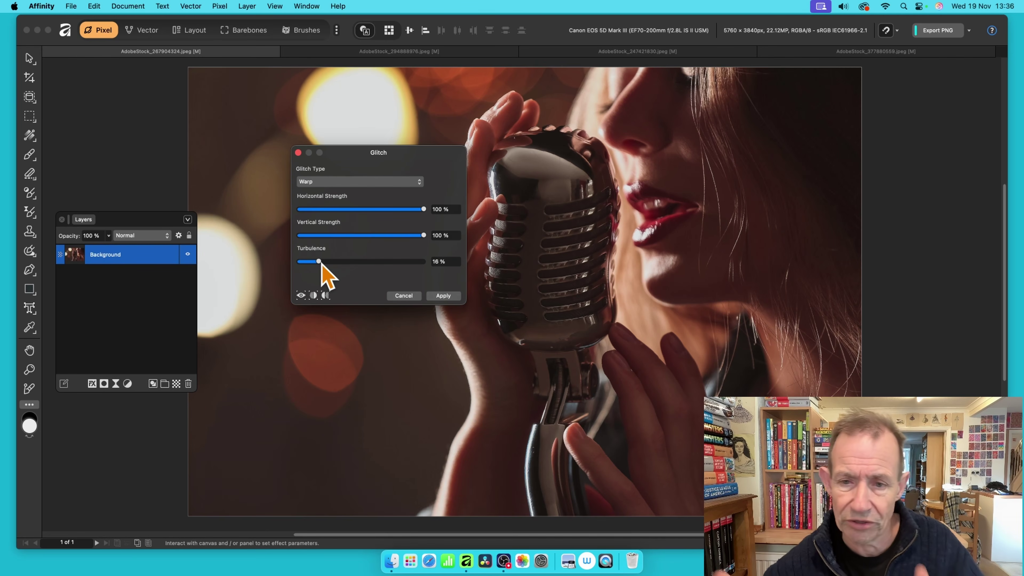
drag(321, 263, 408, 268)
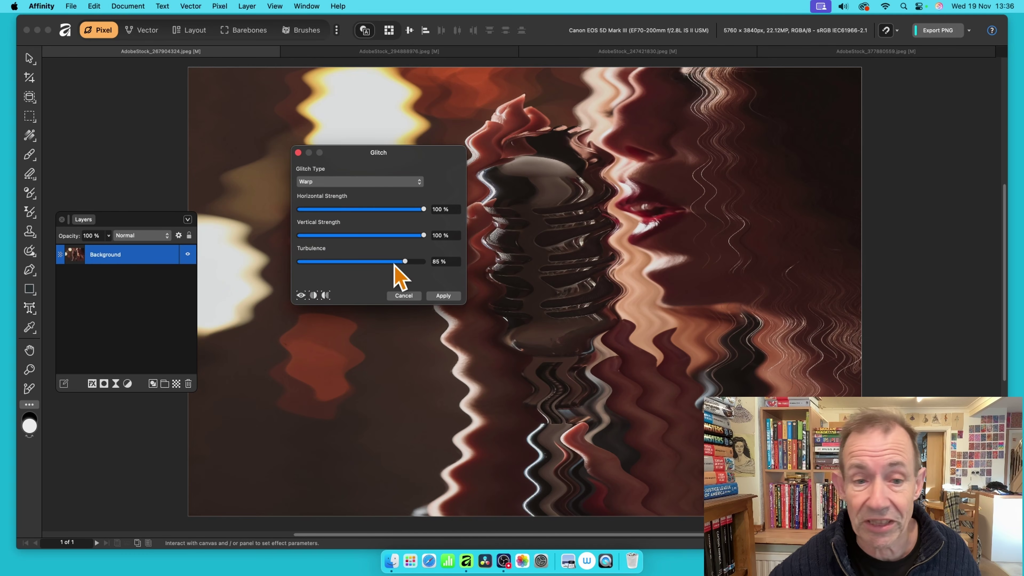
drag(405, 262, 325, 261)
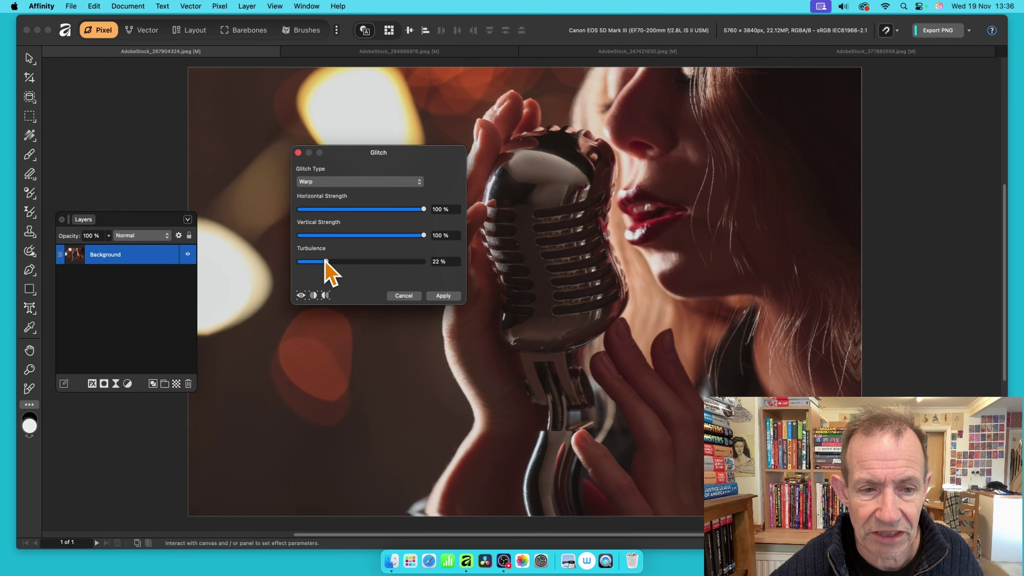
click(442, 296)
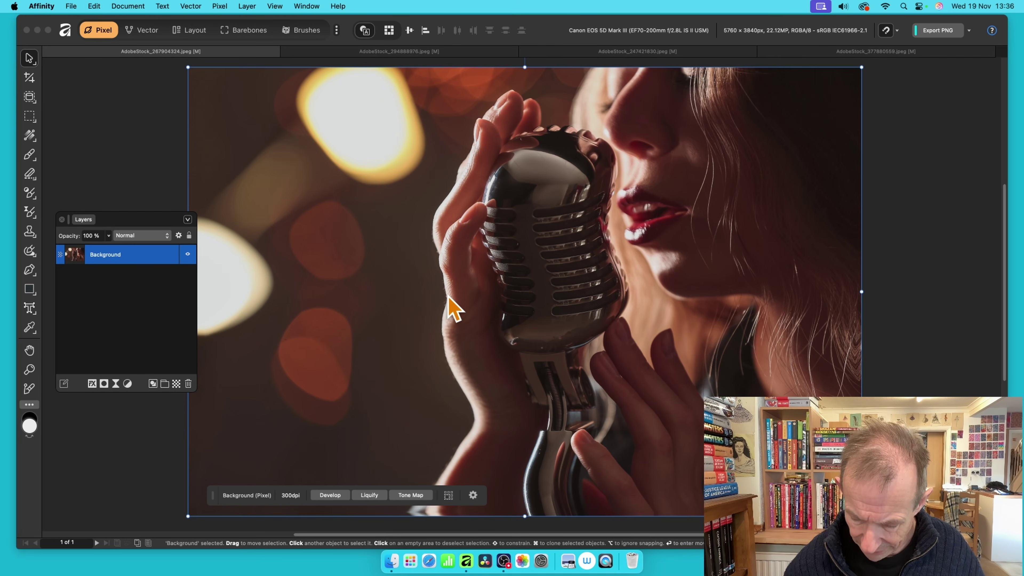
Repeat the Warp glitch on the photo several times in a row to build up the distortion
key(super+f)
key(super+f)
key(super+f)
key(super+f)
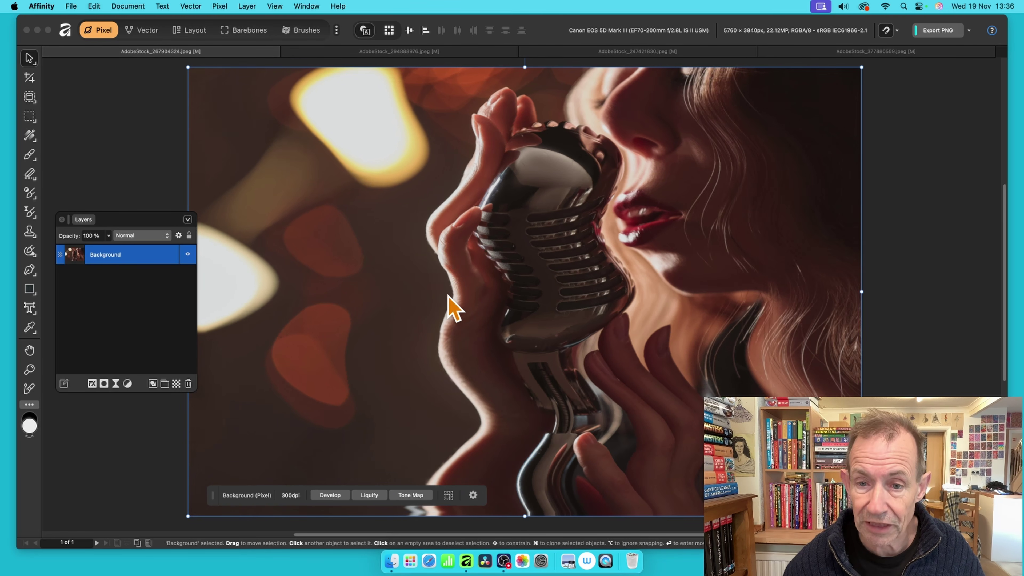
key(super+f)
key(super+f)
key(super+f)
key(super+f)
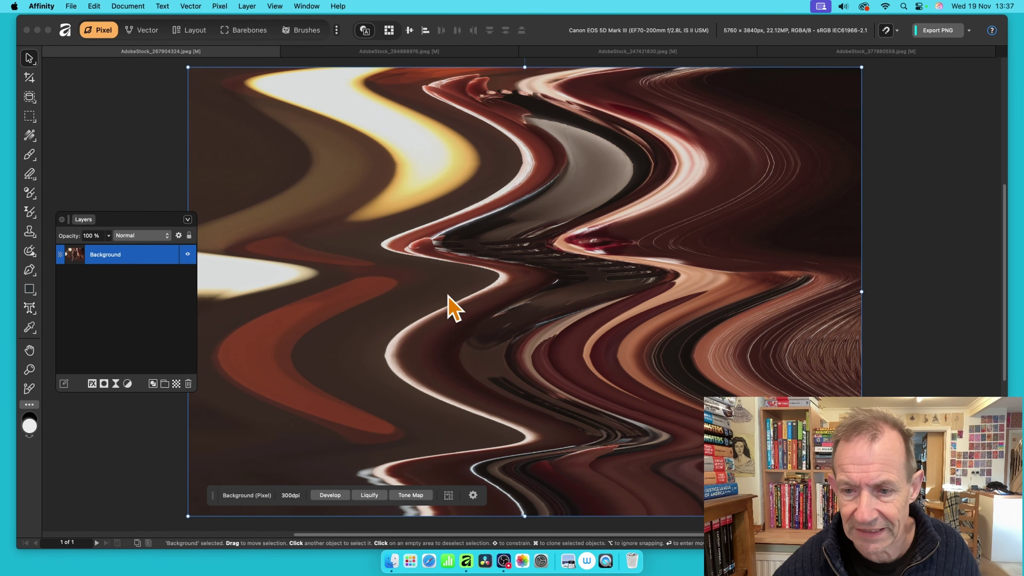
Undo the Warp filter and all its repetitions to restore the original photo
key(super+z)
key(super+z)
key(super+z)
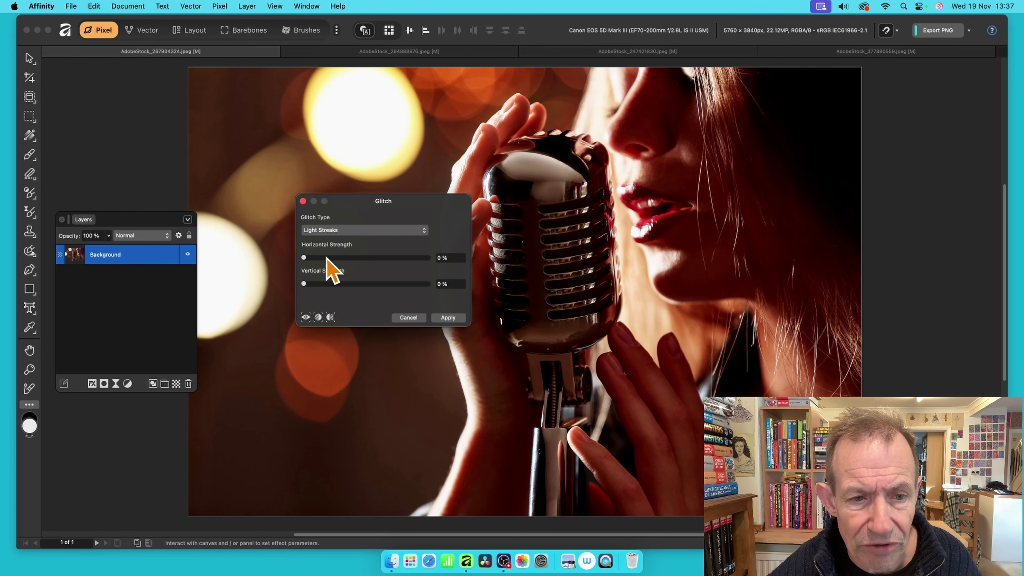
Try Light Streaks at 100% horizontal strength, at 100% vertical strength alone, and with 33% horizontal strength added
mouse_move(315, 260)
mouse_down()
mouse_move(549, 275)
mouse_move(197, 274)
mouse_move(507, 279)
mouse_up()
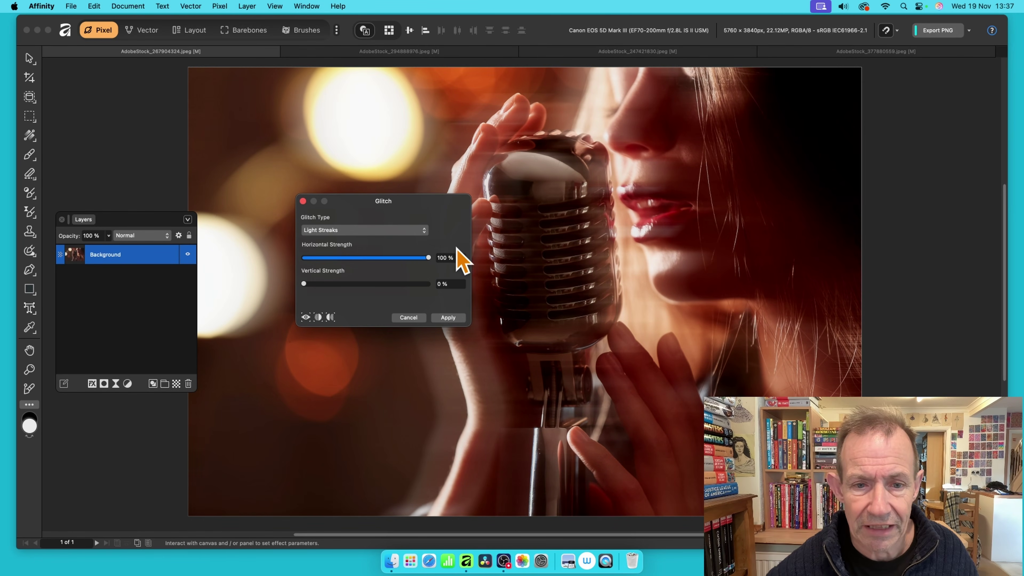
click(425, 257)
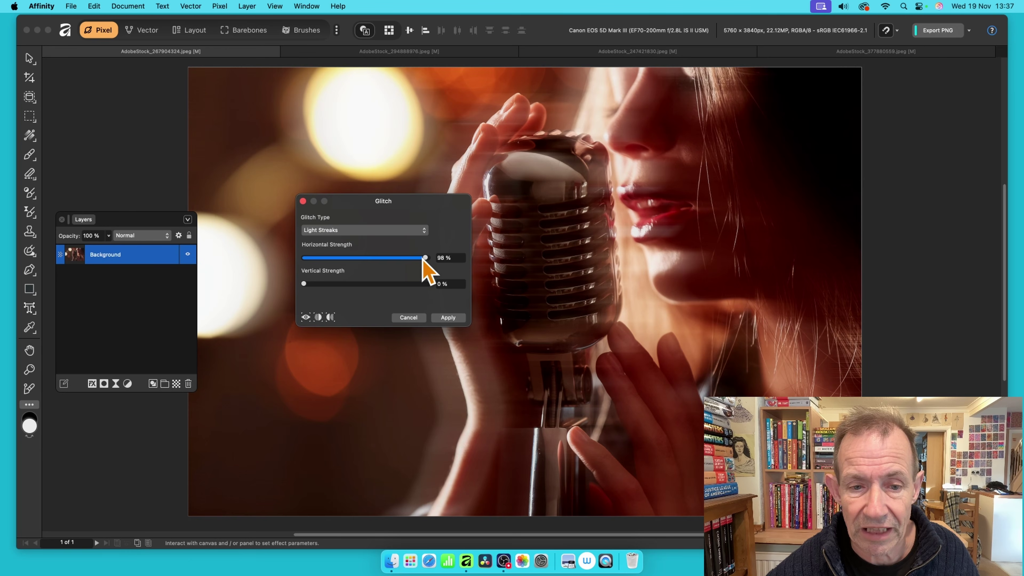
mouse_move(424, 258)
mouse_down()
mouse_move(303, 258)
mouse_move(315, 292)
mouse_move(542, 298)
mouse_up()
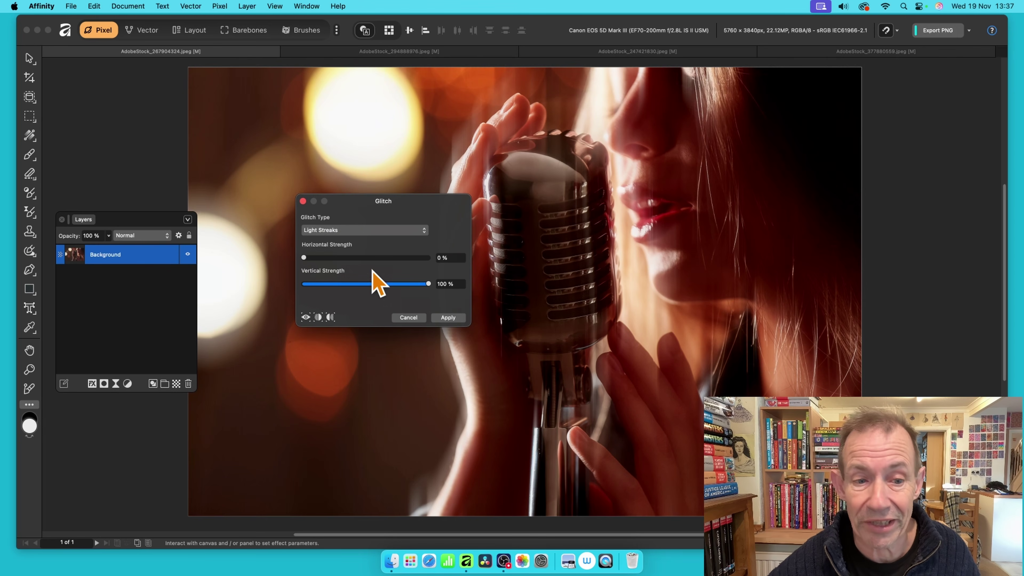
drag(309, 257, 326, 255)
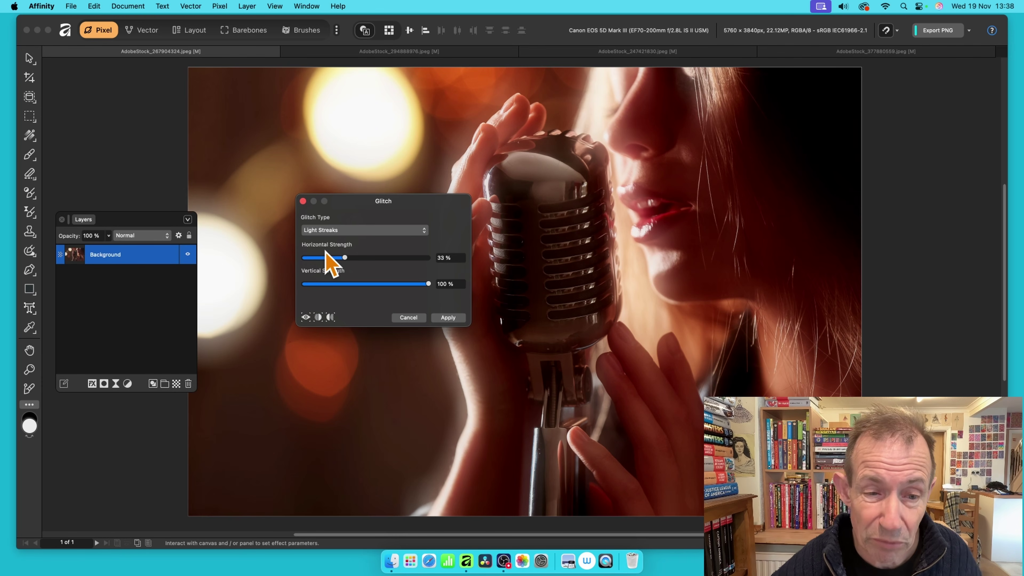
Test Light Streaks with 6% and 19% vertical strength, settle on 100% horizontal and 0% vertical, and apply the filter
mouse_move(354, 261)
mouse_down()
mouse_move(377, 259)
mouse_move(334, 258)
mouse_move(427, 260)
mouse_move(379, 285)
mouse_move(293, 291)
mouse_up()
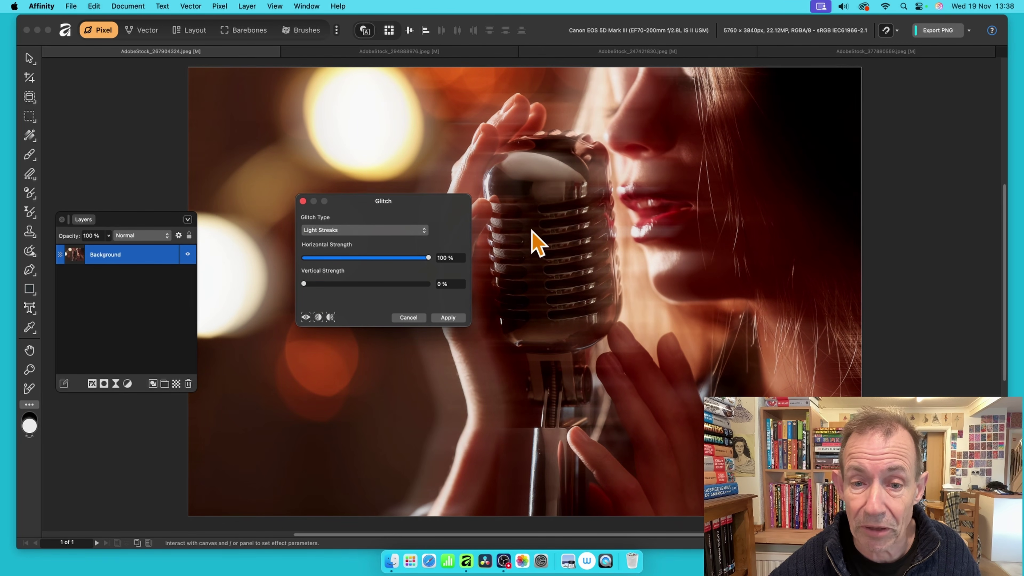
drag(532, 230, 352, 229)
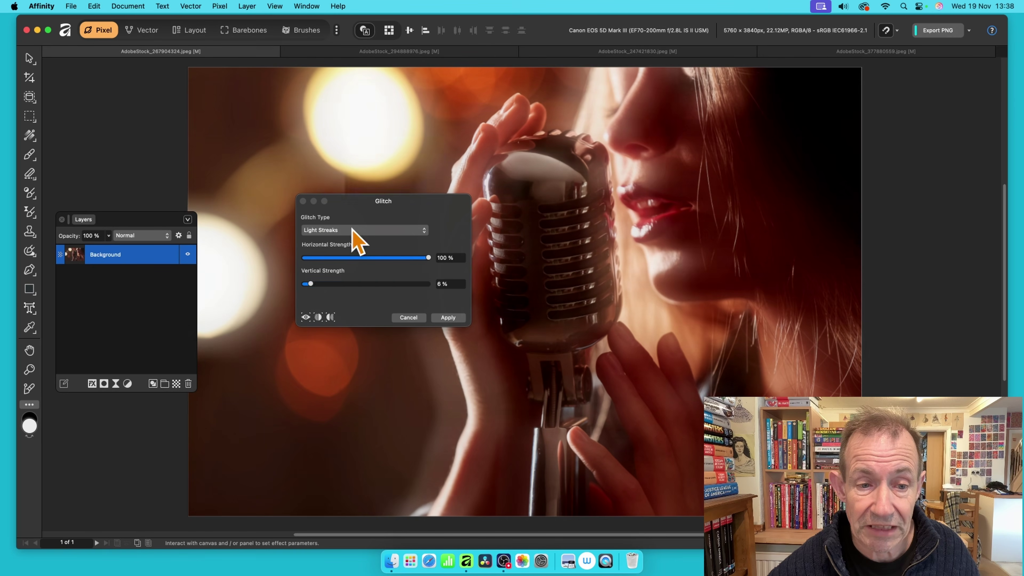
mouse_move(486, 171)
mouse_down()
mouse_move(545, 230)
mouse_move(539, 222)
mouse_up()
drag(372, 257, 436, 255)
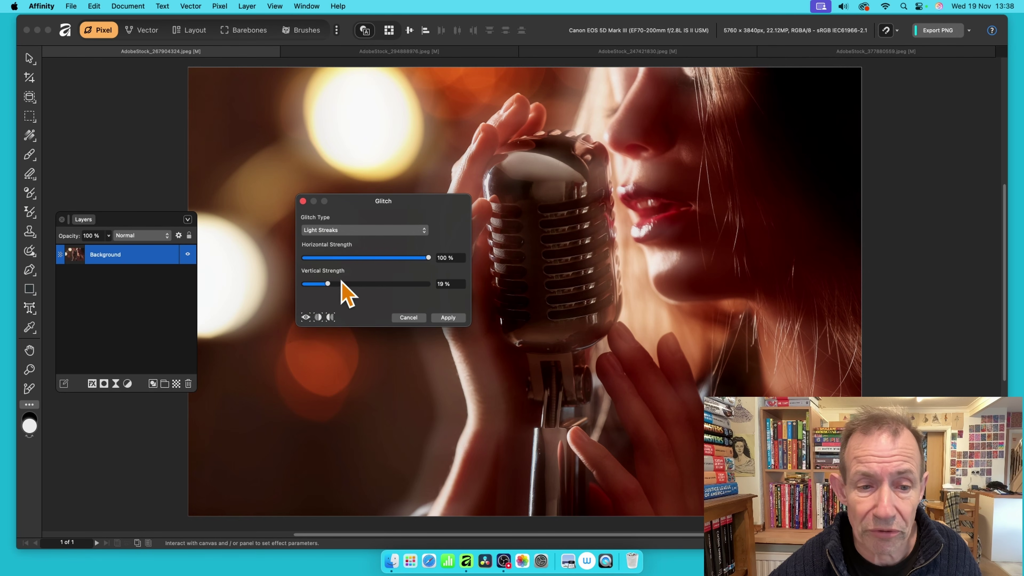
drag(324, 283, 291, 284)
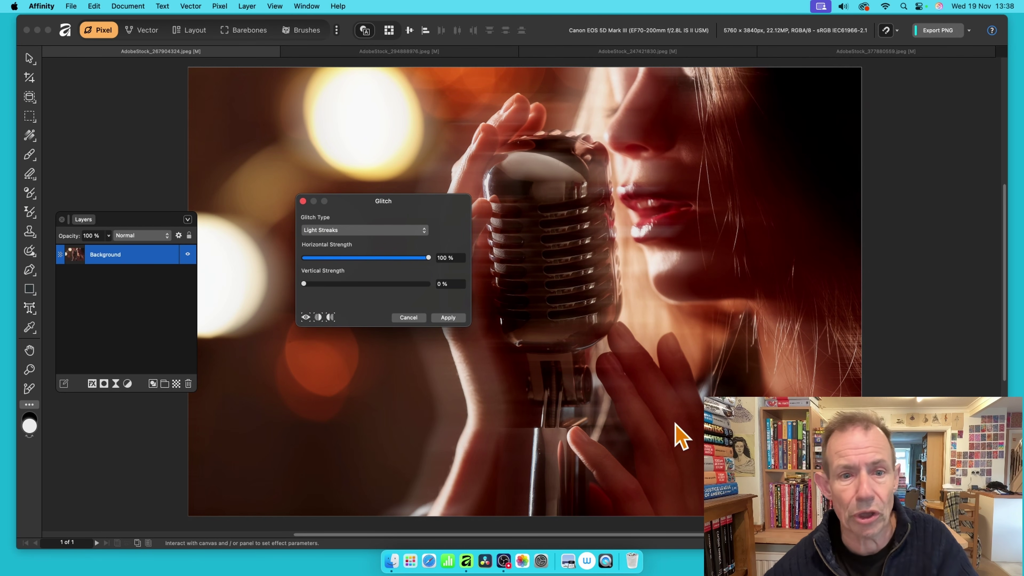
click(447, 317)
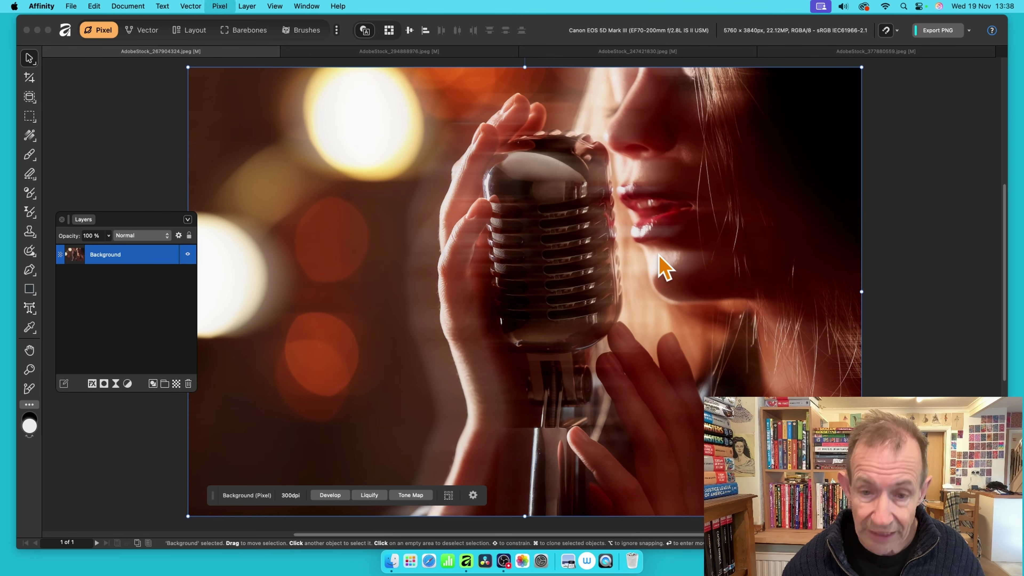
Repeat the Light Streaks filter until the highlights burn out, and undo back to the original photo
key(super+f)
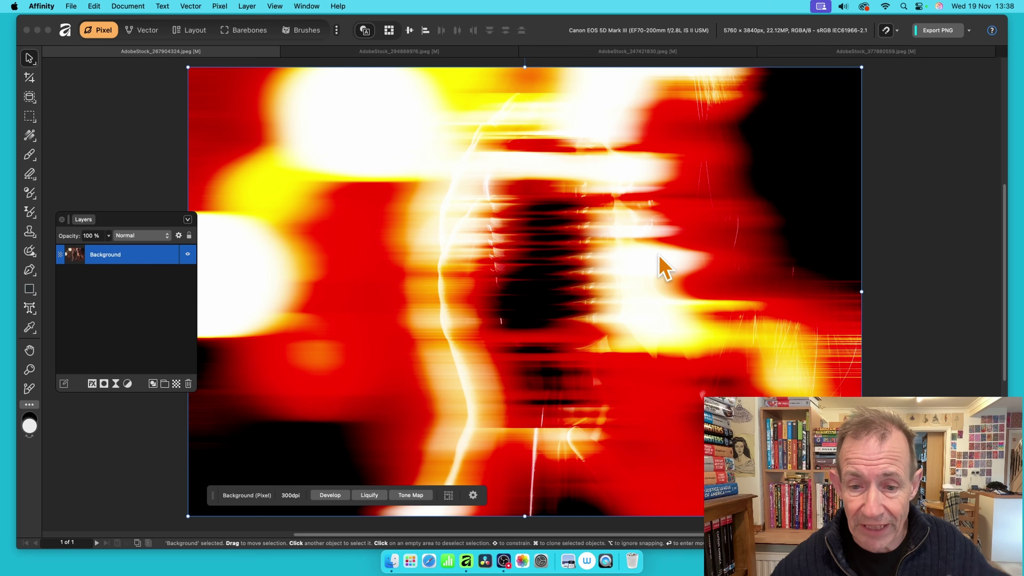
key(super+z)
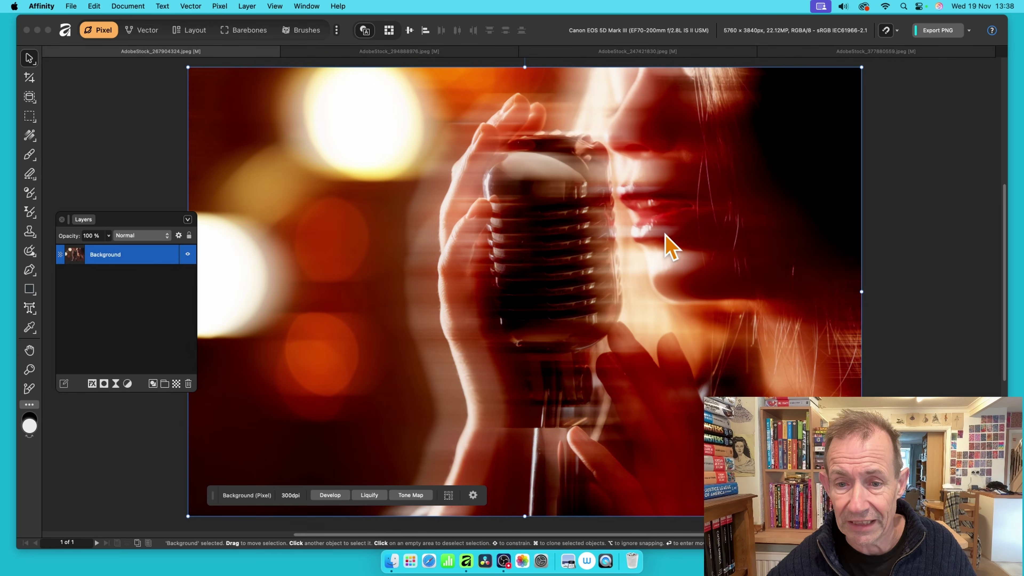
key(super+z)
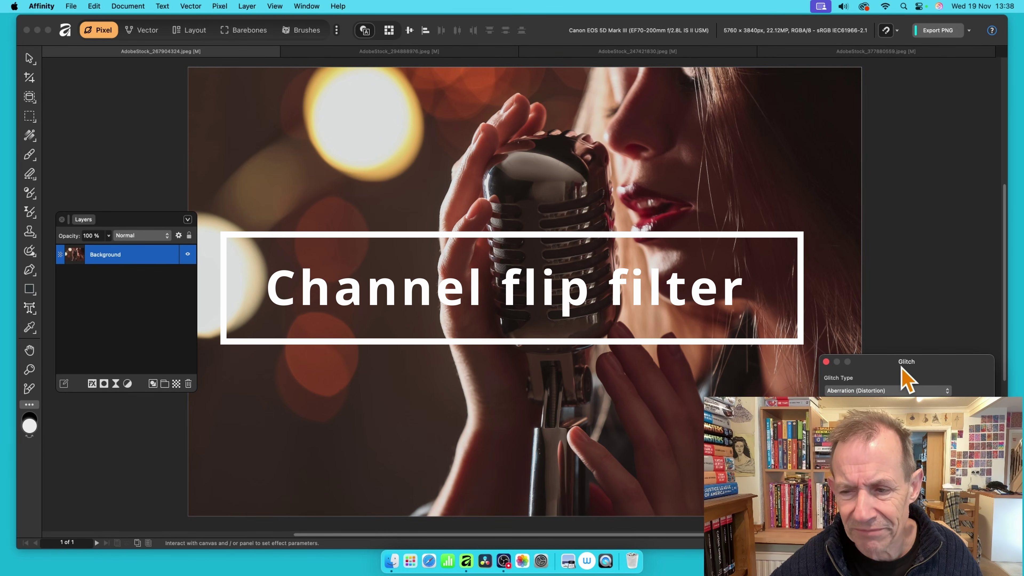
Move the new Glitch settings beside the microphone and choose the Channel Flip glitch type
drag(882, 383, 350, 154)
click(339, 159)
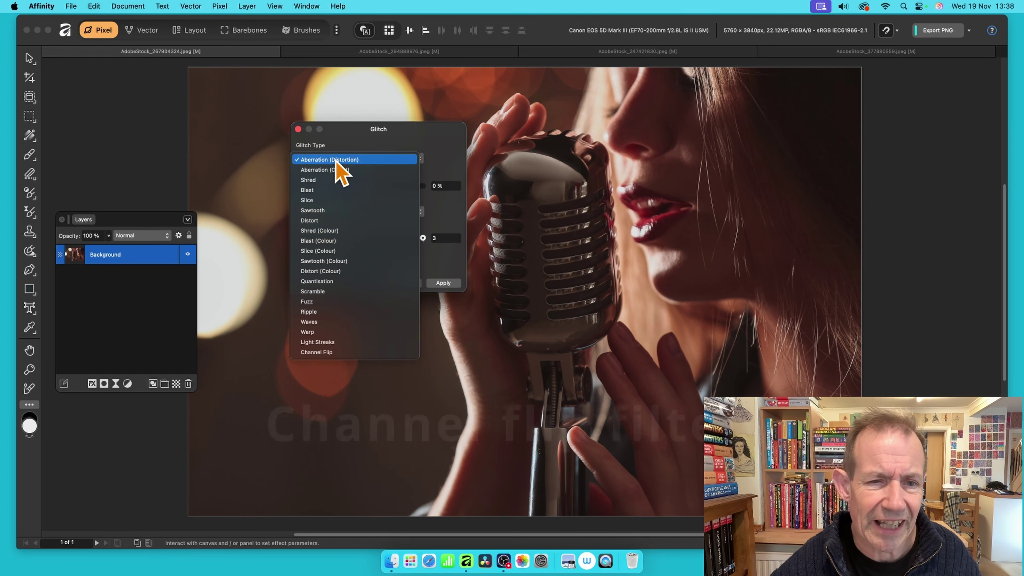
click(333, 352)
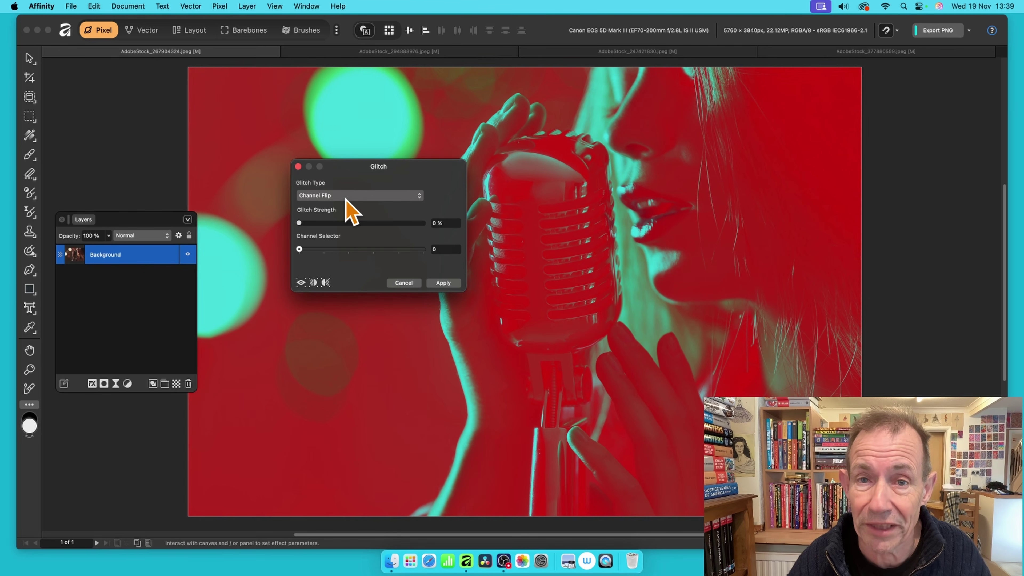
click(358, 196)
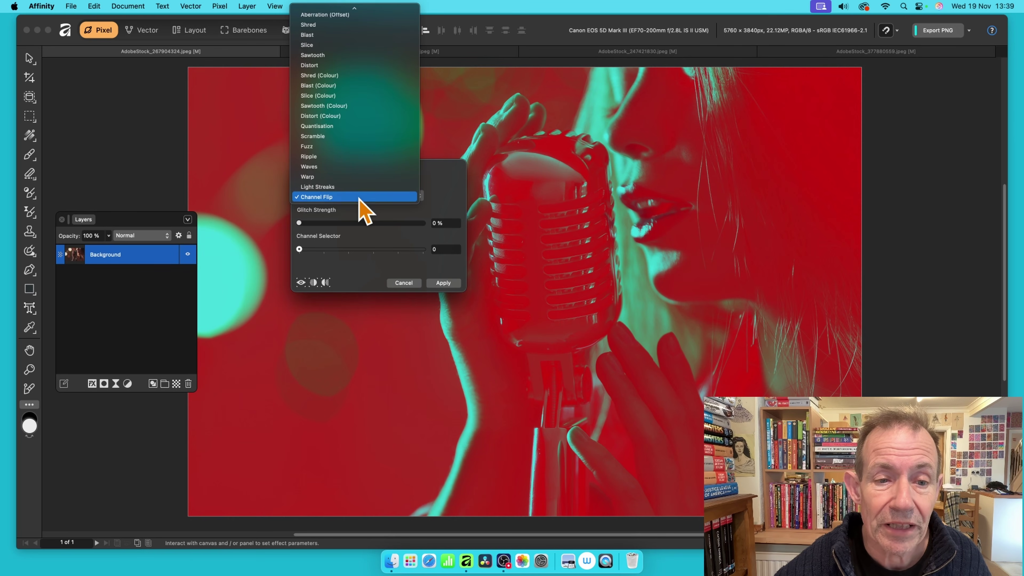
click(359, 198)
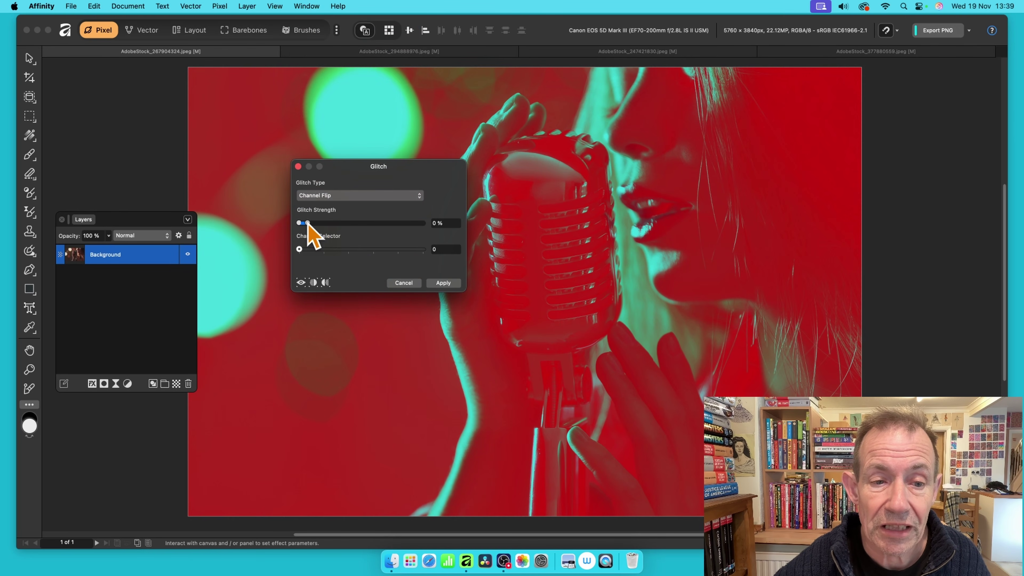
Compare Channel Flip's glitch strength at 0% and 100%, leave it at 100%, and apply the filter
drag(299, 223, 461, 224)
click(298, 223)
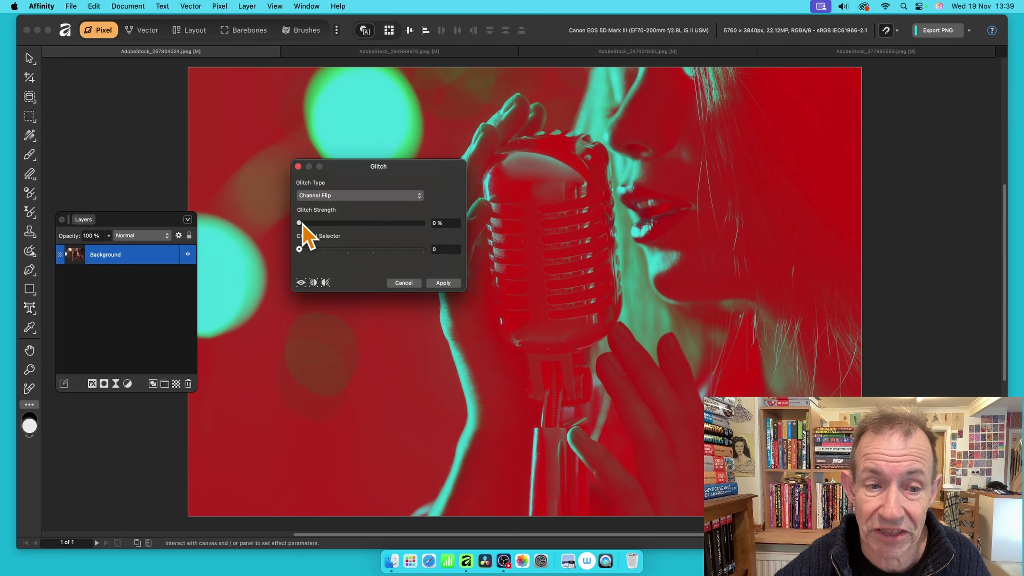
drag(338, 225, 421, 223)
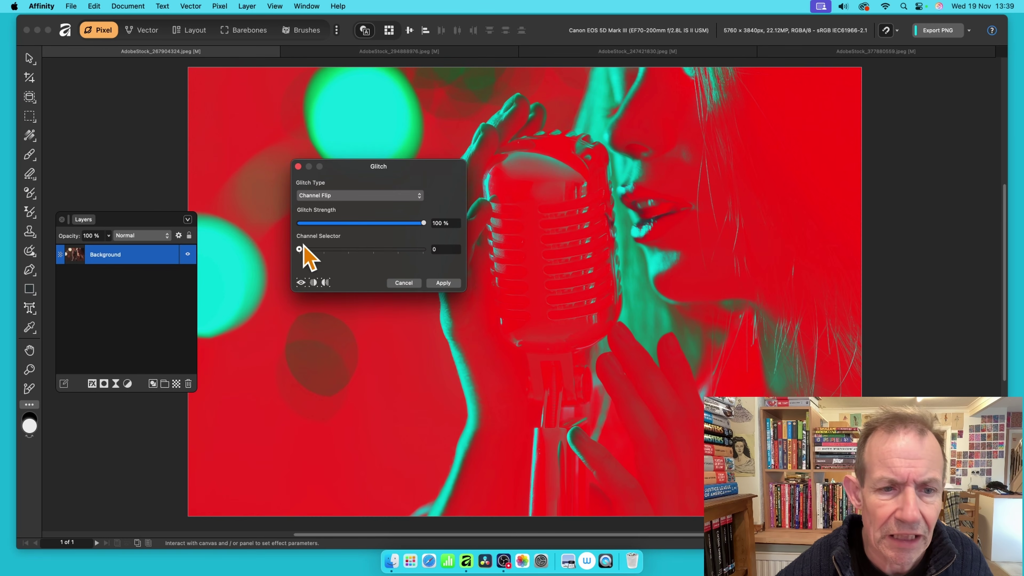
click(446, 283)
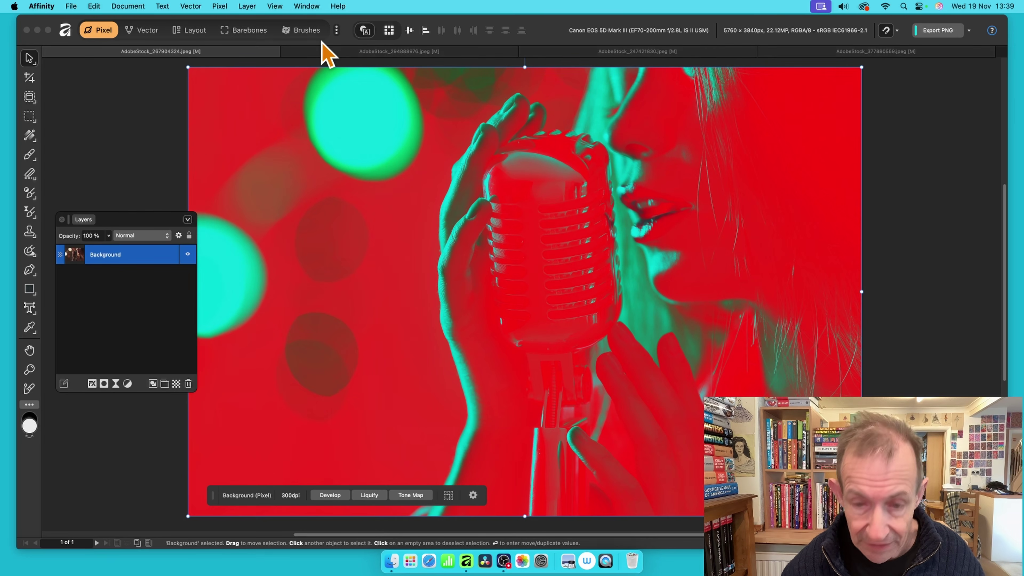
Repeat the Channel Flip filter several times to alternate and intensify the photo's colours
key(super+i)
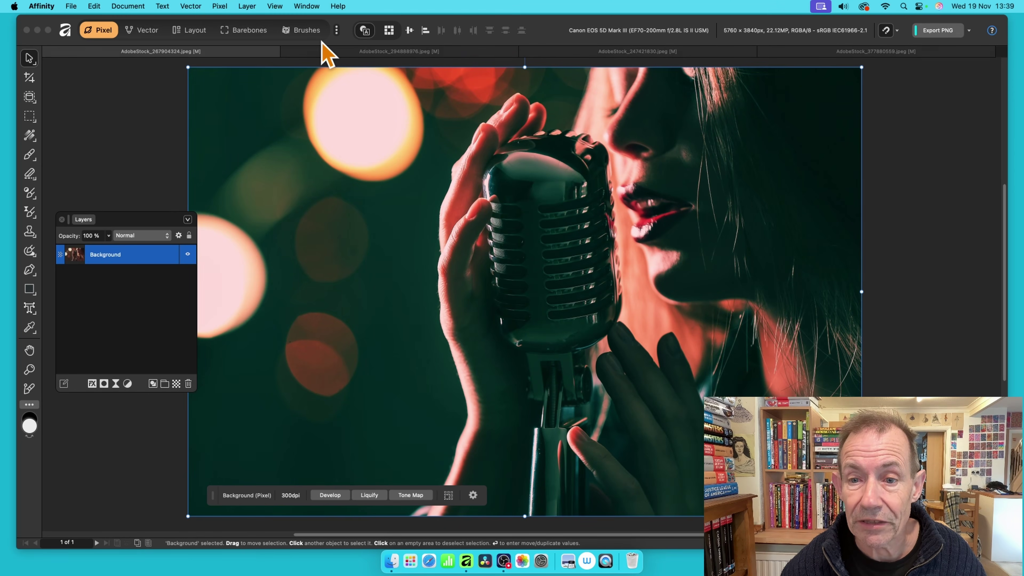
key(super+i)
key(super+i)
key(super+i)
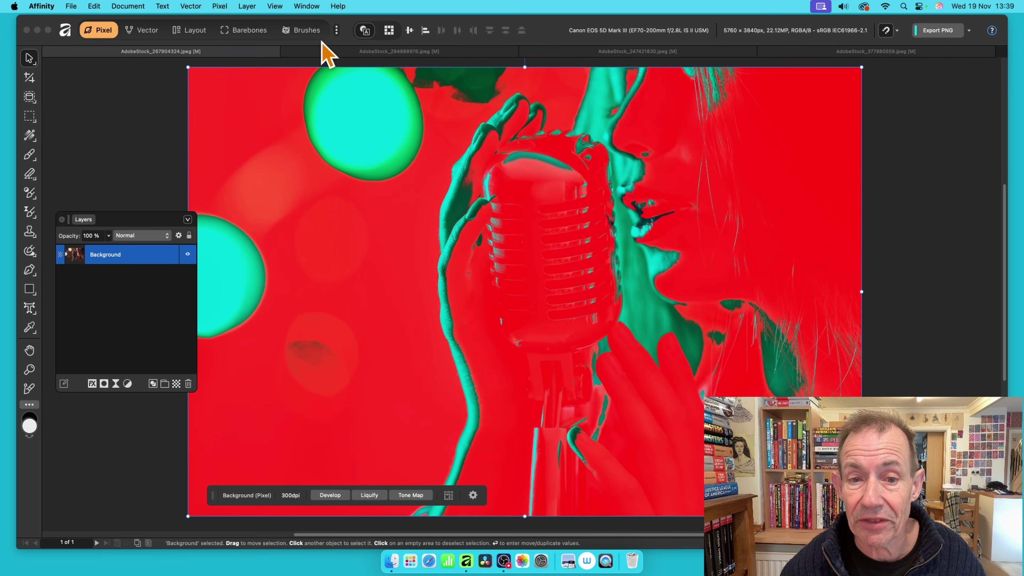
key(super+i)
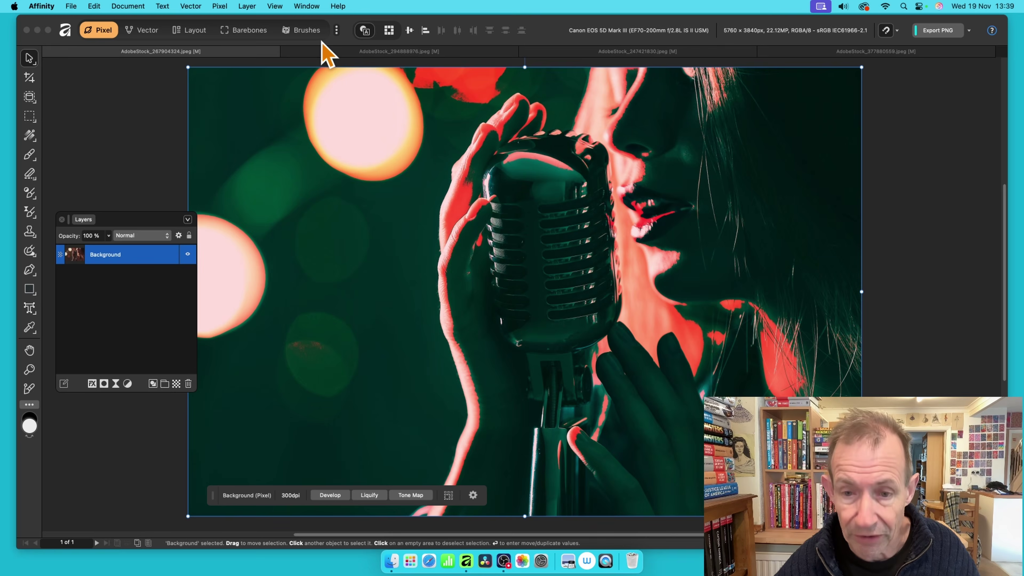
Undo the Channel Flip repetitions one by one, and undo the filter itself to restore the original photo
key(super+i)
key(super+i)
key(super+i)
key(super+i)
key(super+i)
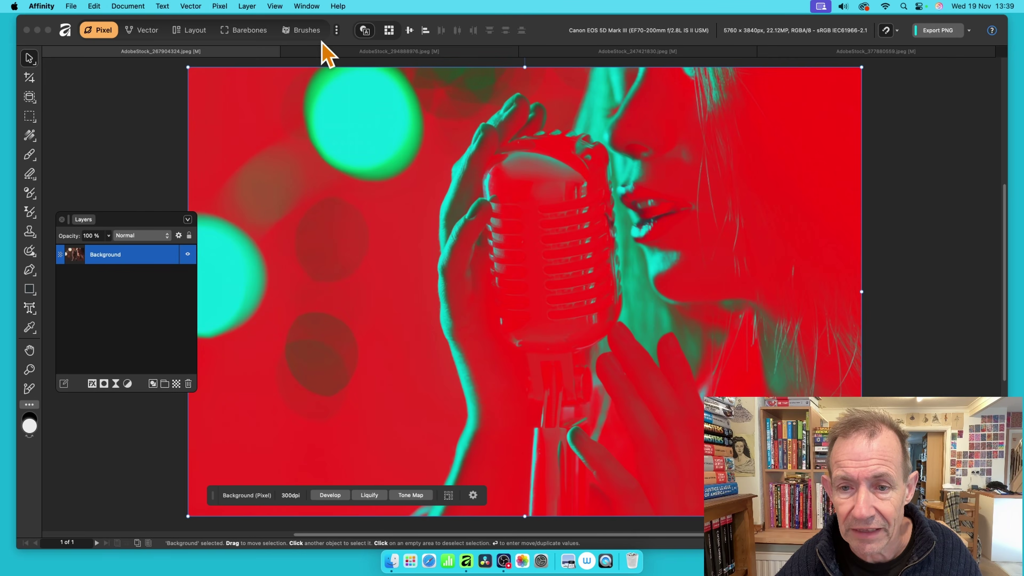
key(super+i)
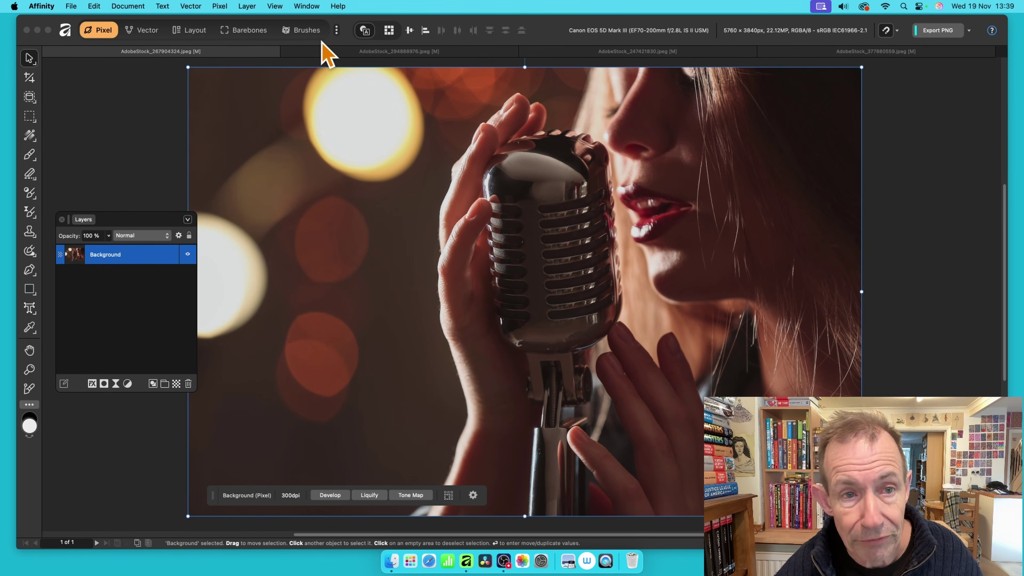
Start a new Glitch filter, move its settings beside the microphone, choose Channel Flip, and set the glitch strength to 100%
key(super+f)
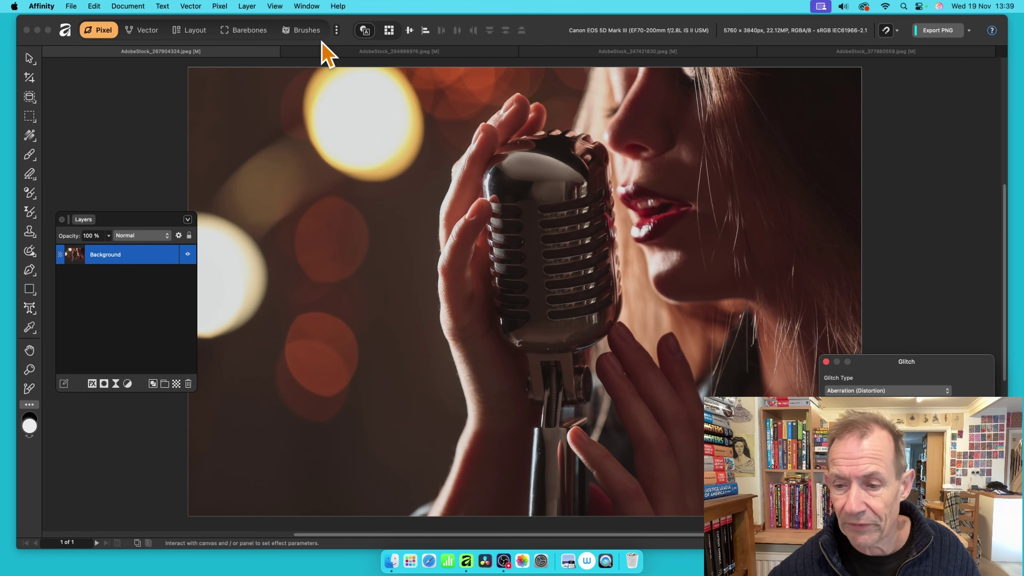
drag(935, 363, 436, 121)
click(377, 146)
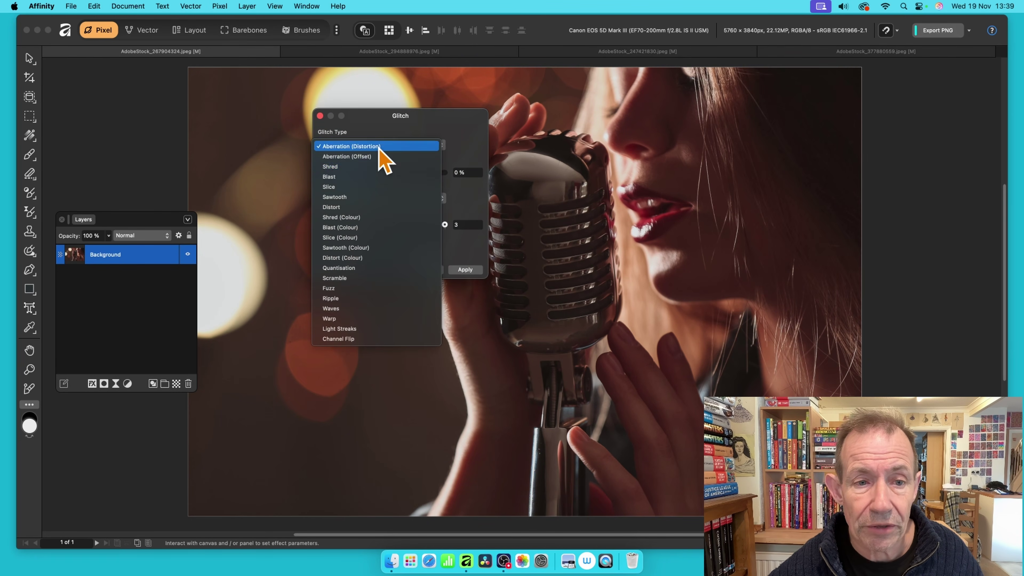
click(379, 339)
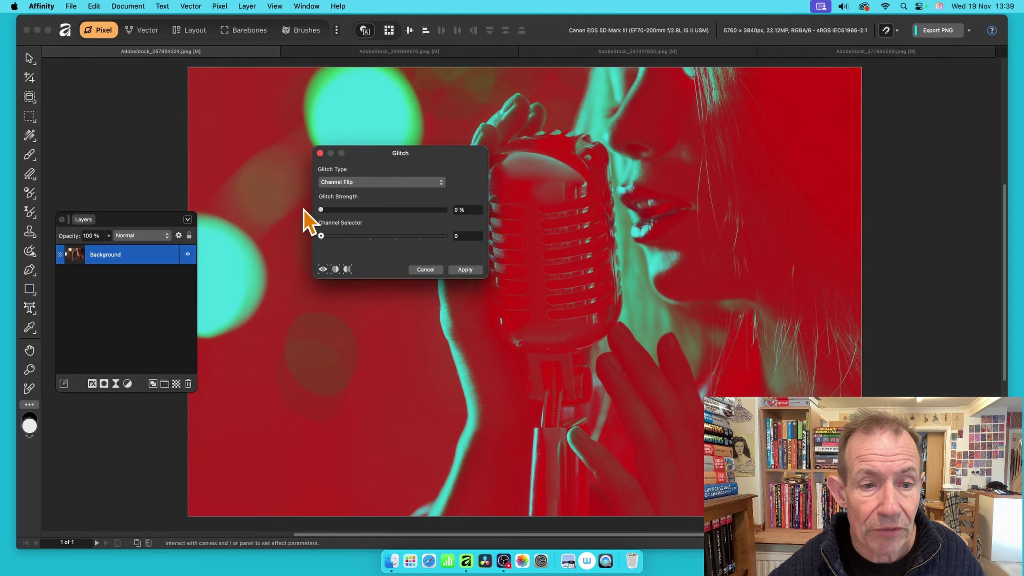
drag(321, 210, 446, 211)
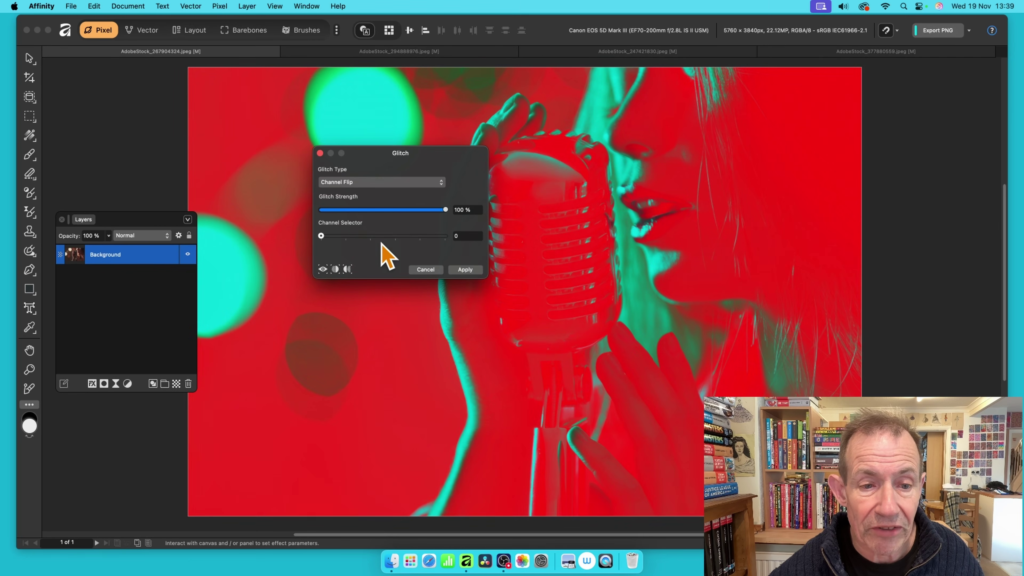
drag(321, 237, 345, 236)
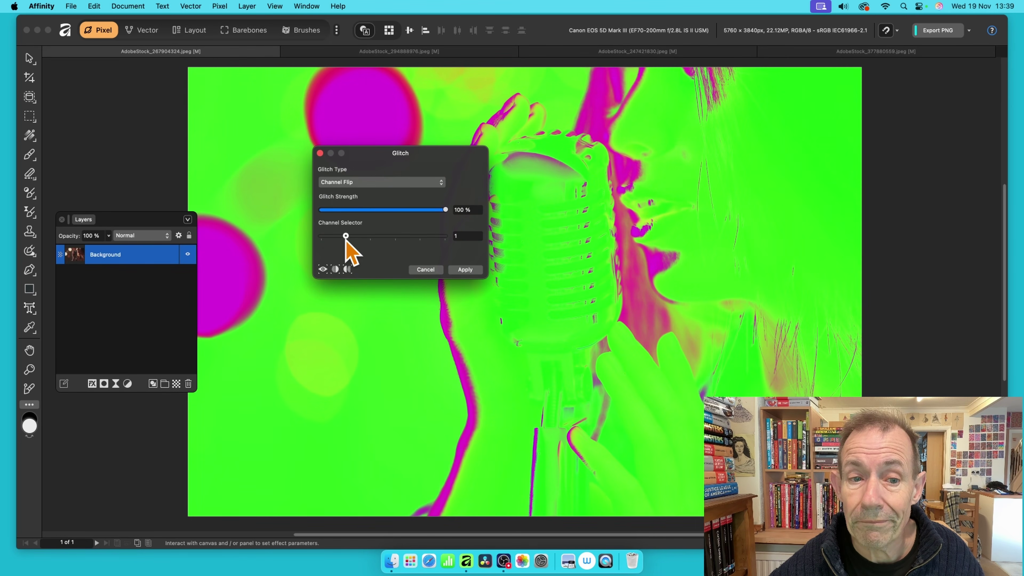
drag(346, 236, 395, 236)
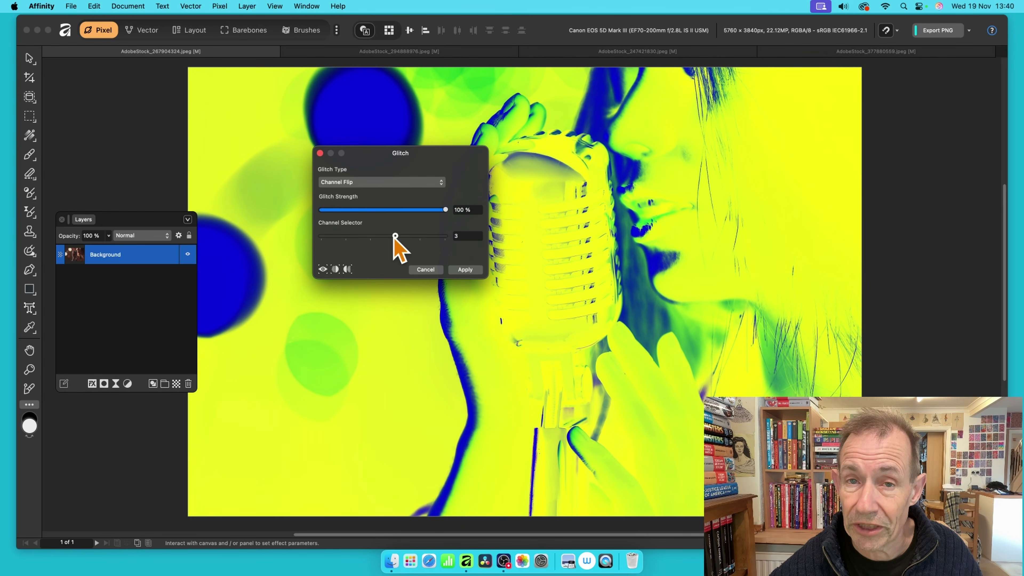
drag(395, 237, 444, 236)
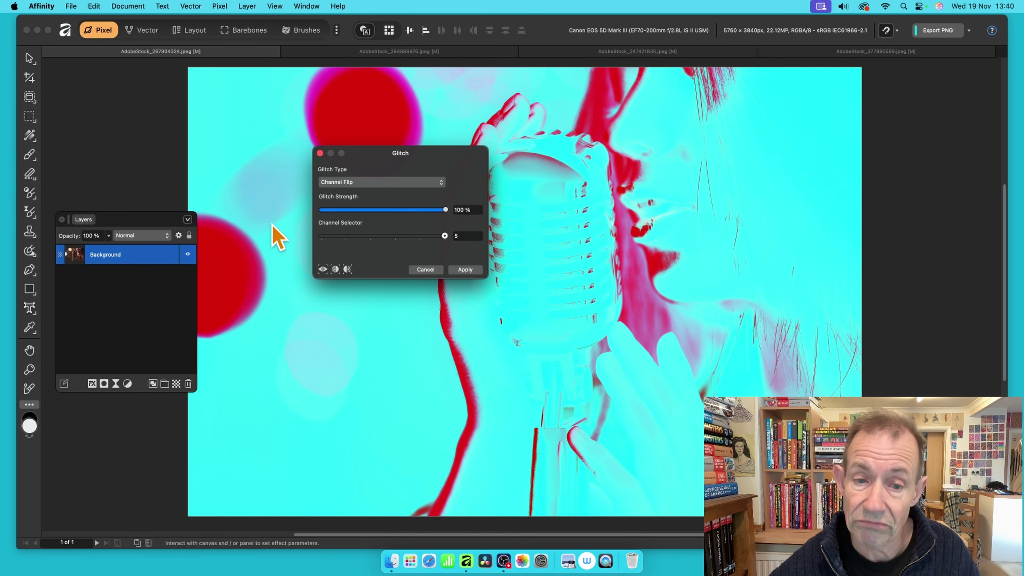
drag(436, 242, 512, 270)
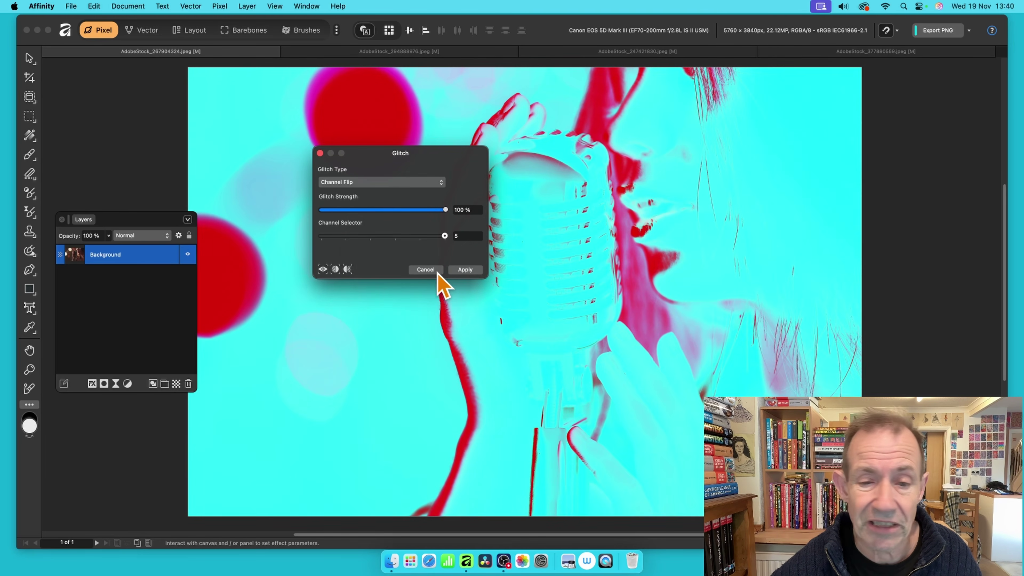
click(465, 269)
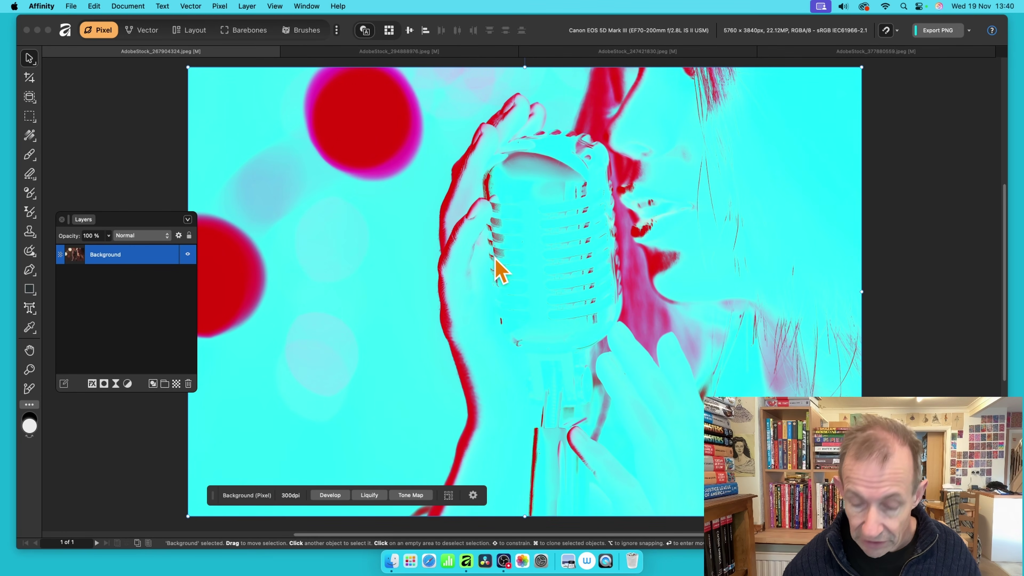
Repeat the Channel Flip filter several times to alternate and intensify the photo's cyan and red colours
key(super+z)
key(super+shift+z)
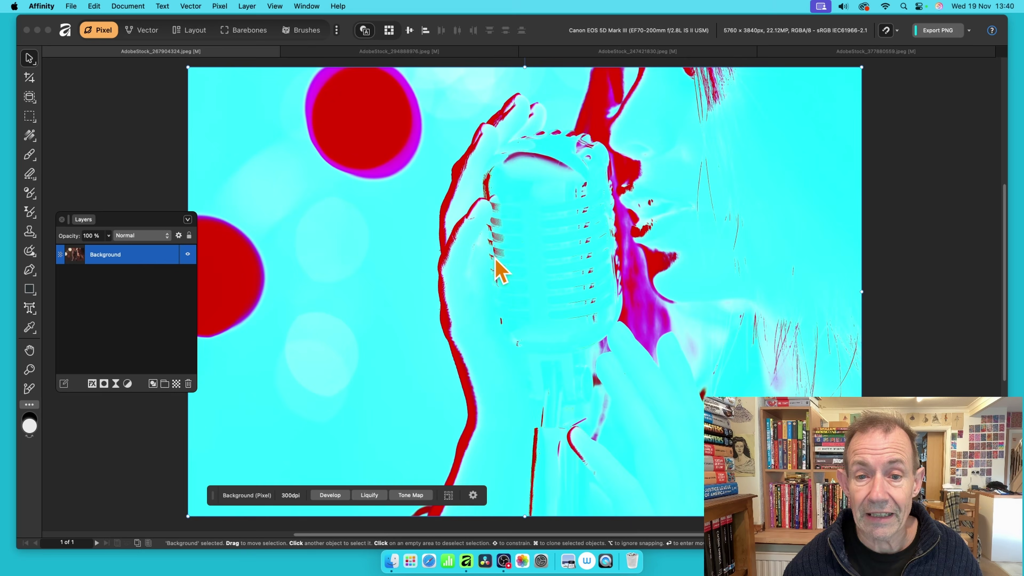
key(super+z)
key(super+shift+z)
key(super+z)
key(super+shift+z)
key(super+z)
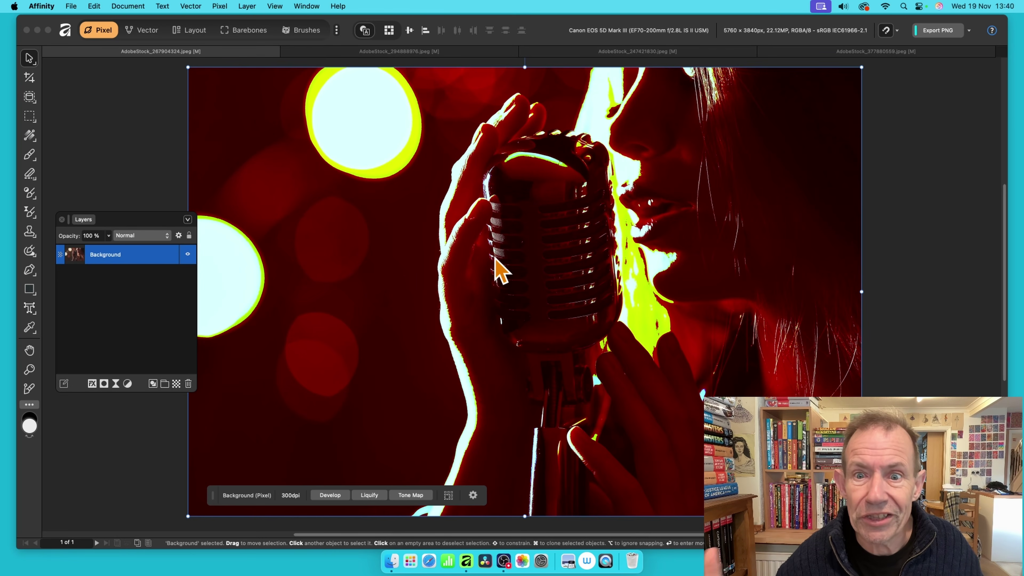
Undo the repeated Channel Flip filters one by one until the original singer photo is restored
key(super+shift+z)
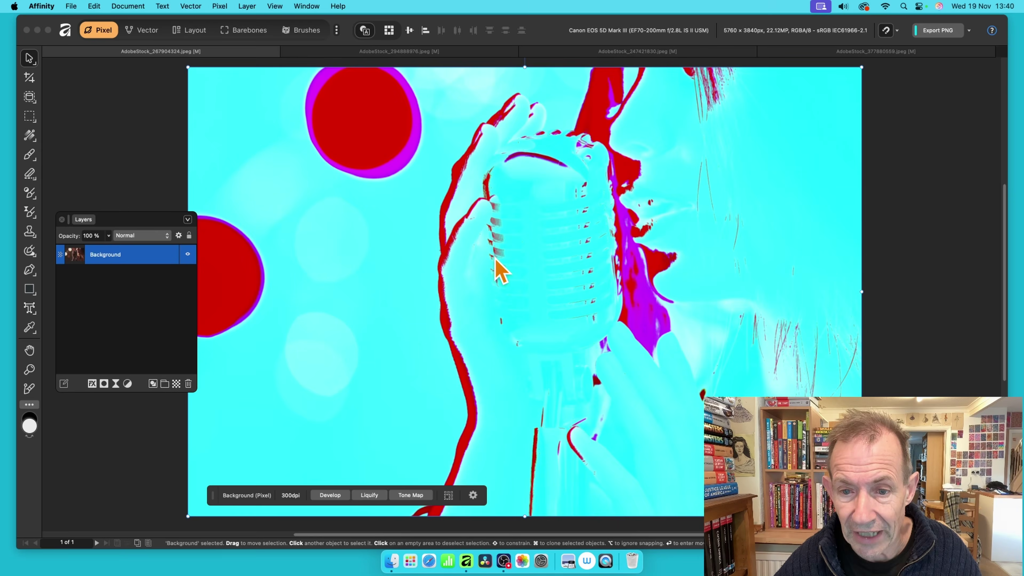
key(super+z)
key(super+shift+z)
key(super+z)
key(super+shift+z)
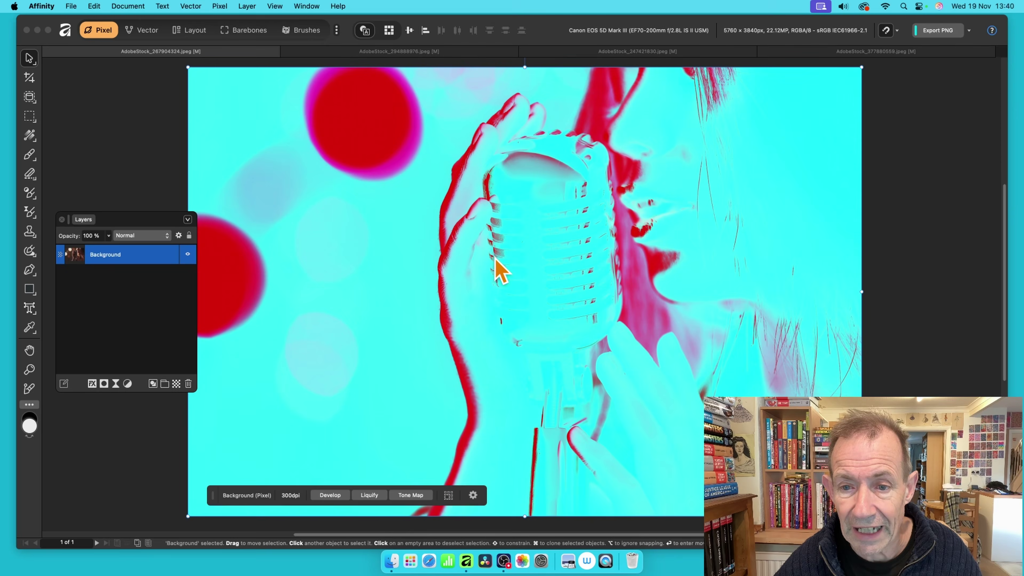
key(super+z)
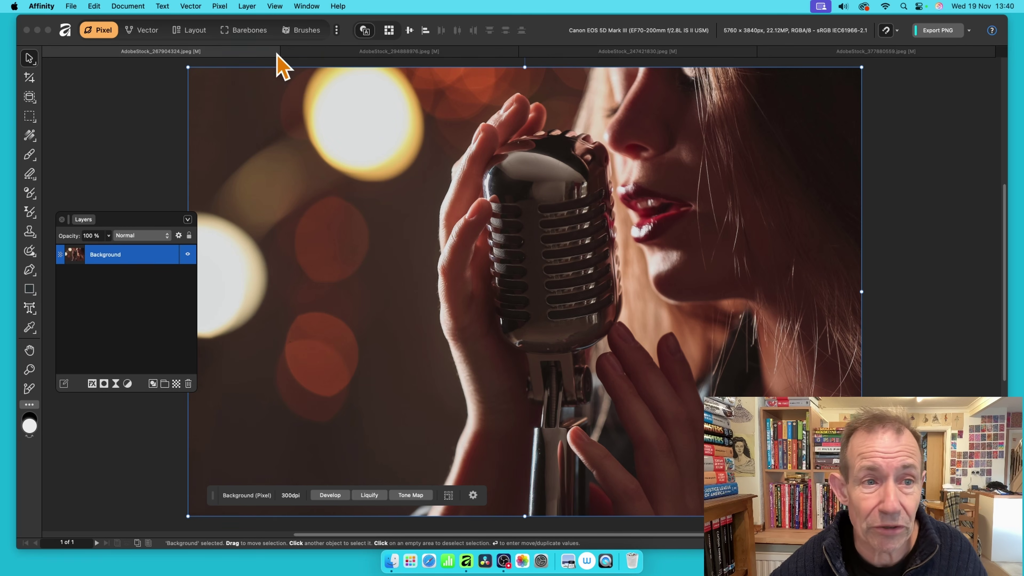
Look up the Glitch filter among the Distort live filter layers without adding it
click(221, 6)
mouse_move(218, 82)
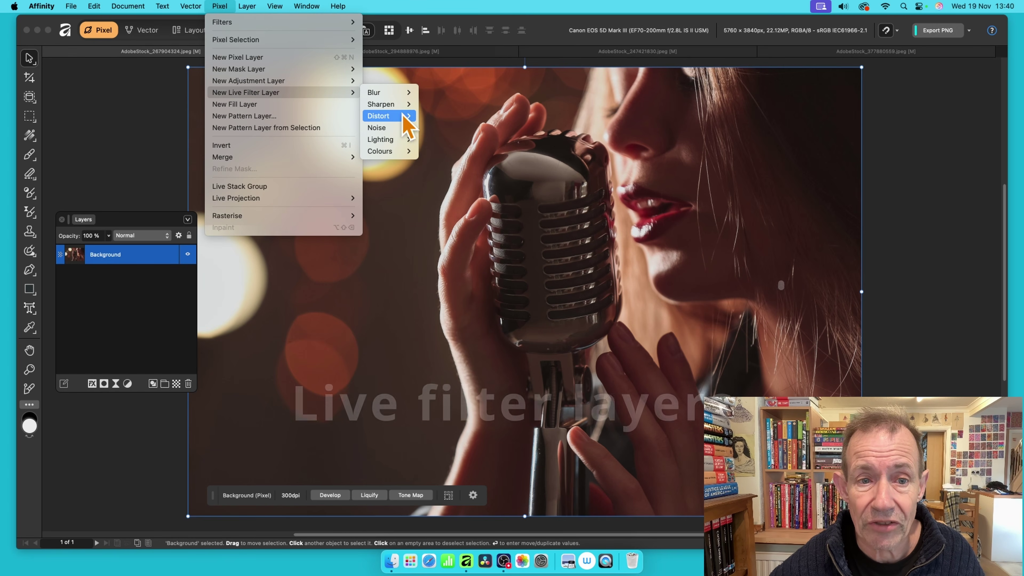
mouse_move(405, 117)
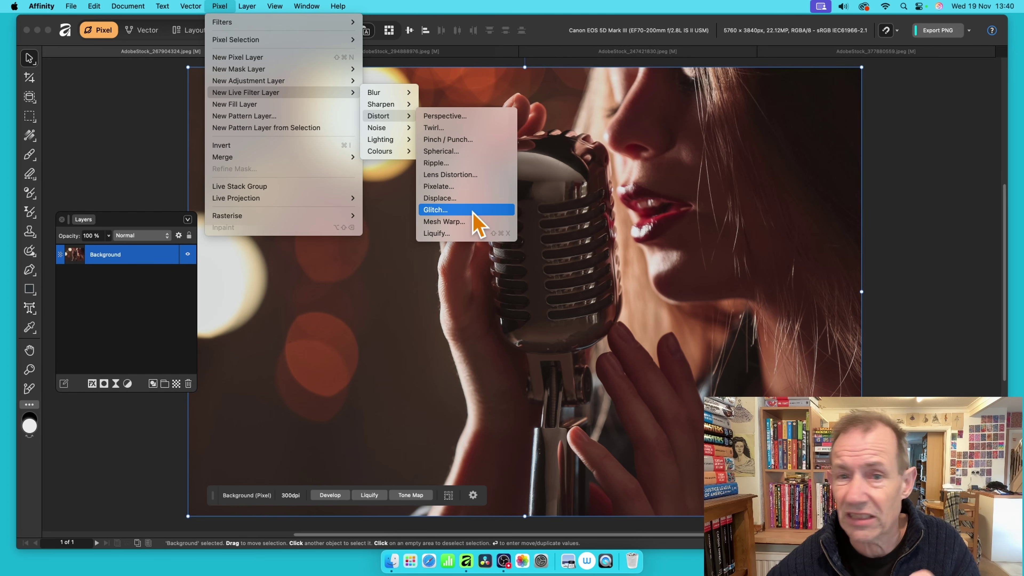
click(631, 207)
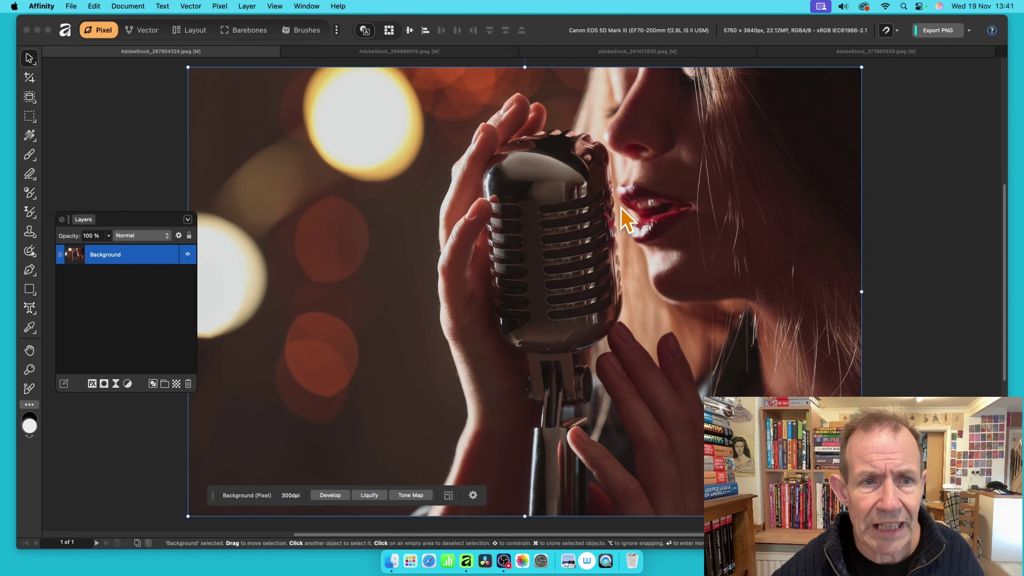
Switch to the purple draped fabric photo, start a Glitch filter, and move its settings over the image
click(417, 54)
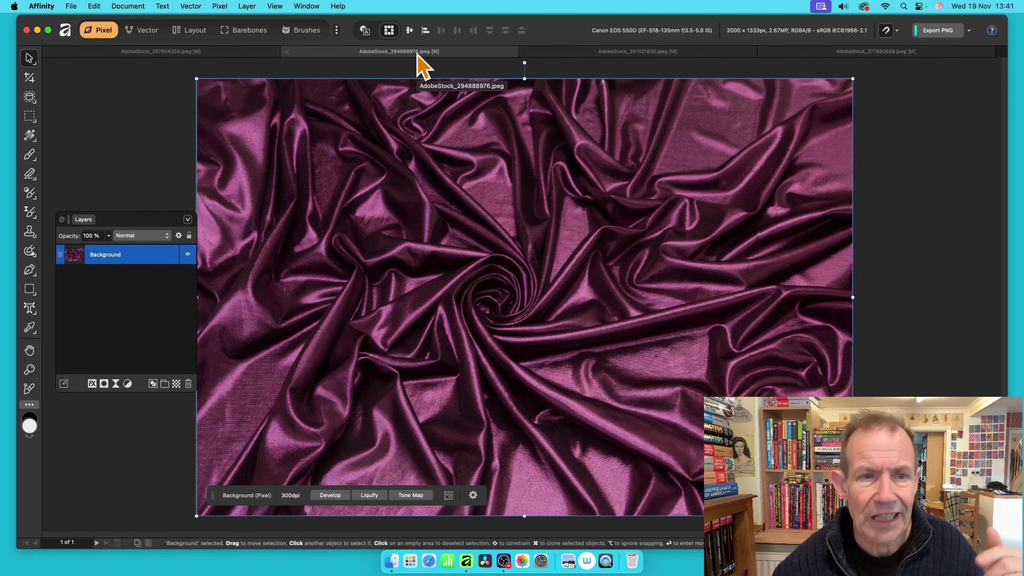
click(220, 6)
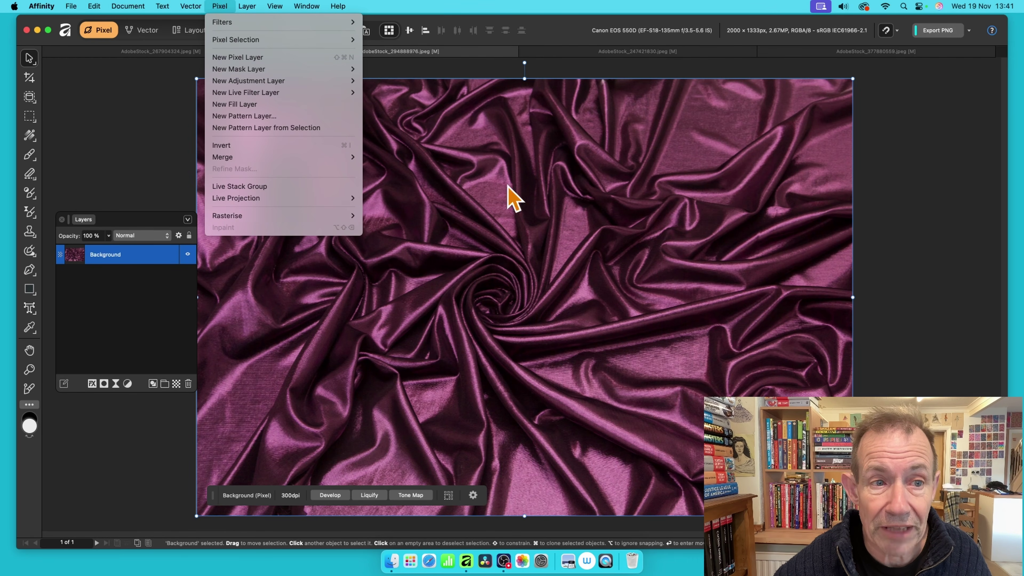
mouse_move(348, 23)
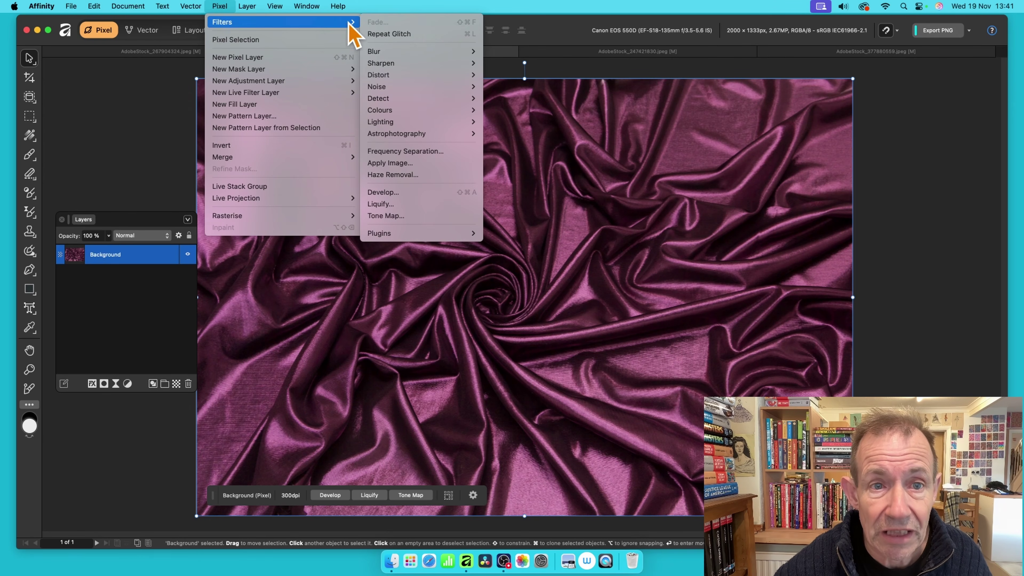
mouse_move(426, 79)
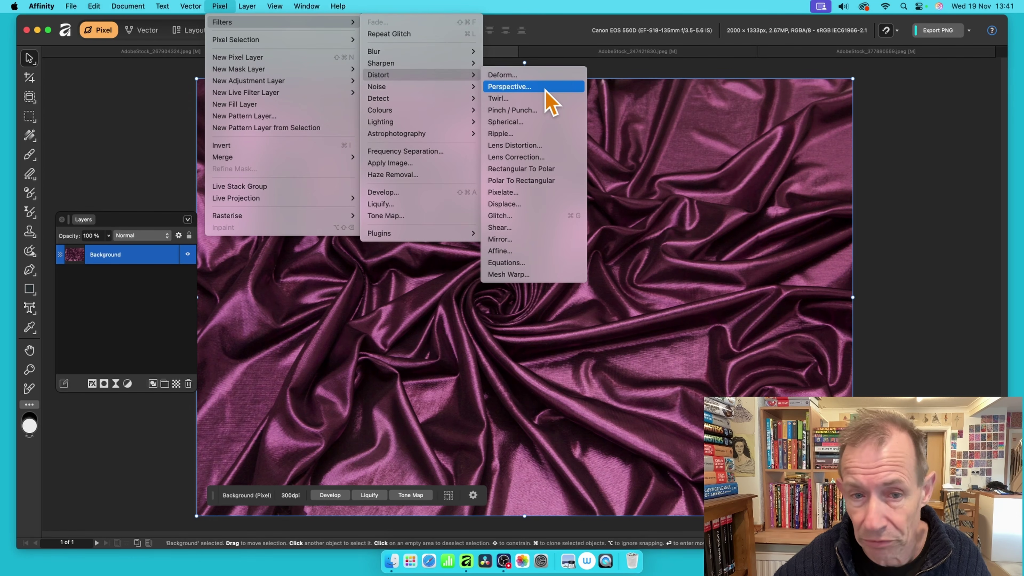
click(500, 216)
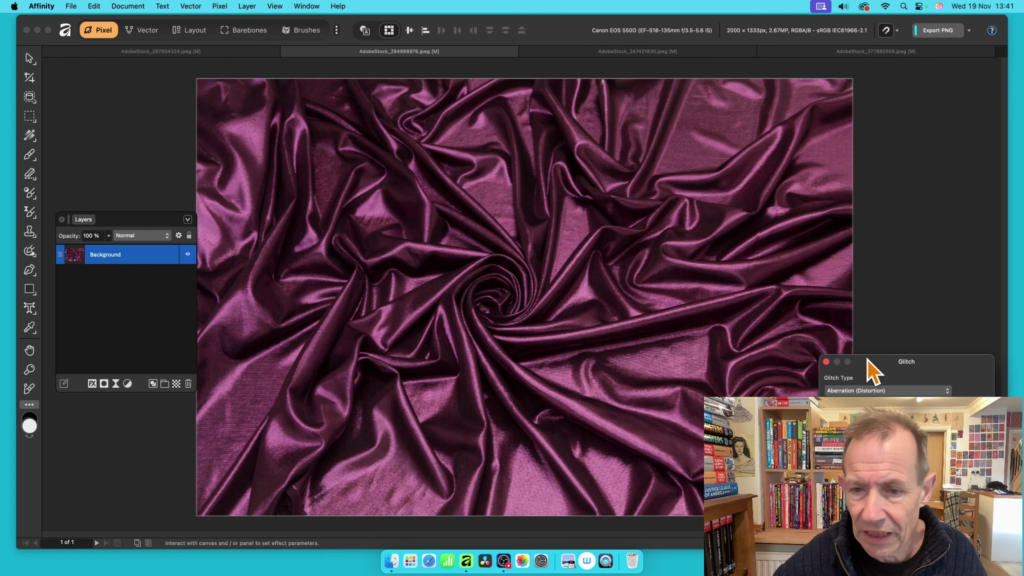
drag(909, 369, 428, 162)
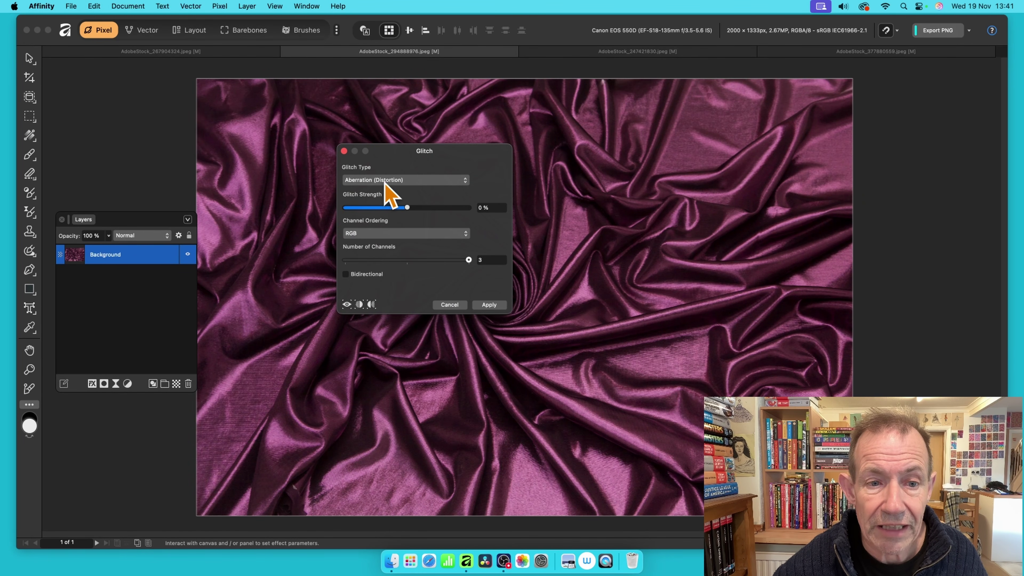
Keep Aberration (Distortion) as the glitch type and set the glitch strength to 100%
click(386, 182)
click(387, 182)
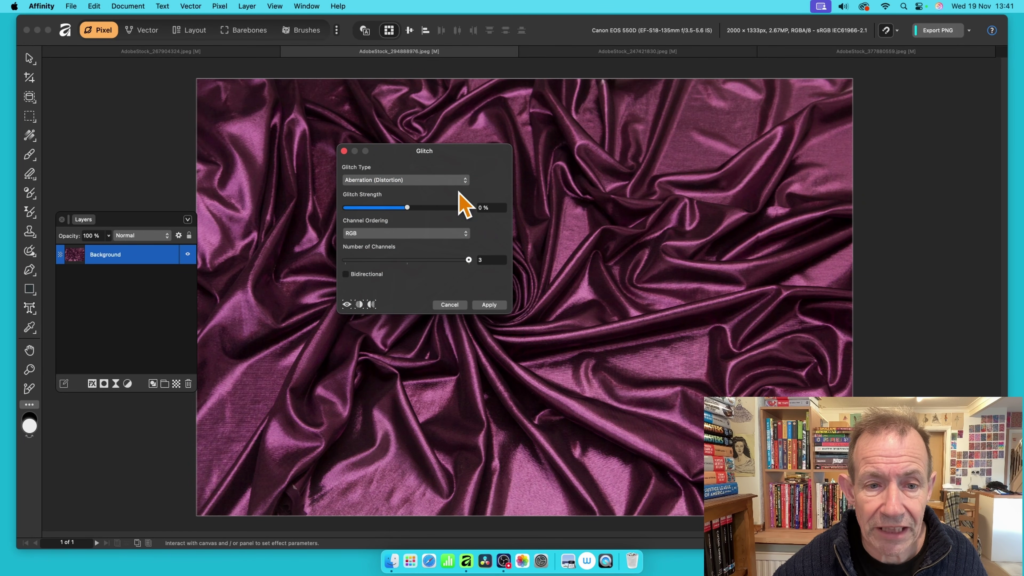
drag(408, 207, 530, 227)
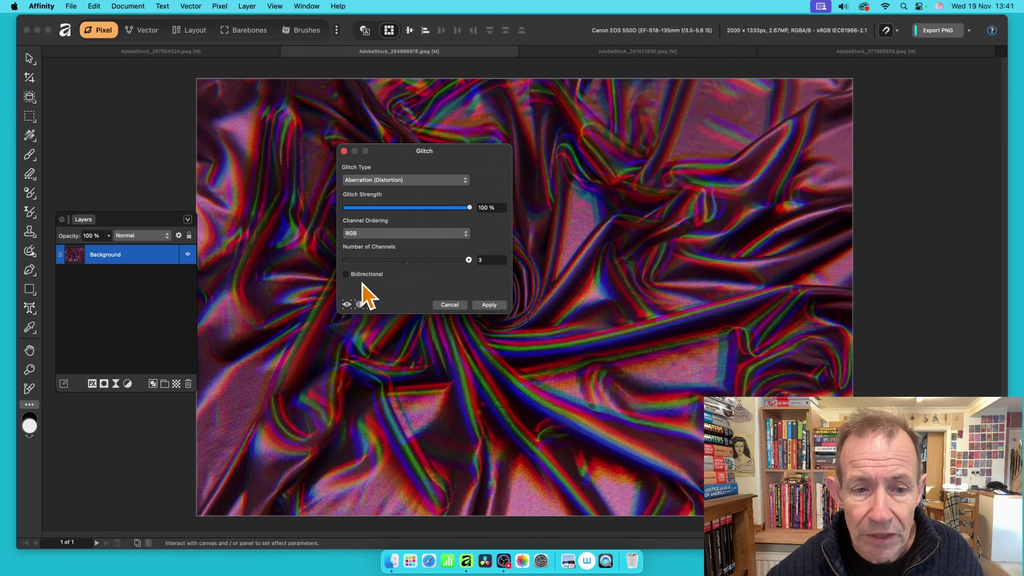
Compare the GRB and BRG channel orderings, return to RGB, and apply the Aberration (Distortion) filter repeatedly to the fabric
click(384, 233)
click(387, 245)
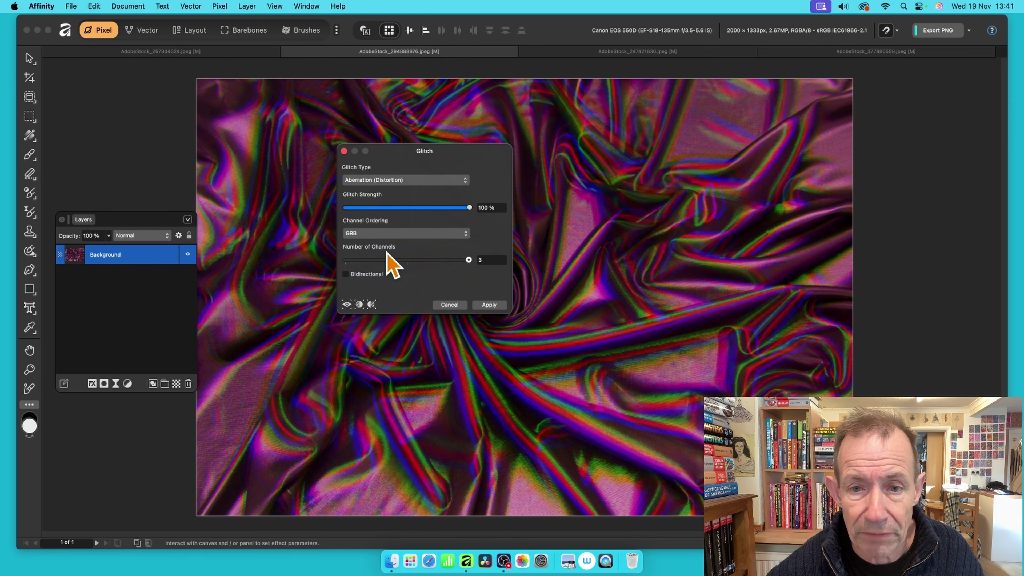
click(397, 238)
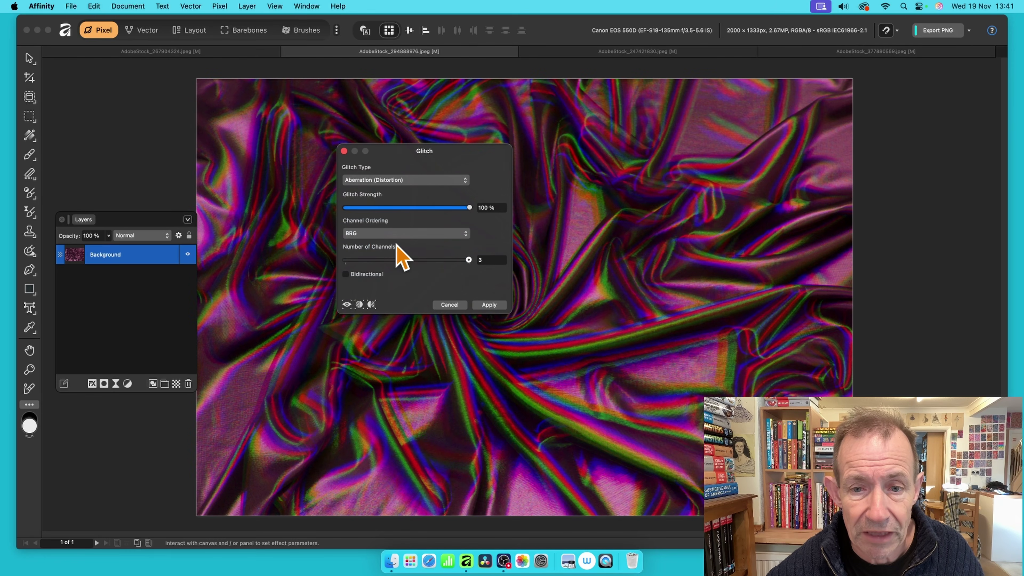
click(401, 233)
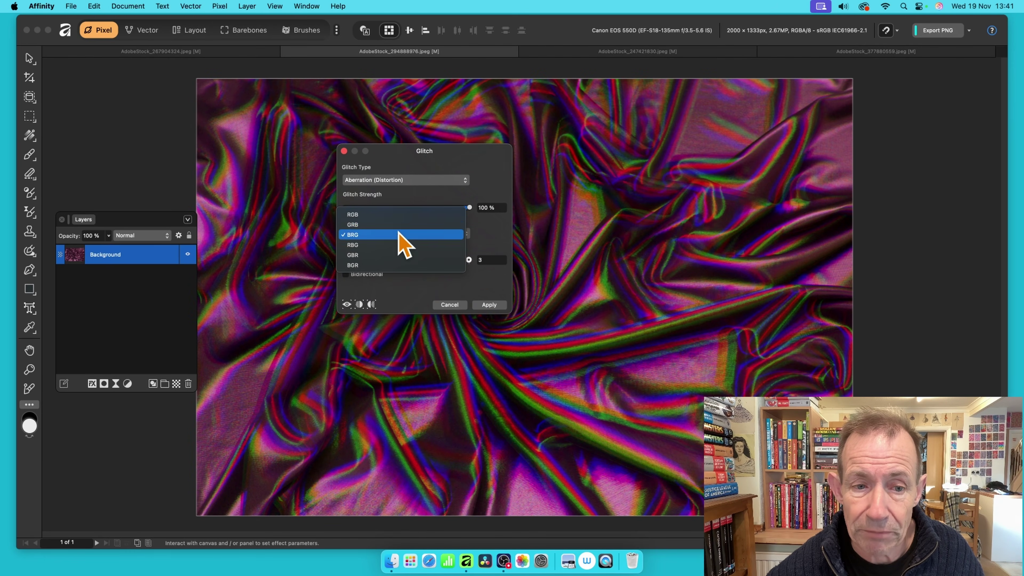
click(400, 214)
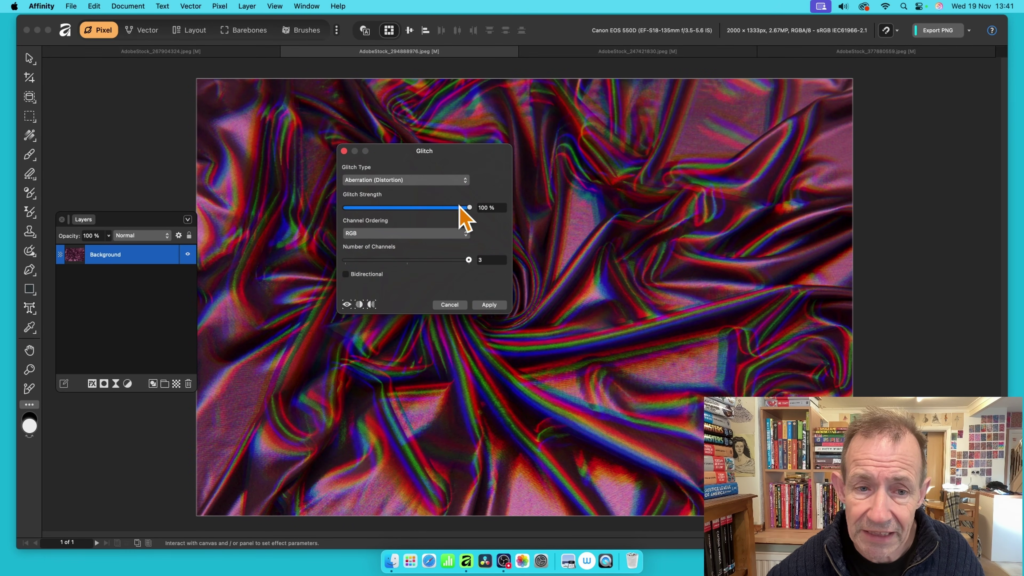
click(489, 305)
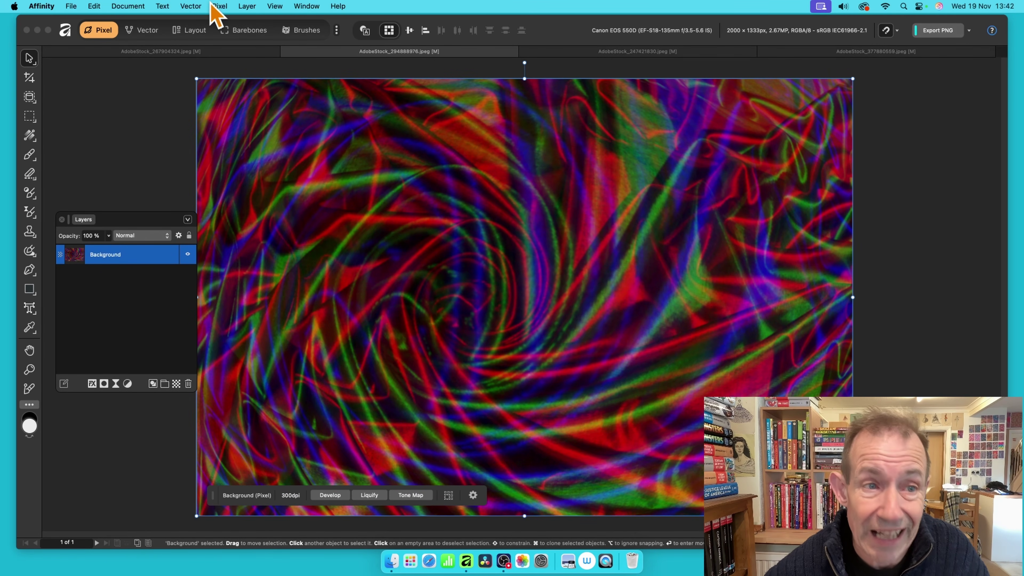
Create a pattern layer from the glitched fabric, shrink its tile to about 40% of the image width, and enable mirroring
click(220, 6)
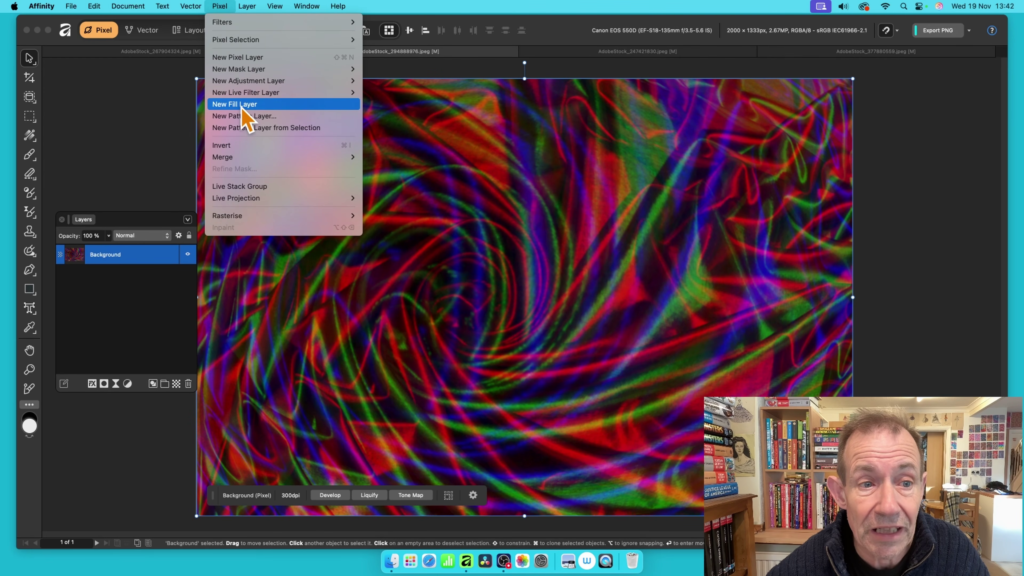
click(253, 126)
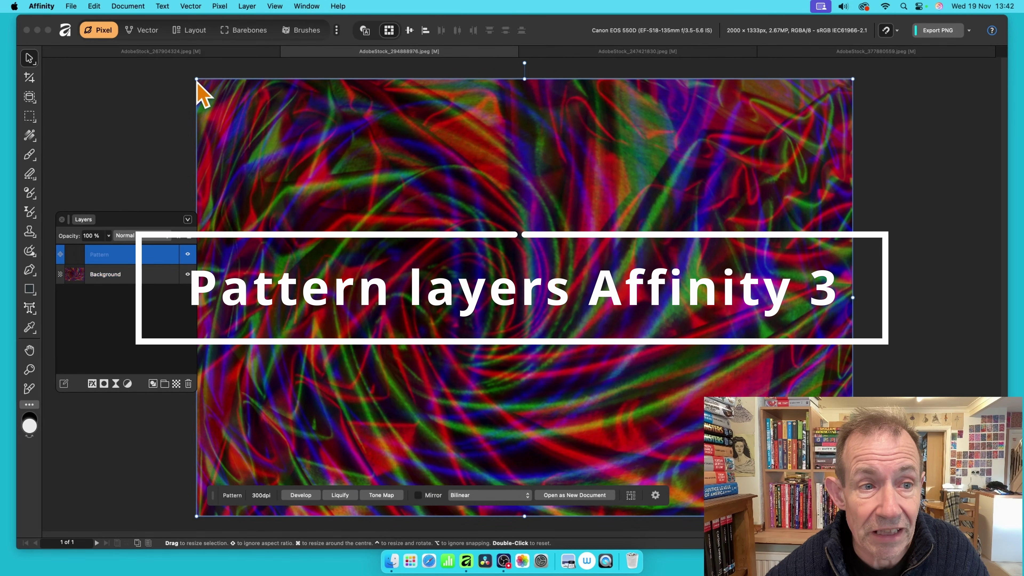
drag(198, 80, 617, 316)
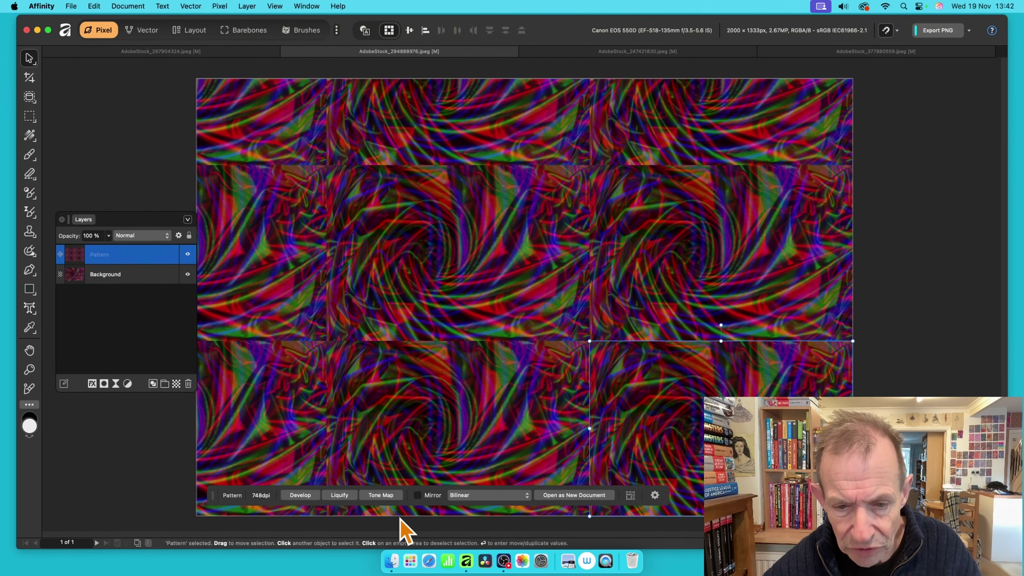
click(419, 496)
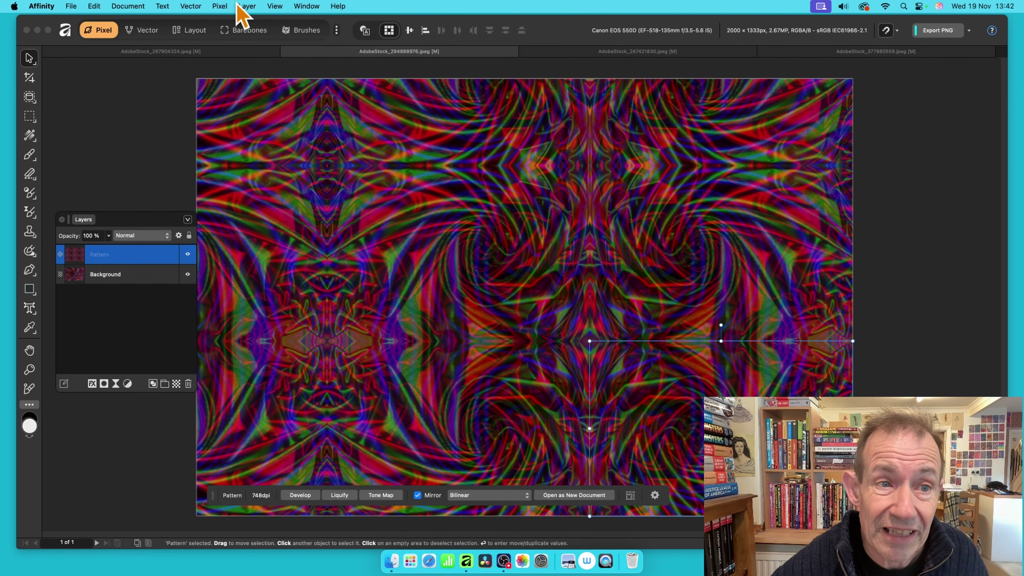
Start a Glitch filter on the mirrored pattern layer, move its settings over the image, and keep Aberration (Distortion) as the glitch type
click(226, 6)
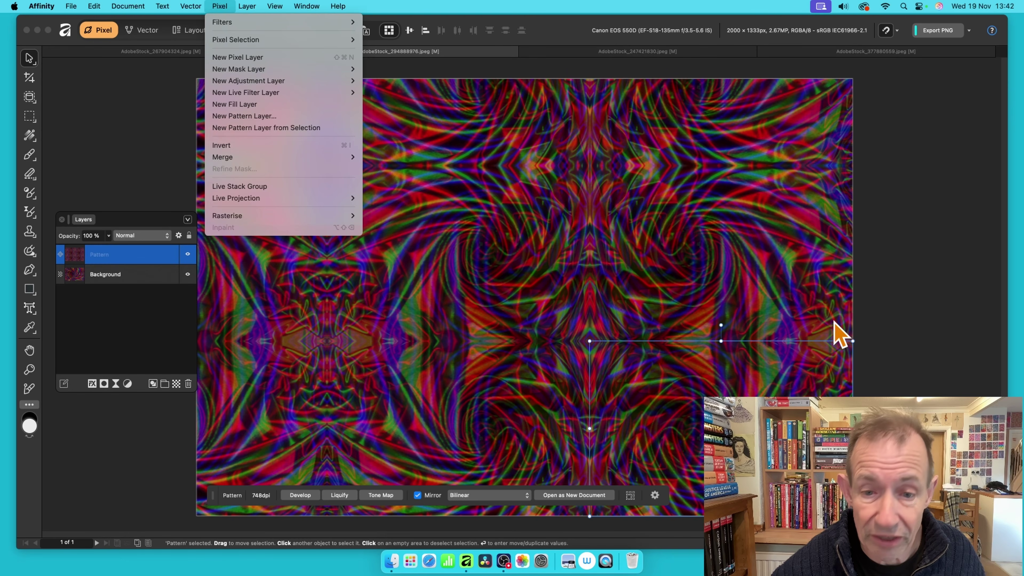
click(619, 234)
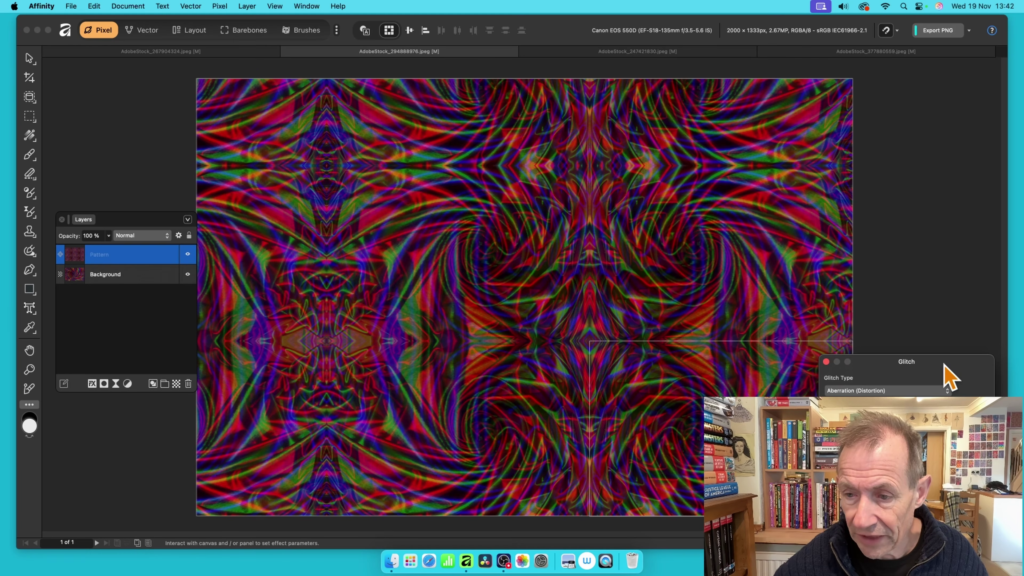
click(941, 366)
click(357, 206)
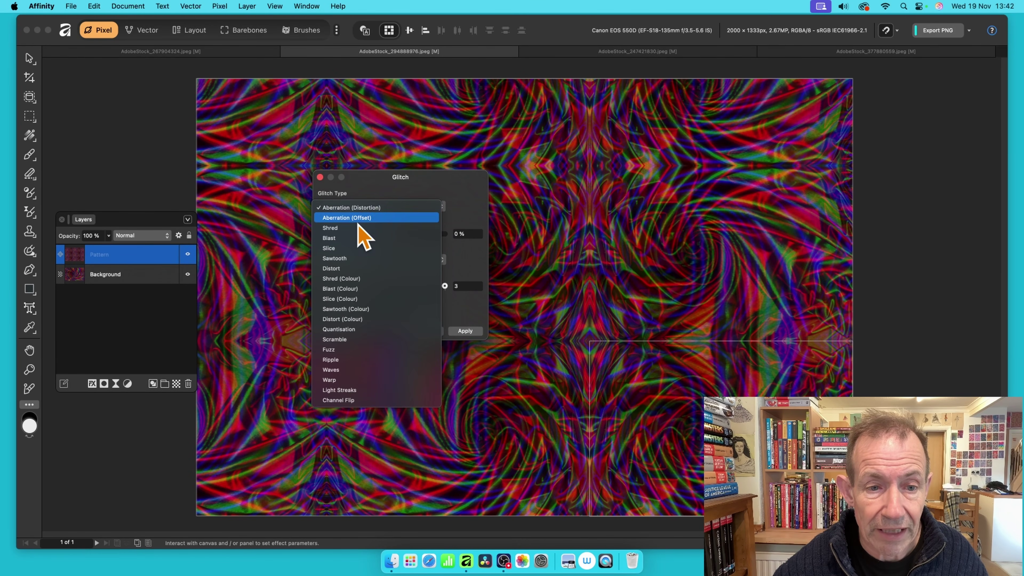
click(355, 207)
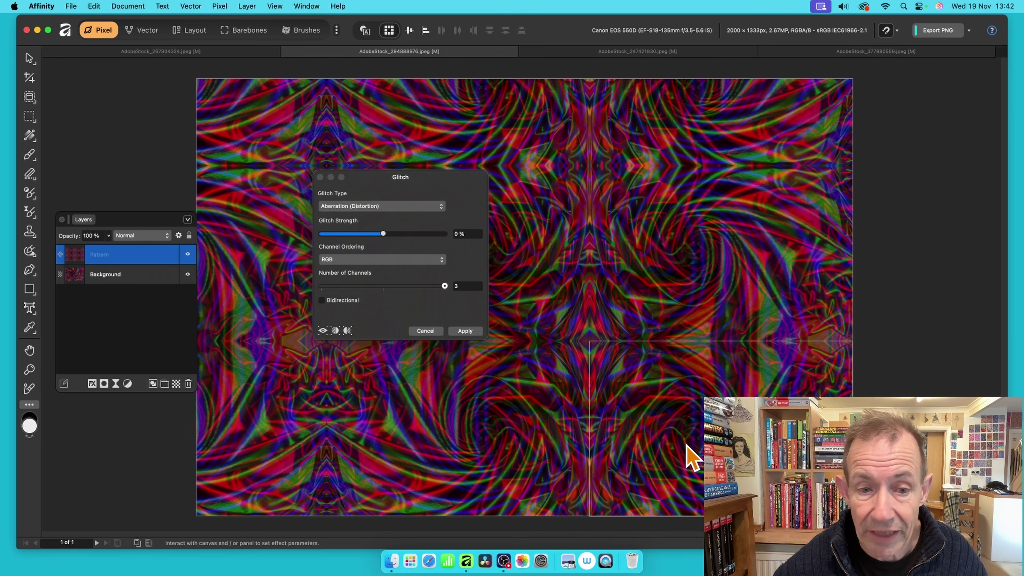
Set the glitch strength to 100%, shift the distortion across the pattern on the canvas, and apply the filter
drag(386, 235, 441, 235)
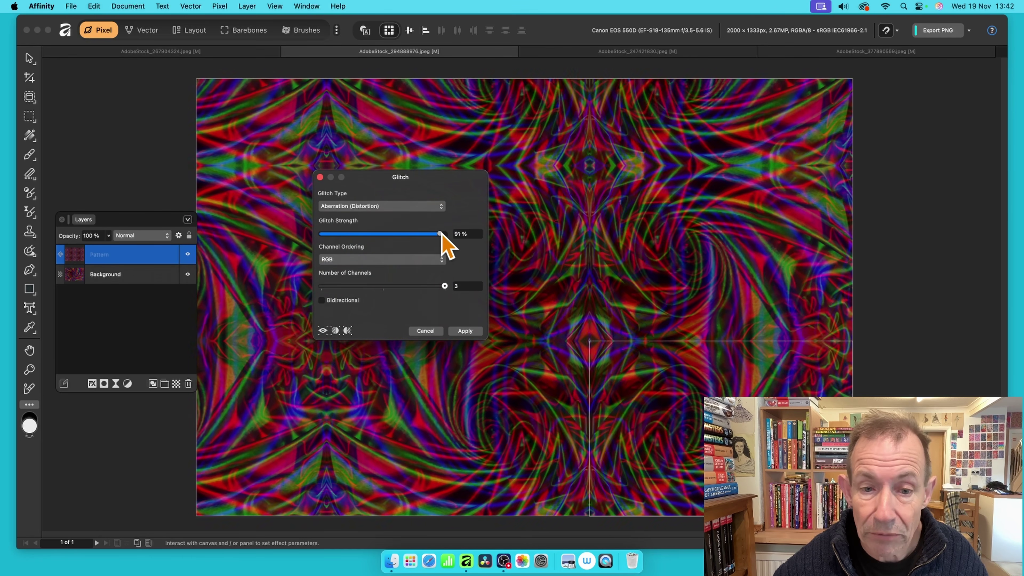
drag(659, 430, 697, 384)
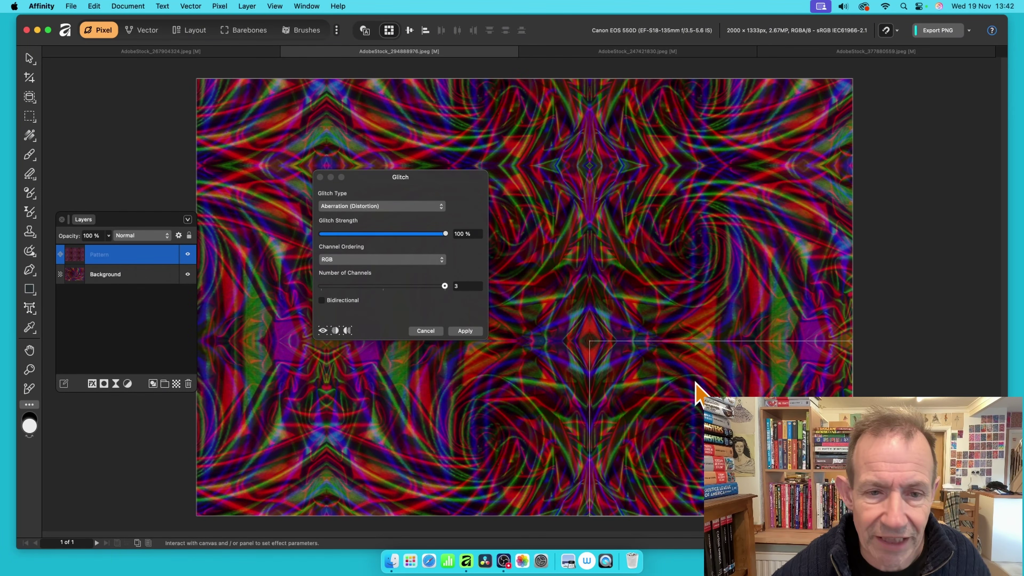
click(423, 243)
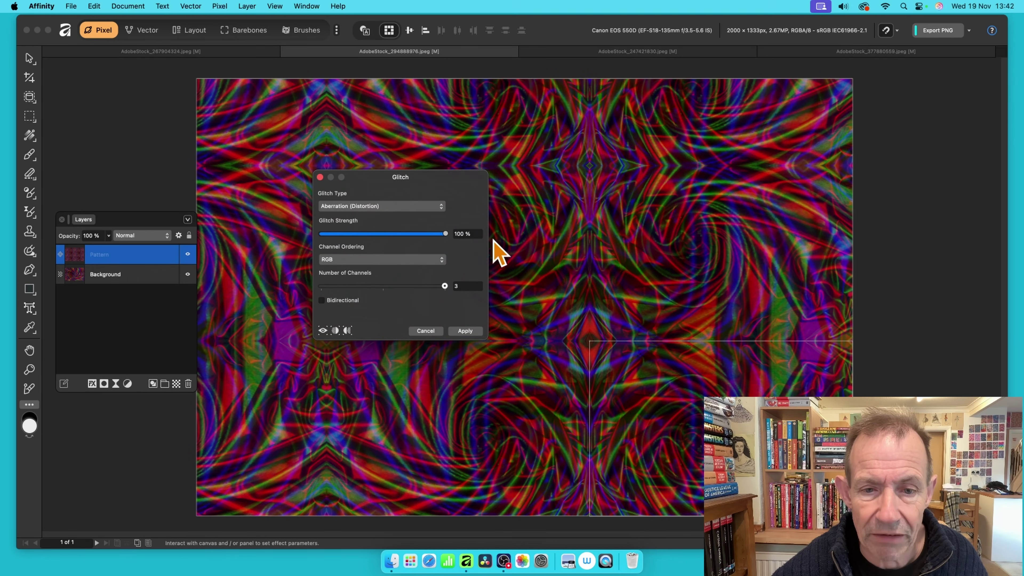
drag(404, 350, 487, 297)
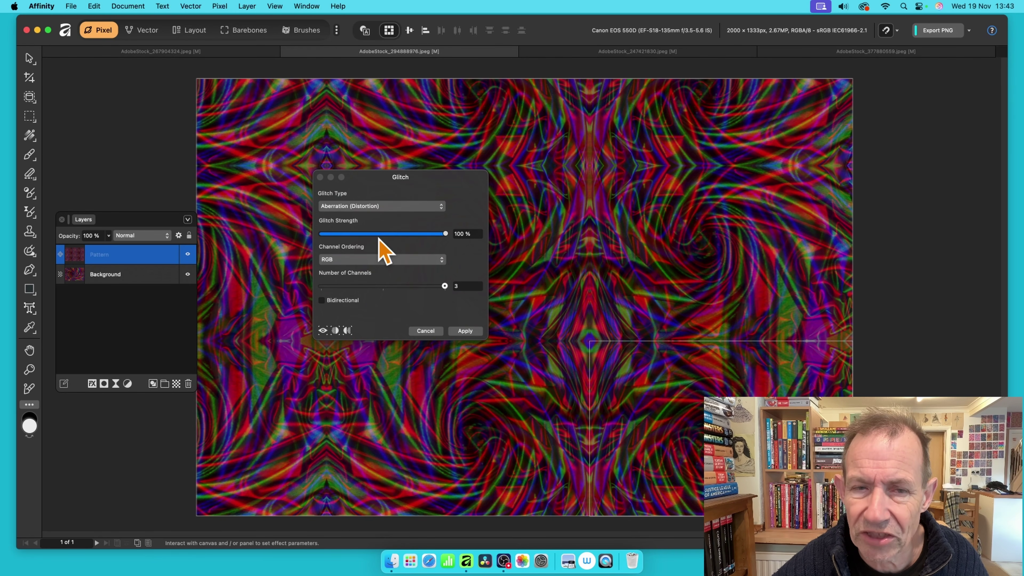
click(468, 332)
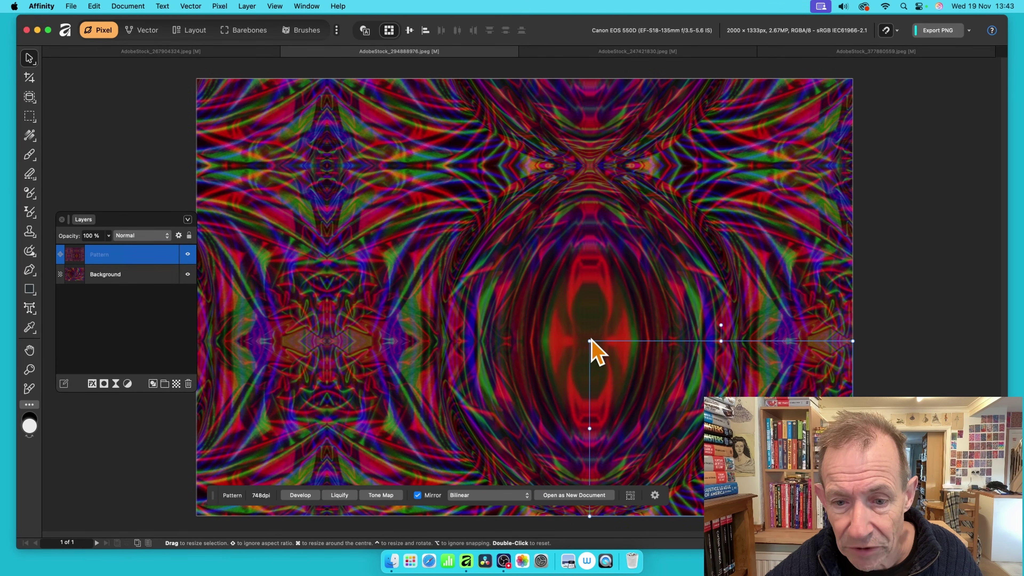
Try a smaller tile for the mirrored pattern, undo the recent changes, and delete the pattern layer
drag(590, 340, 700, 414)
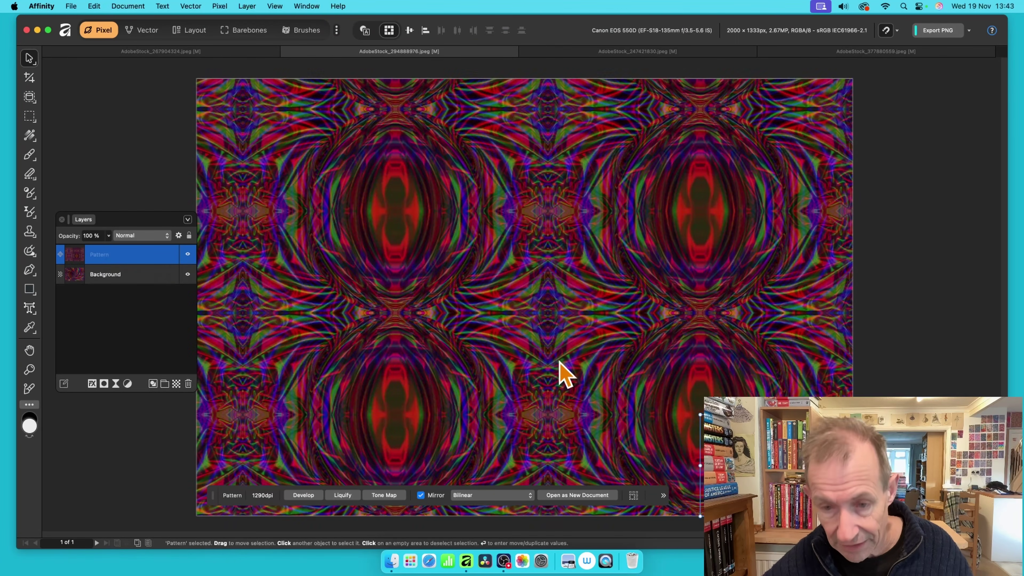
key(super+z)
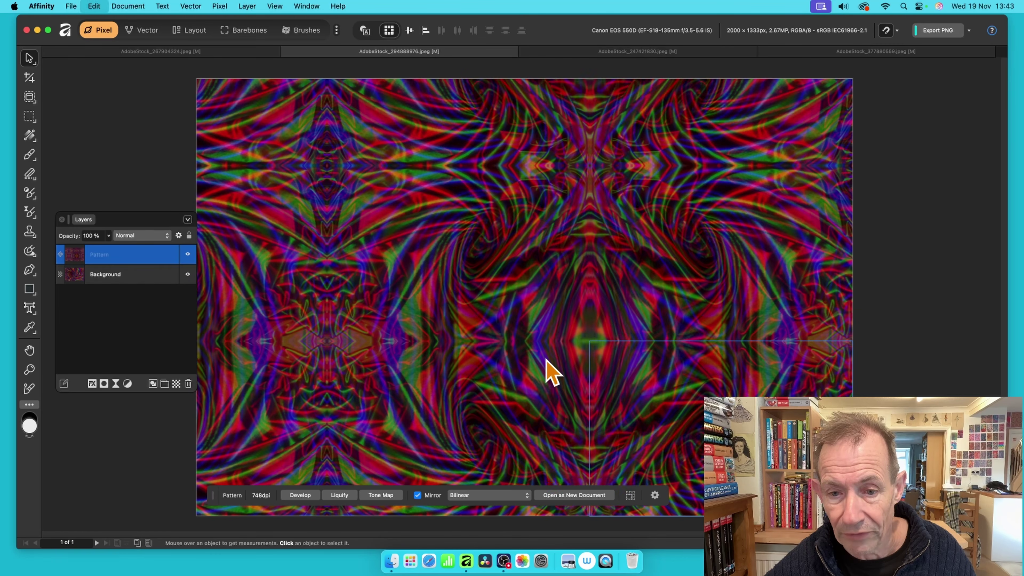
click(480, 343)
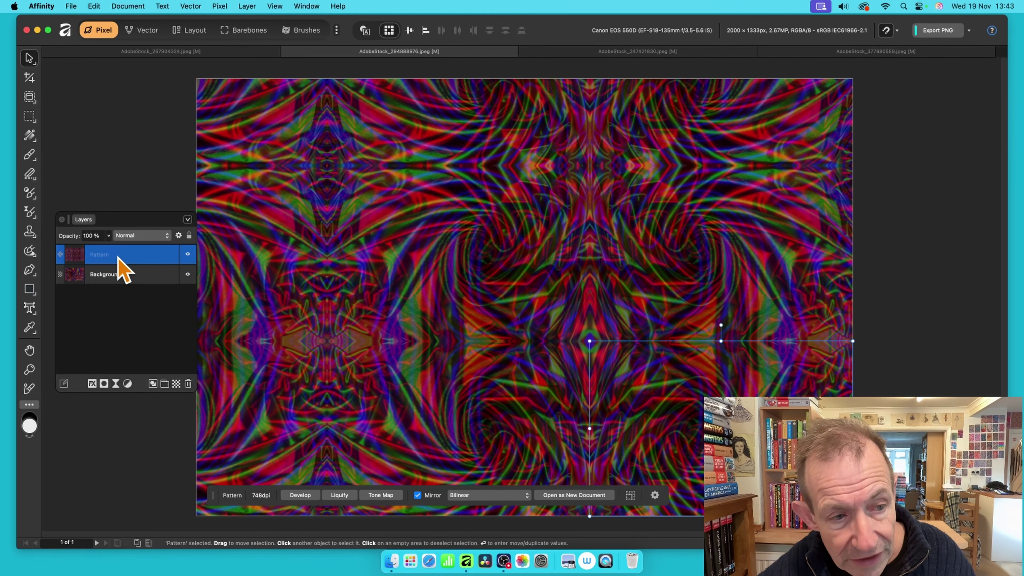
key(Delete)
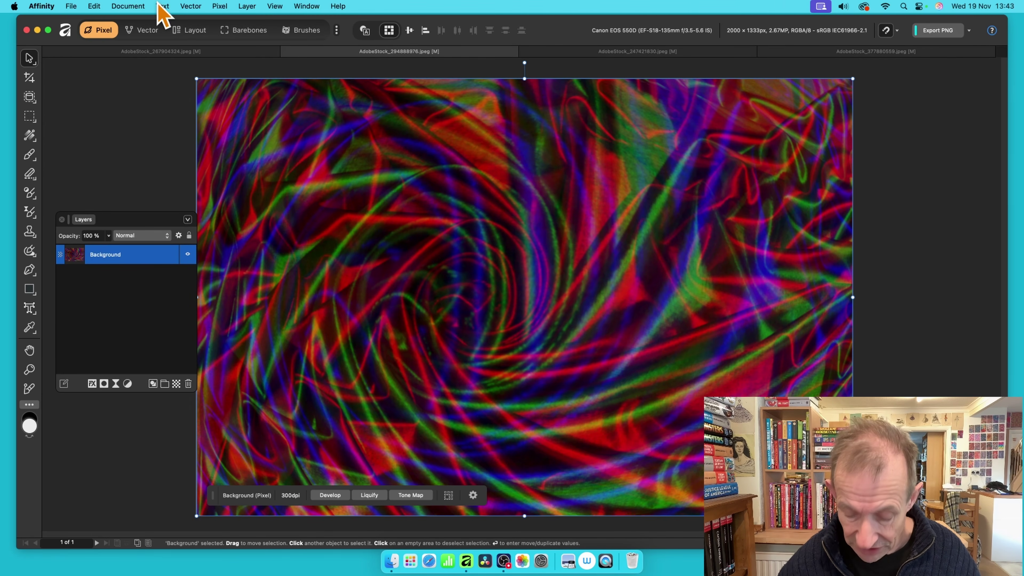
Start a Glitch filter on the fabric background, move its settings over the image, and choose Shred (Colour) as the glitch type
key(super+f)
drag(868, 359, 435, 171)
click(422, 203)
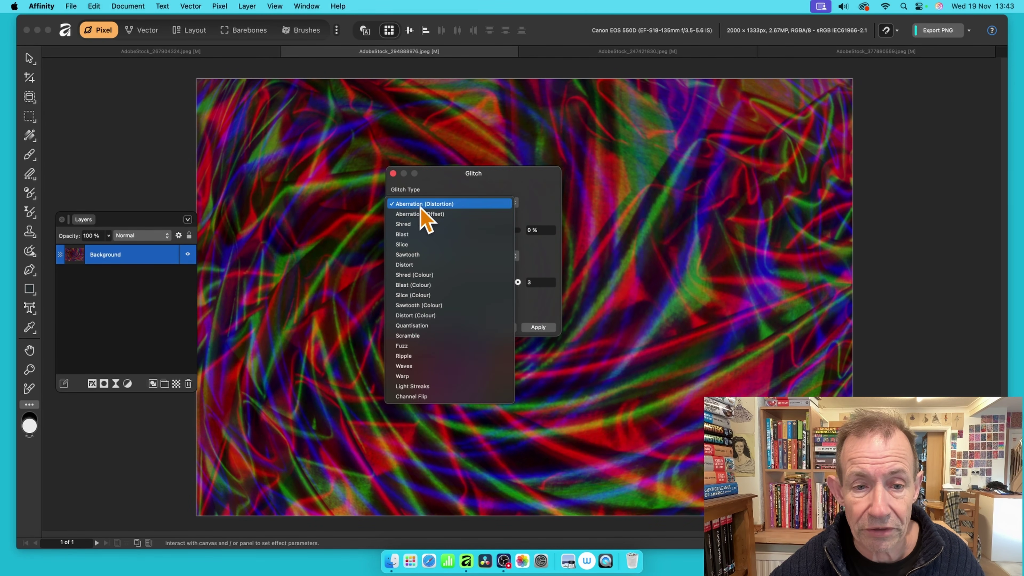
click(423, 276)
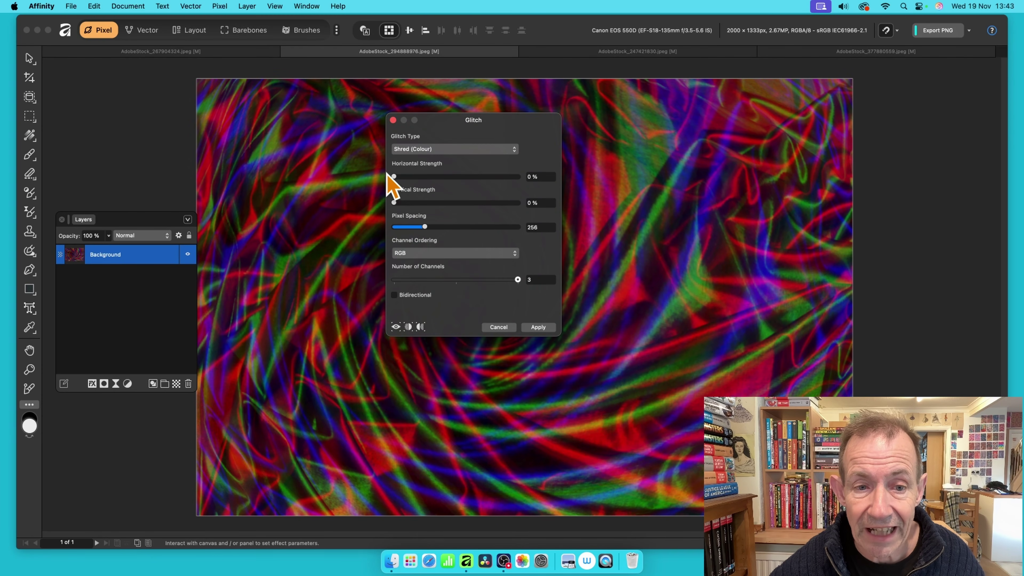
Set the horizontal strength to 21%, vertical strength to 67% and pixel spacing to 216, and apply the Shred (Colour) glitch
drag(393, 177, 478, 203)
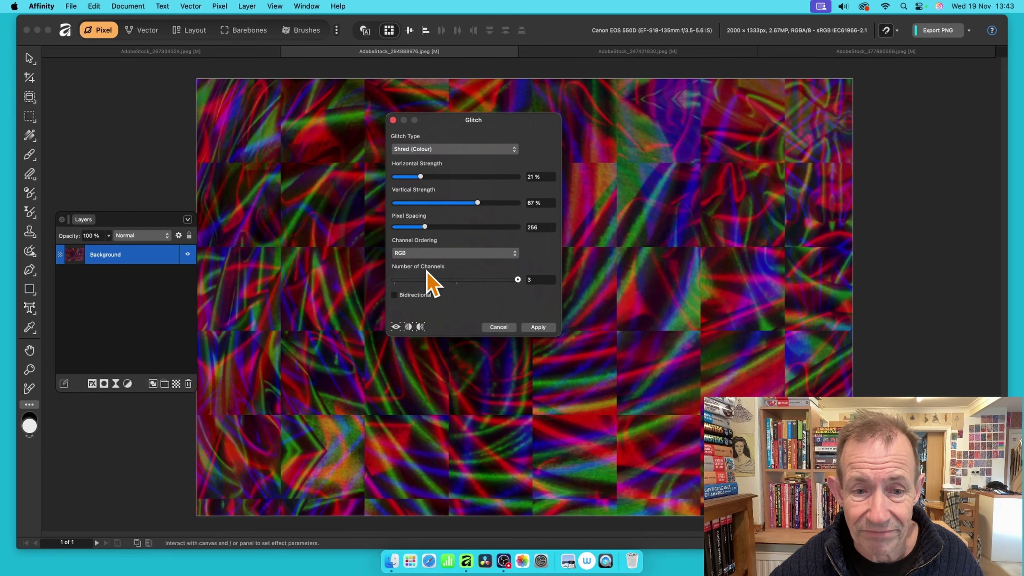
drag(422, 227, 417, 227)
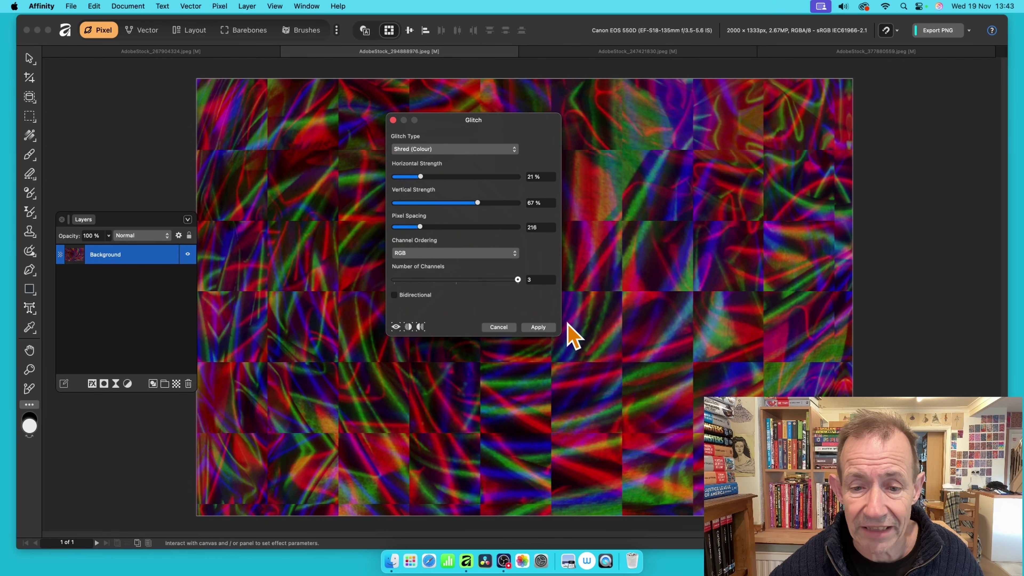
click(553, 327)
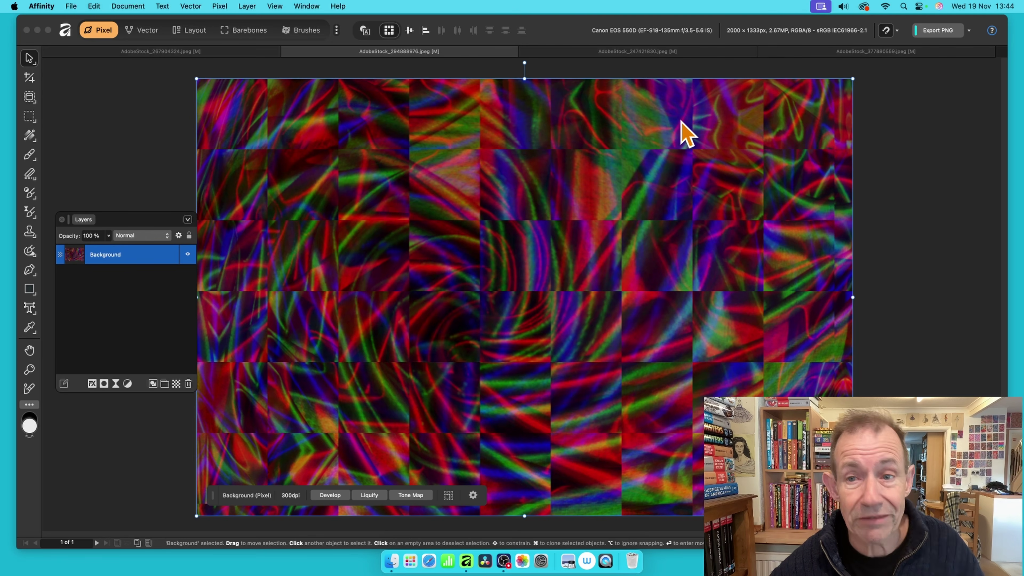
Switch to the greyscale photo of two women taking a selfie and locate the document's Convert Format / ICC Profile command without running it
click(652, 51)
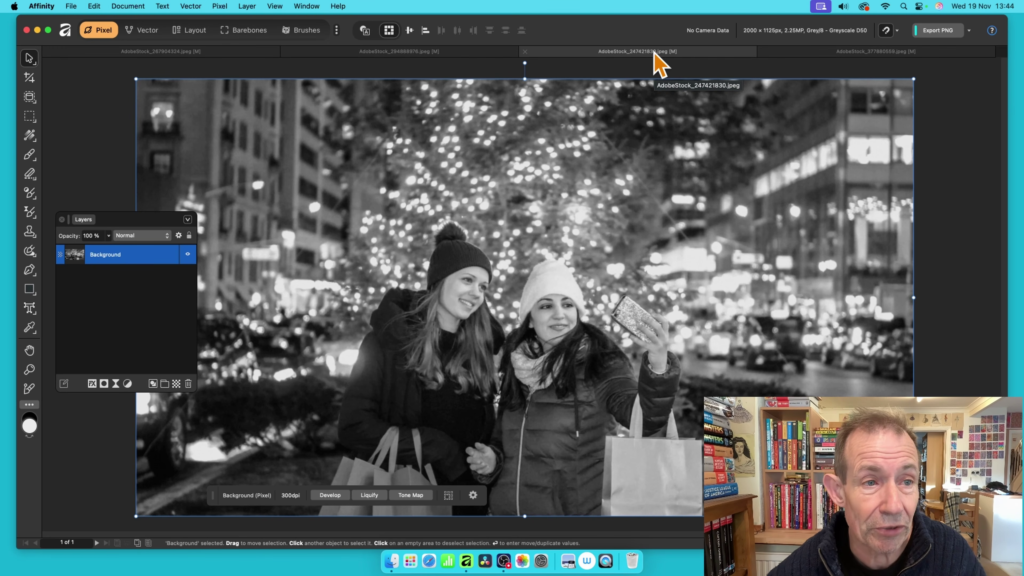
click(136, 6)
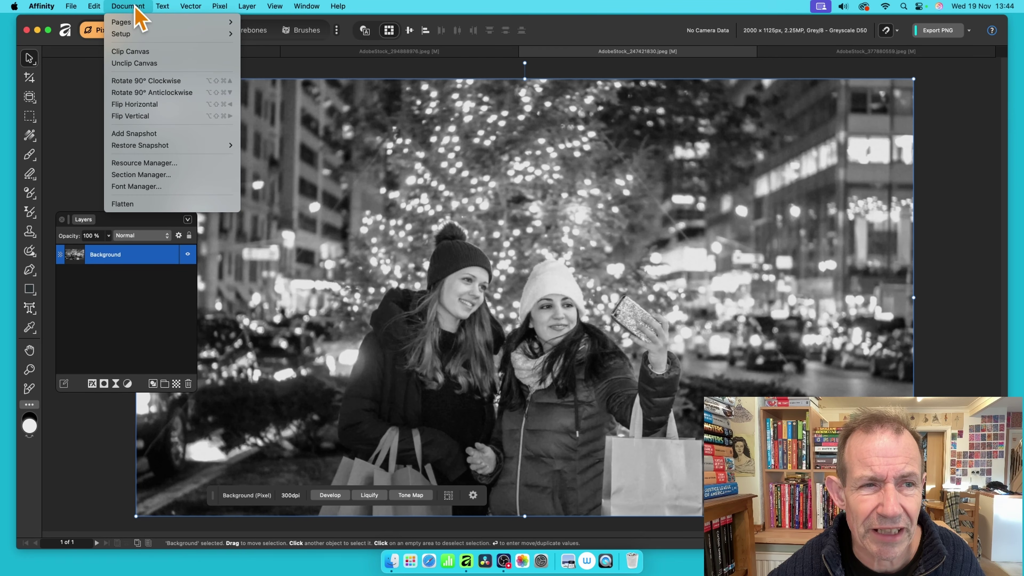
mouse_move(138, 36)
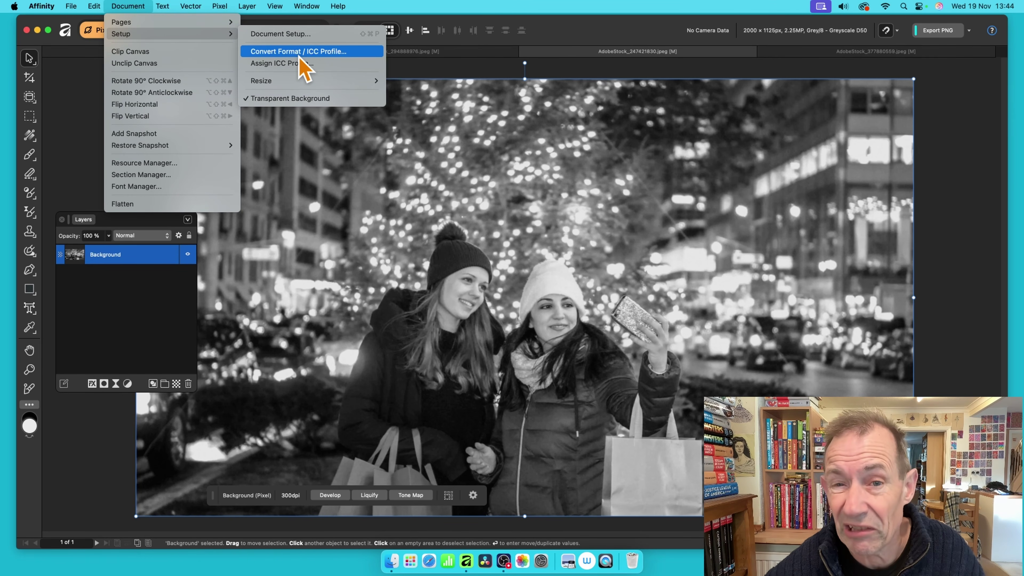
click(673, 184)
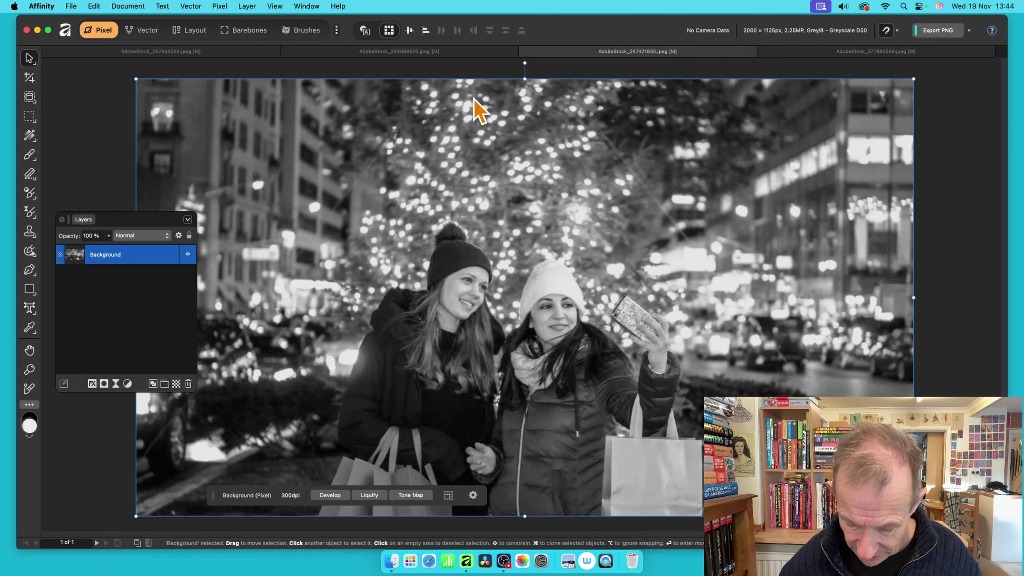
Start a Glitch filter on the greyscale photo and move its settings over the image
key(super+alt+f)
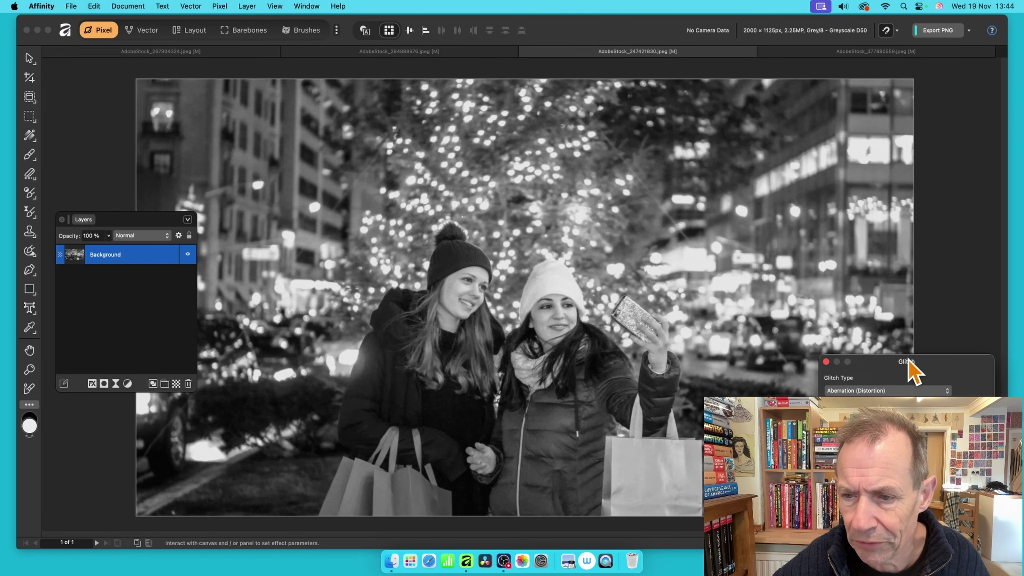
drag(909, 363, 402, 166)
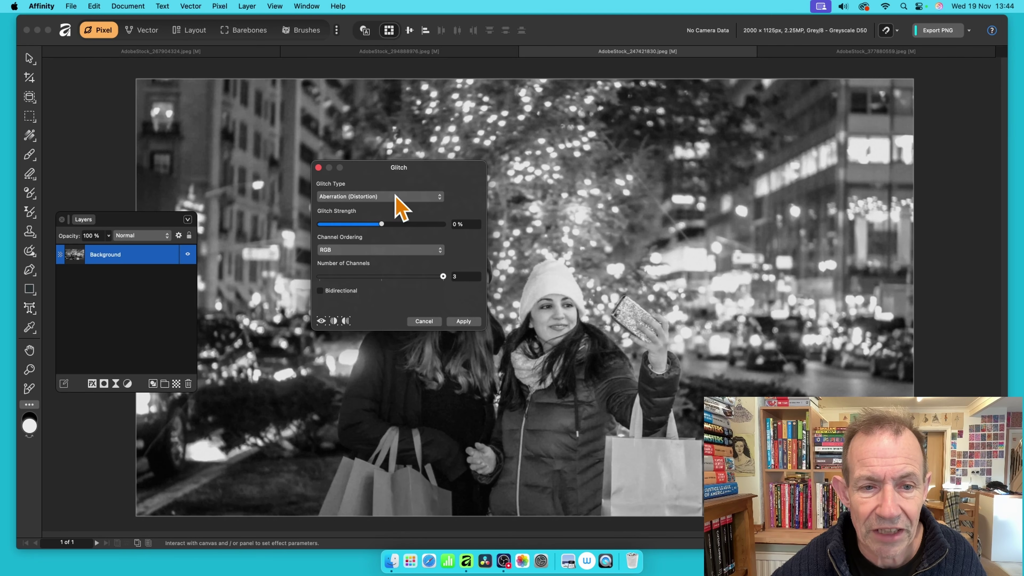
click(665, 318)
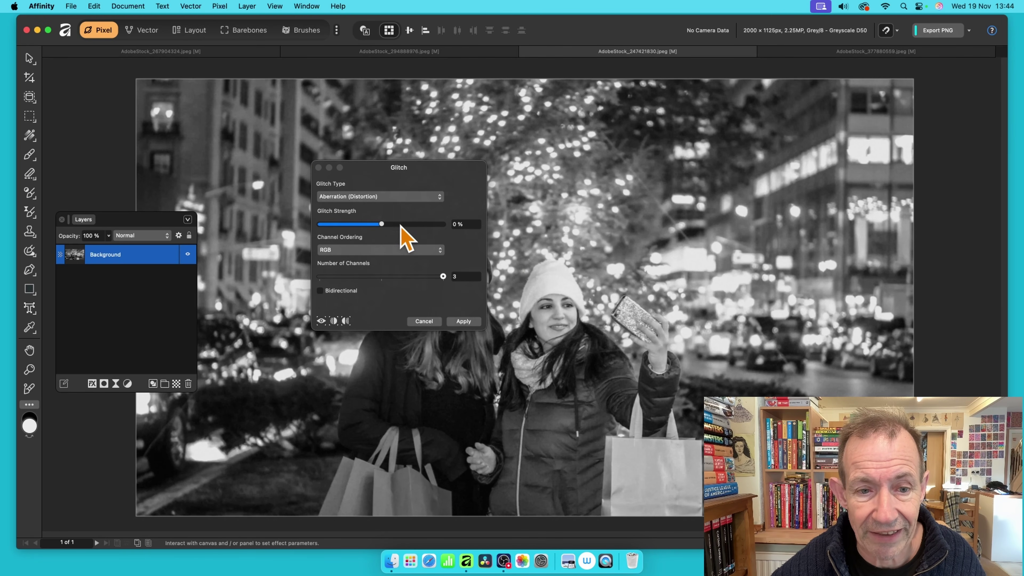
Try Aberration (Distortion) at 100% strength on the greyscale photo and shift the distortion across the canvas
drag(400, 225, 442, 225)
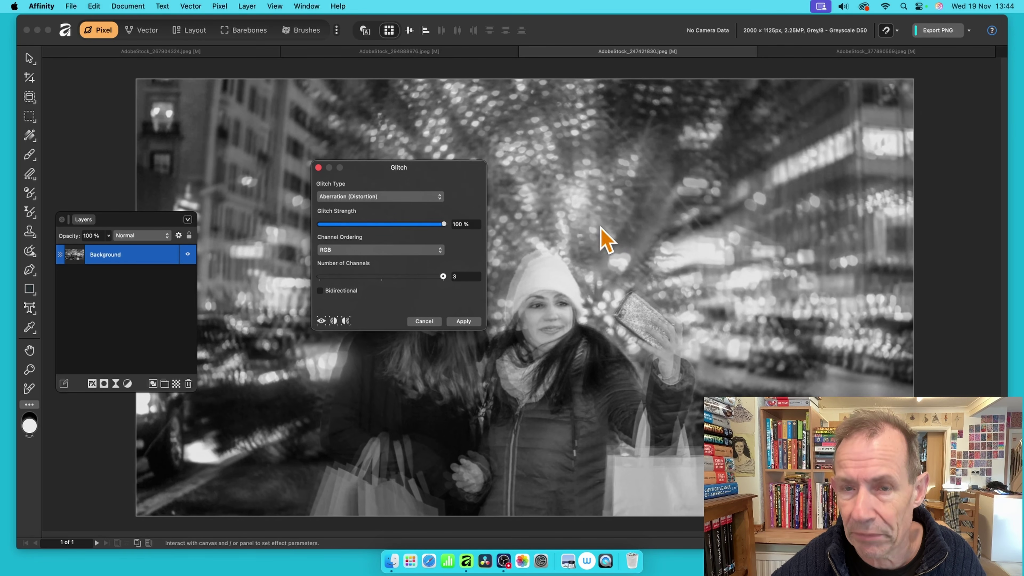
drag(556, 336, 647, 229)
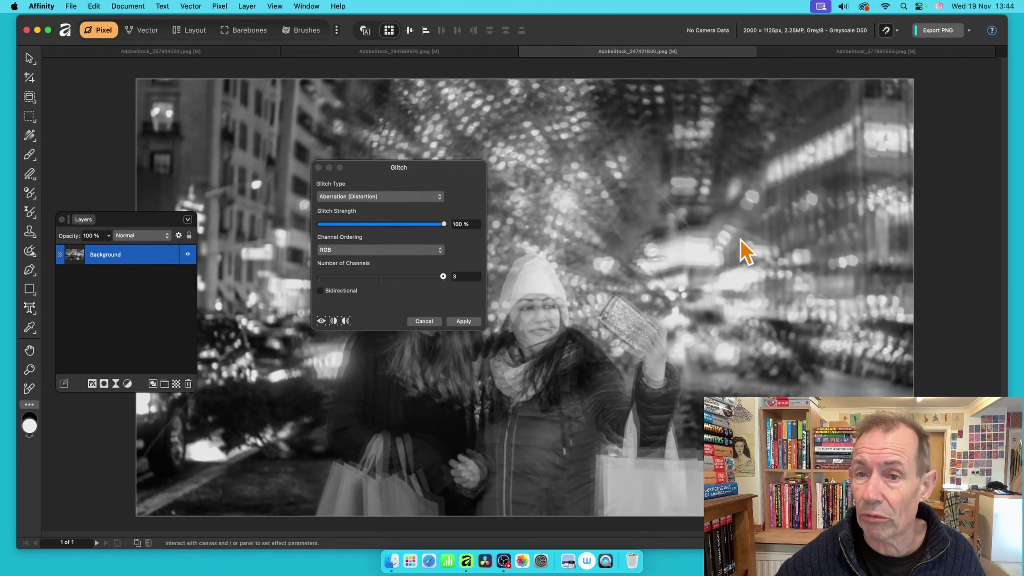
drag(681, 308, 789, 297)
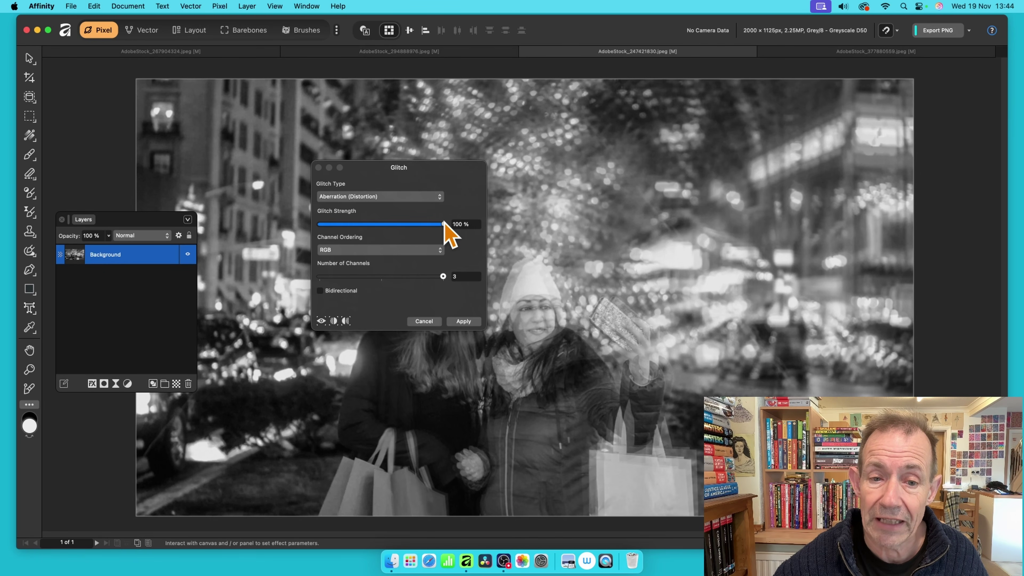
drag(443, 223, 713, 291)
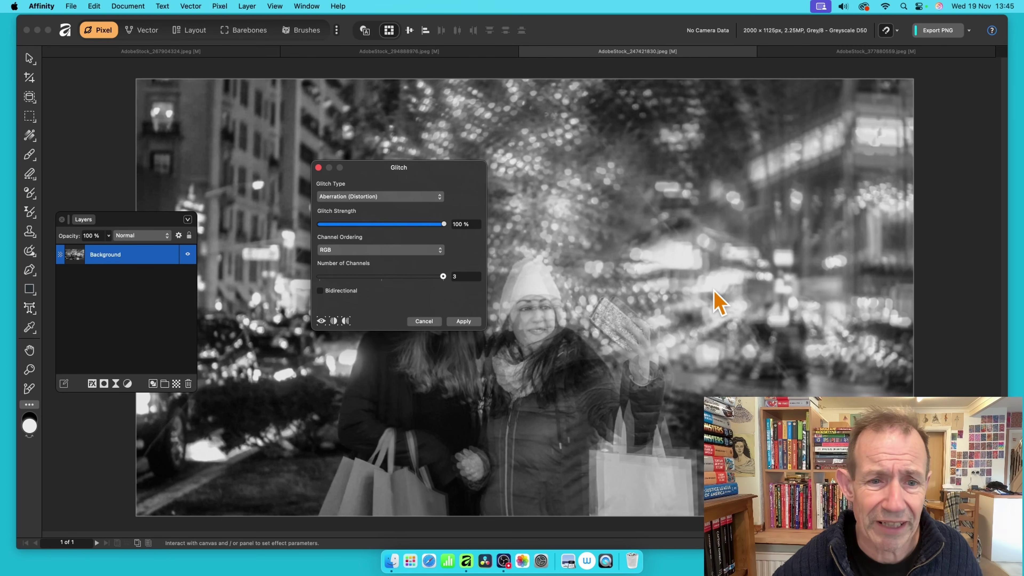
Change the glitch type to Shred (Colour) with 78% horizontal strength, 56% vertical strength and a pixel spacing of 543
click(383, 199)
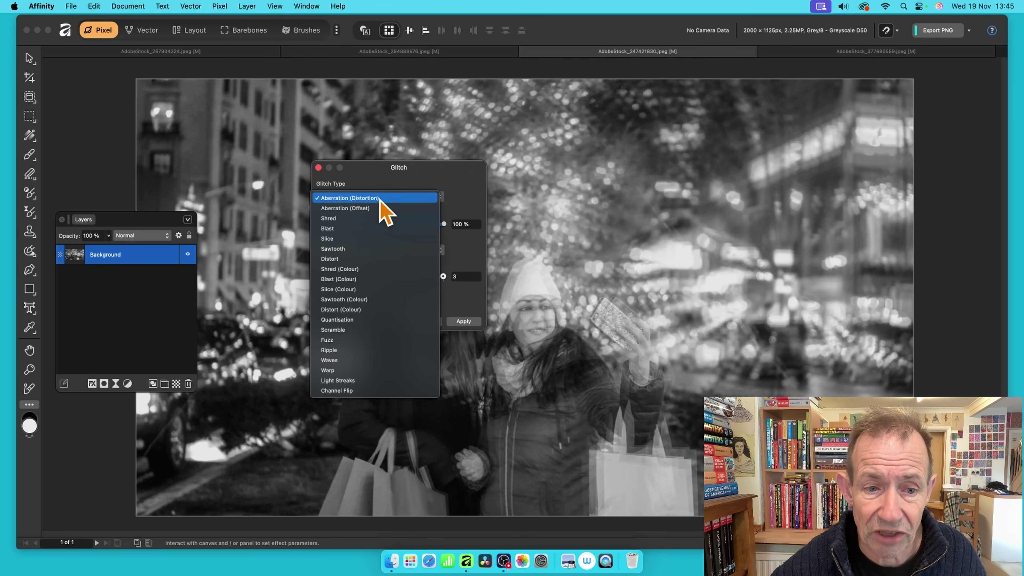
click(357, 270)
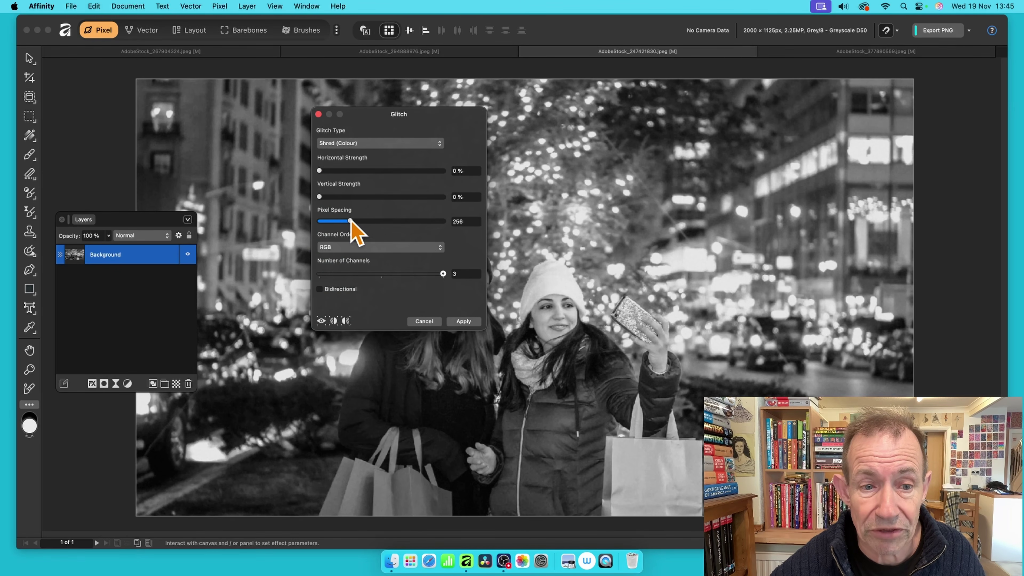
drag(351, 221, 388, 197)
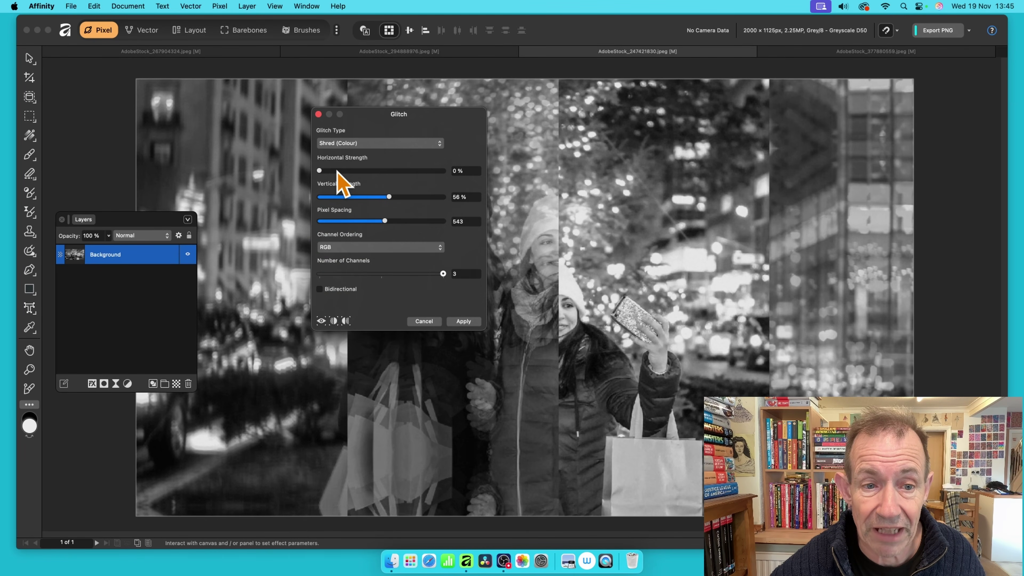
drag(337, 171, 416, 171)
Try the GRB channel ordering for the shredded greyscale photo and set the ordering to BRG
click(355, 248)
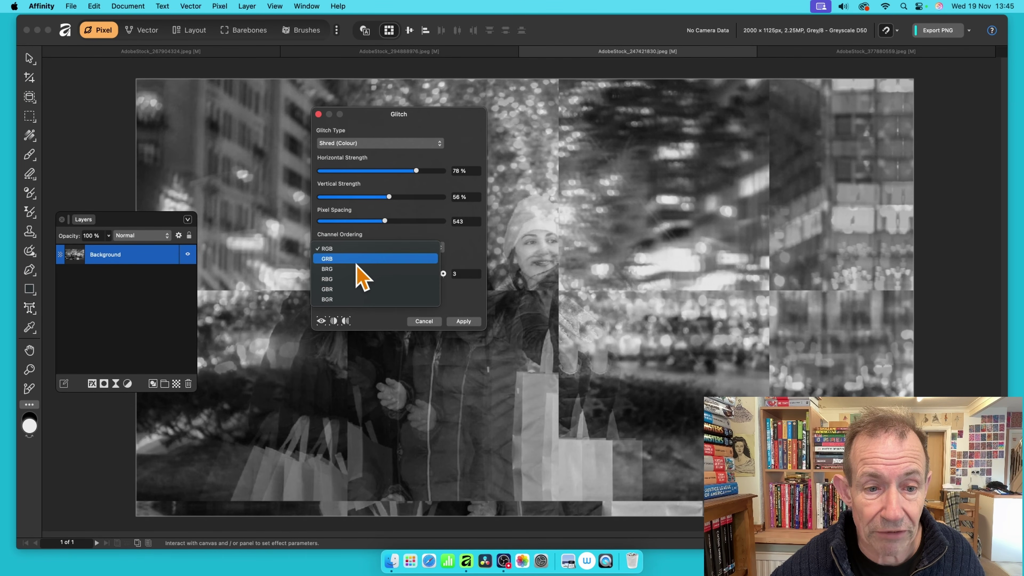
click(353, 267)
click(355, 248)
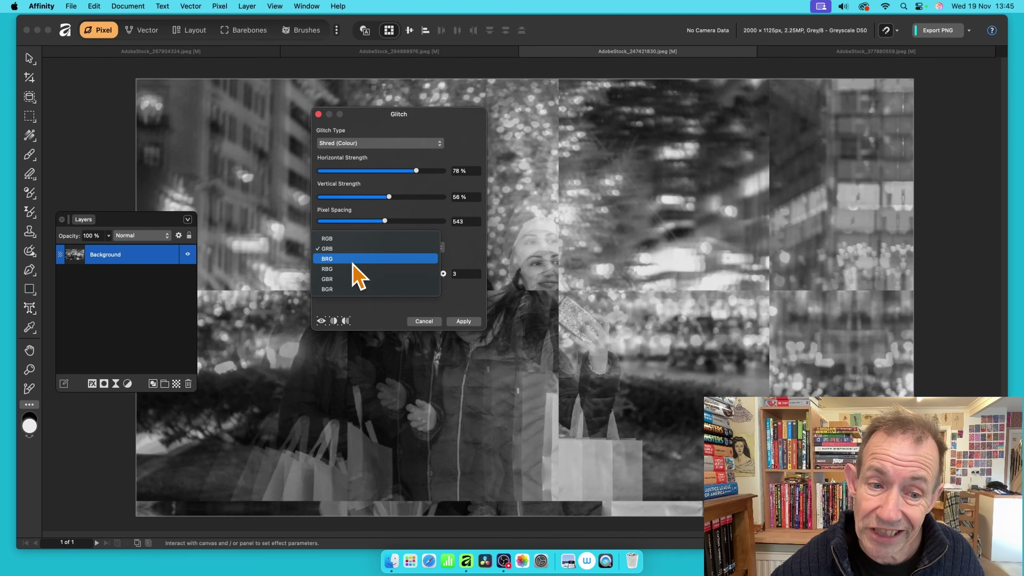
click(354, 260)
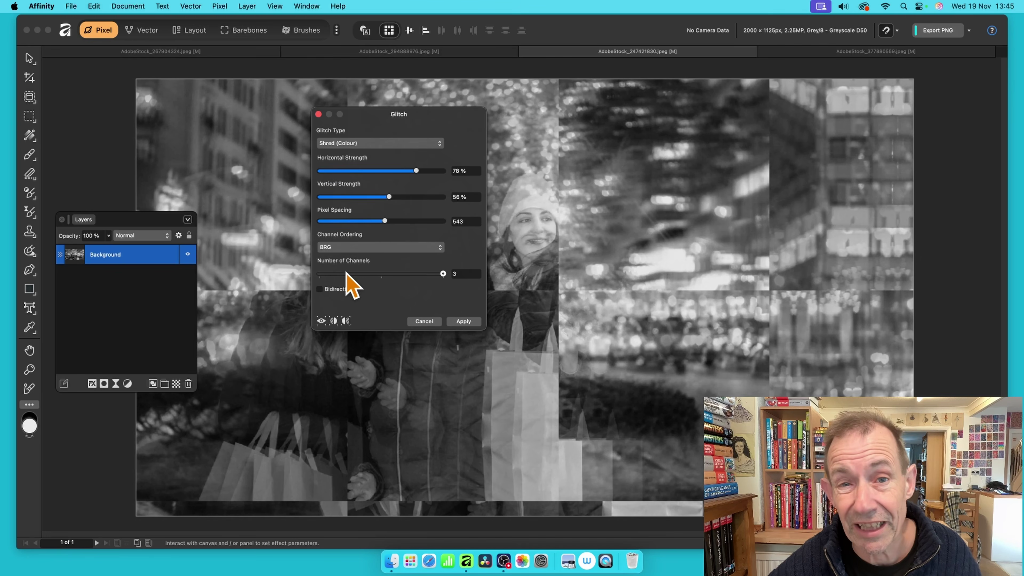
Try the Bidirectional option and a single channel for the shredded greyscale photo, and undo the channel-count change
click(320, 289)
click(320, 290)
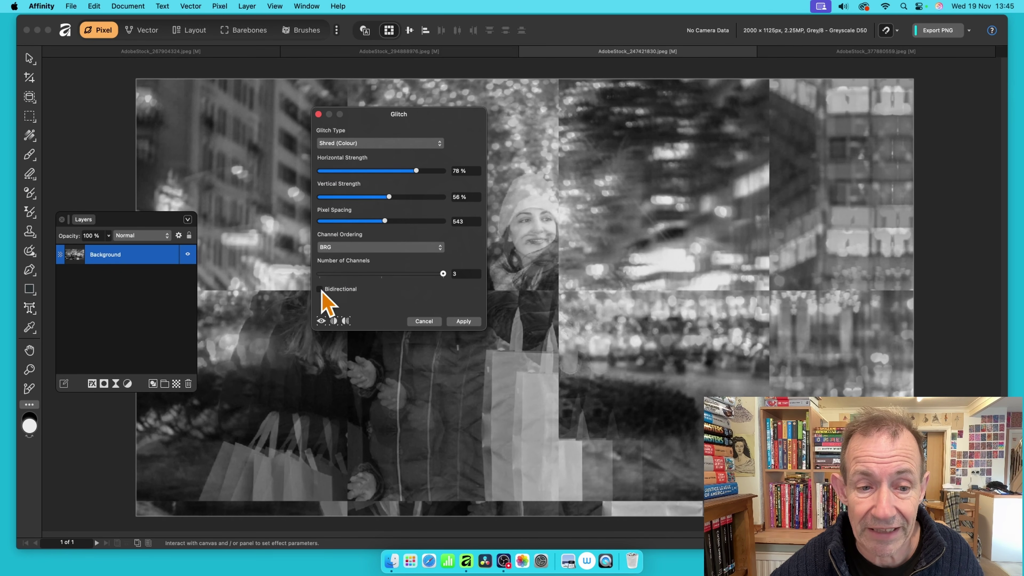
click(355, 247)
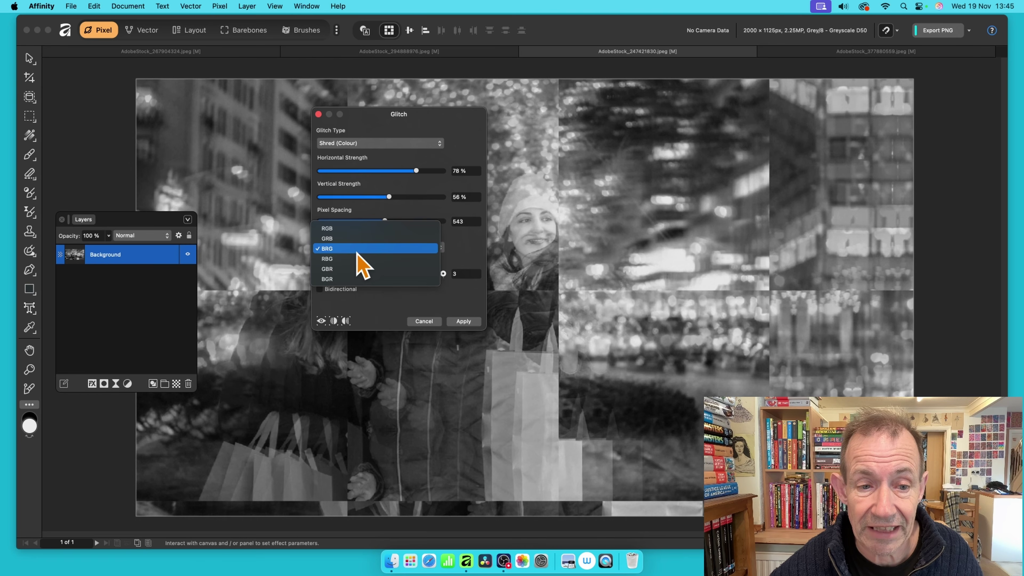
click(357, 249)
drag(443, 274, 341, 274)
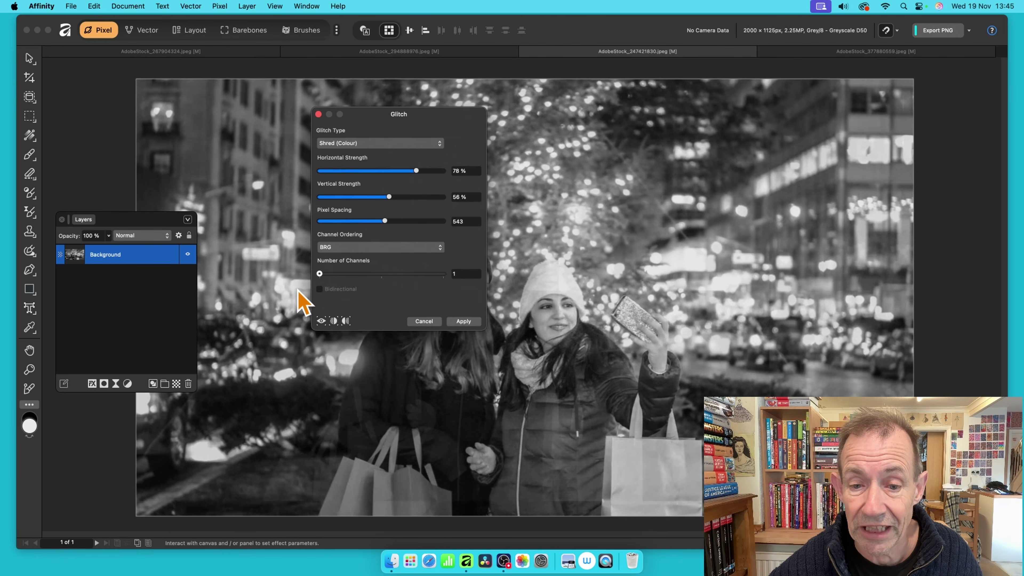
key(super+z)
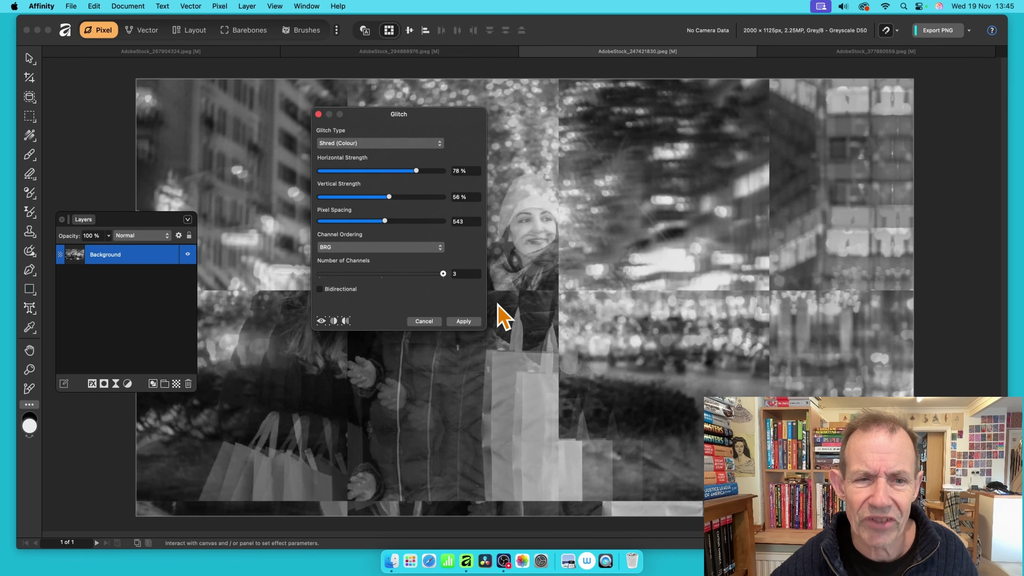
Change the glitch type to Sawtooth with 12% strength and apply the filter to the greyscale photo
click(377, 143)
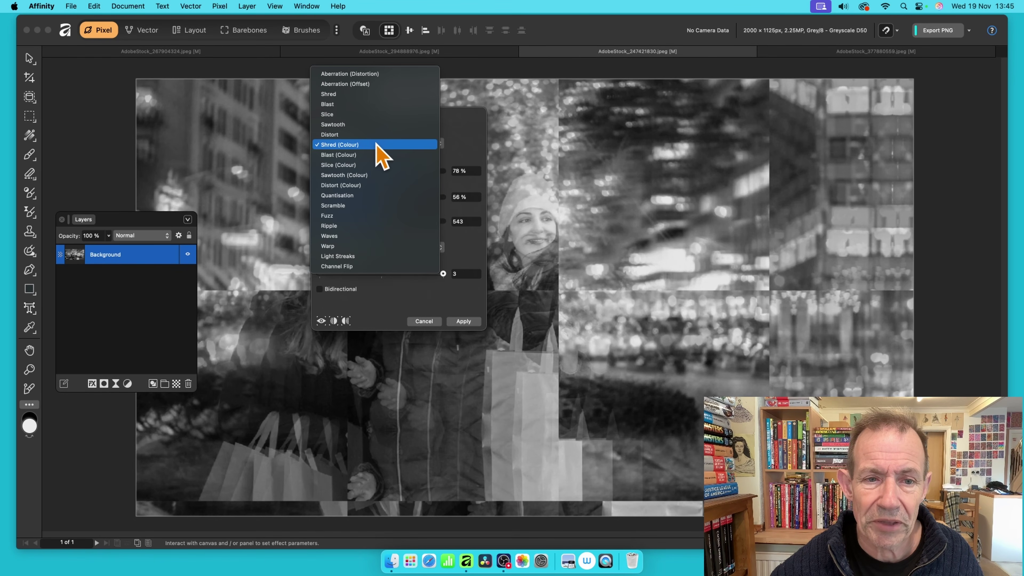
click(382, 126)
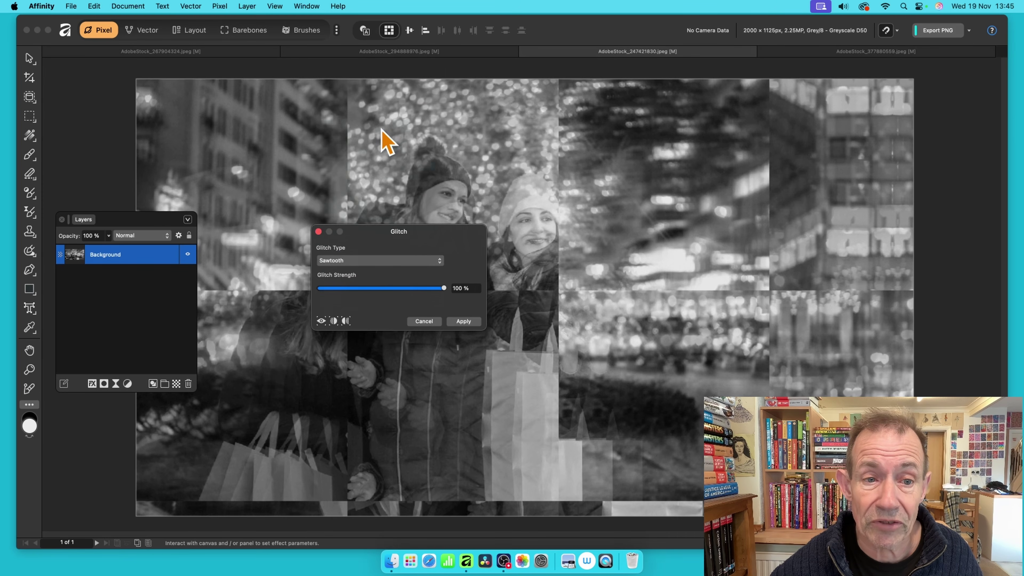
drag(441, 294, 334, 287)
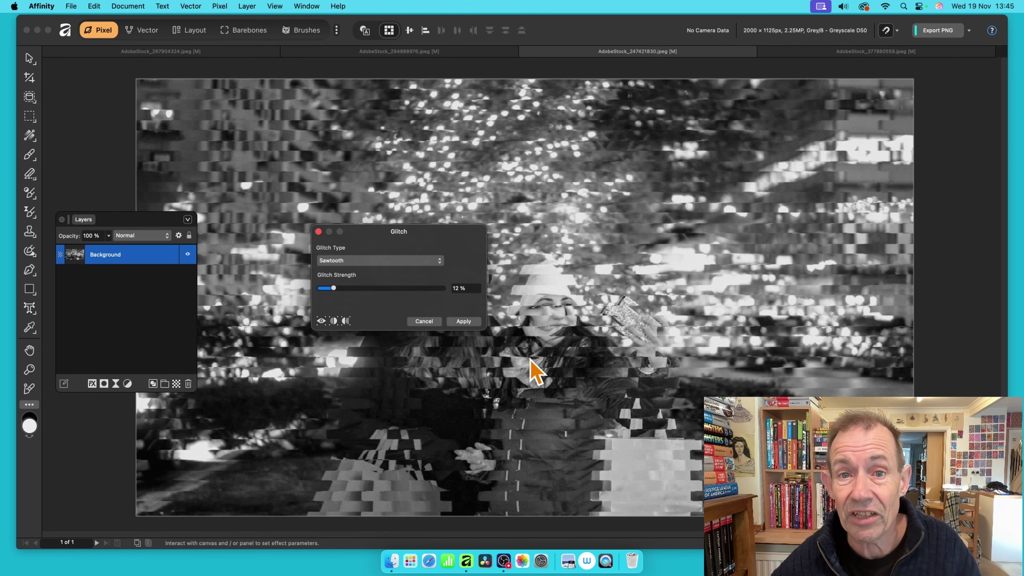
click(463, 322)
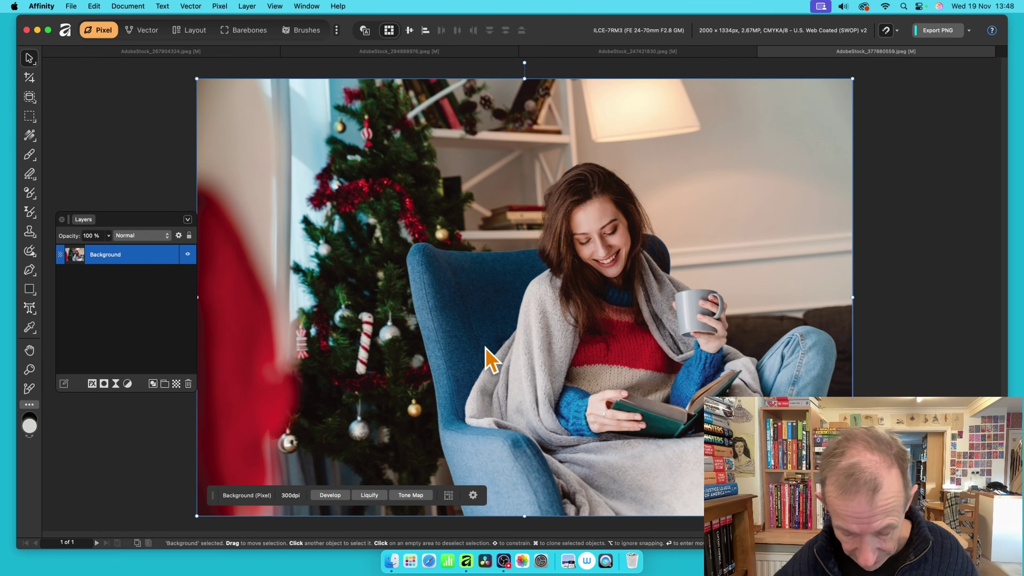
Start a Glitch filter on the CMYK photo of the woman reading and set Aberration (Distortion) to 100% strength
key(super+f)
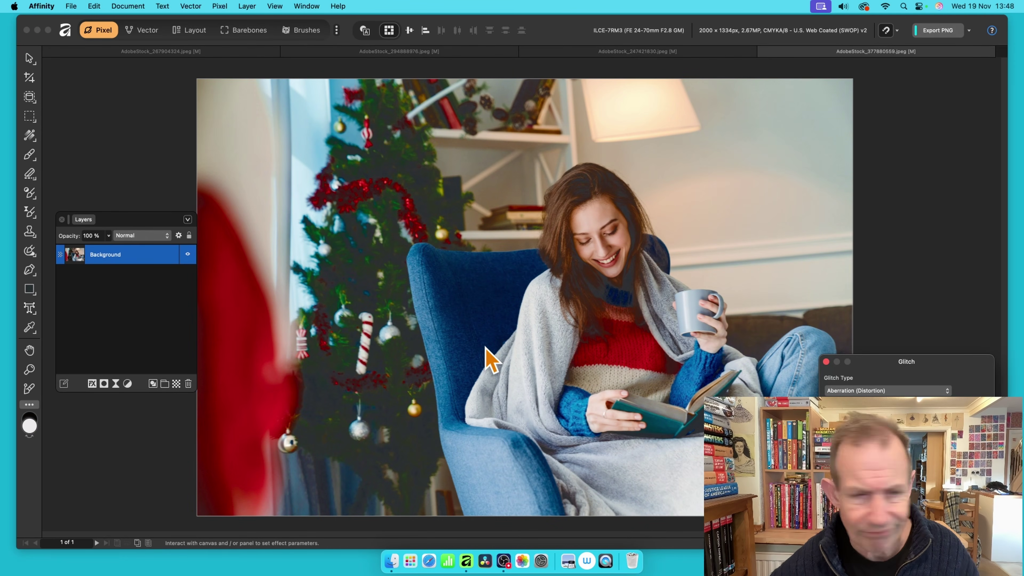
drag(873, 368, 517, 225)
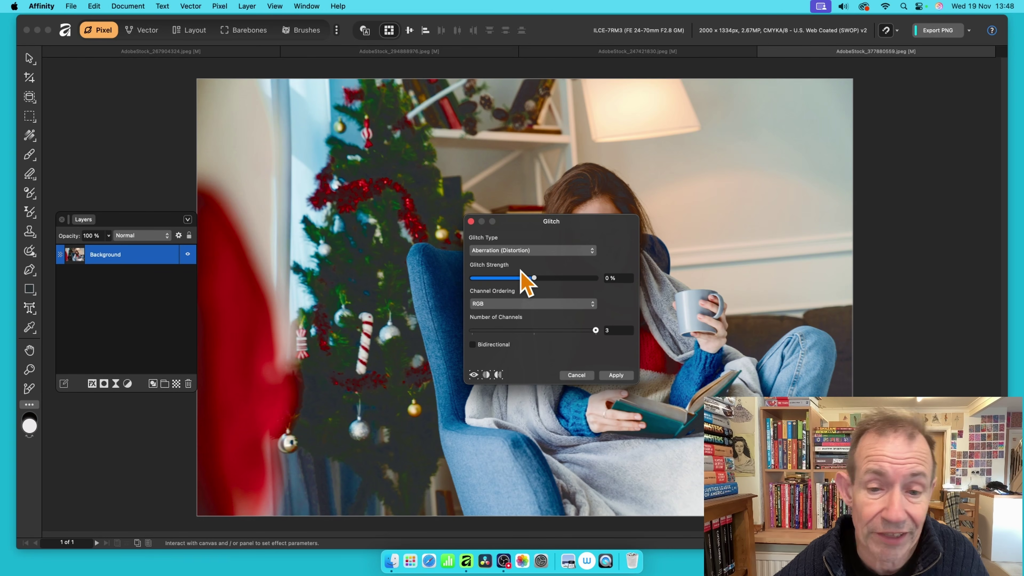
drag(549, 283, 635, 293)
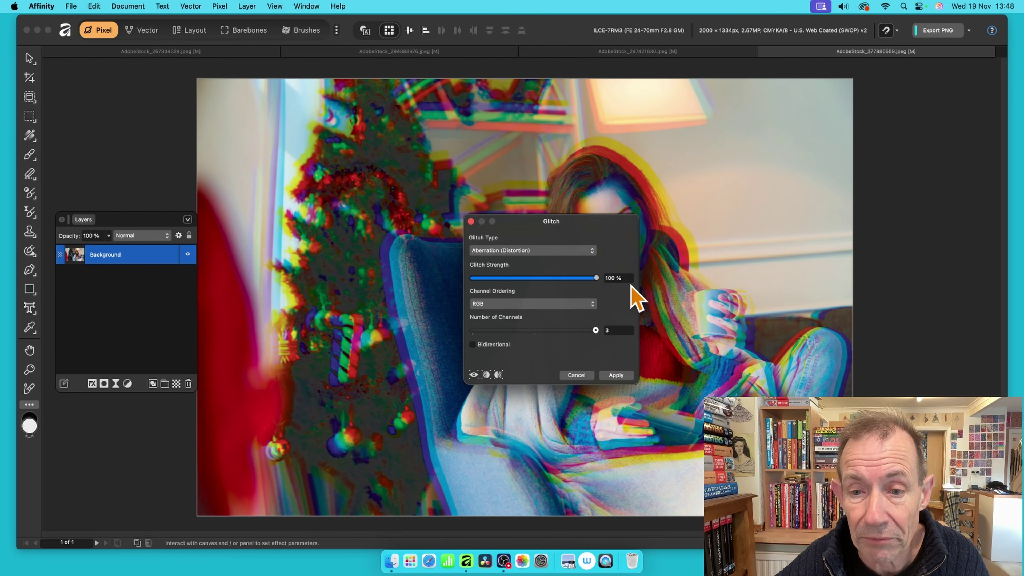
drag(585, 229, 445, 239)
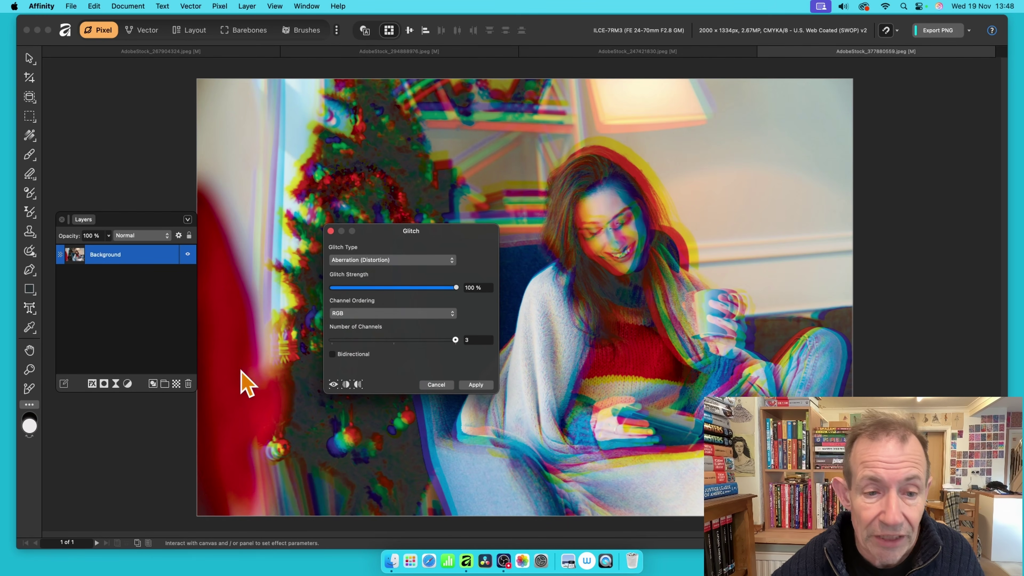
Try the aberration on one channel with the GRB and BRG orderings, and cancel the Glitch filter
click(345, 314)
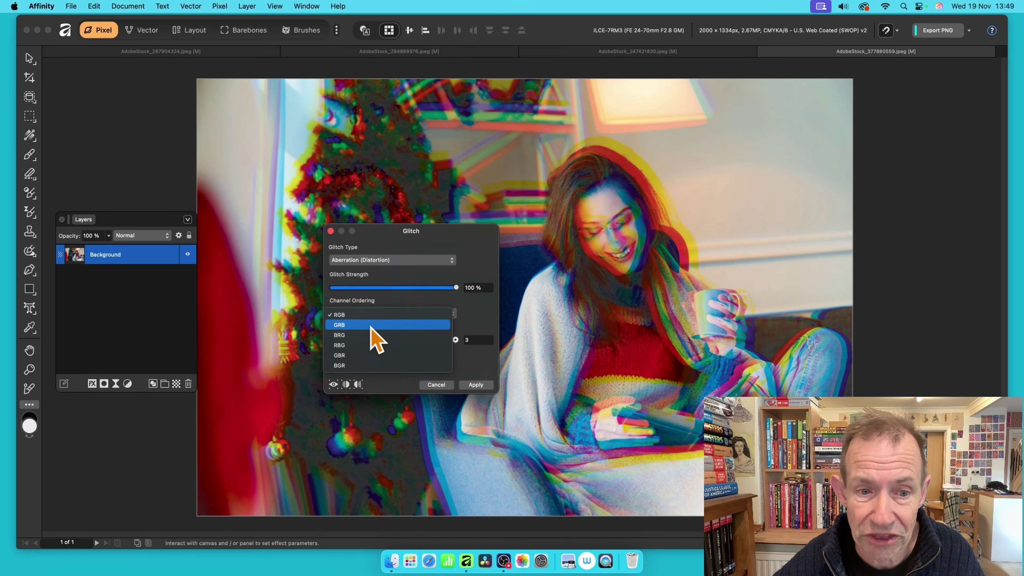
click(372, 317)
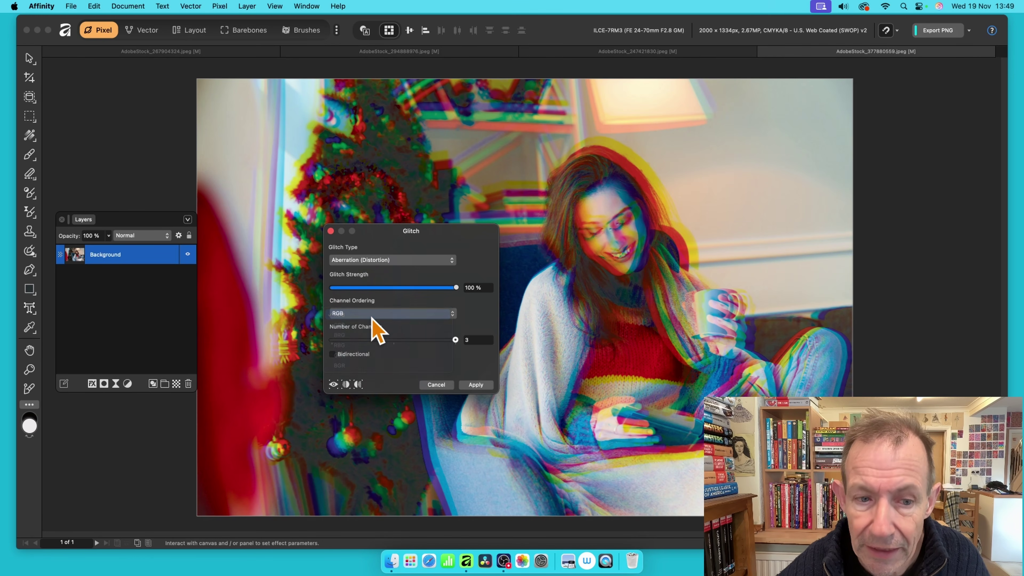
drag(428, 341, 331, 341)
click(342, 313)
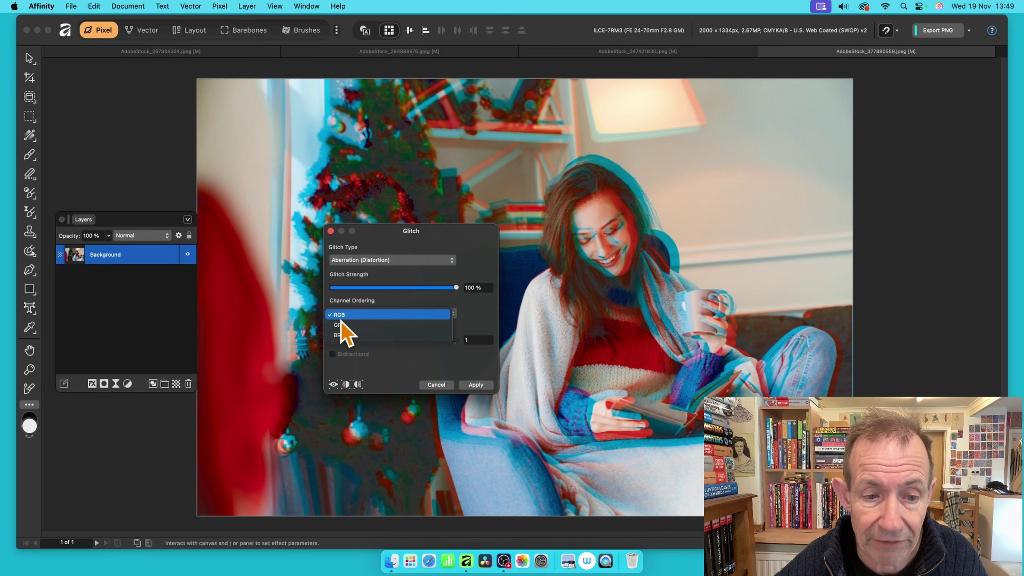
click(342, 334)
click(373, 317)
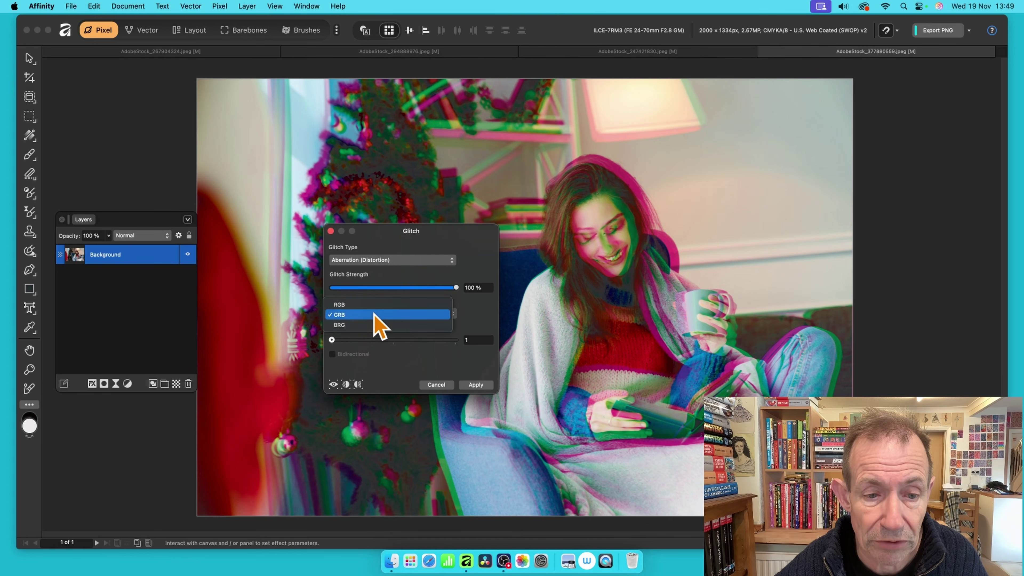
click(374, 327)
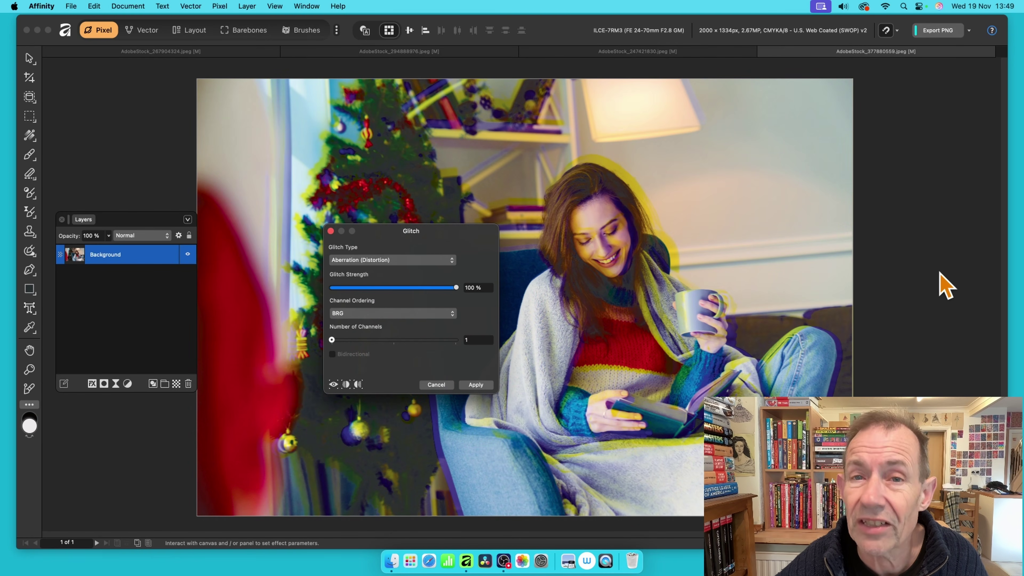
click(451, 385)
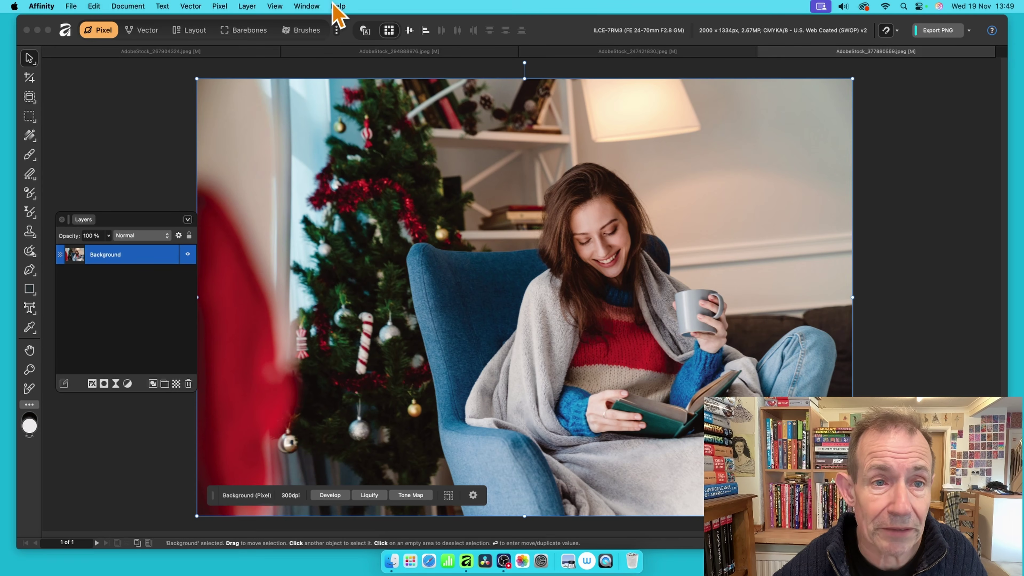
Show the channels of the CMYK photo and isolate the Composite Cyan channel
click(314, 7)
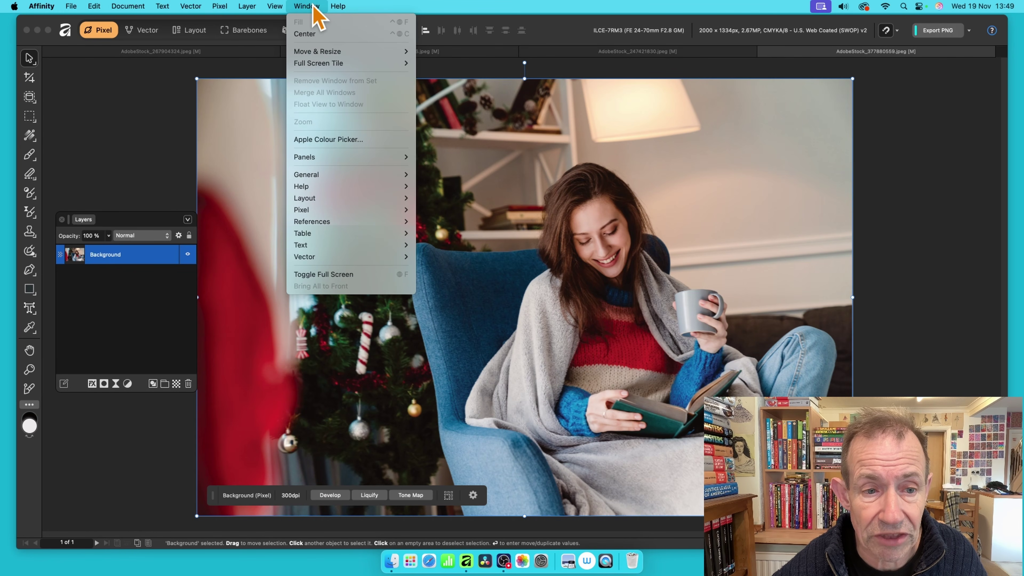
mouse_move(318, 210)
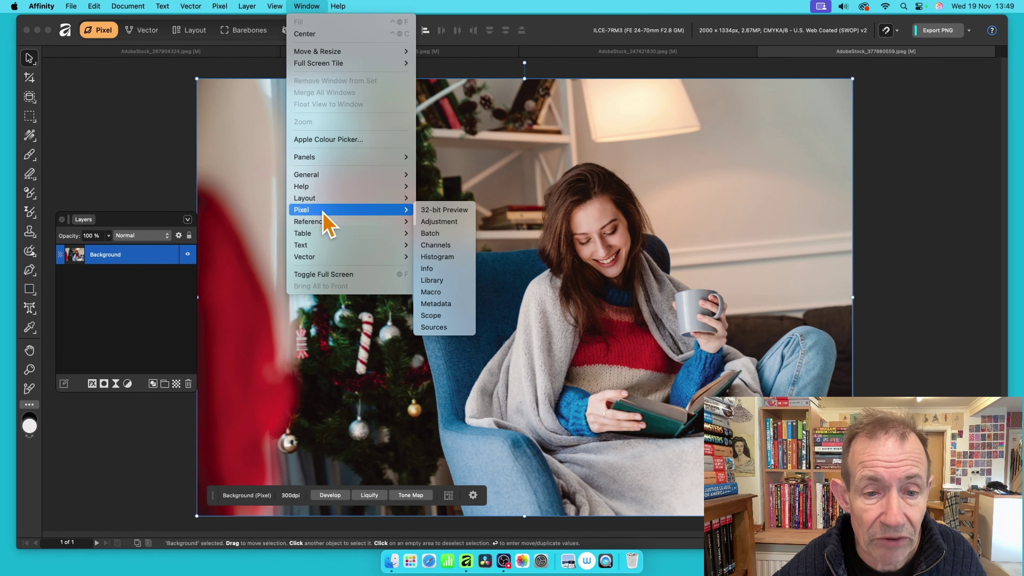
click(450, 245)
drag(365, 290, 301, 158)
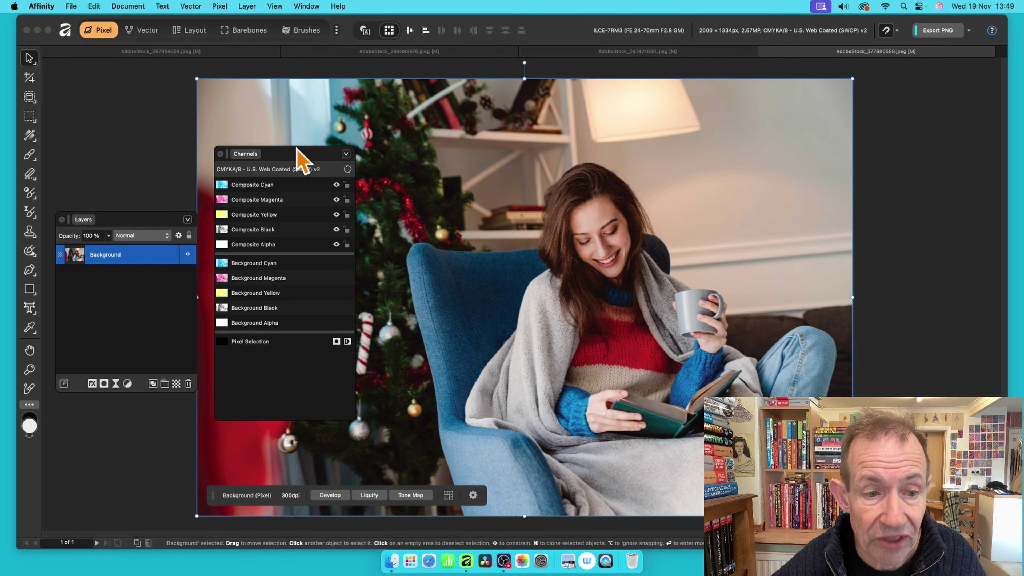
click(285, 182)
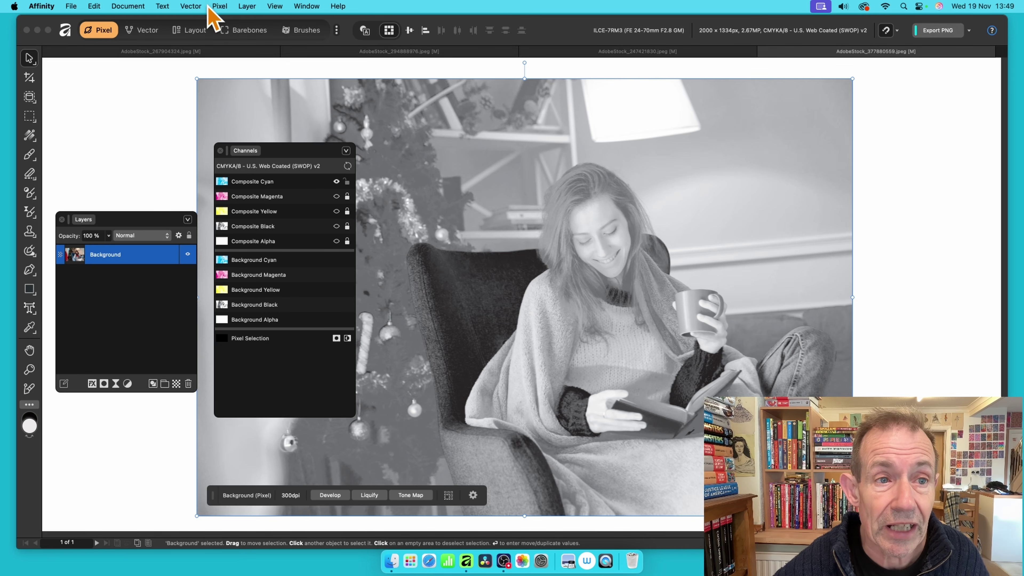
Start a Glitch filter on the isolated cyan channel and try Aberration (Distortion) at 92% strength
click(220, 6)
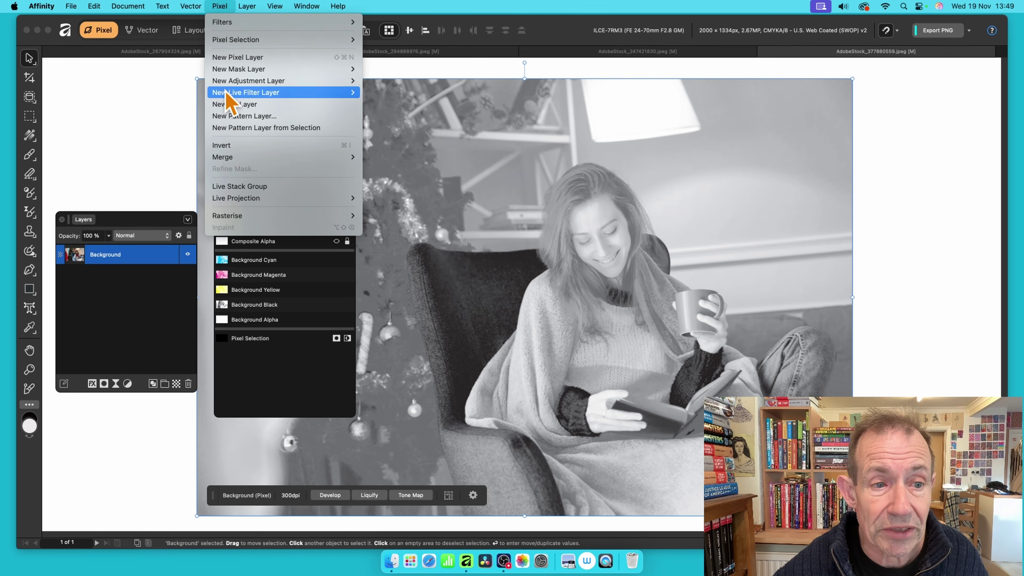
mouse_move(296, 22)
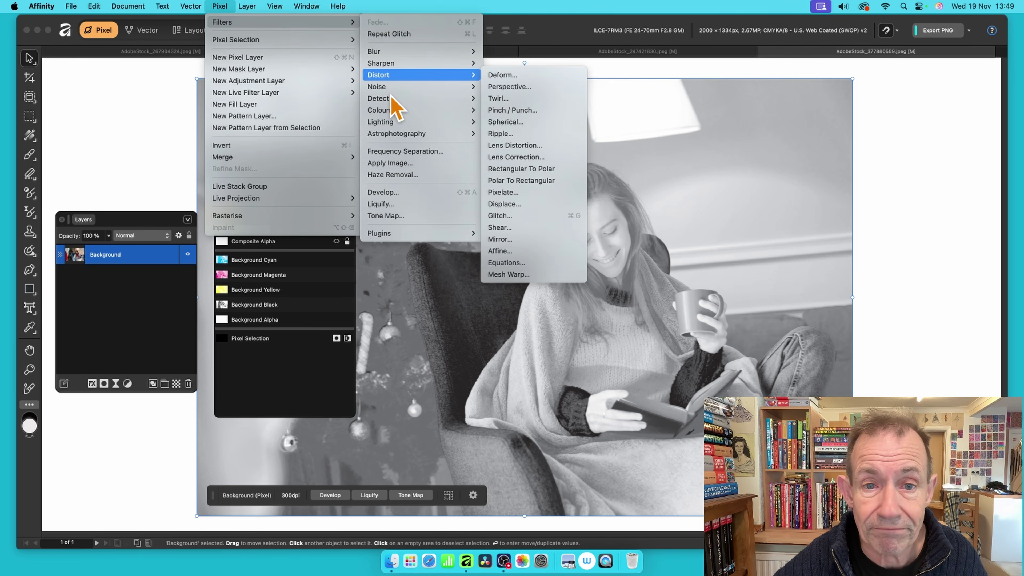
mouse_move(393, 100)
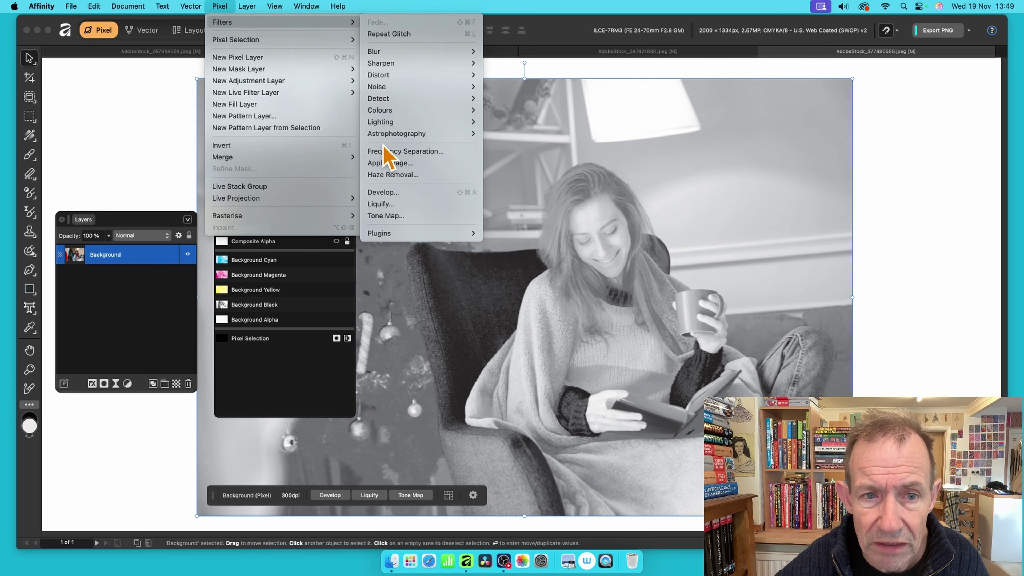
mouse_move(406, 137)
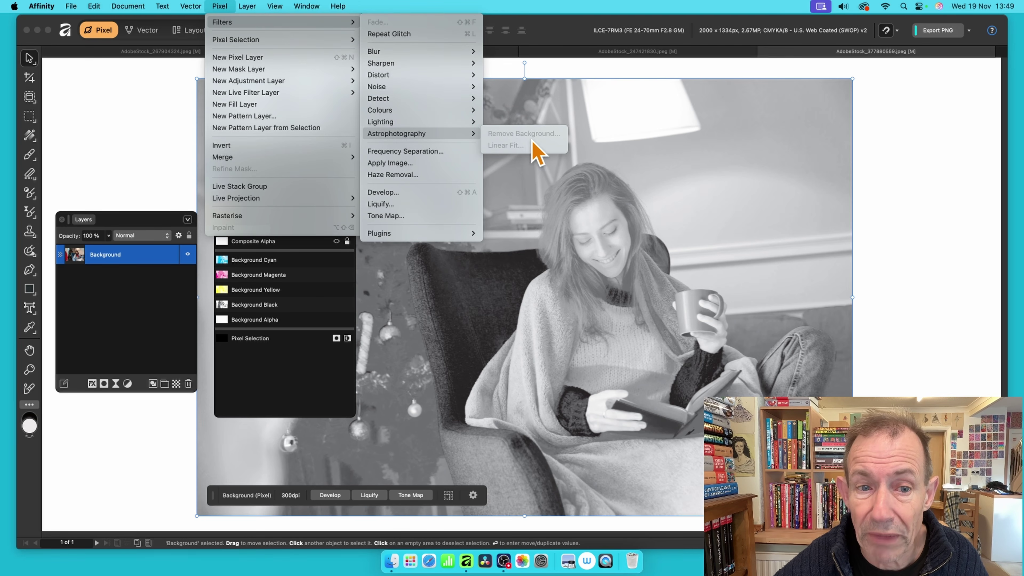
click(672, 111)
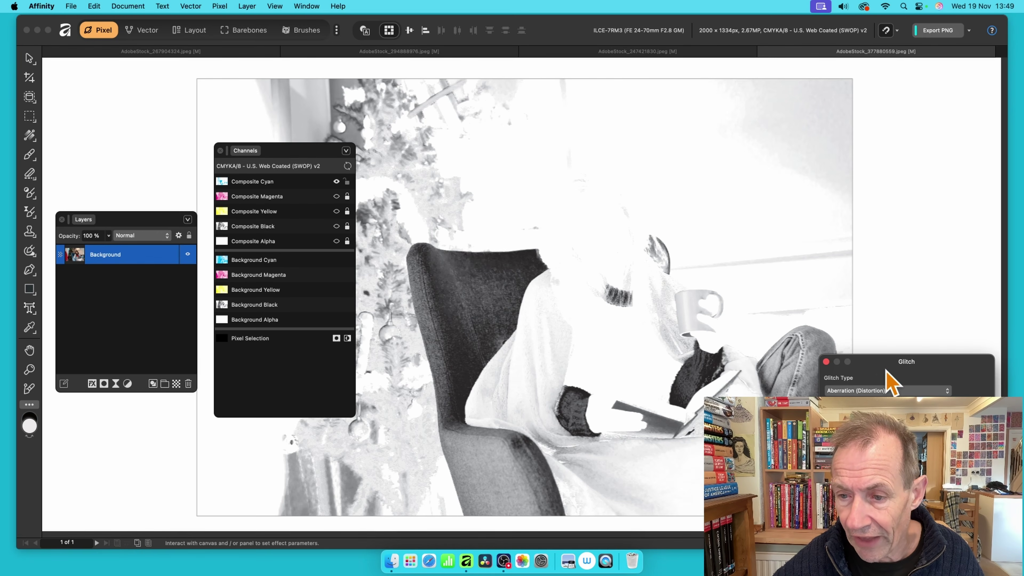
drag(886, 369, 444, 209)
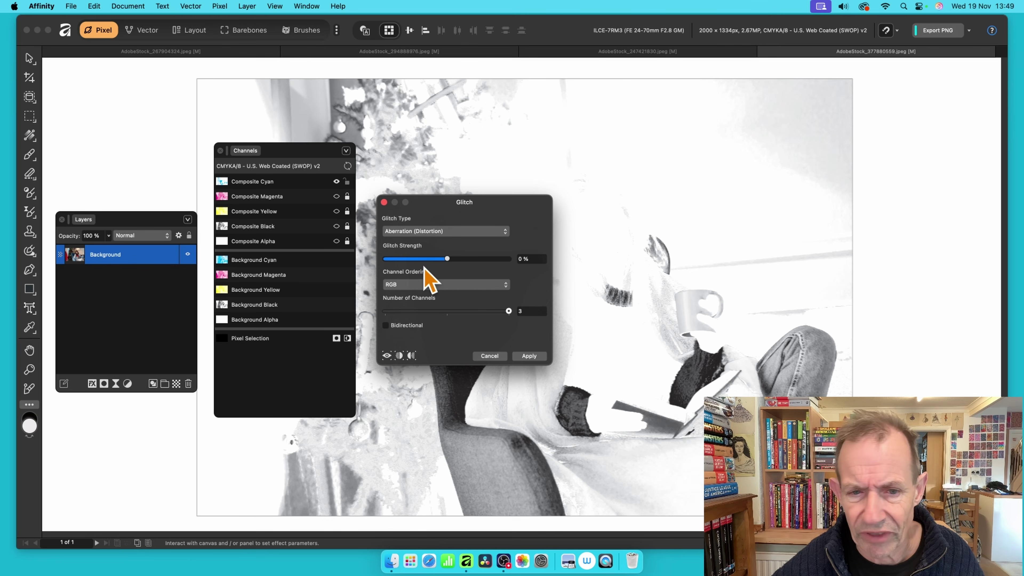
drag(464, 262, 505, 284)
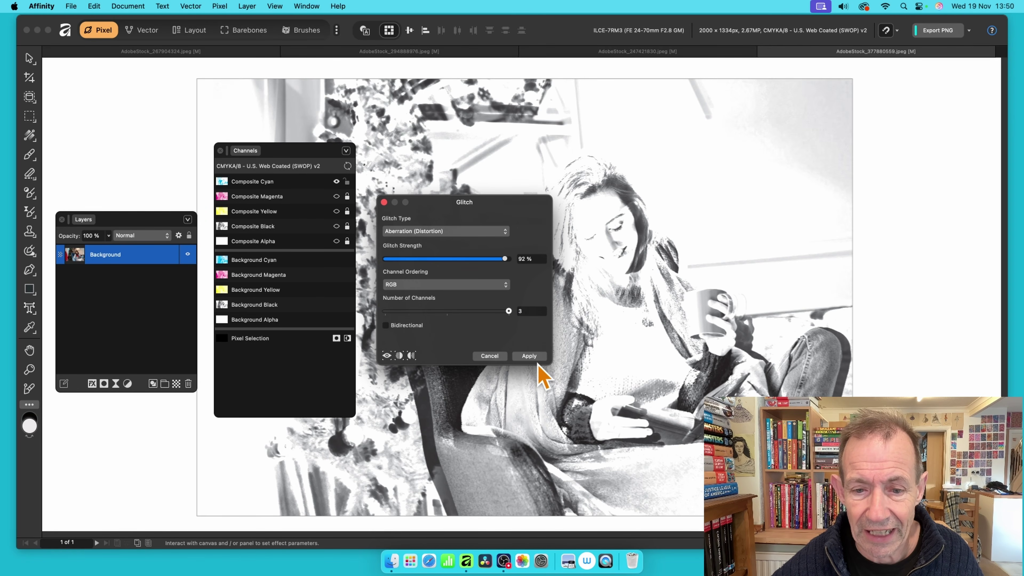
Change the cyan channel's glitch type to Scramble with 39% strength and apply the filter
click(411, 232)
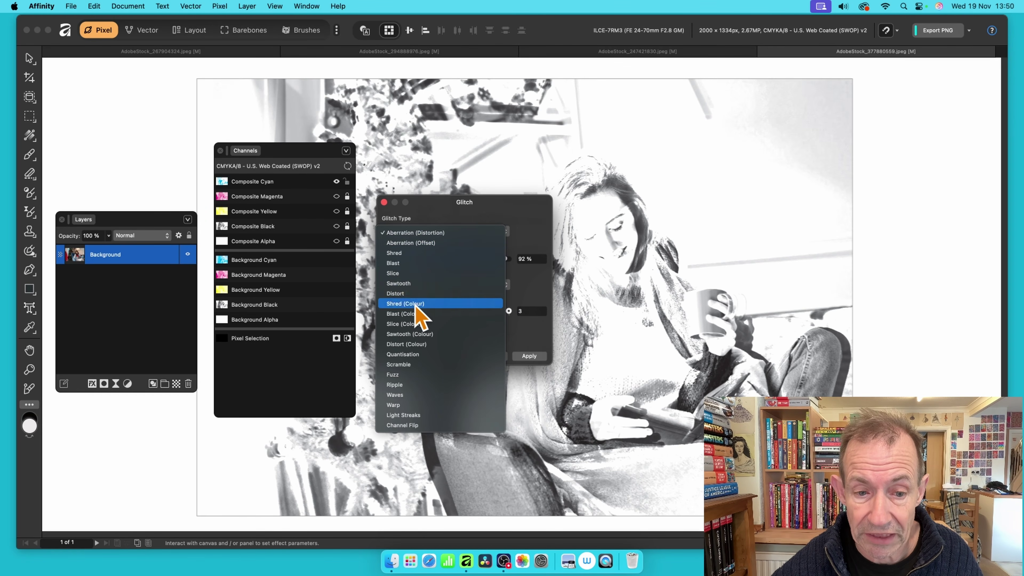
click(418, 365)
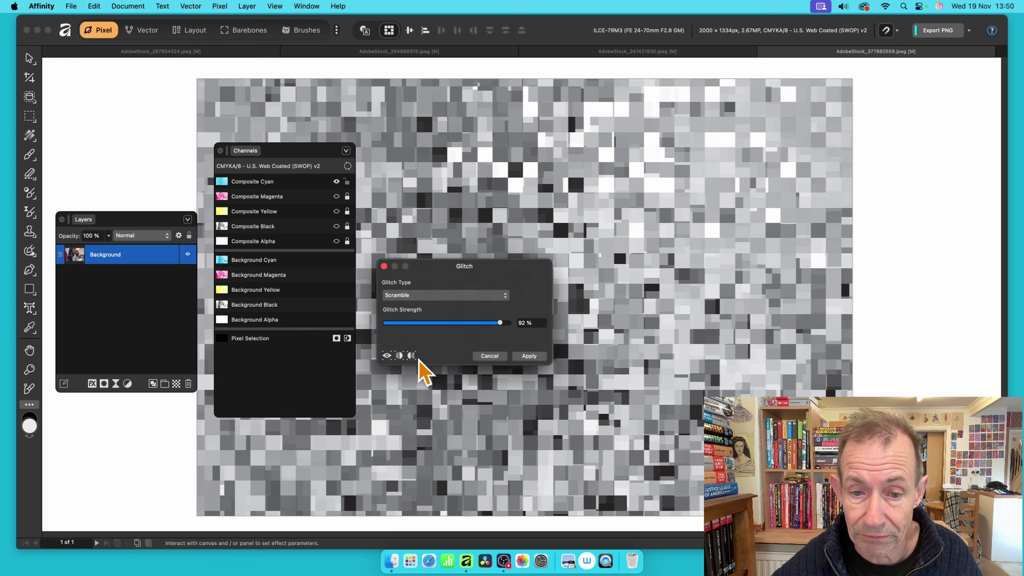
drag(493, 324, 433, 322)
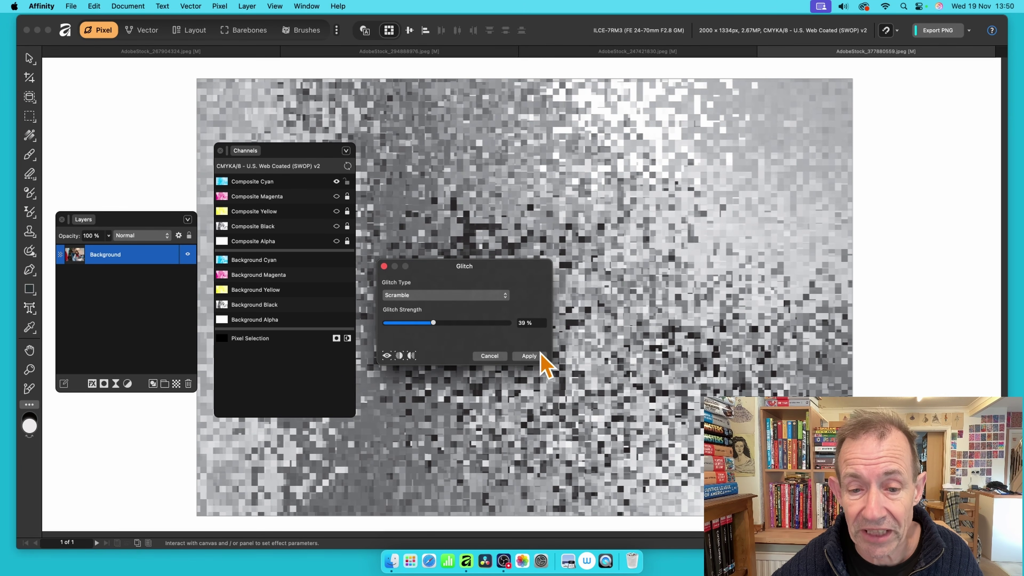
click(529, 356)
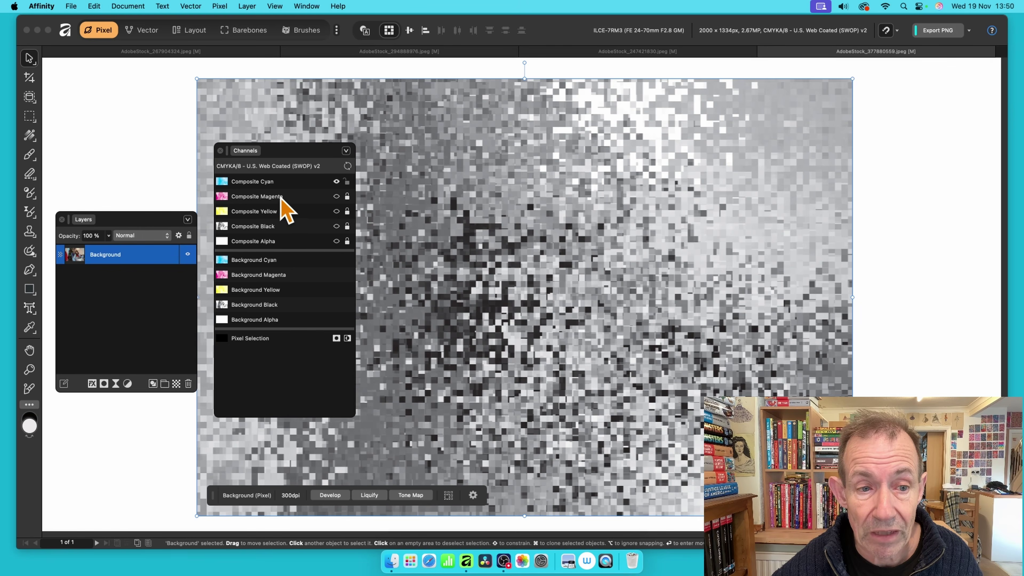
Isolate the Composite Magenta channel and start a Glitch filter on it, trying Aberration (Distortion) at -96% strength
key(super+z)
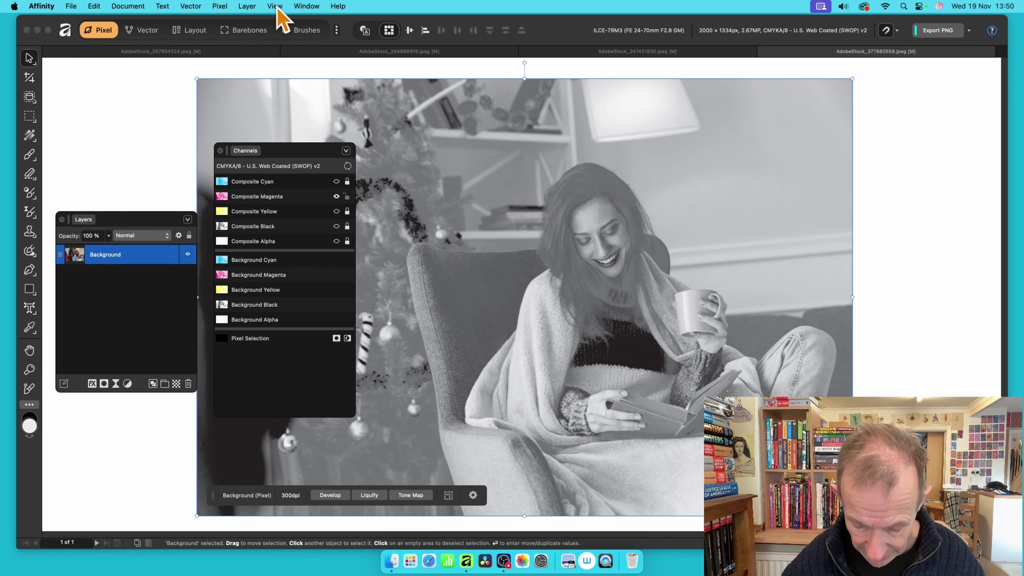
key(super+f)
drag(925, 362, 649, 205)
drag(617, 256, 550, 258)
Apply the Scramble glitch at 100% strength to the magenta channel and reset the channels to full colour
click(578, 230)
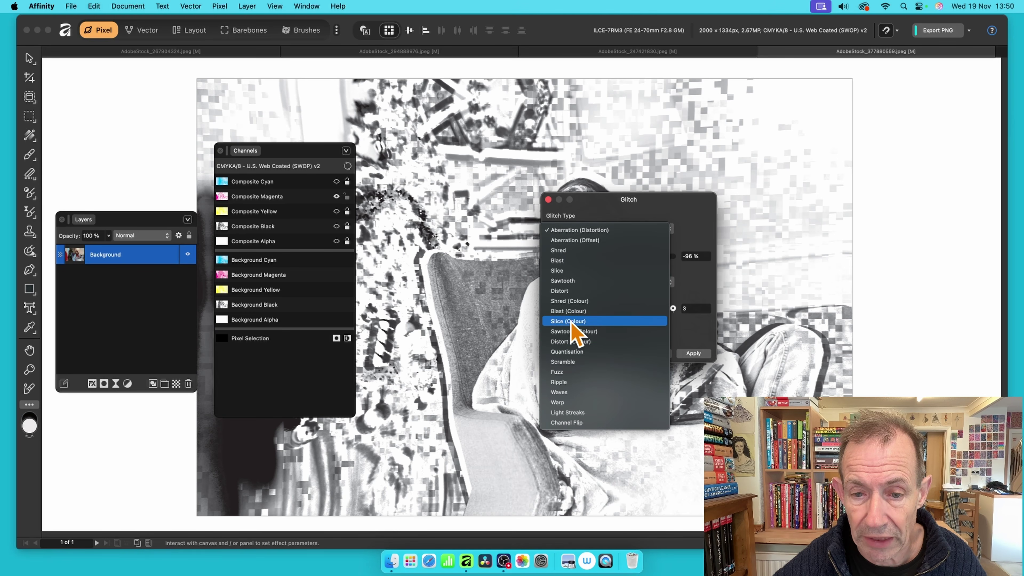
click(574, 361)
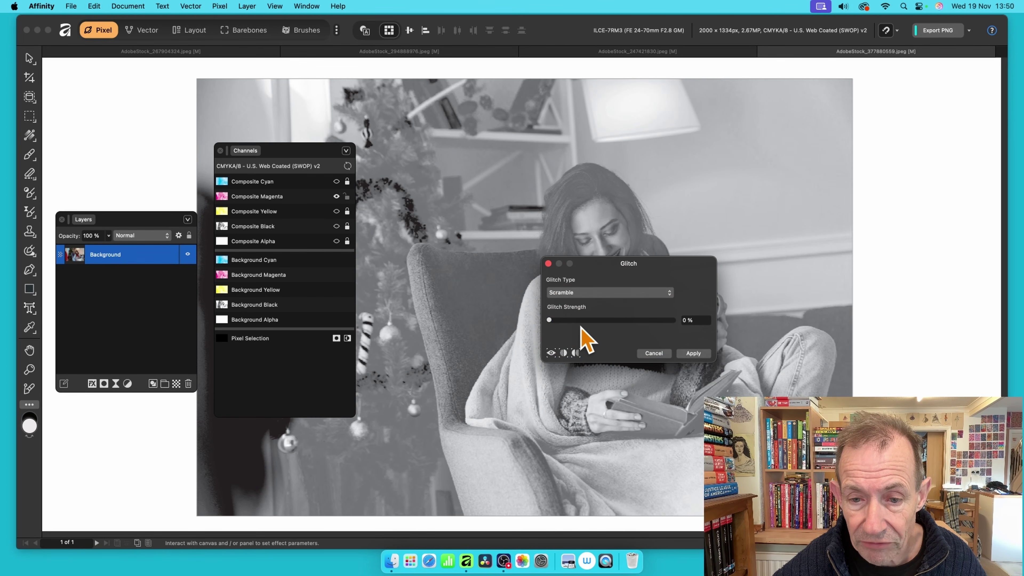
drag(580, 322, 691, 325)
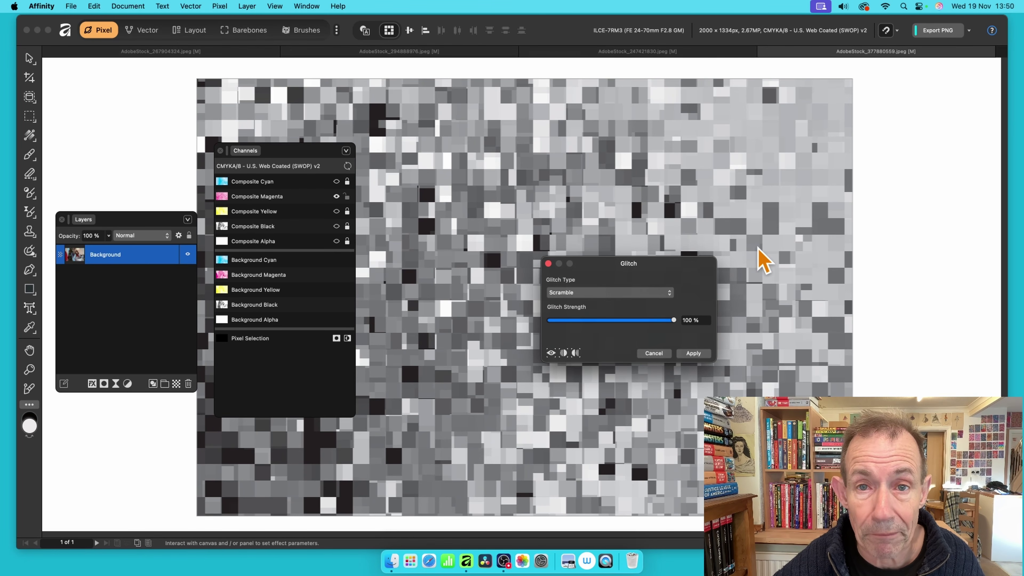
click(695, 353)
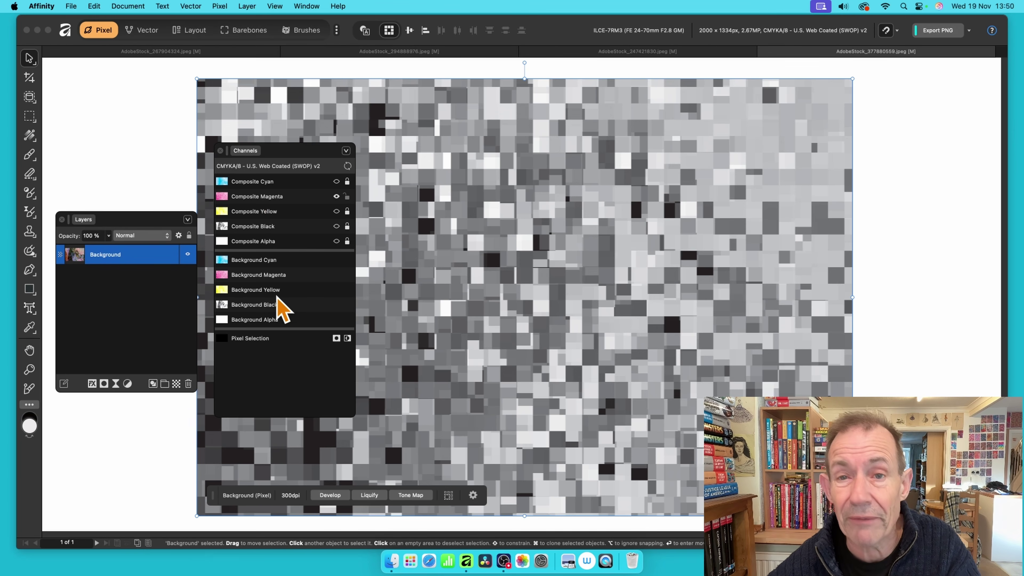
click(347, 166)
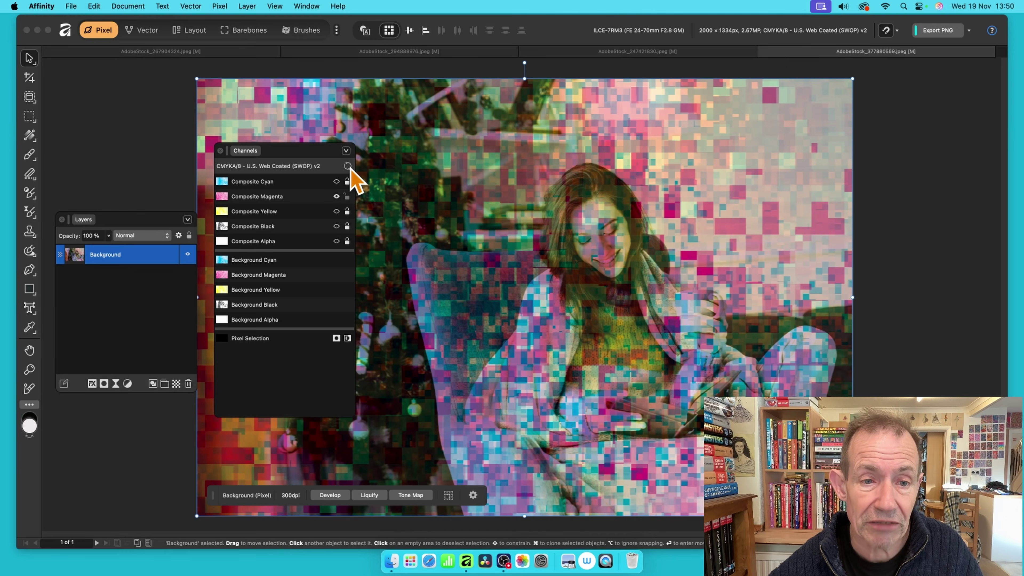